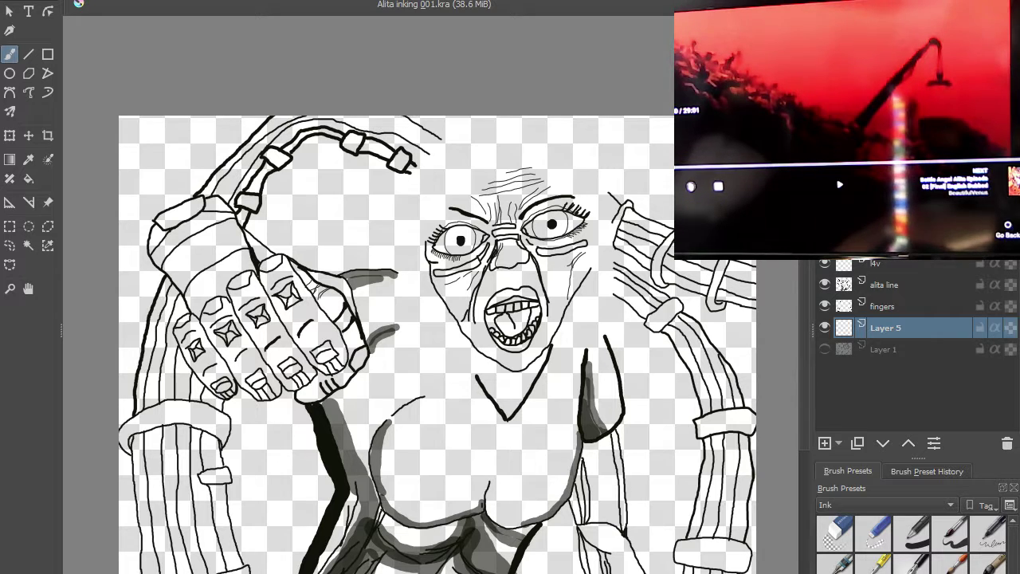
- Make the pencil sketch on Layer 1 visible beneath the ink line art and select that layer
drag(534, 382, 483, 295)
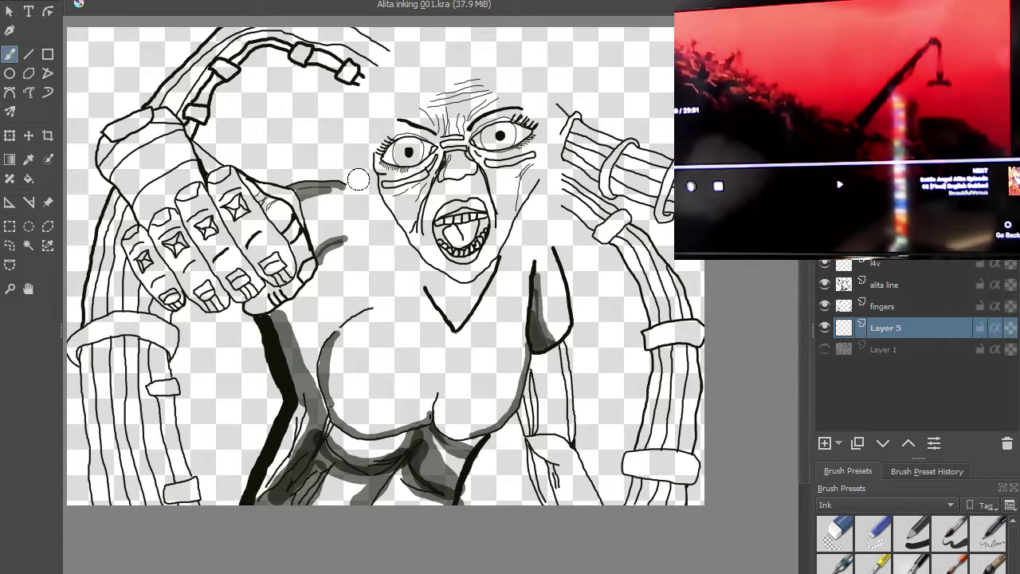
click(821, 348)
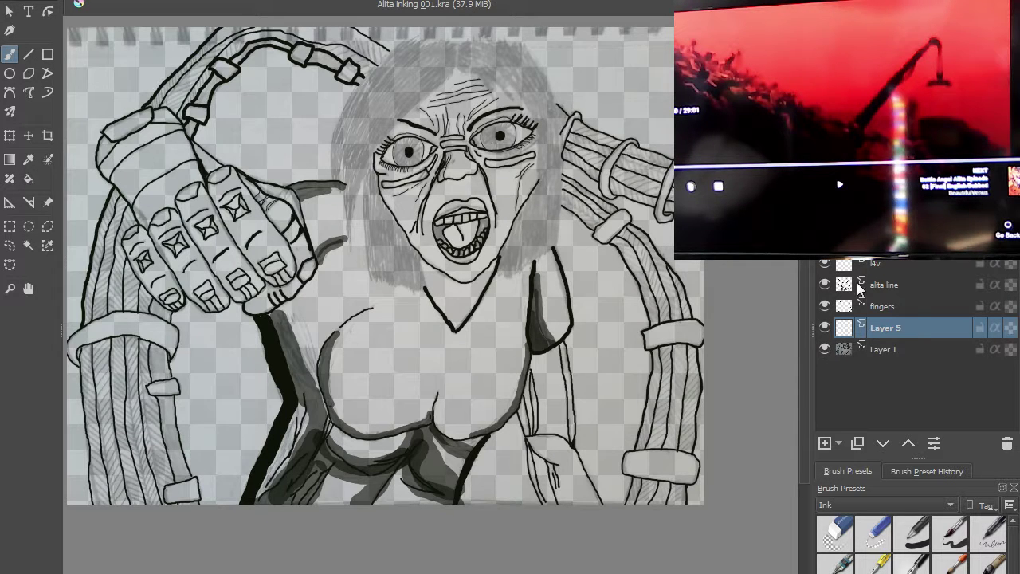
click(917, 350)
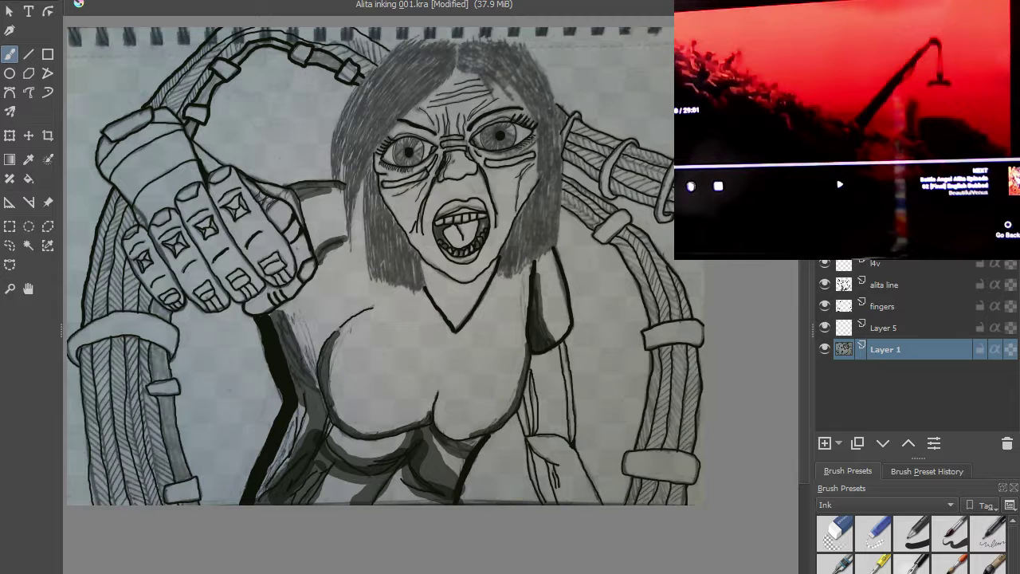
key(ctrl+z)
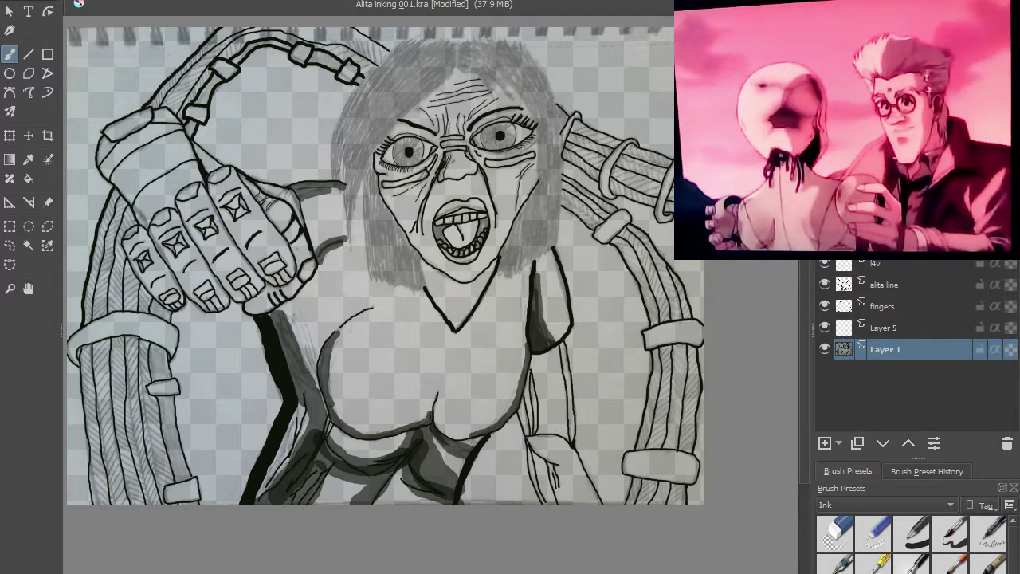
scroll(476, 150, up, 3)
drag(473, 160, 495, 229)
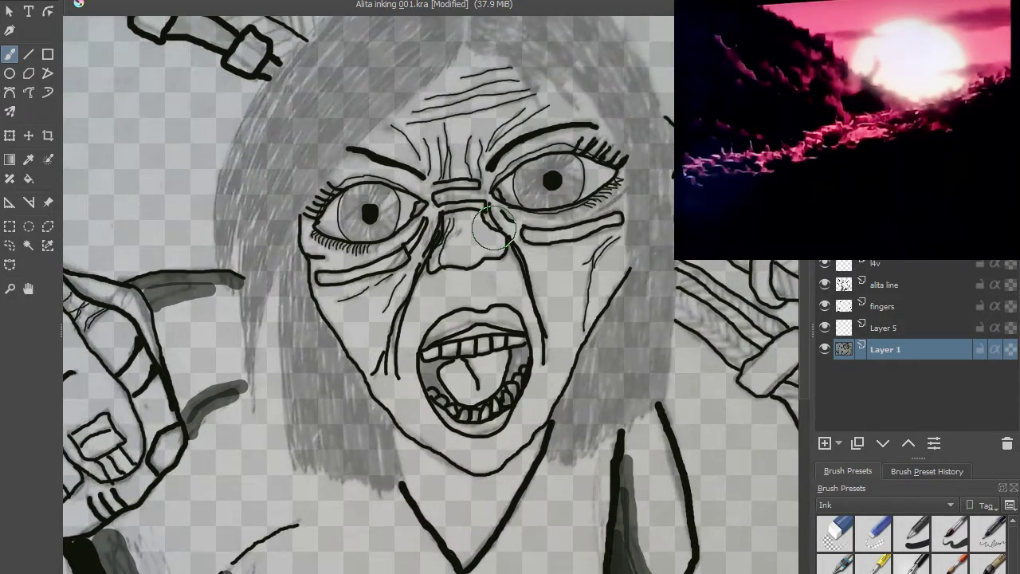
scroll(494, 229, down, 5)
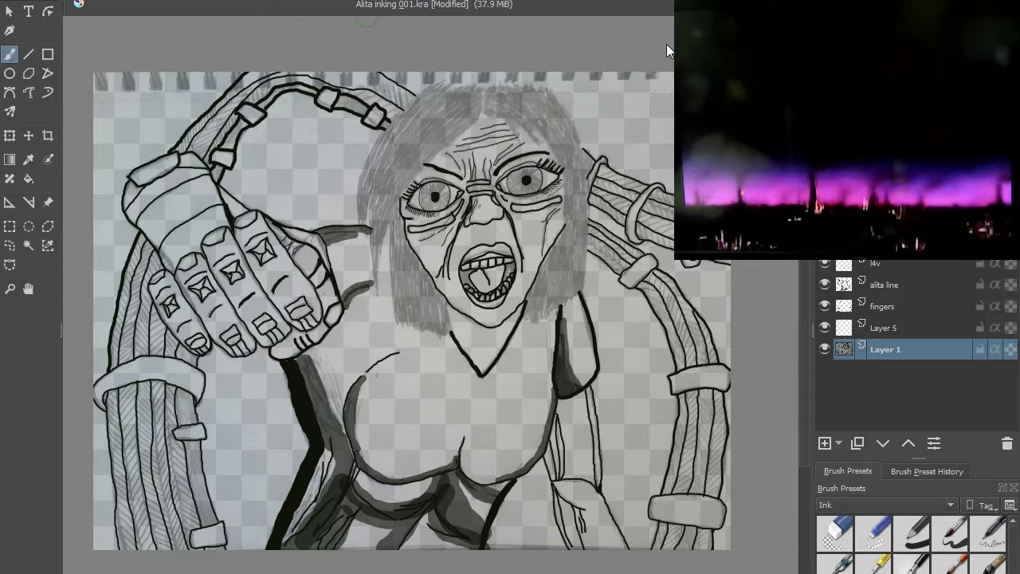
- Sample the shirt's blue from the Alita reference image and return to the inking drawing
key(ctrl+Tab)
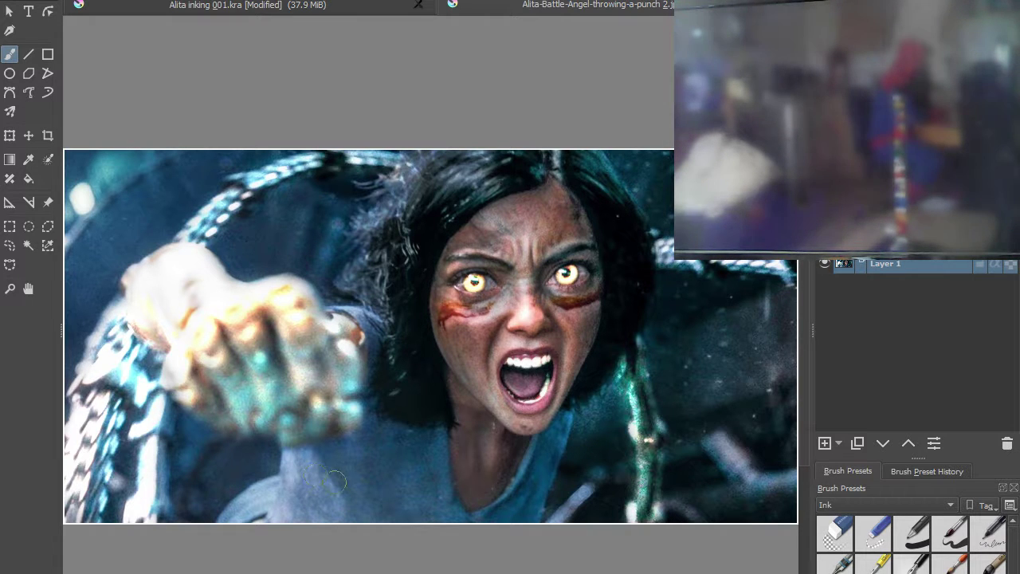
click(28, 159)
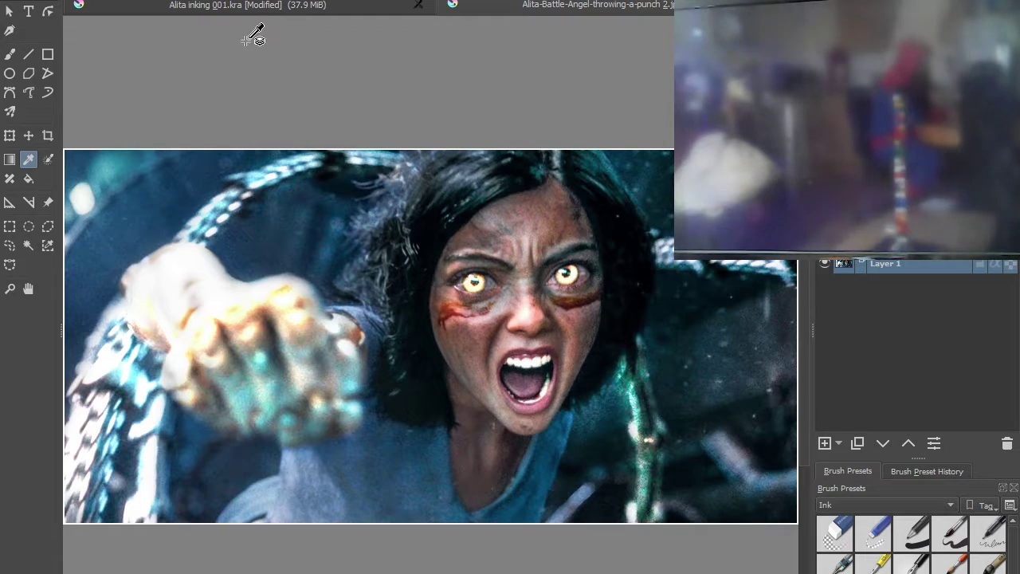
click(271, 8)
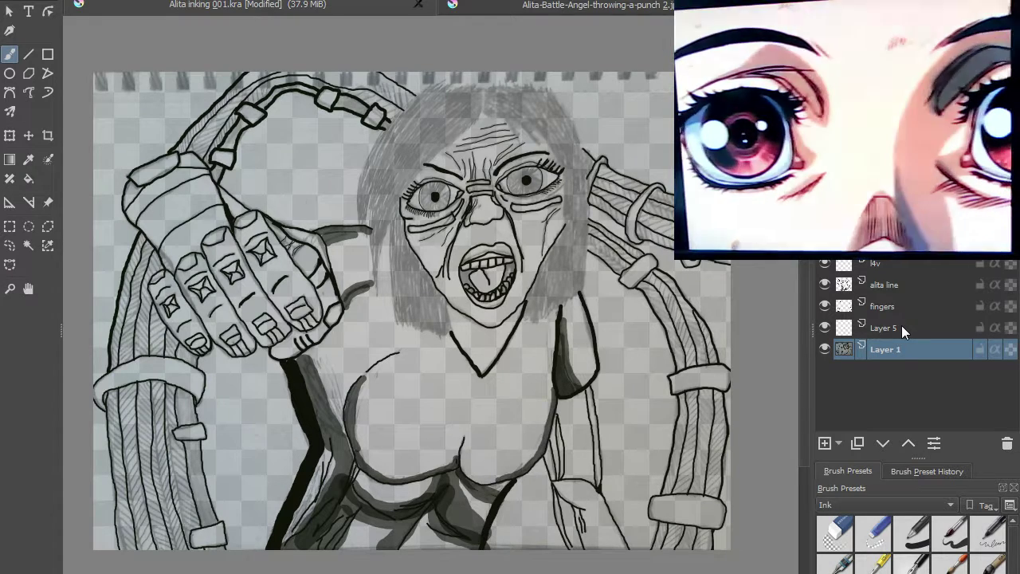
- Paint the shirt's torso and chest flat blue on Layer 5 with a brush preset from the Digital set
click(901, 325)
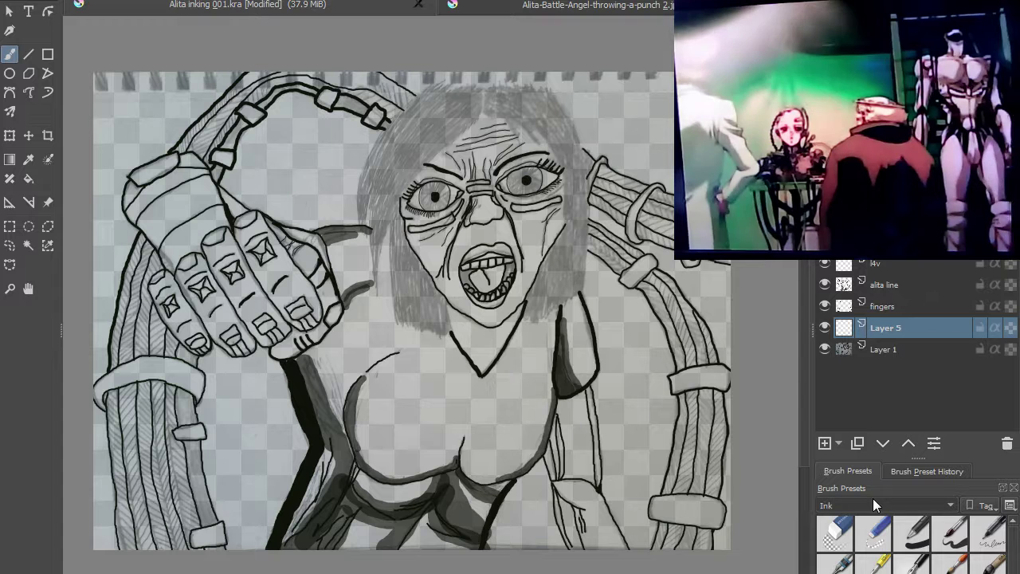
key(Up)
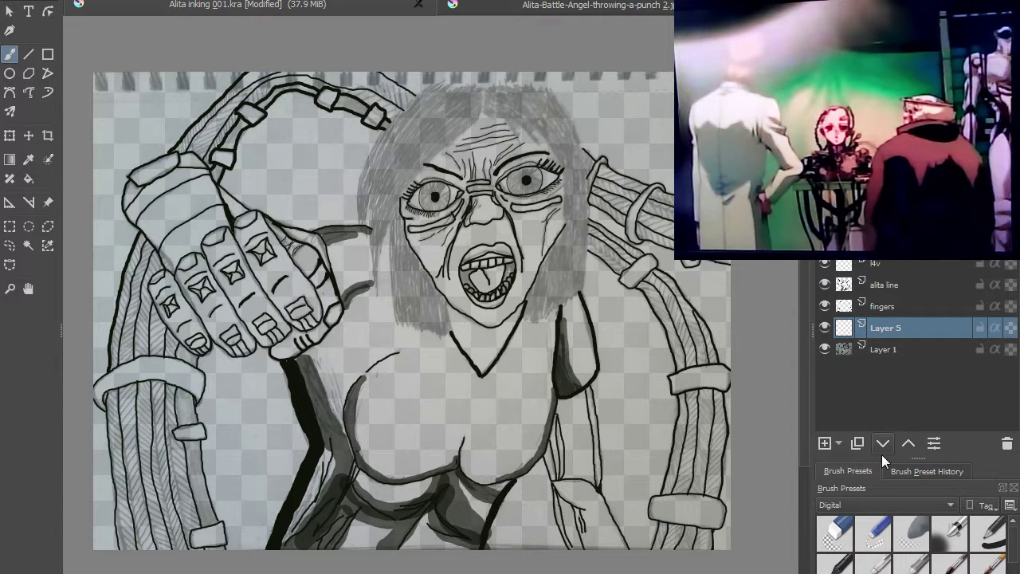
click(992, 534)
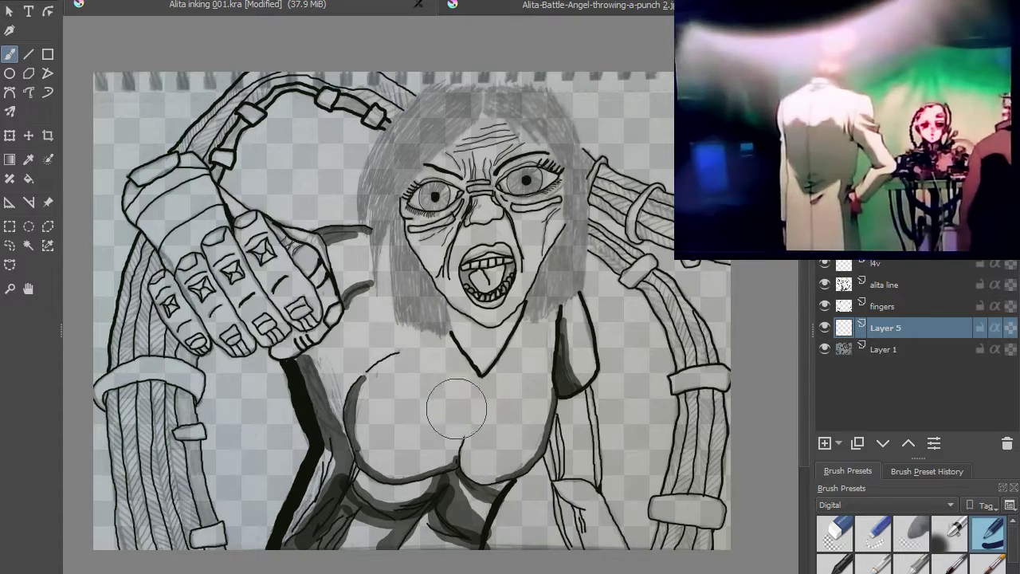
mouse_move(424, 432)
mouse_down()
mouse_move(410, 434)
mouse_move(400, 506)
mouse_move(375, 531)
mouse_move(431, 456)
mouse_move(414, 522)
mouse_move(447, 462)
mouse_move(470, 471)
mouse_move(454, 522)
mouse_up()
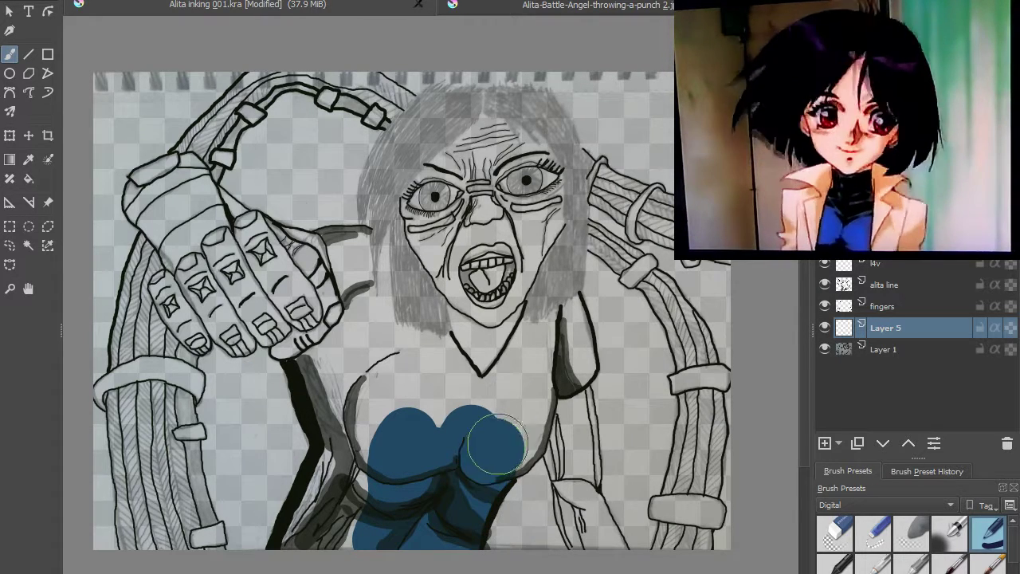
mouse_move(517, 430)
mouse_down()
mouse_move(521, 400)
mouse_move(509, 416)
mouse_move(459, 409)
mouse_move(442, 370)
mouse_move(450, 398)
mouse_move(433, 435)
mouse_move(408, 385)
mouse_up()
mouse_move(406, 433)
mouse_down()
mouse_move(376, 418)
mouse_move(366, 481)
mouse_move(327, 561)
mouse_move(348, 464)
mouse_up()
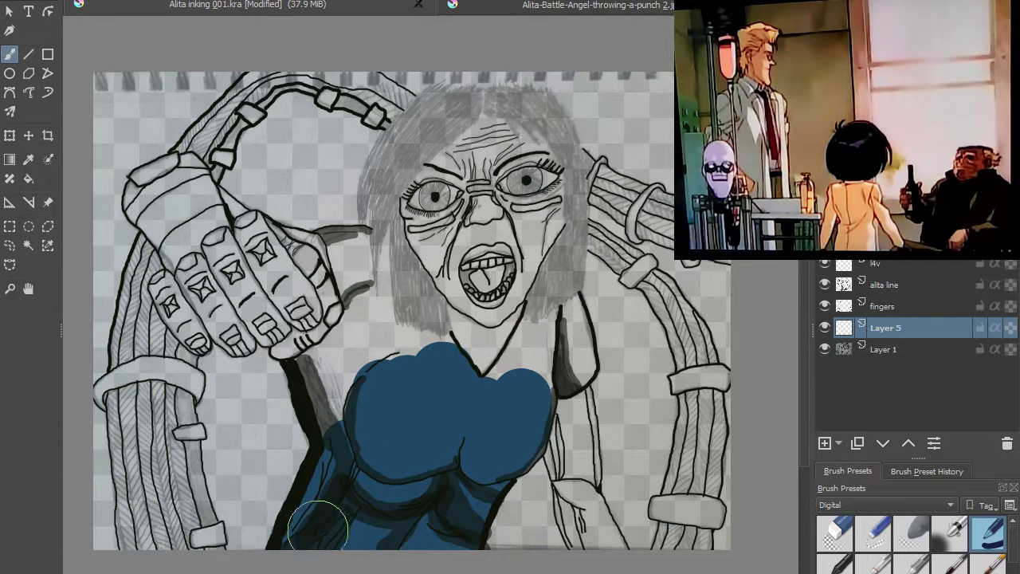
drag(330, 391, 401, 359)
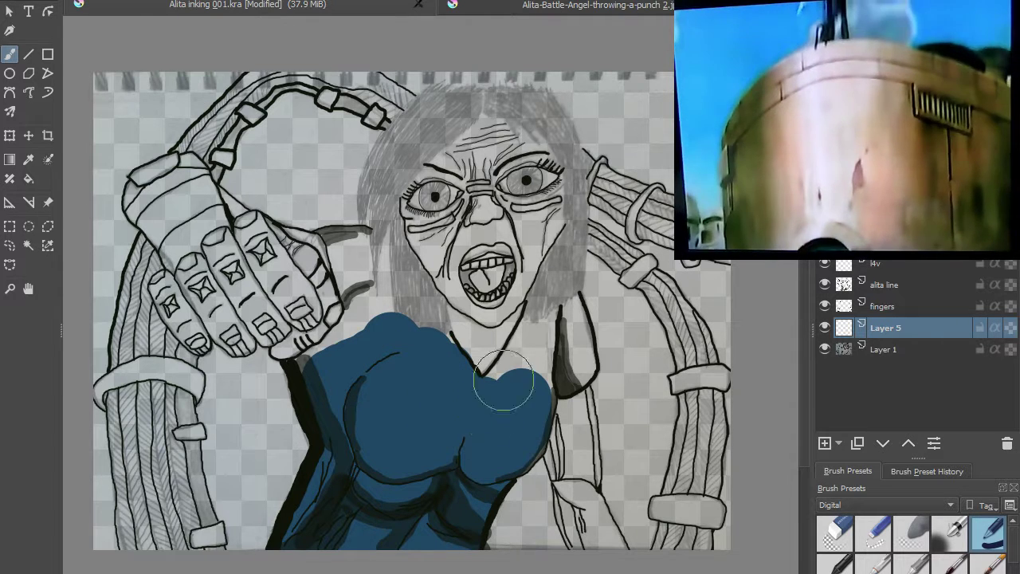
- Fill the shirt beside the V-neckline, the shoulder and the short sleeve of the lowered arm with the same blue
scroll(526, 331, up, 3)
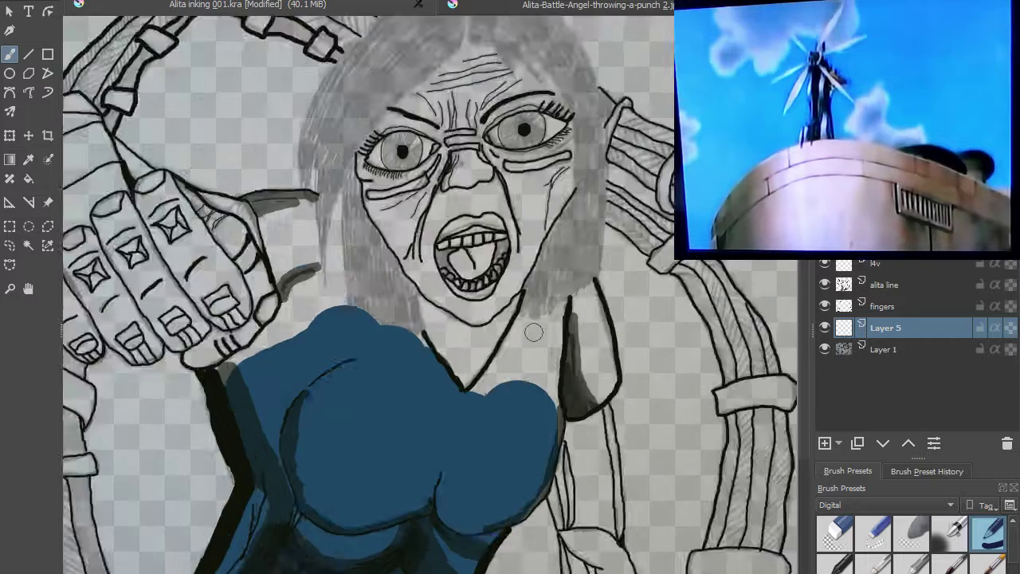
mouse_move(538, 267)
mouse_down()
mouse_move(514, 334)
mouse_move(471, 394)
mouse_move(538, 267)
mouse_up()
key(ctrl+z)
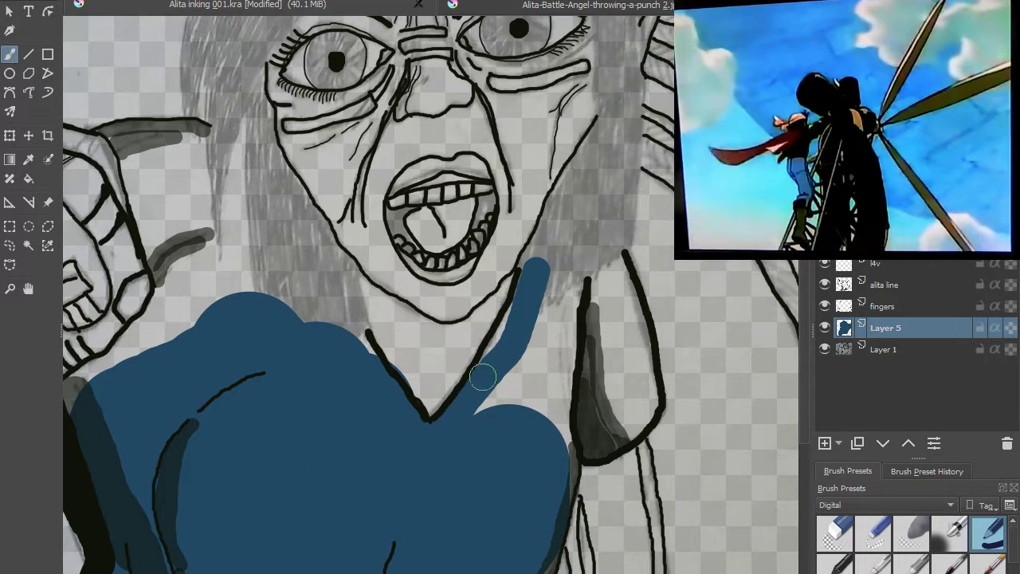
drag(507, 322, 535, 257)
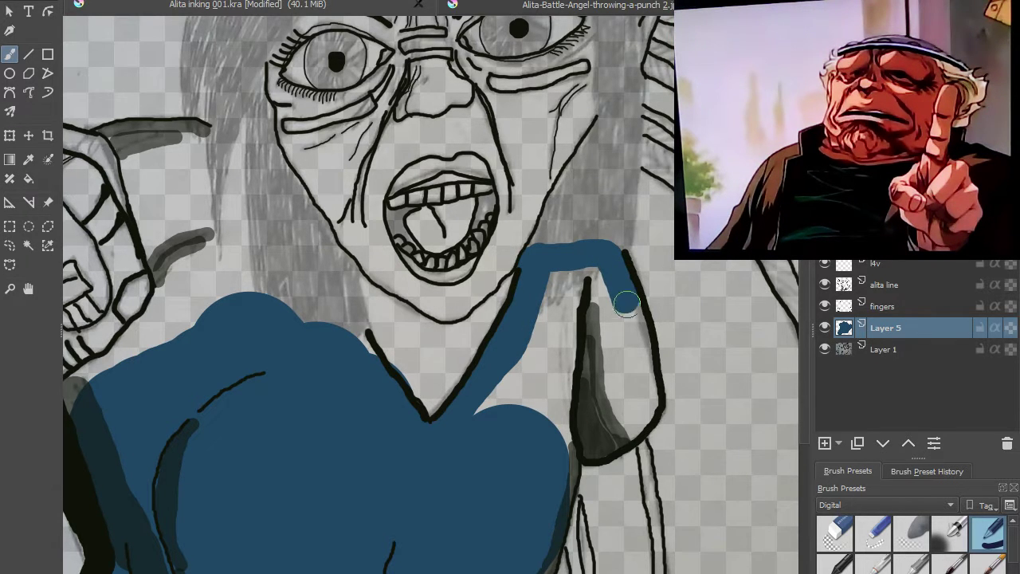
drag(627, 307, 643, 375)
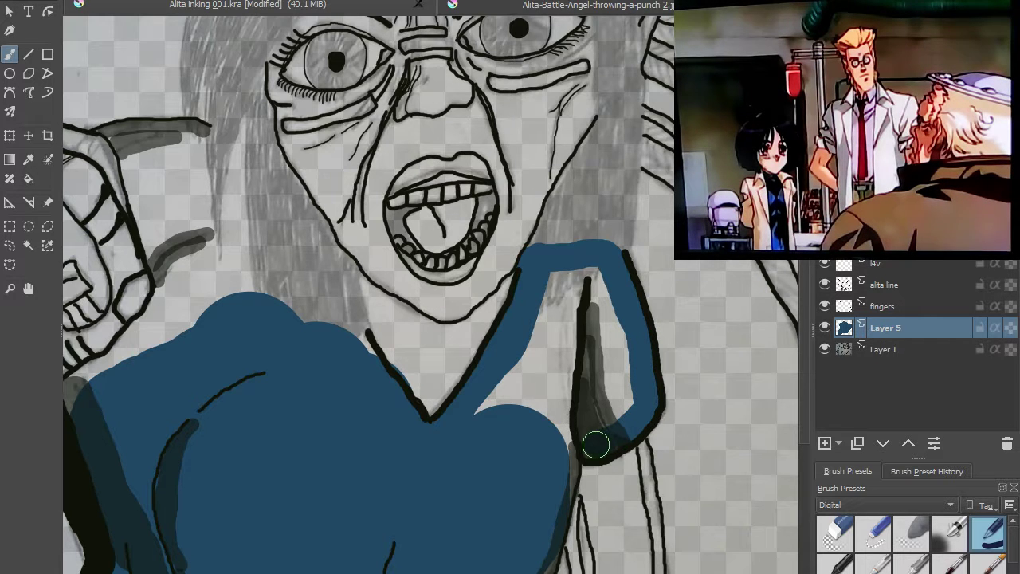
mouse_move(576, 416)
mouse_down()
mouse_move(605, 273)
mouse_move(591, 277)
mouse_move(604, 315)
mouse_move(590, 396)
mouse_up()
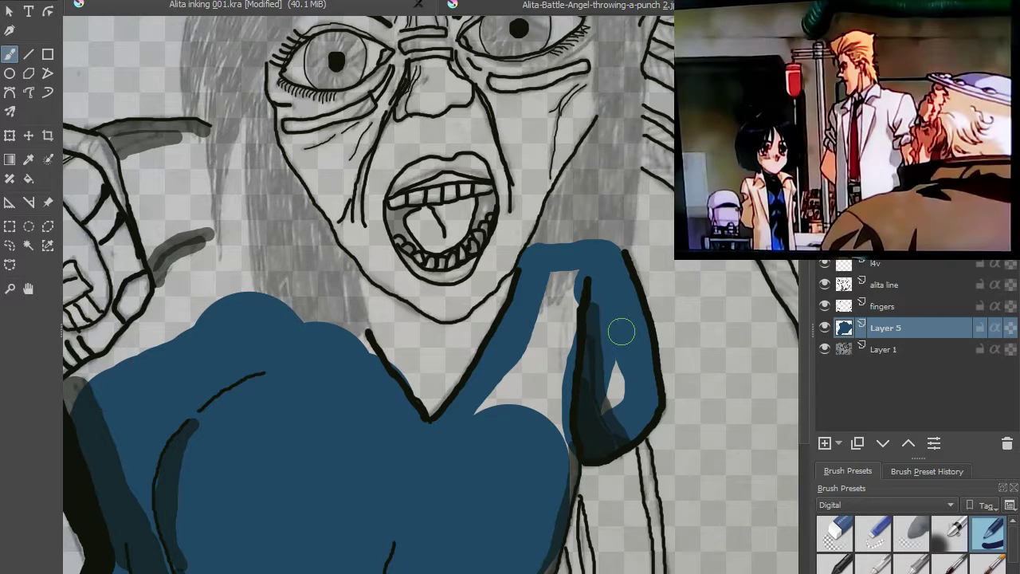
mouse_move(605, 411)
mouse_down()
mouse_move(564, 404)
mouse_move(588, 279)
mouse_move(539, 281)
mouse_move(509, 382)
mouse_move(484, 421)
mouse_up()
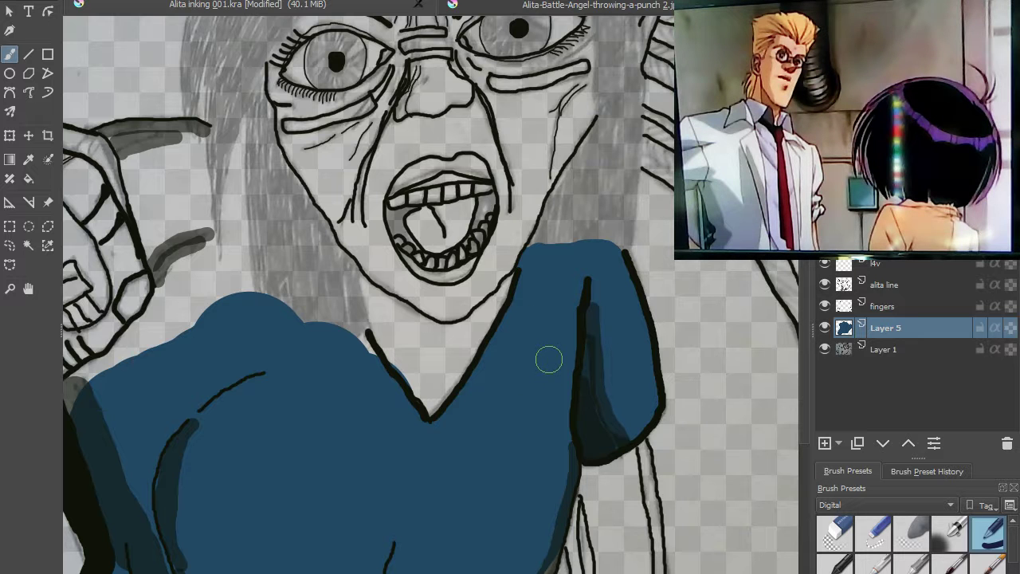
- Extend the blue shirt fill up to the fist's lower edge and outline the punching shoulder along the neck and top
drag(503, 391, 490, 209)
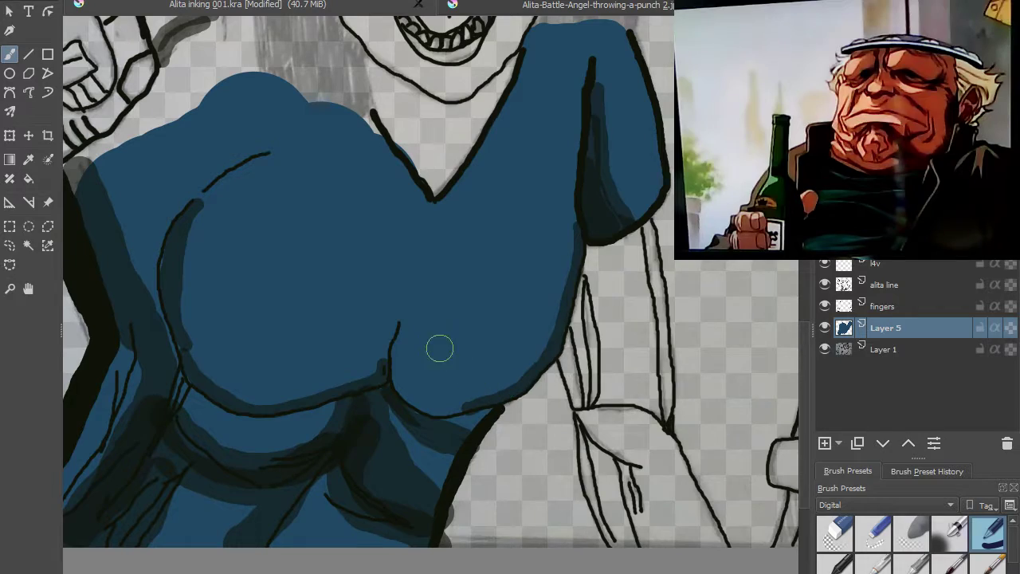
drag(283, 190, 382, 259)
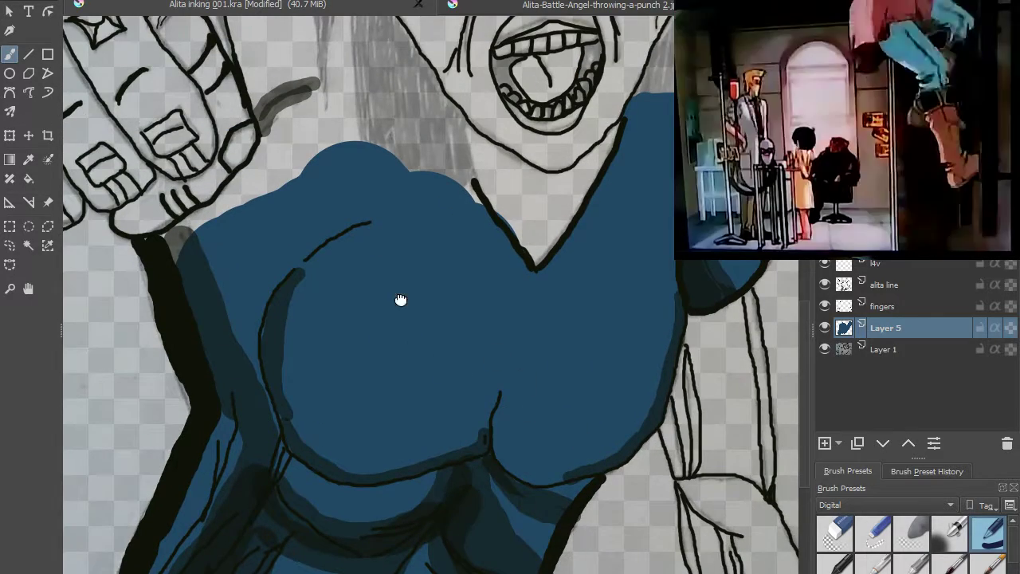
drag(478, 428, 646, 573)
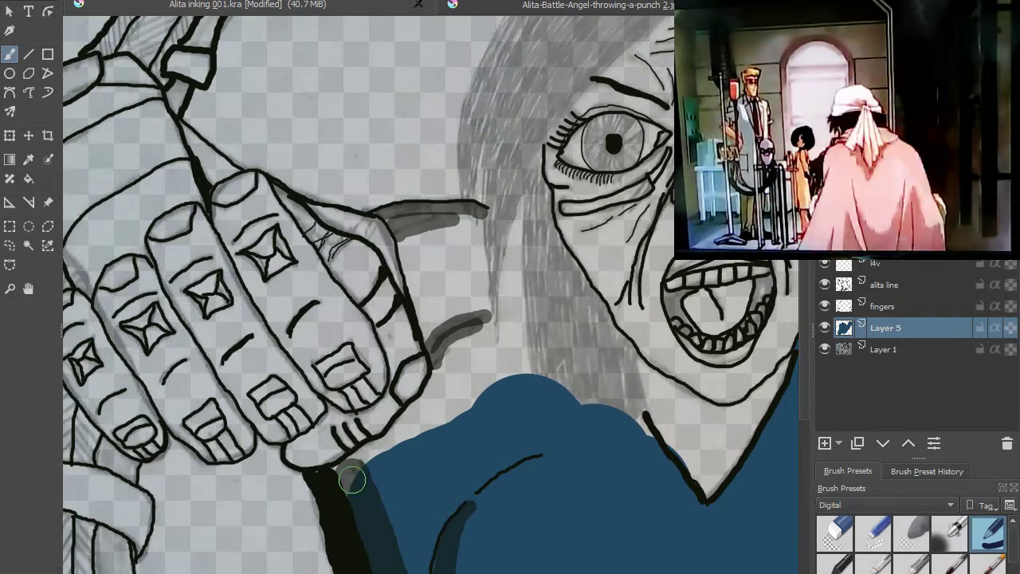
scroll(353, 480, up, 2)
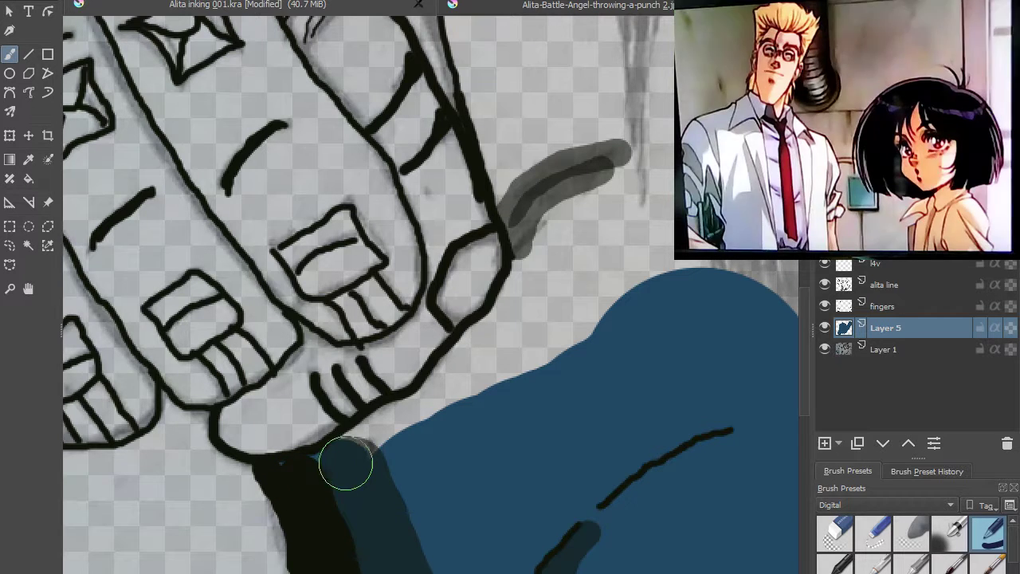
mouse_move(409, 421)
mouse_down()
mouse_move(417, 417)
mouse_move(407, 430)
mouse_up()
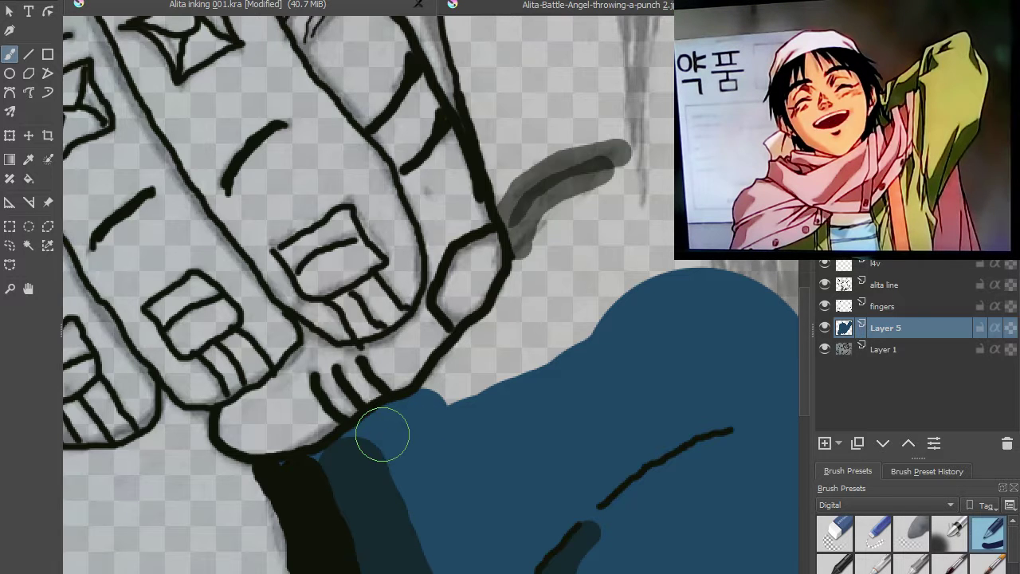
mouse_move(538, 275)
mouse_down()
mouse_move(449, 383)
mouse_move(440, 415)
mouse_move(557, 315)
mouse_move(541, 348)
mouse_move(566, 347)
mouse_move(607, 294)
mouse_move(625, 298)
mouse_move(677, 260)
mouse_move(704, 276)
mouse_move(689, 258)
mouse_move(563, 341)
mouse_move(417, 414)
mouse_up()
mouse_move(530, 462)
mouse_down()
mouse_move(538, 448)
mouse_move(619, 531)
mouse_move(645, 510)
mouse_move(555, 335)
mouse_move(505, 278)
mouse_move(469, 146)
mouse_move(337, 103)
mouse_move(270, 109)
mouse_up()
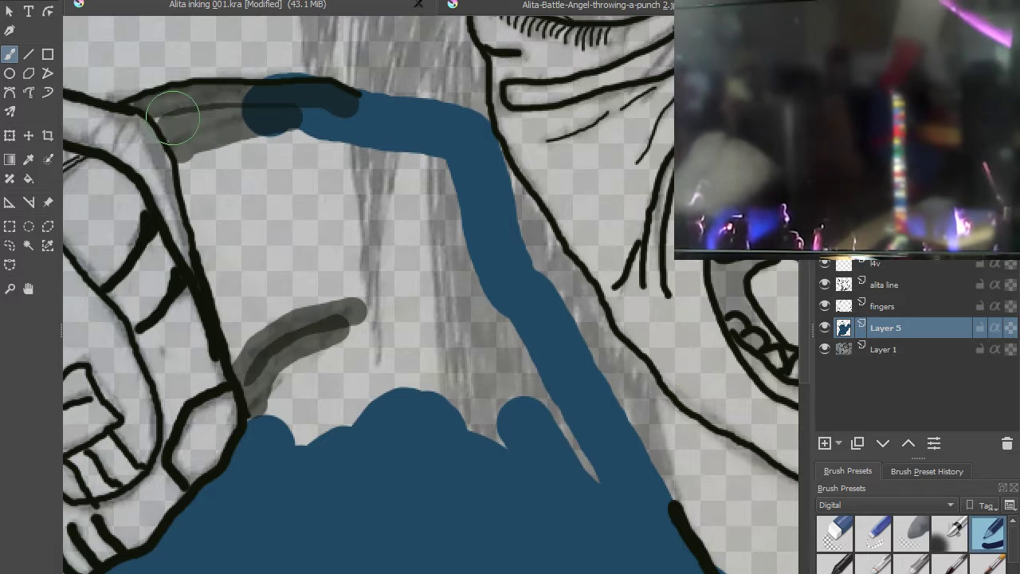
mouse_move(189, 130)
mouse_down()
mouse_move(268, 409)
mouse_move(295, 415)
mouse_move(300, 441)
mouse_move(329, 409)
mouse_move(428, 405)
mouse_move(482, 442)
mouse_up()
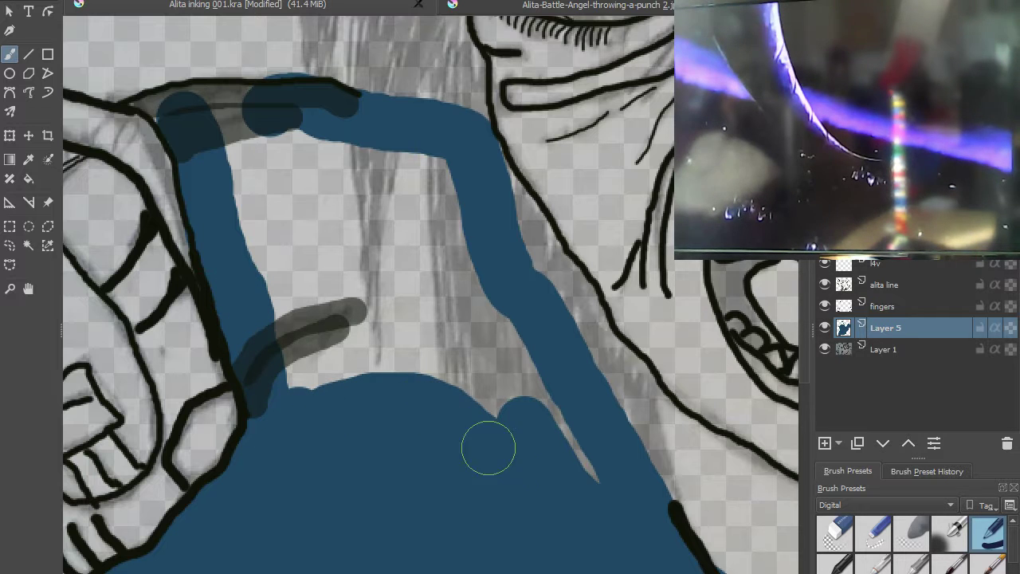
mouse_move(588, 485)
mouse_down()
mouse_move(553, 428)
mouse_move(502, 394)
mouse_move(479, 409)
mouse_move(518, 389)
mouse_move(530, 340)
mouse_move(473, 380)
mouse_move(492, 308)
mouse_move(412, 149)
mouse_move(219, 128)
mouse_move(256, 177)
mouse_move(282, 252)
mouse_move(287, 334)
mouse_move(307, 392)
mouse_move(283, 301)
mouse_move(227, 174)
mouse_move(288, 149)
mouse_move(389, 183)
mouse_move(277, 173)
mouse_move(324, 203)
mouse_move(406, 222)
mouse_move(310, 224)
mouse_move(307, 240)
mouse_move(404, 251)
mouse_move(434, 271)
mouse_move(315, 271)
mouse_move(361, 307)
mouse_move(472, 307)
mouse_move(426, 325)
mouse_move(342, 313)
mouse_move(330, 339)
mouse_move(356, 371)
mouse_move(468, 388)
mouse_up()
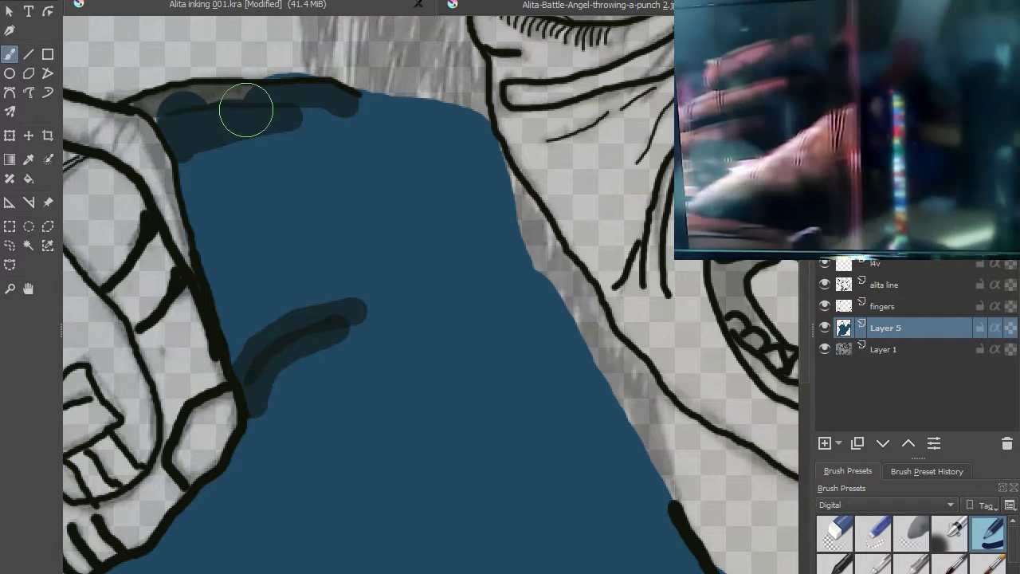
drag(199, 116, 251, 109)
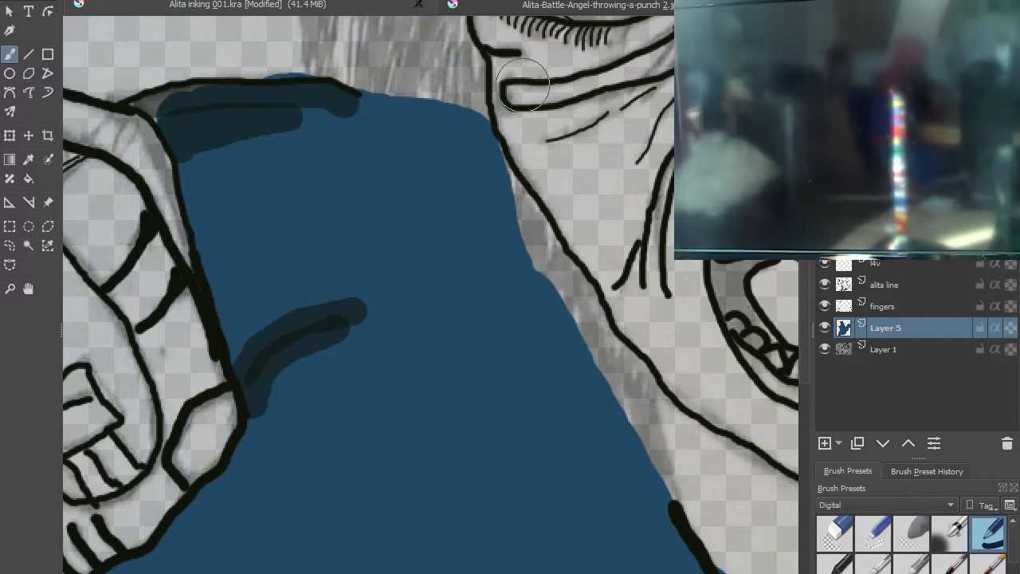
scroll(180, 113, up, 5)
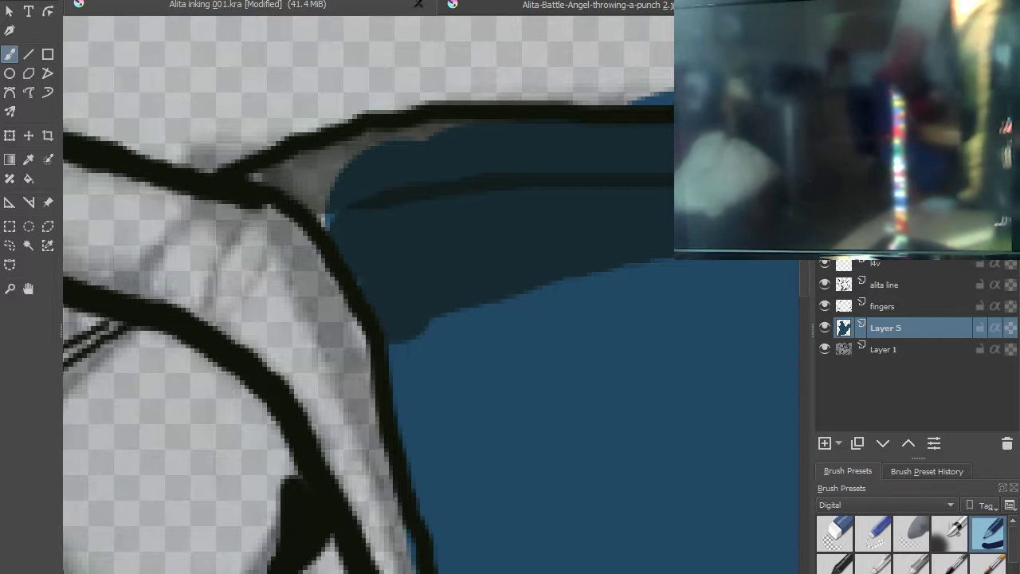
drag(570, 144, 450, 156)
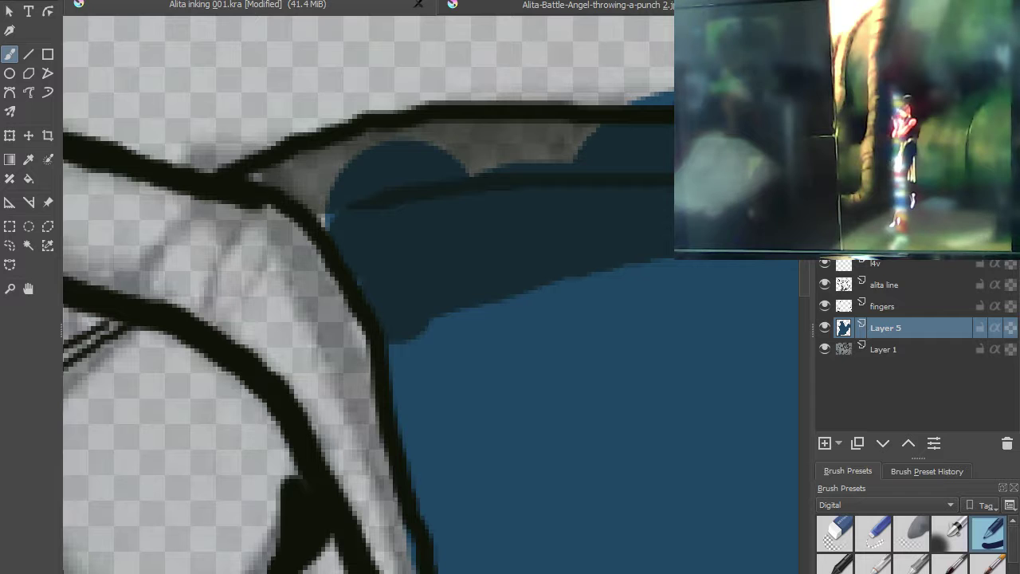
key(ctrl+z)
- Fill the inside of the punching shoulder between the fist and the neck with the shirt blue
scroll(467, 175, down, 3)
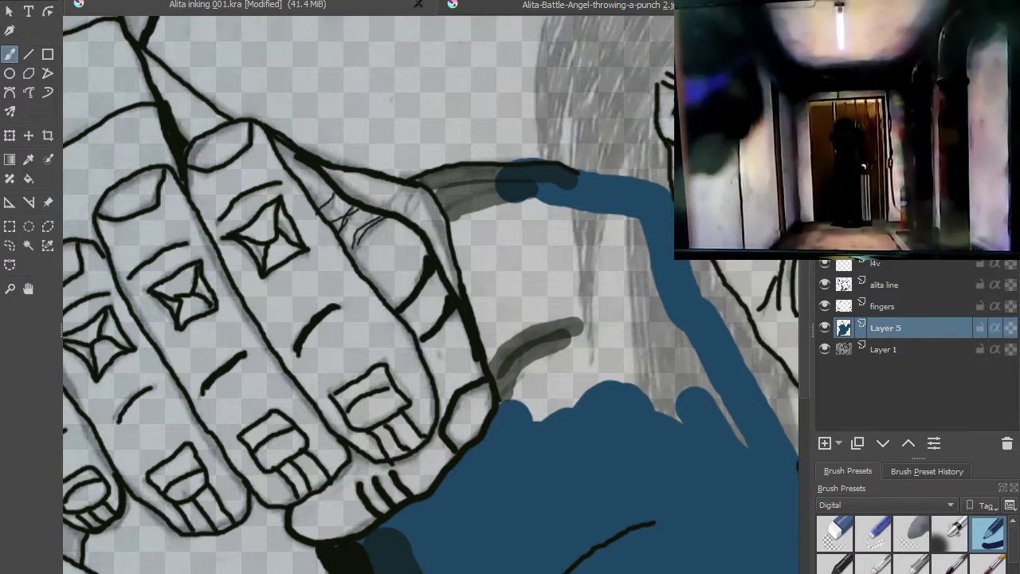
key(bracketright)
key(bracketright)
key(bracketright)
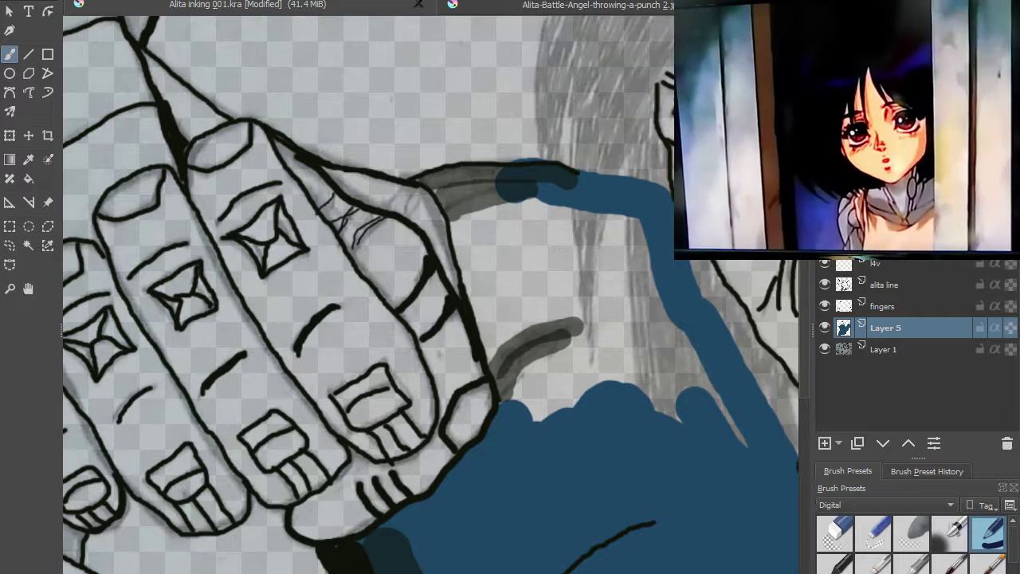
mouse_move(568, 214)
mouse_down()
mouse_move(622, 243)
mouse_move(736, 434)
mouse_move(714, 430)
mouse_move(662, 377)
mouse_move(657, 392)
mouse_move(582, 259)
mouse_move(535, 215)
mouse_move(562, 319)
mouse_move(591, 380)
mouse_move(591, 406)
mouse_move(552, 414)
mouse_move(494, 203)
mouse_move(504, 256)
mouse_move(557, 370)
mouse_up()
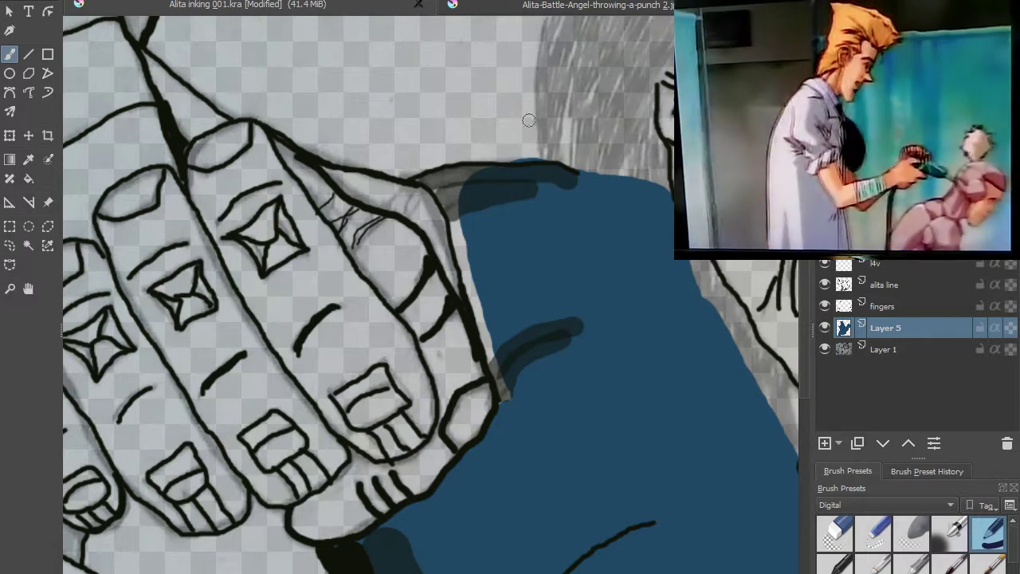
- Fill the upper strip of the punching shoulder beside the back of the hand with the shirt blue
scroll(471, 132, up, 2)
scroll(476, 287, down, 1)
drag(476, 287, 488, 206)
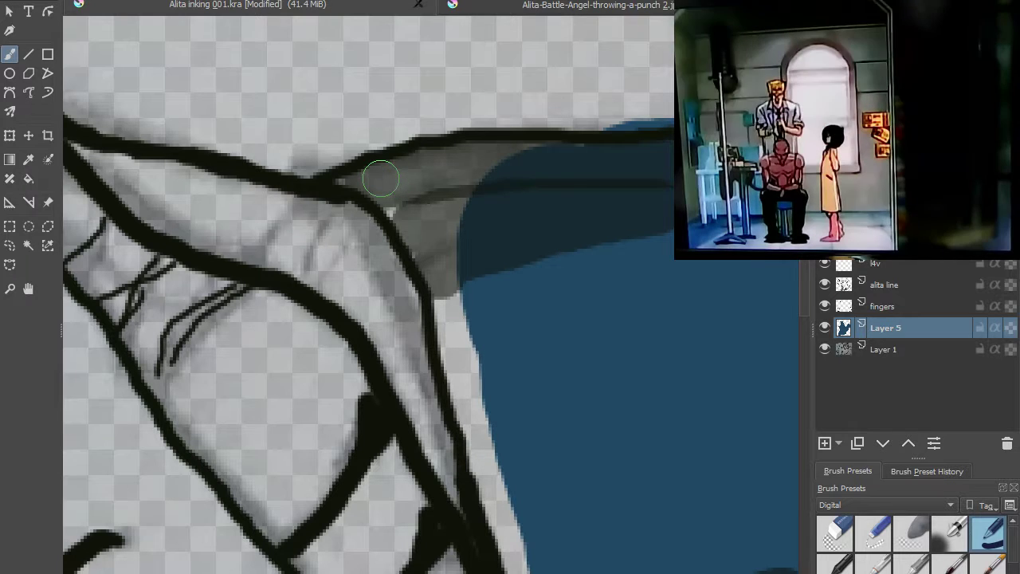
drag(378, 174, 394, 175)
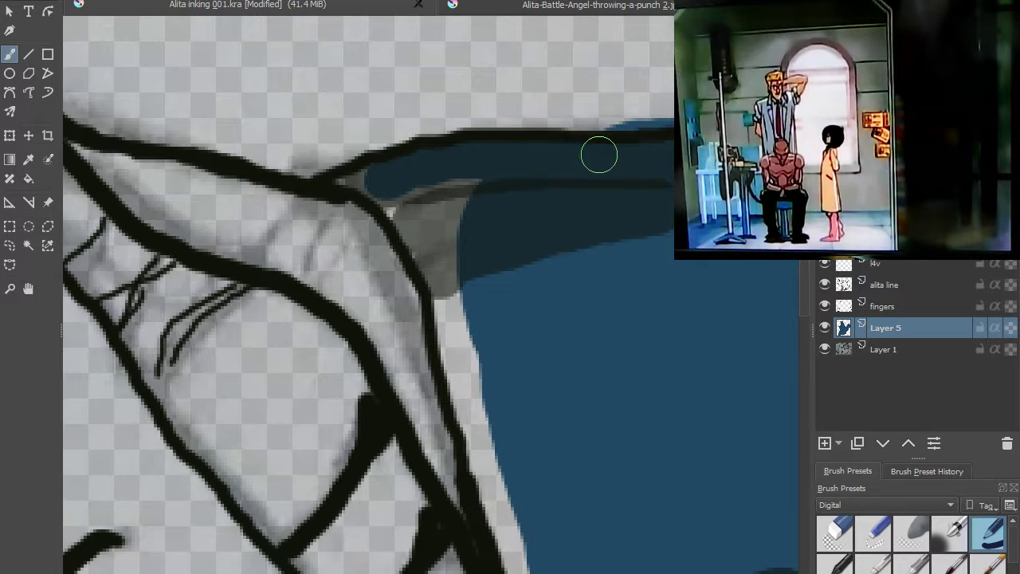
mouse_move(376, 165)
mouse_down()
mouse_move(437, 260)
mouse_move(422, 185)
mouse_move(472, 184)
mouse_up()
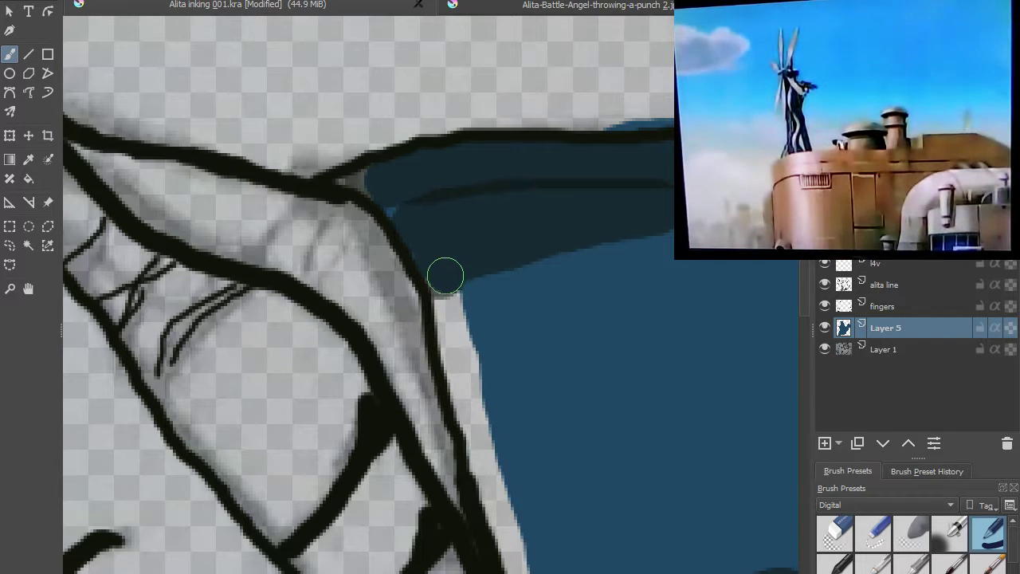
- Fill the gap between the blue shoulder and the fist's outer edge, down past the sleeve fold
mouse_move(450, 336)
mouse_down()
mouse_move(465, 388)
mouse_move(474, 345)
mouse_up()
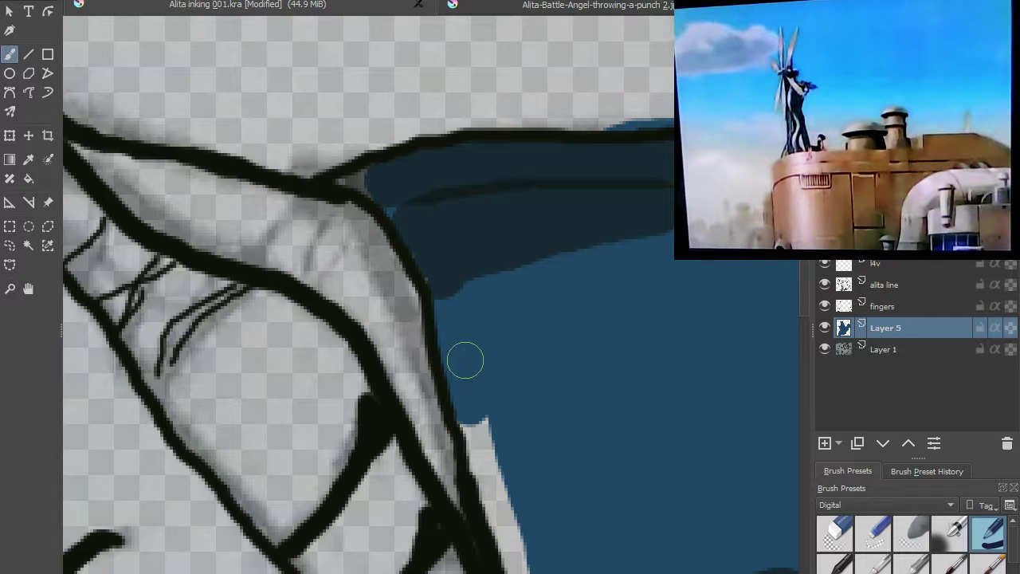
mouse_move(481, 437)
mouse_down()
mouse_move(489, 496)
mouse_move(519, 560)
mouse_move(599, 391)
mouse_move(621, 277)
mouse_up()
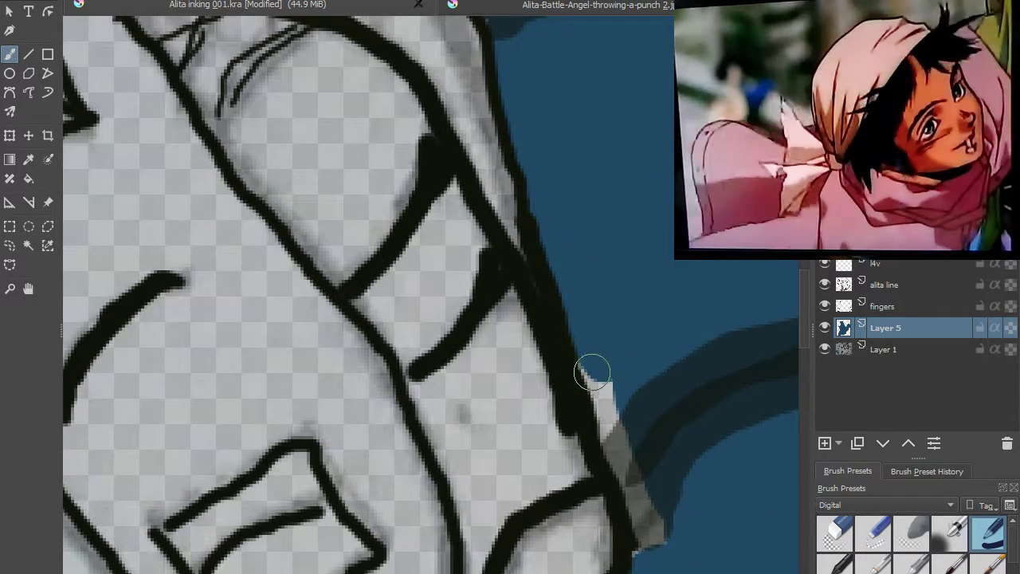
mouse_move(592, 371)
mouse_down()
mouse_move(645, 526)
mouse_move(643, 558)
mouse_move(655, 549)
mouse_up()
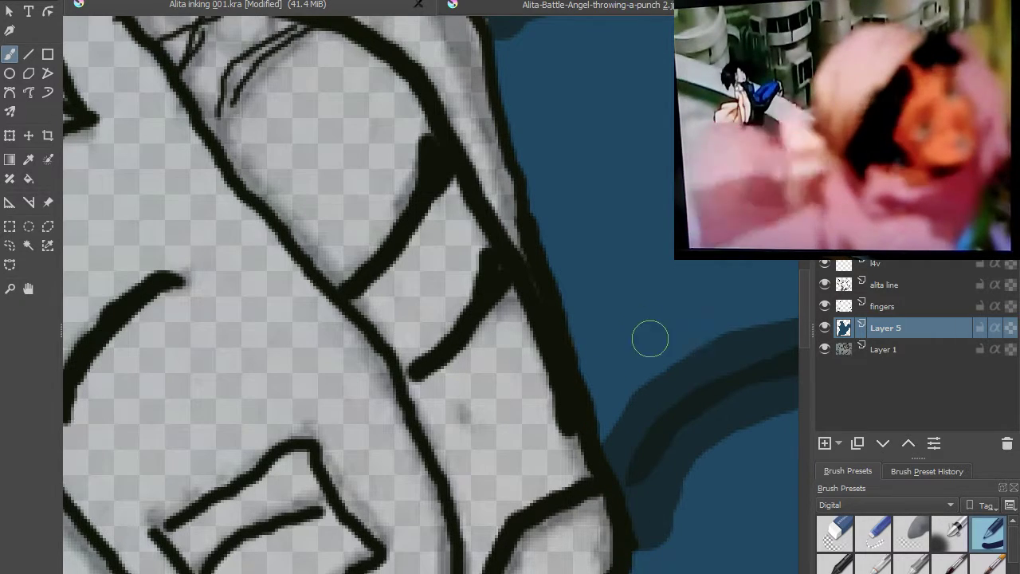
mouse_move(603, 206)
mouse_down()
mouse_move(646, 513)
mouse_move(657, 494)
mouse_up()
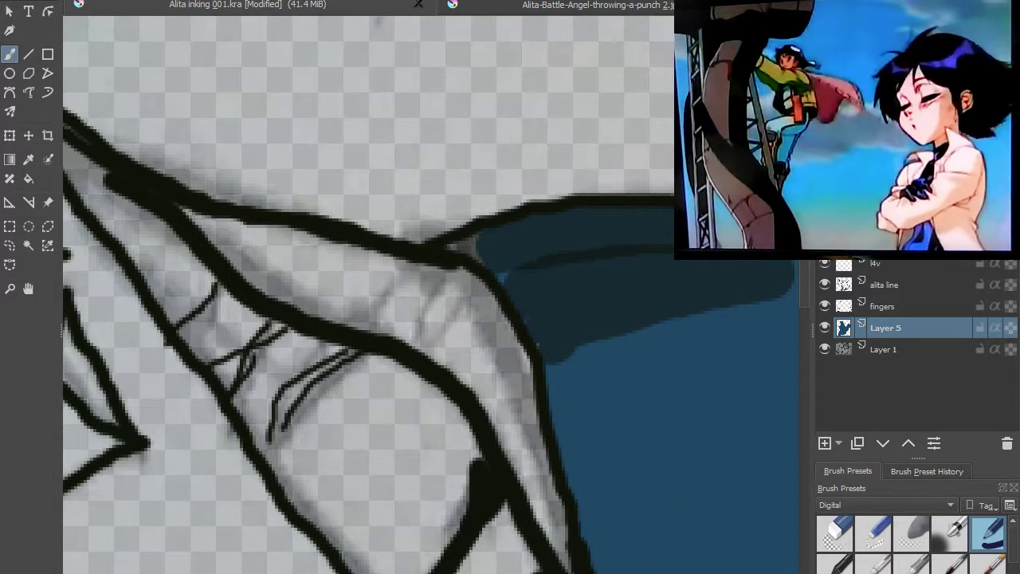
- Fill the small corner where the shoulder's top line meets the hand with the shirt blue
scroll(450, 249, up, 2)
drag(452, 247, 525, 221)
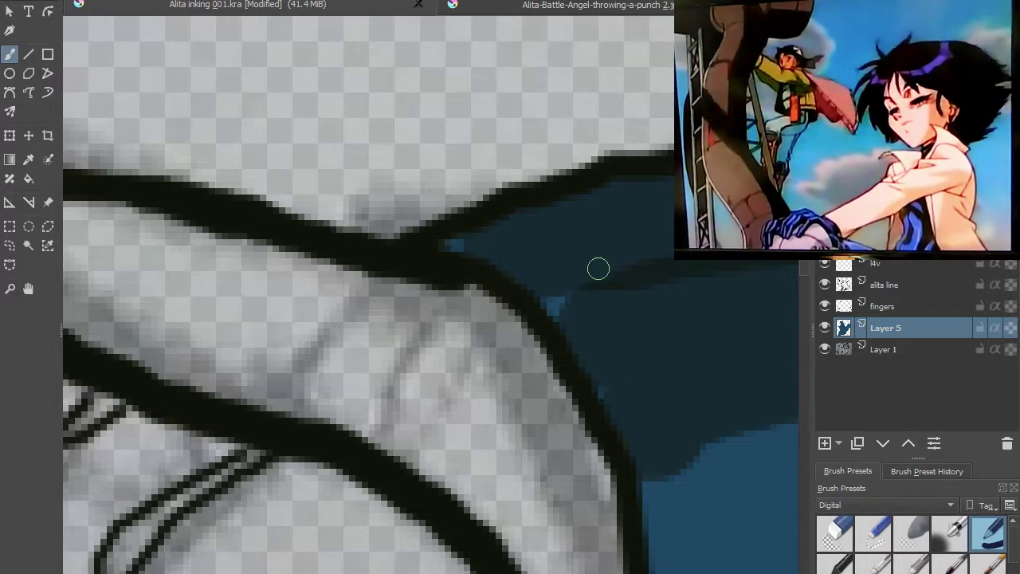
scroll(606, 271, down, 5)
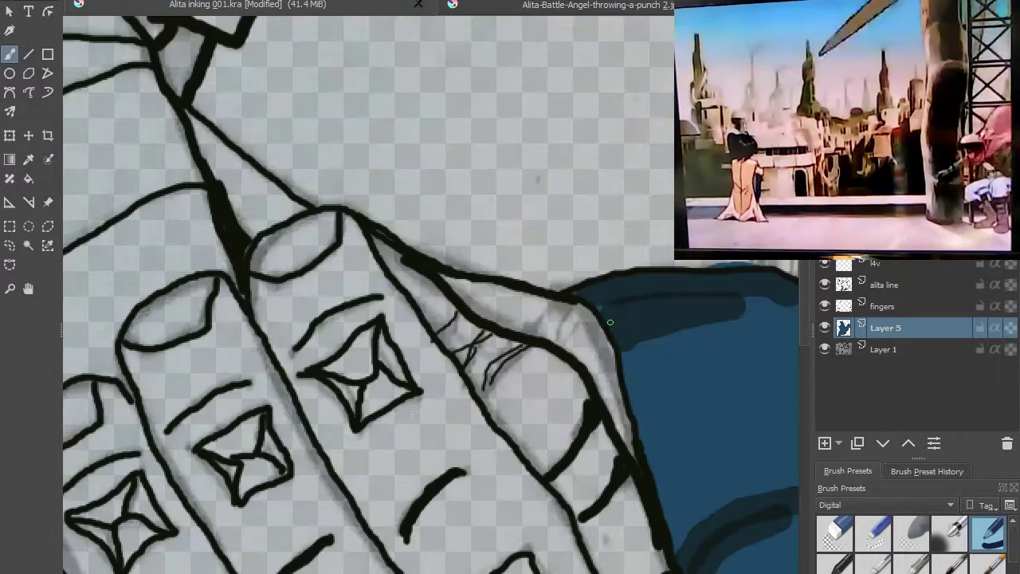
- Sample a pale beige skin colour from the reference image and return to the inked drawing
scroll(660, 363, down, 3)
drag(658, 337, 581, 209)
scroll(614, 341, up, 1)
drag(614, 342, 585, 98)
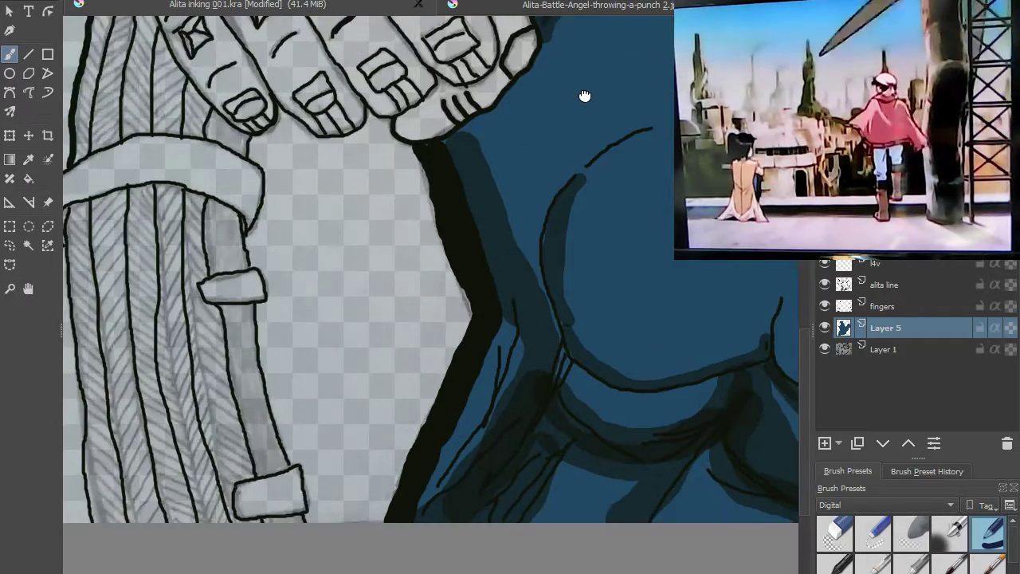
drag(625, 211, 391, 112)
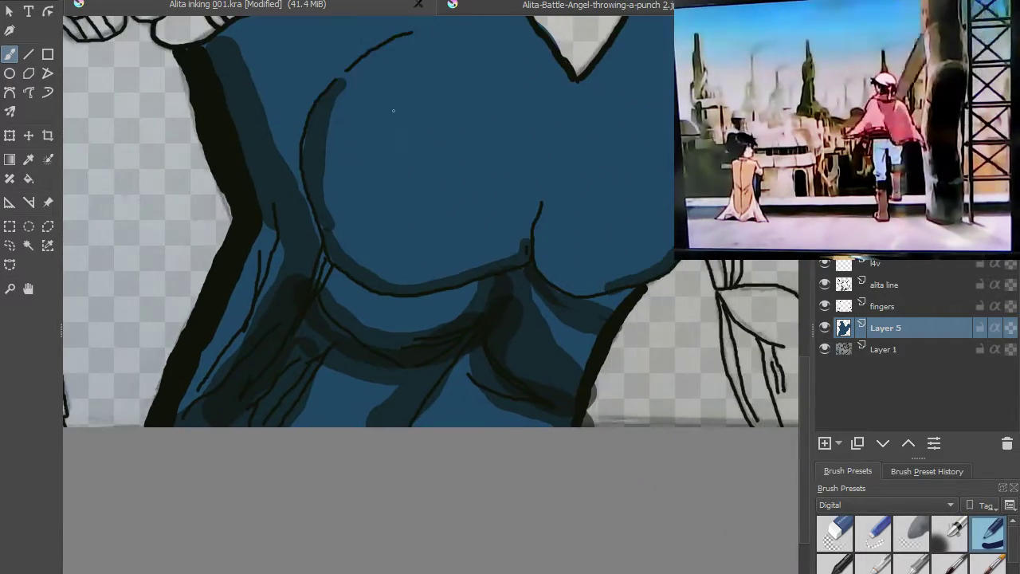
drag(552, 114, 865, 396)
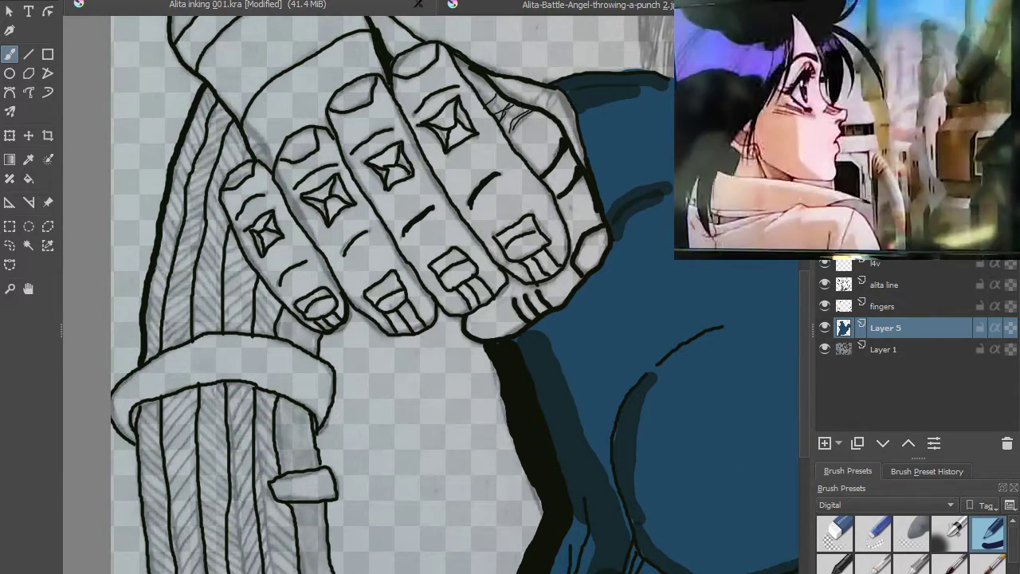
click(606, 5)
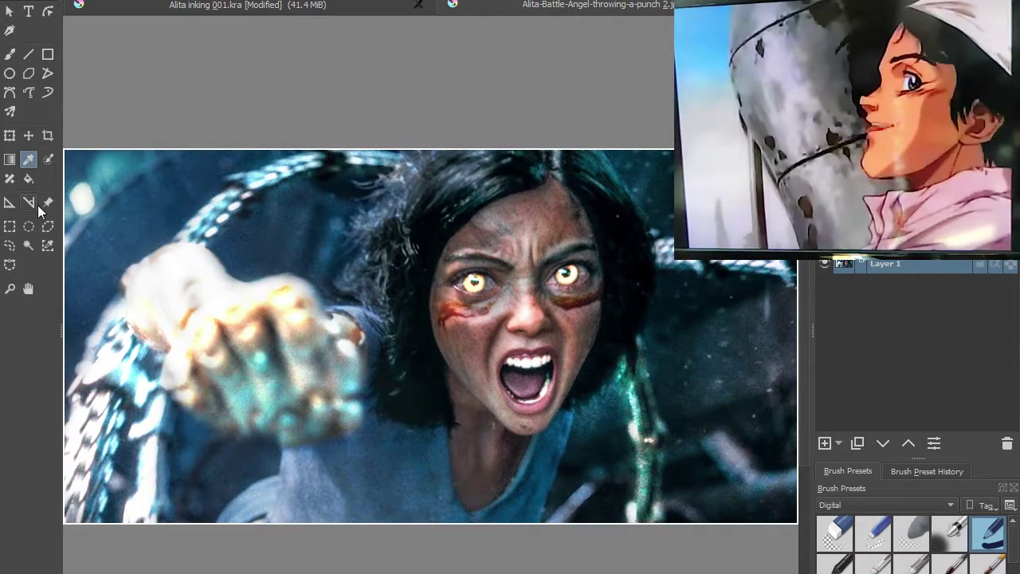
click(29, 161)
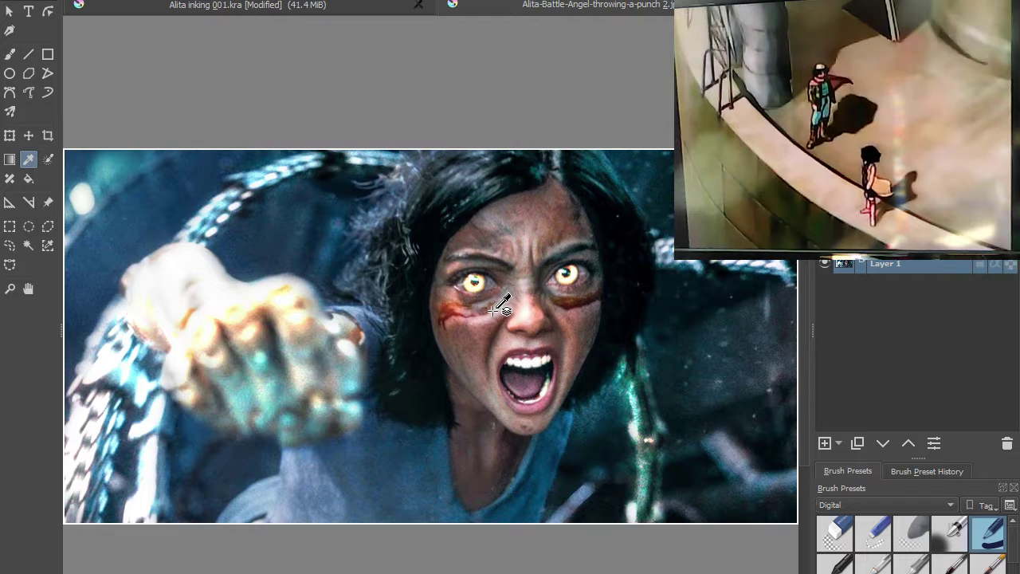
click(347, 7)
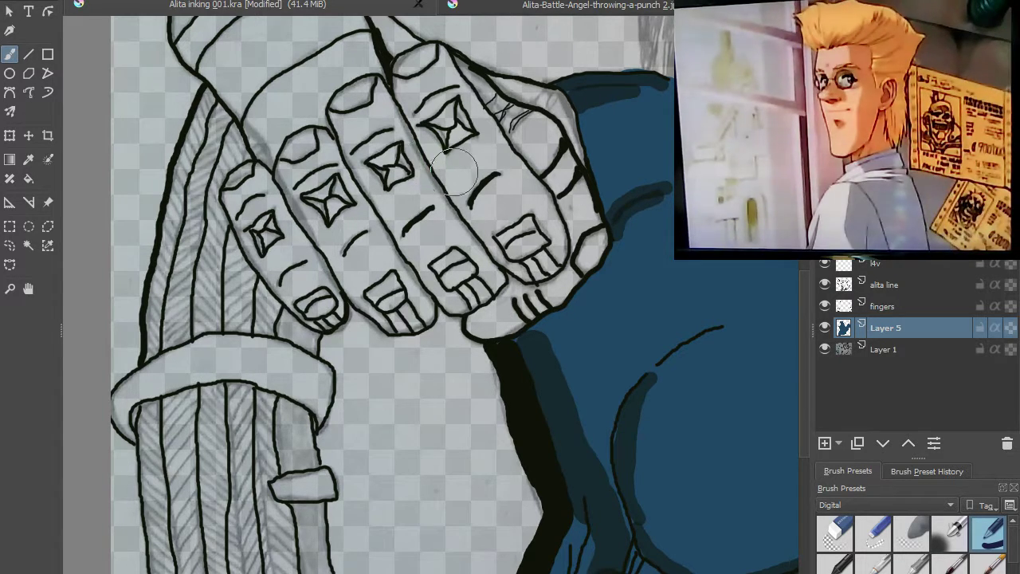
- Paint the thumb, the lower edge of the fist and most of the index finger with the beige skin colour
mouse_move(462, 182)
mouse_down()
mouse_move(480, 227)
mouse_move(492, 230)
mouse_move(518, 201)
mouse_move(538, 207)
mouse_move(510, 239)
mouse_move(543, 226)
mouse_move(557, 232)
mouse_move(511, 263)
mouse_move(486, 317)
mouse_move(516, 306)
mouse_move(582, 239)
mouse_up()
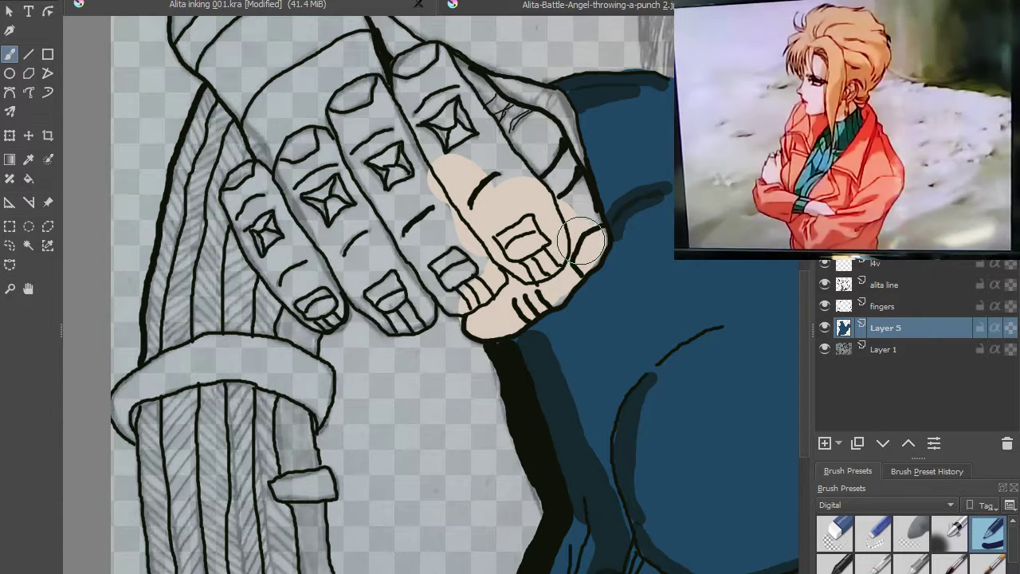
drag(542, 239, 524, 166)
scroll(527, 190, up, 5)
scroll(527, 189, down, 5)
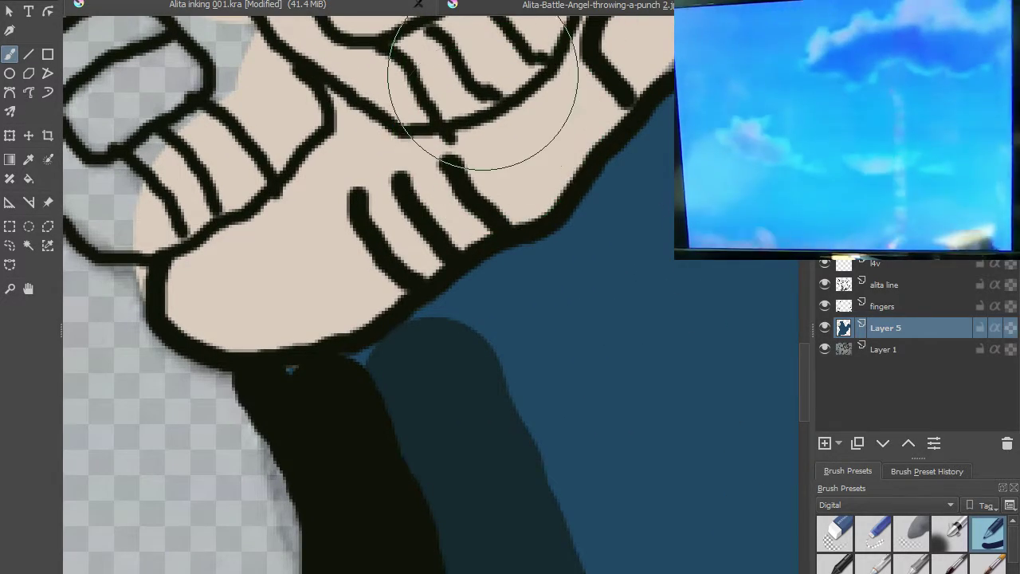
scroll(481, 76, down, 3)
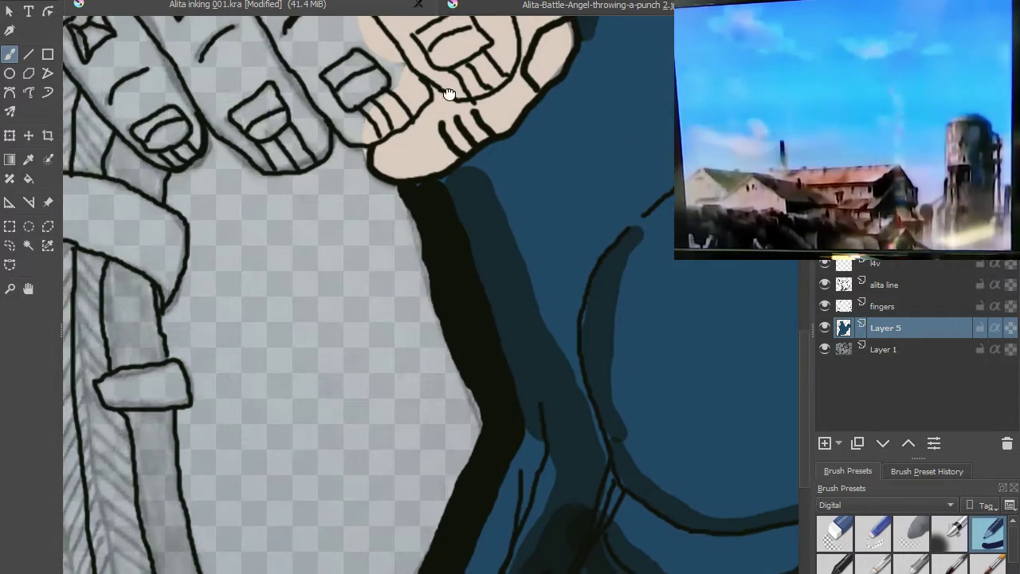
scroll(481, 80, up, 3)
mouse_move(455, 154)
mouse_down()
mouse_move(377, 104)
mouse_move(367, 114)
mouse_move(377, 72)
mouse_move(416, 74)
mouse_move(465, 106)
mouse_move(509, 87)
mouse_move(509, 110)
mouse_move(486, 133)
mouse_move(530, 111)
mouse_move(553, 175)
mouse_up()
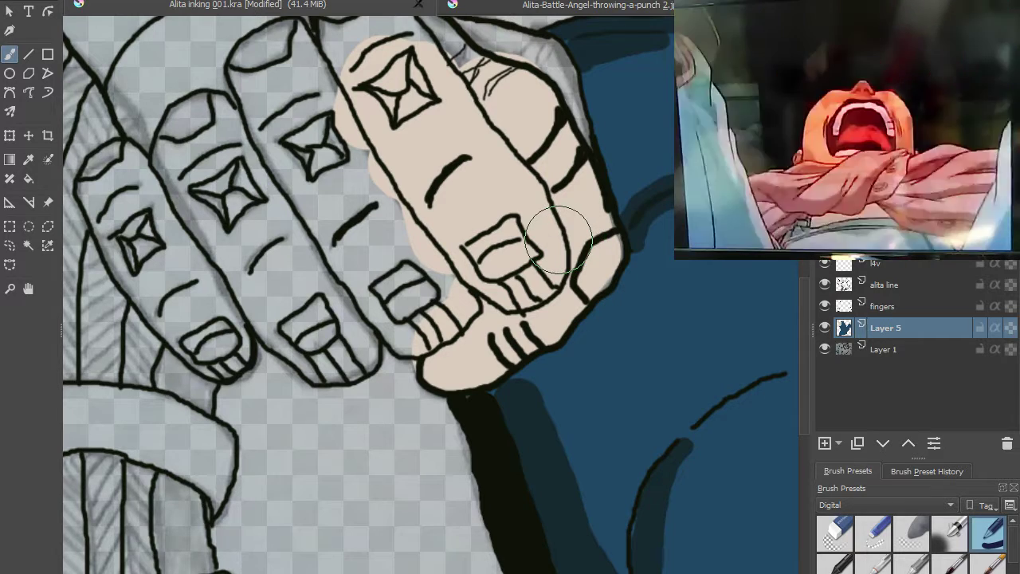
- Paint the middle finger and the inner part of the ring finger with the same beige
mouse_move(430, 283)
mouse_down()
mouse_move(406, 307)
mouse_move(420, 317)
mouse_move(403, 307)
mouse_move(323, 199)
mouse_up()
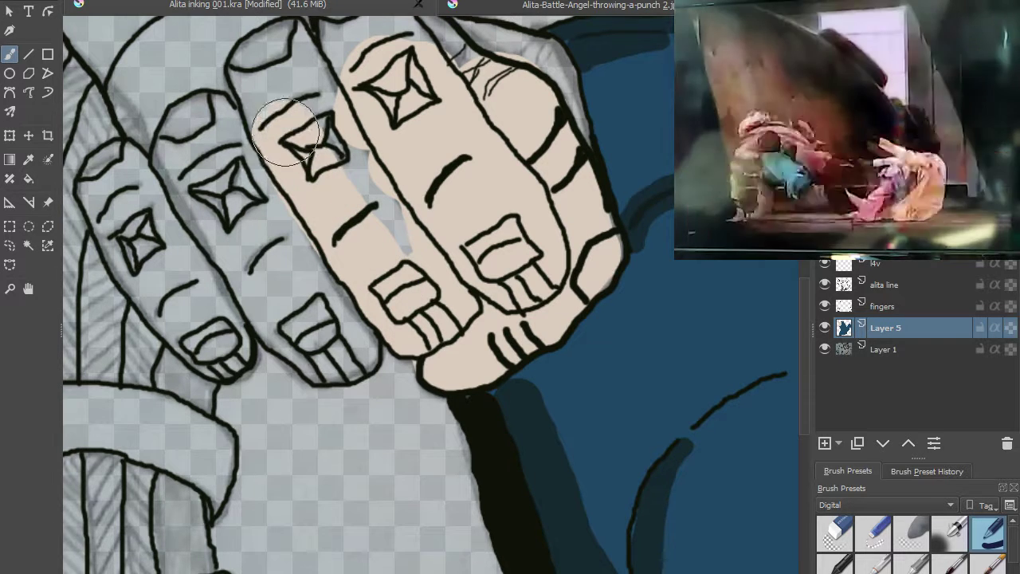
drag(279, 104, 400, 254)
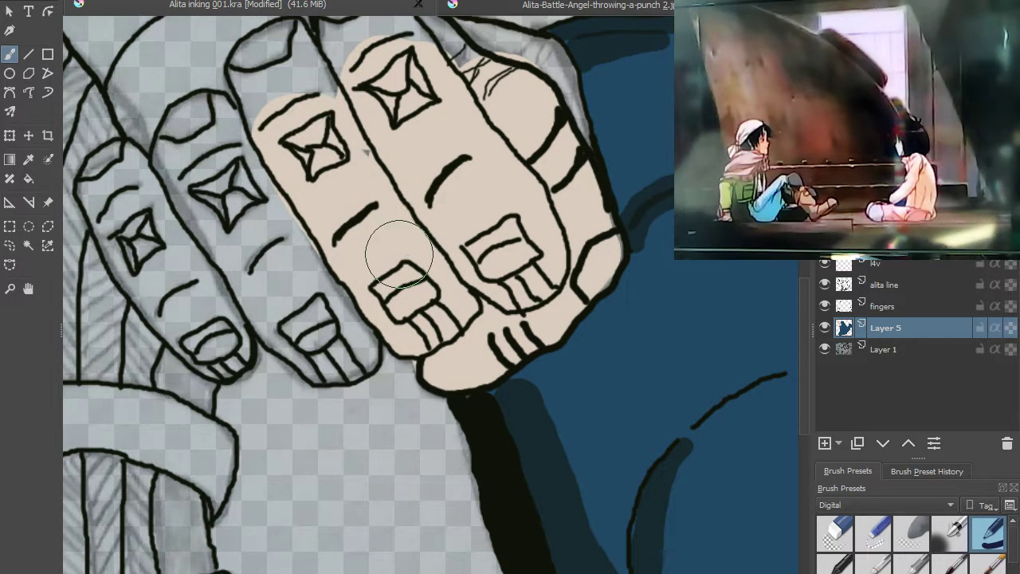
mouse_move(354, 121)
mouse_down()
mouse_move(333, 63)
mouse_move(293, 67)
mouse_move(268, 111)
mouse_move(282, 126)
mouse_move(279, 149)
mouse_move(237, 155)
mouse_move(215, 174)
mouse_move(217, 201)
mouse_move(239, 193)
mouse_move(272, 223)
mouse_move(343, 344)
mouse_up()
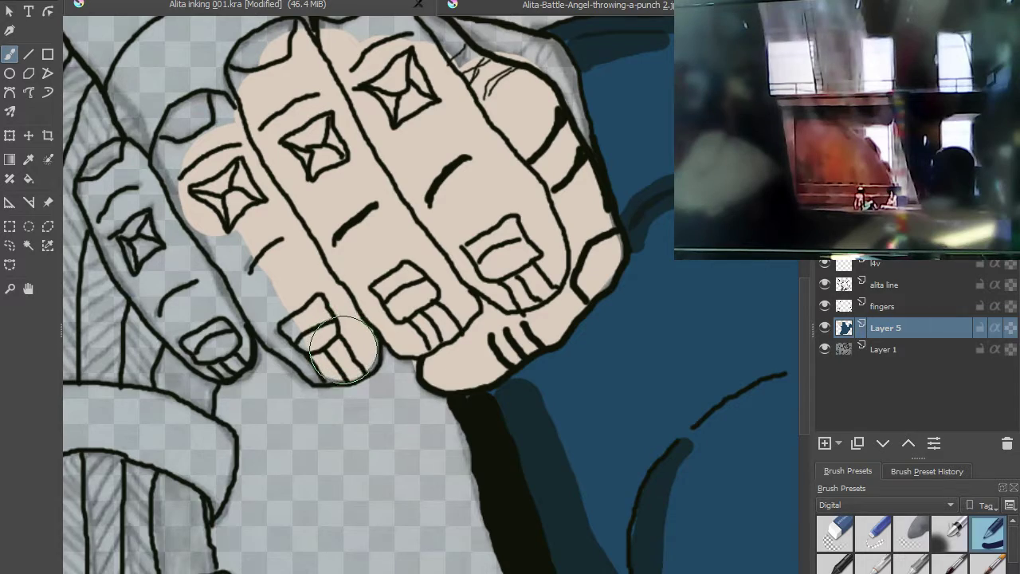
- Complete the ring finger's beige fill along its outer edge and around the fingertip
scroll(343, 351, up, 6)
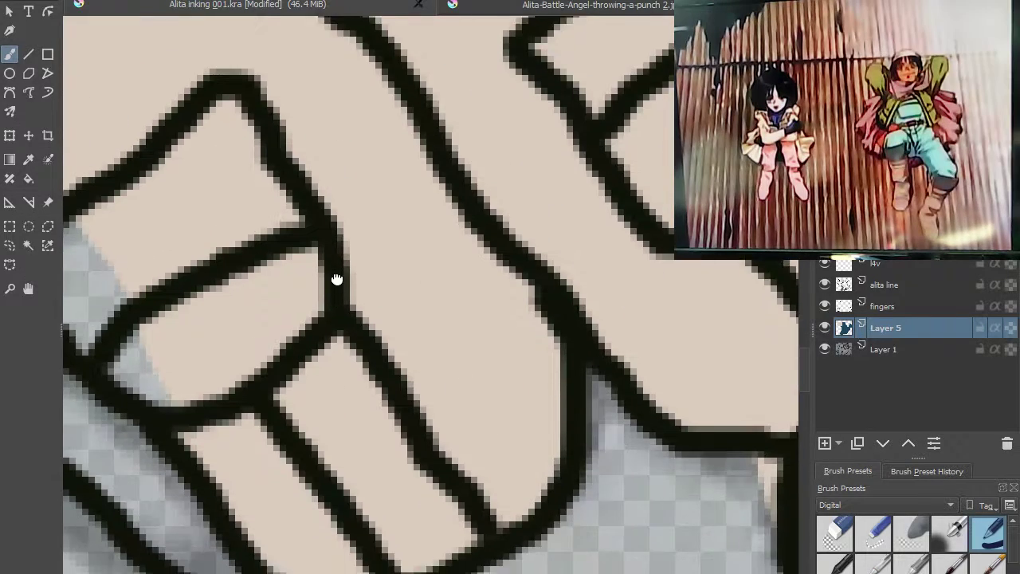
mouse_move(337, 279)
mouse_down()
mouse_move(342, 228)
mouse_move(392, 240)
mouse_move(365, 168)
mouse_up()
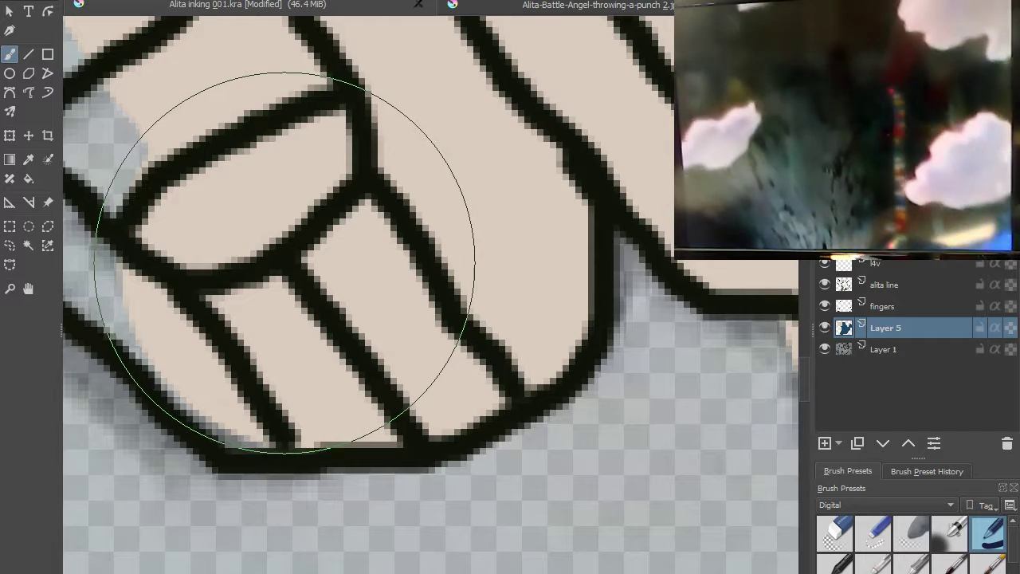
scroll(351, 207, down, 2)
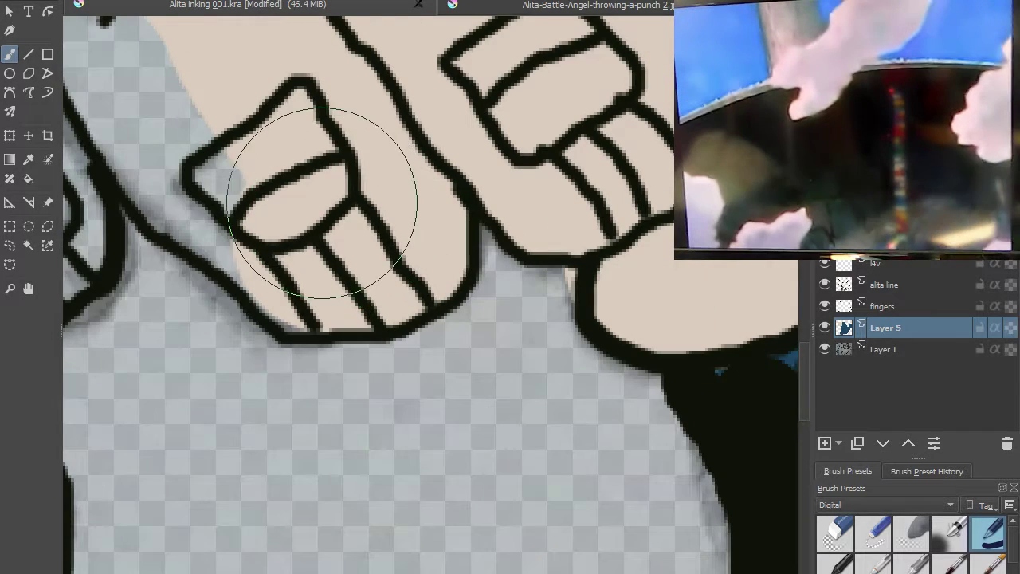
scroll(289, 155, down, 2)
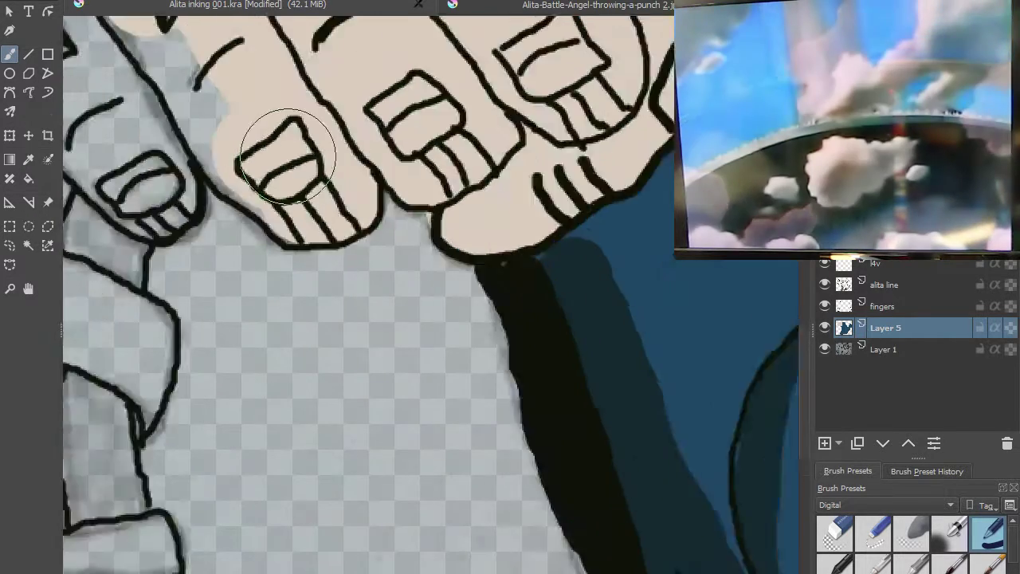
scroll(289, 155, down, 2)
mouse_move(351, 151)
mouse_down()
mouse_move(422, 397)
mouse_move(425, 389)
mouse_up()
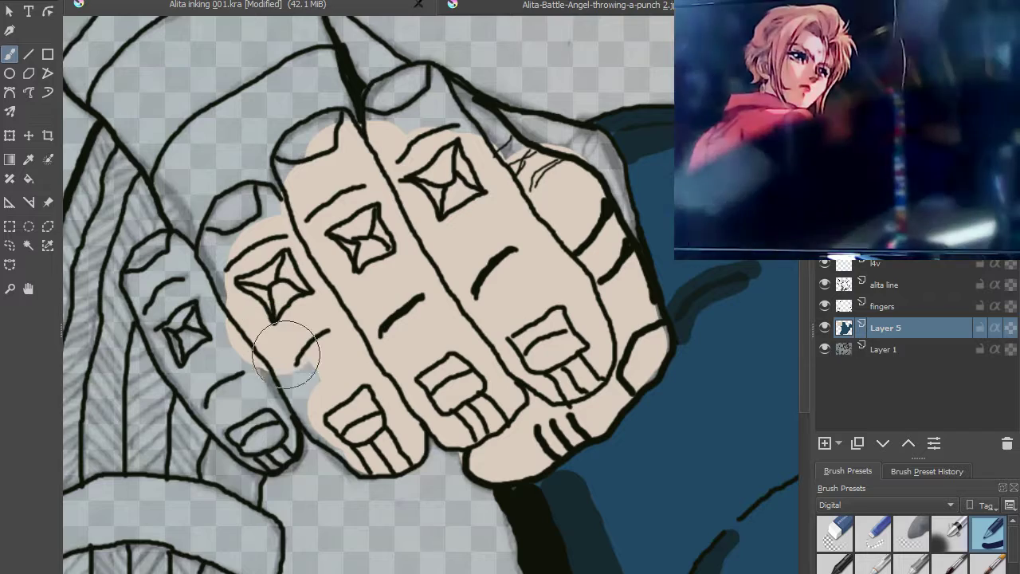
scroll(342, 389, up, 5)
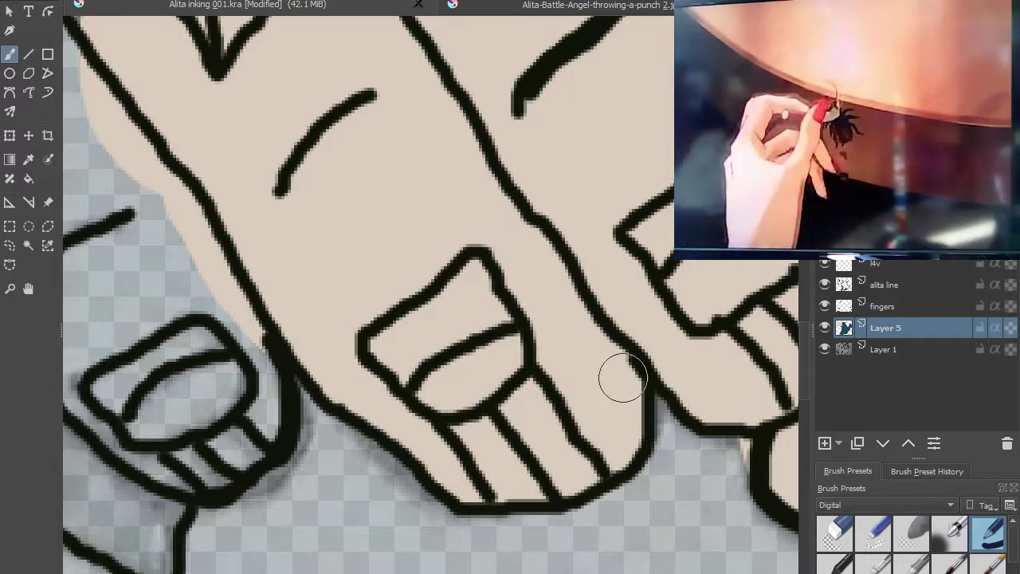
scroll(383, 266, down, 4)
drag(399, 266, 542, 382)
- Extend the beige fill over the index finger's top knuckle up to the ink outline
drag(670, 121, 578, 185)
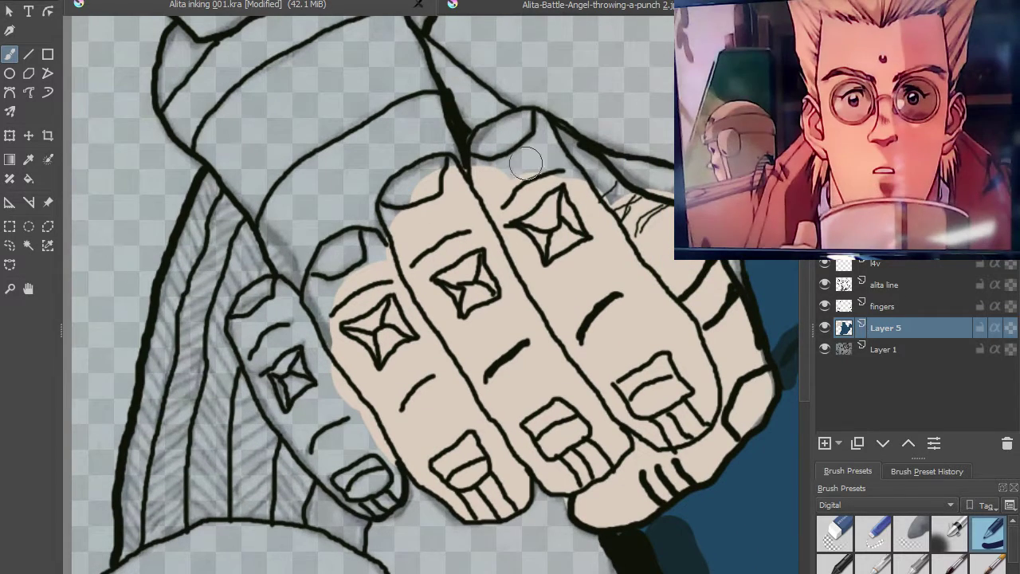
scroll(494, 152, up, 5)
click(479, 94)
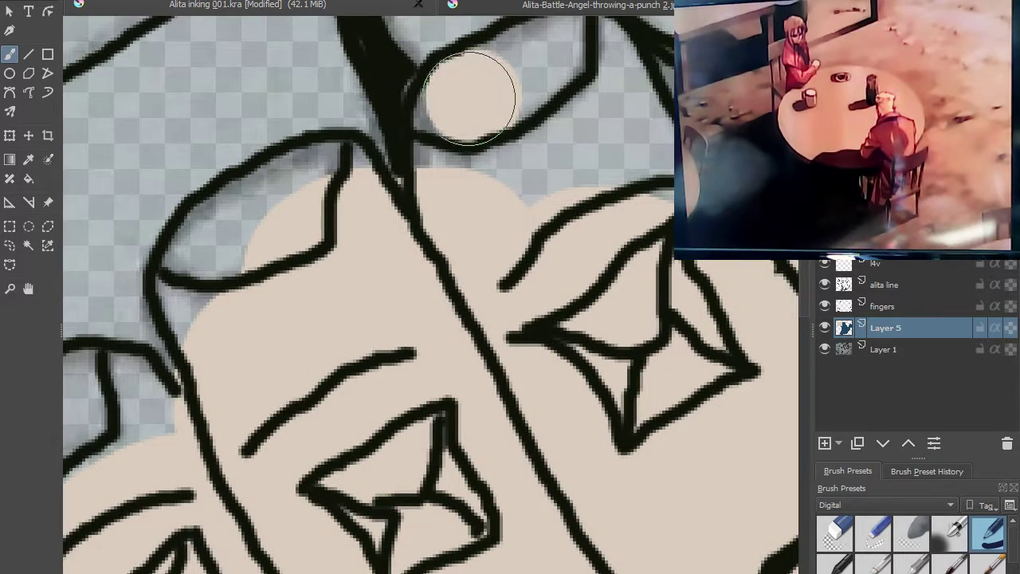
mouse_move(465, 105)
mouse_down()
mouse_move(497, 76)
mouse_move(564, 61)
mouse_move(570, 77)
mouse_move(501, 125)
mouse_move(555, 157)
mouse_move(525, 183)
mouse_move(595, 113)
mouse_move(642, 158)
mouse_up()
drag(716, 225, 524, 221)
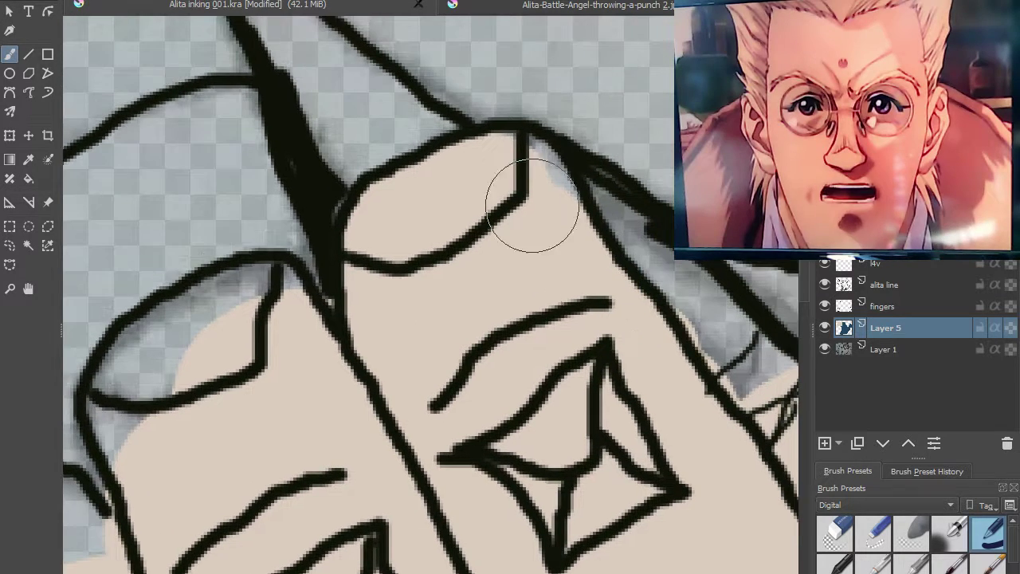
- Fill the wedge between the index finger and the thumb with beige, and try extending it over the strip behind the thumb
mouse_move(487, 176)
mouse_down()
mouse_move(524, 170)
mouse_move(547, 205)
mouse_move(558, 194)
mouse_move(590, 211)
mouse_up()
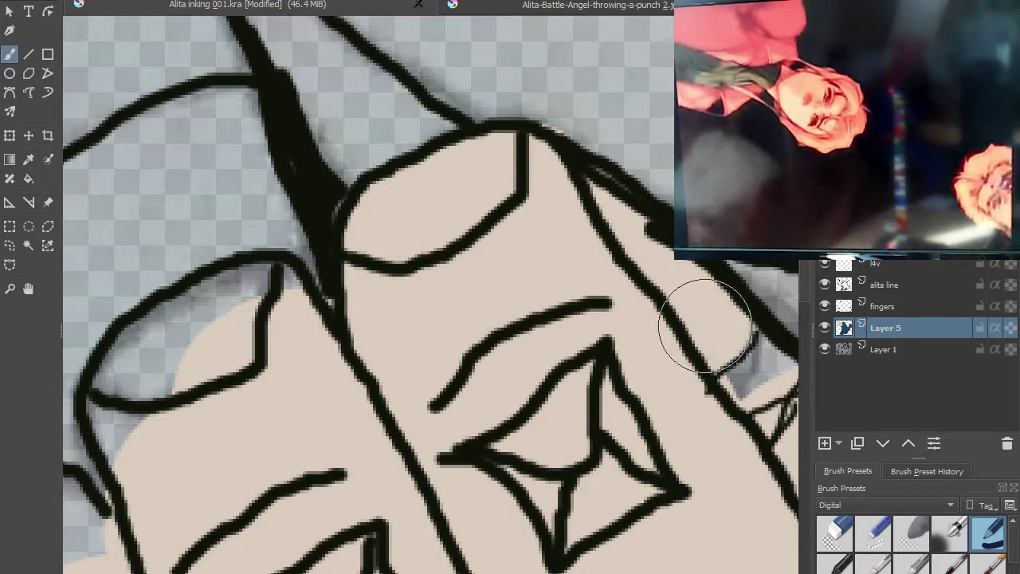
drag(606, 315, 319, 154)
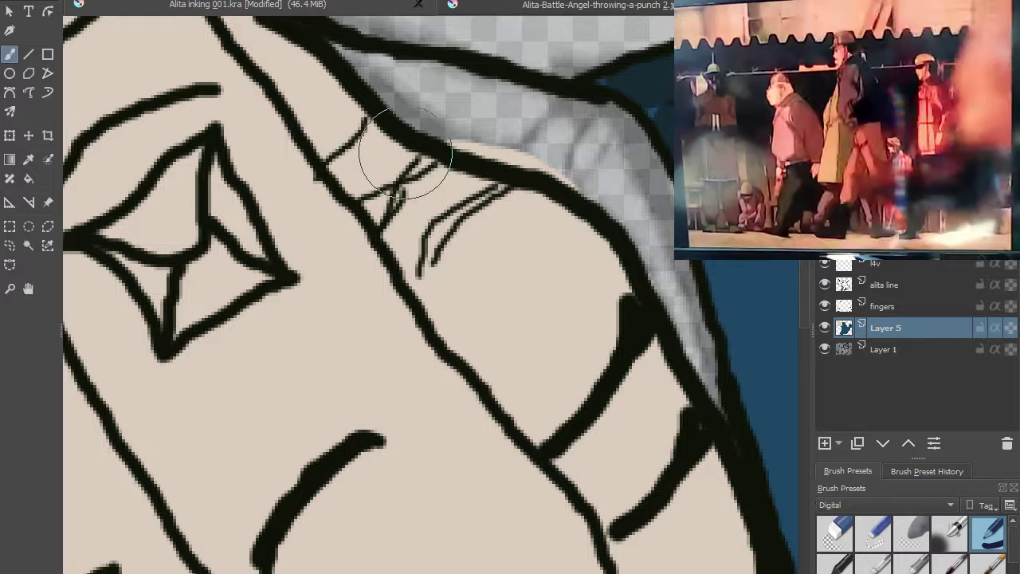
mouse_move(325, 68)
mouse_down()
mouse_move(381, 95)
mouse_move(447, 98)
mouse_move(507, 132)
mouse_move(558, 132)
mouse_move(613, 162)
mouse_move(656, 250)
mouse_move(665, 330)
mouse_move(695, 343)
mouse_up()
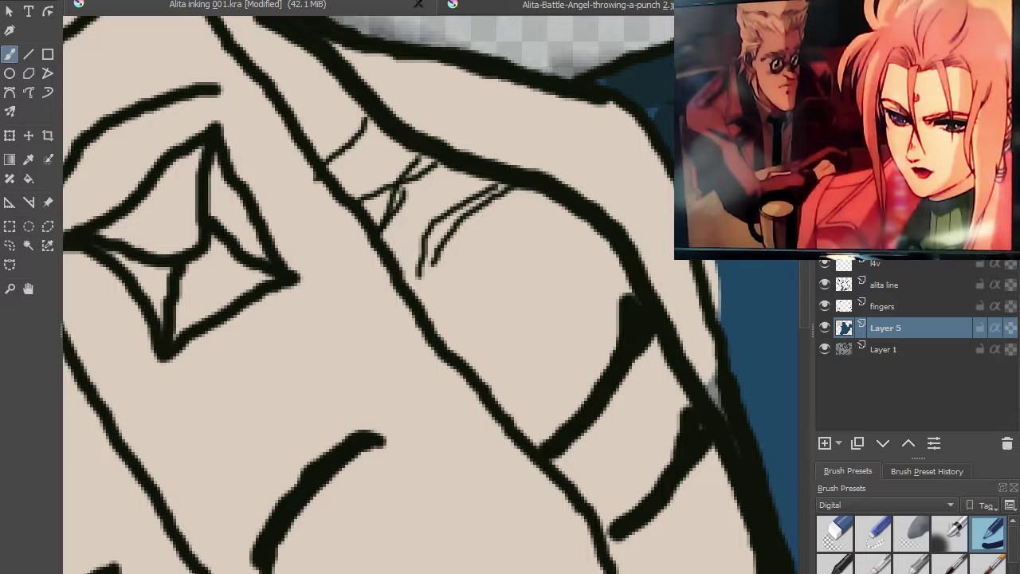
key(ctrl+z)
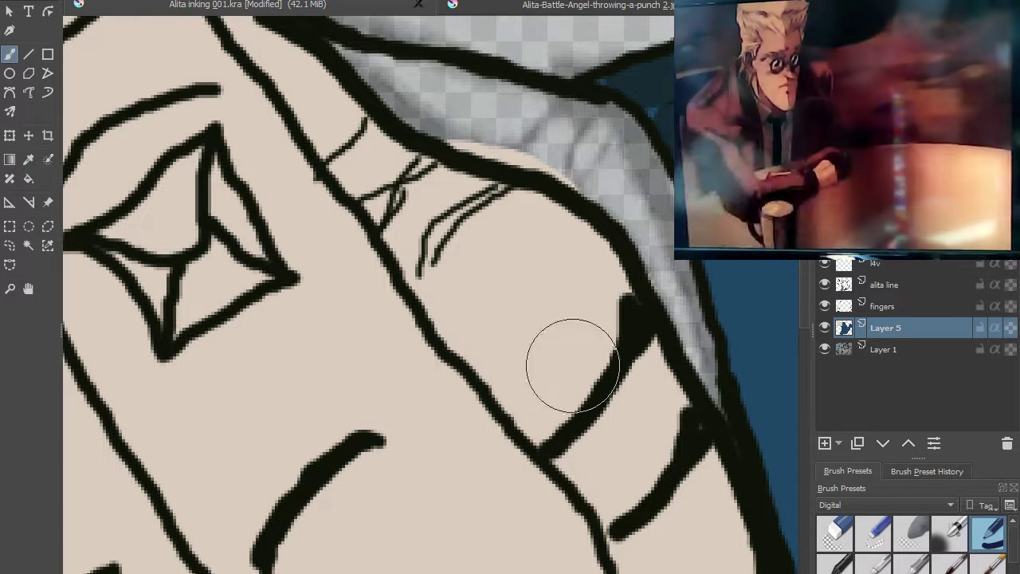
- Fill the strip behind the thumb and the index fingertip with beige up to the ink outline
drag(702, 467, 542, 274)
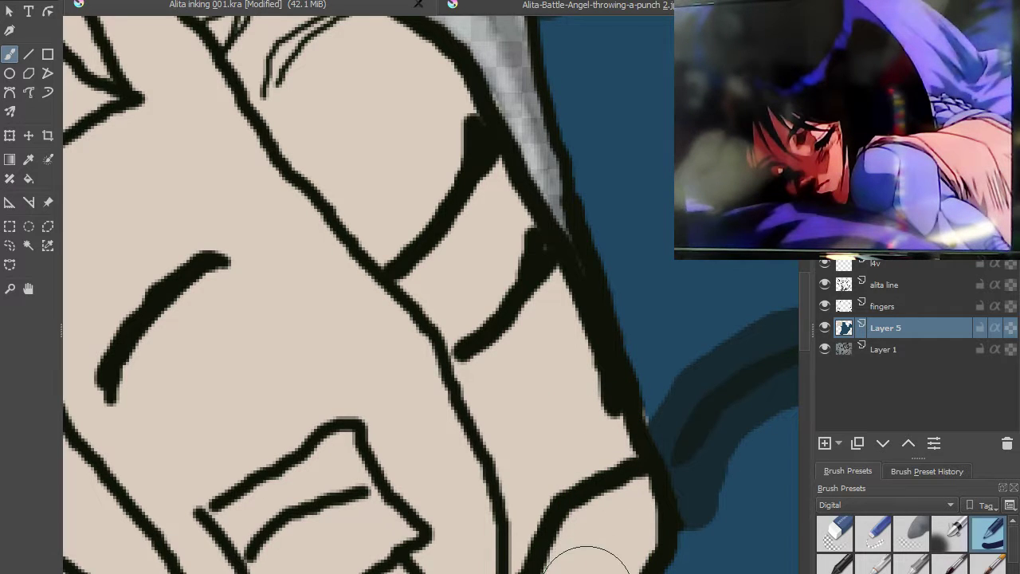
scroll(566, 554, down, 4)
scroll(530, 501, up, 5)
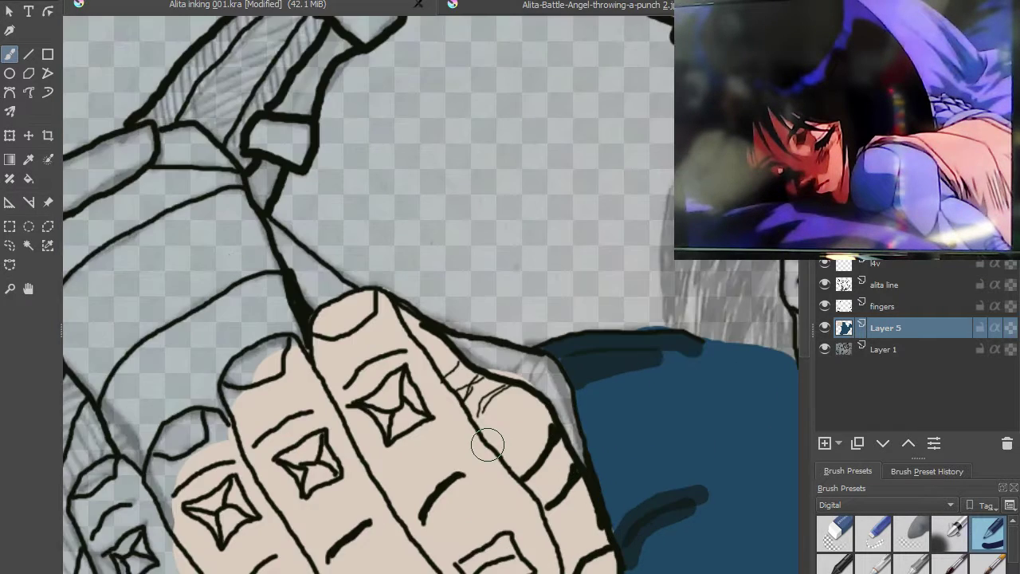
mouse_move(588, 291)
mouse_down()
mouse_move(592, 317)
mouse_move(599, 301)
mouse_move(621, 340)
mouse_move(654, 495)
mouse_up()
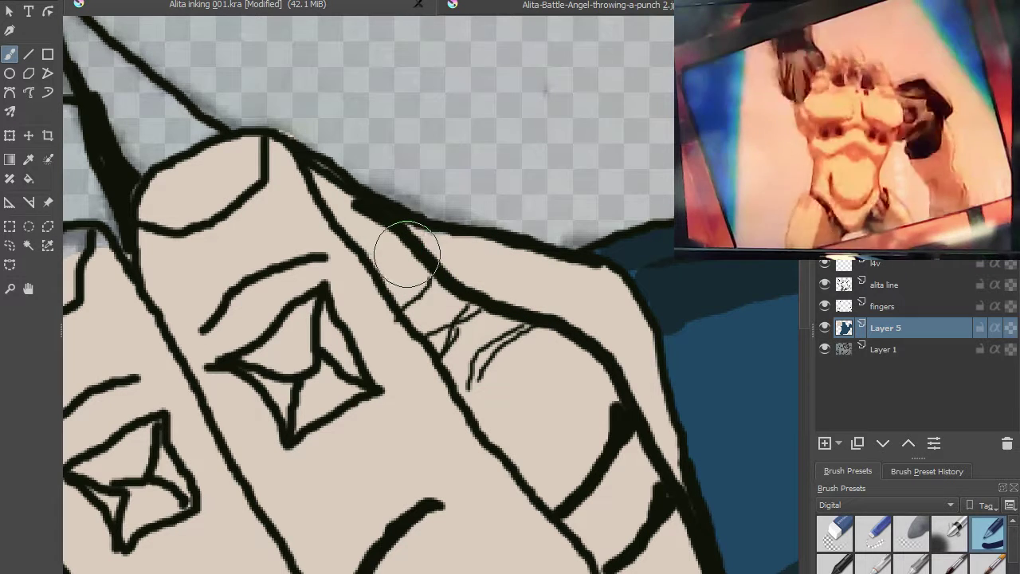
- Complete the beige fill on the middle and ring fingertips, including their nails
scroll(449, 266, down, 4)
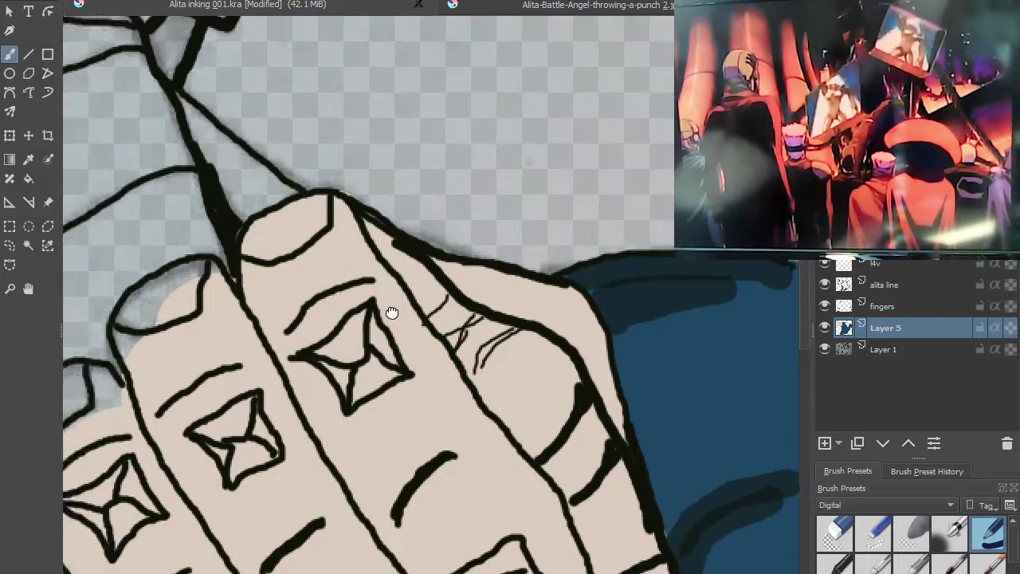
scroll(547, 246, left, 1)
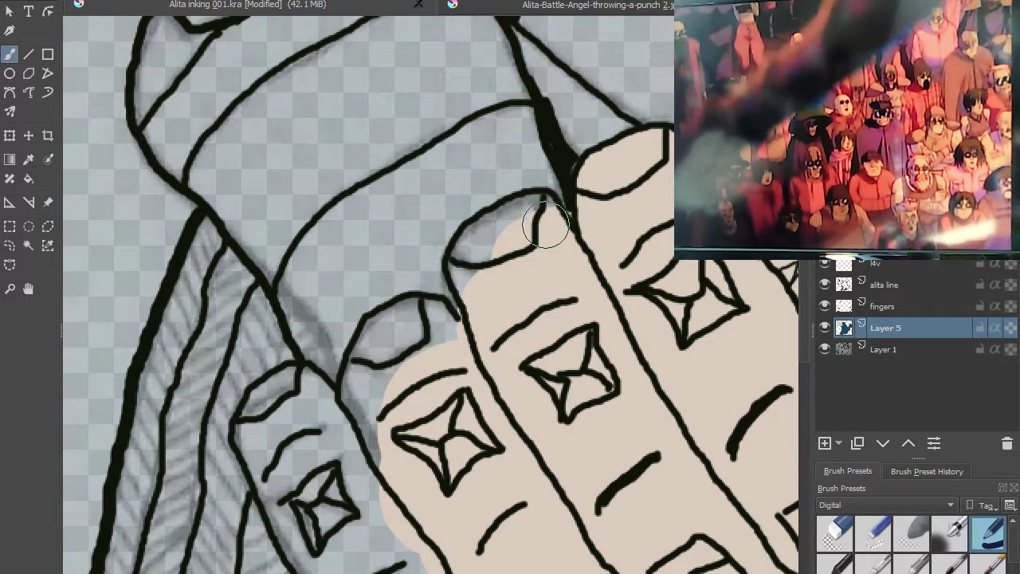
mouse_move(421, 323)
mouse_down()
mouse_move(393, 325)
mouse_move(358, 348)
mouse_move(359, 403)
mouse_move(385, 457)
mouse_move(384, 373)
mouse_move(413, 349)
mouse_move(400, 380)
mouse_move(342, 431)
mouse_move(301, 393)
mouse_up()
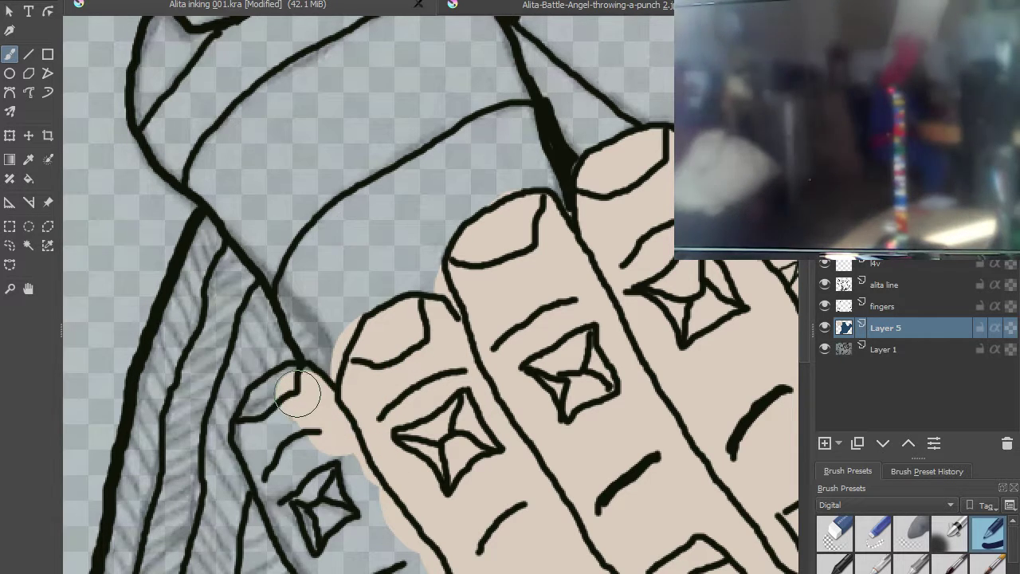
- Paint the whole little finger beige, from the fingertip and nail down to its lower knuckle
scroll(308, 428, down, 3)
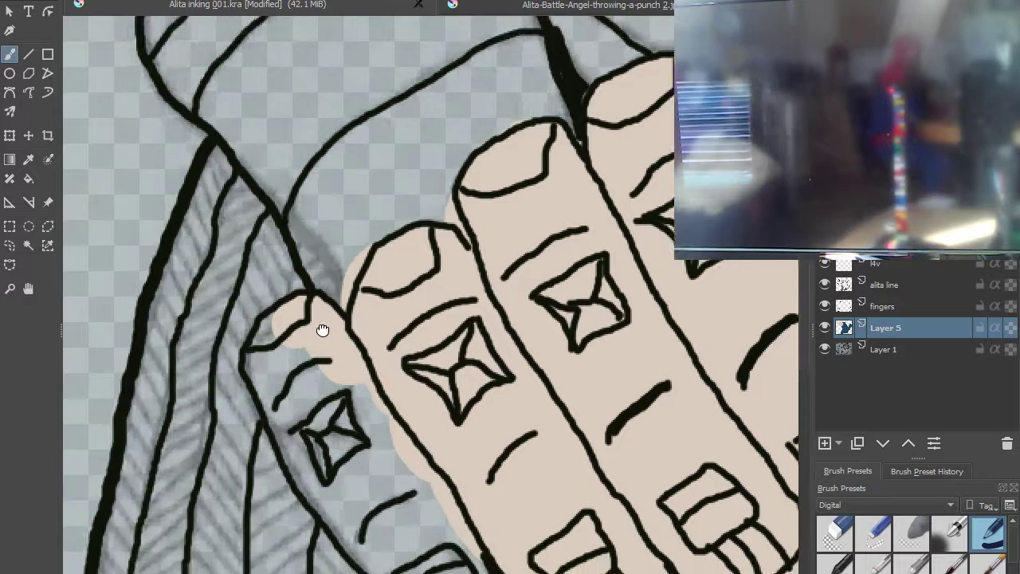
scroll(311, 293, up, 5)
mouse_move(310, 295)
mouse_down()
mouse_move(277, 250)
mouse_move(238, 225)
mouse_move(252, 213)
mouse_move(216, 267)
mouse_move(225, 333)
mouse_up()
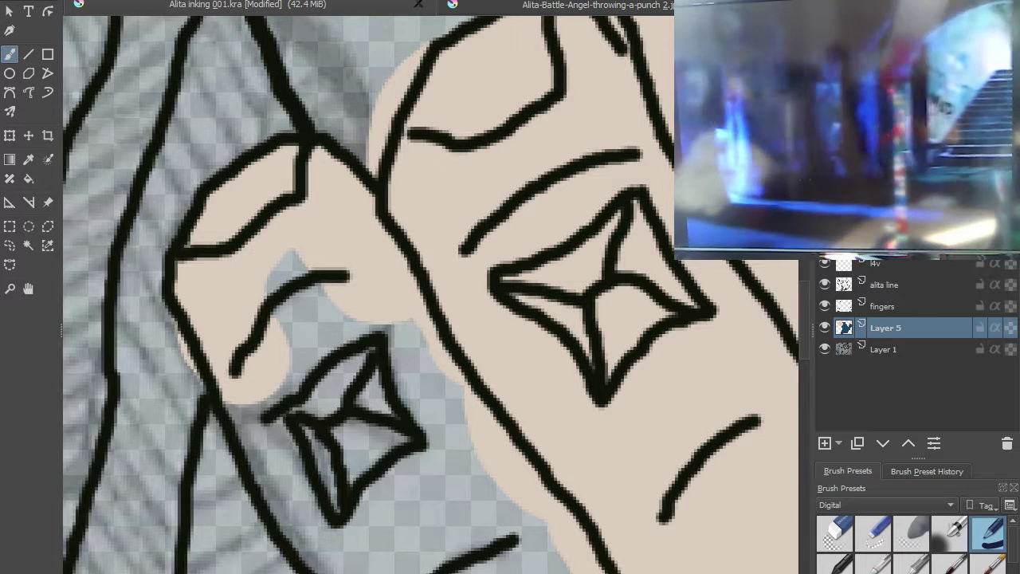
key(ctrl+z)
mouse_move(268, 209)
mouse_down()
mouse_move(238, 231)
mouse_move(221, 287)
mouse_move(234, 268)
mouse_move(269, 303)
mouse_move(282, 281)
mouse_move(354, 344)
mouse_move(451, 451)
mouse_up()
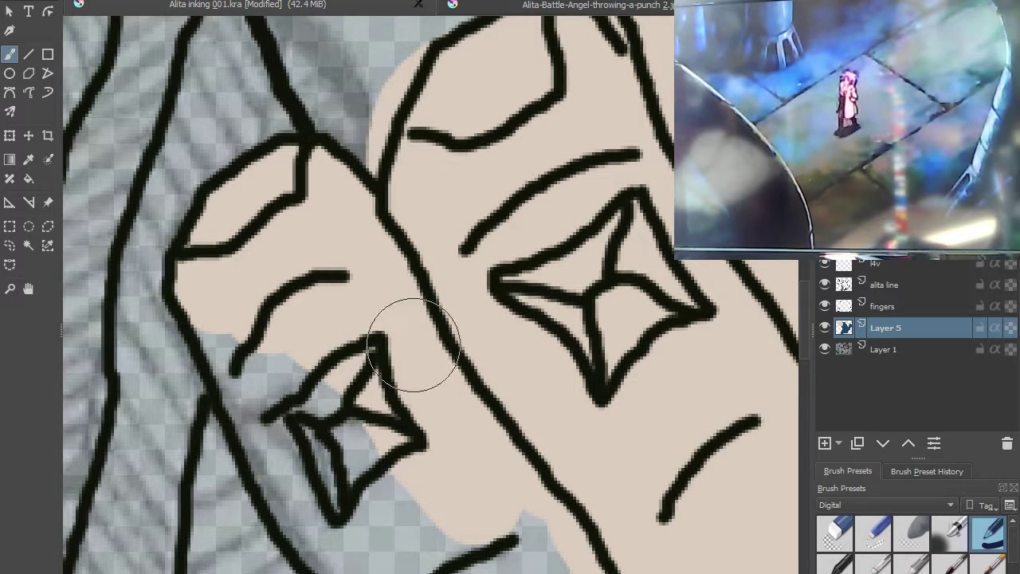
scroll(372, 214, down, 5)
mouse_move(450, 276)
mouse_down()
mouse_move(485, 308)
mouse_move(513, 368)
mouse_move(533, 373)
mouse_move(548, 401)
mouse_move(562, 469)
mouse_move(531, 509)
mouse_move(484, 503)
mouse_move(429, 457)
mouse_move(278, 276)
mouse_move(253, 261)
mouse_move(239, 201)
mouse_move(177, 58)
mouse_move(248, 120)
mouse_move(423, 378)
mouse_move(483, 445)
mouse_up()
scroll(458, 342, down, 5)
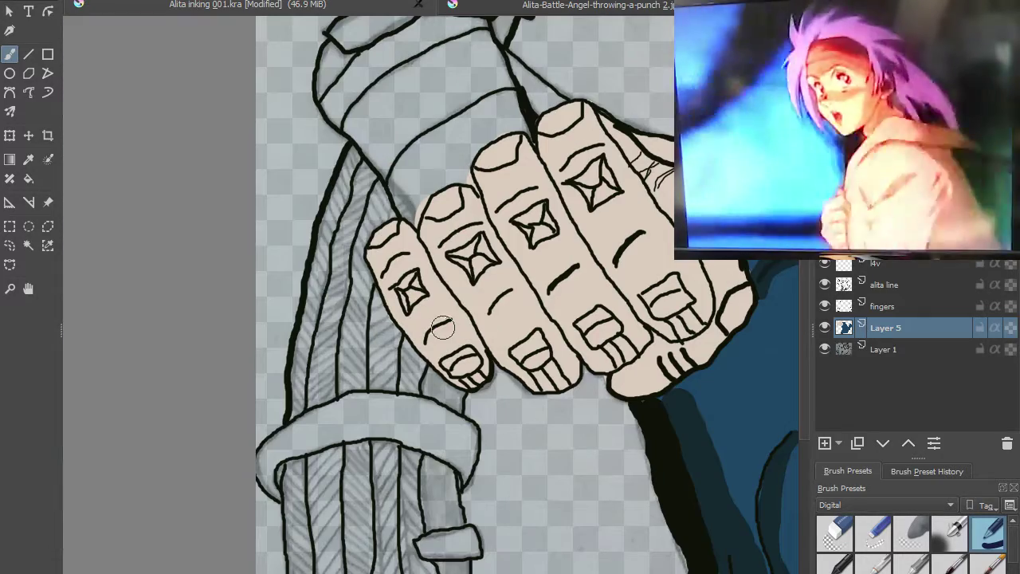
- Paint beige over the inner part of the hand section above the fingers and the wedge beside the index finger
scroll(594, 275, down, 2)
drag(593, 275, 598, 334)
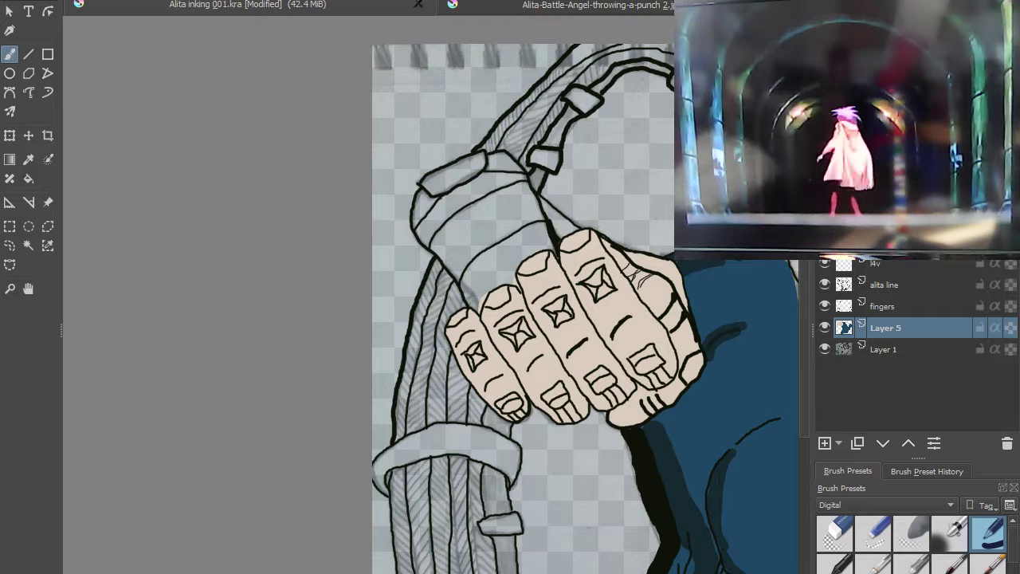
mouse_move(486, 177)
mouse_down()
mouse_move(476, 207)
mouse_move(495, 295)
mouse_up()
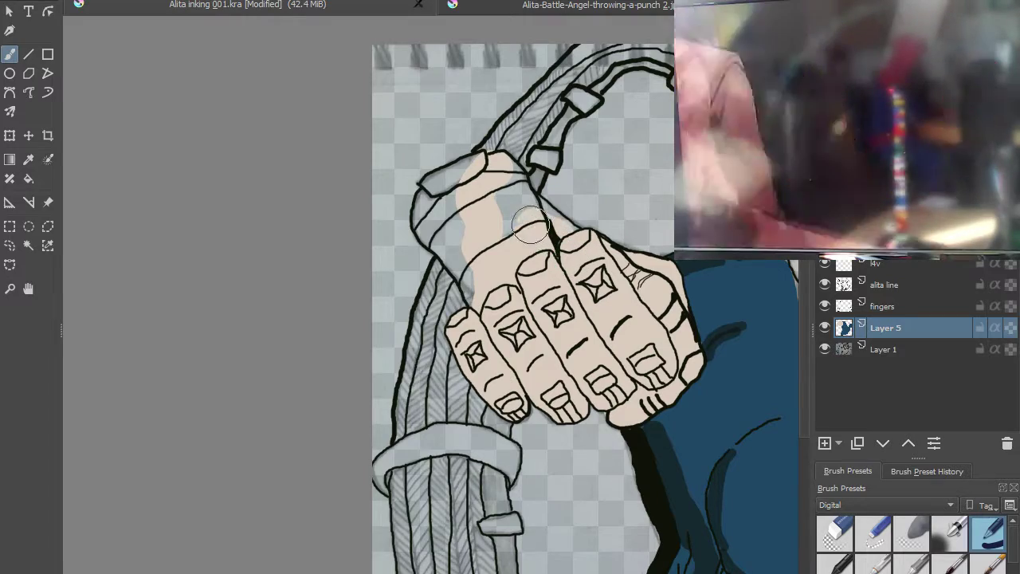
scroll(515, 263, up, 6)
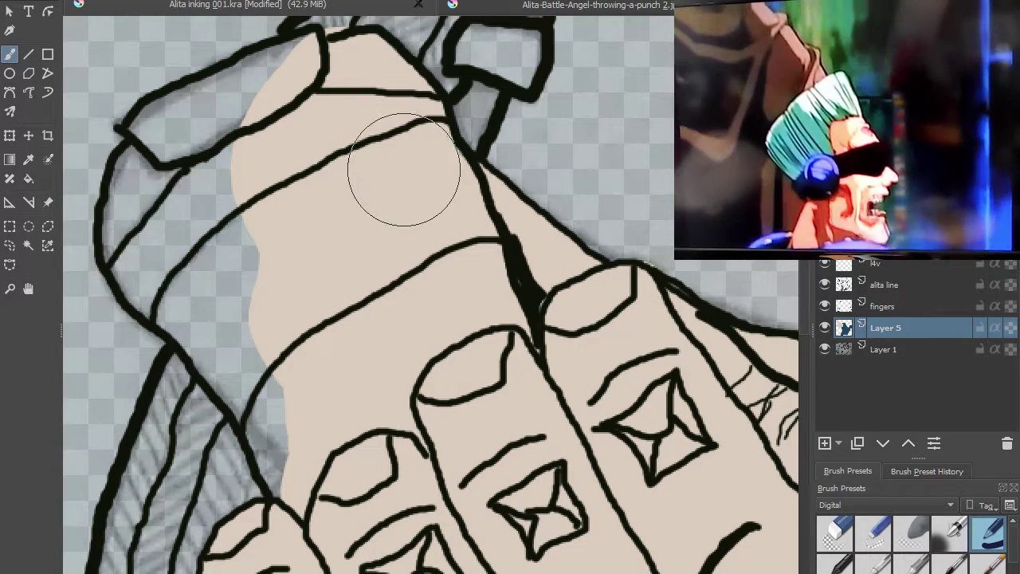
- Extend the beige across the band at the hand's top end and out towards its outer edge
drag(374, 197, 519, 280)
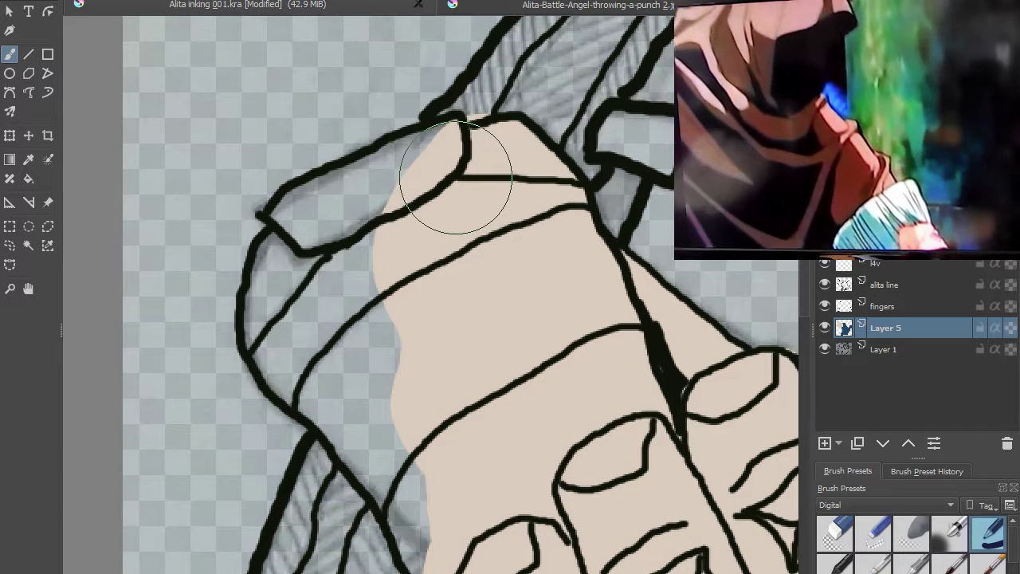
mouse_move(421, 190)
mouse_down()
mouse_move(336, 228)
mouse_move(333, 259)
mouse_move(472, 550)
mouse_up()
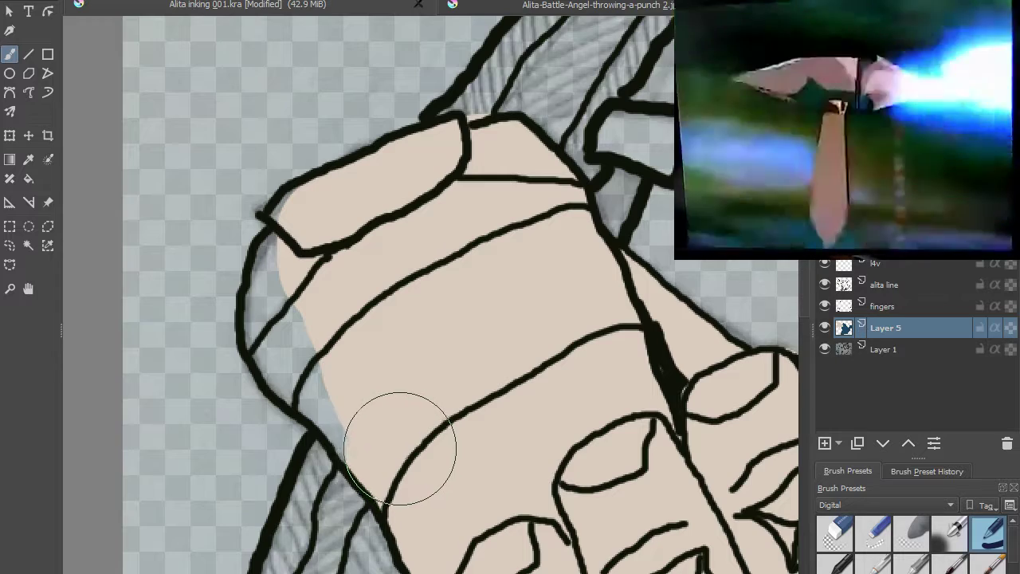
mouse_move(378, 422)
mouse_down()
mouse_move(318, 333)
mouse_move(309, 274)
mouse_move(331, 244)
mouse_up()
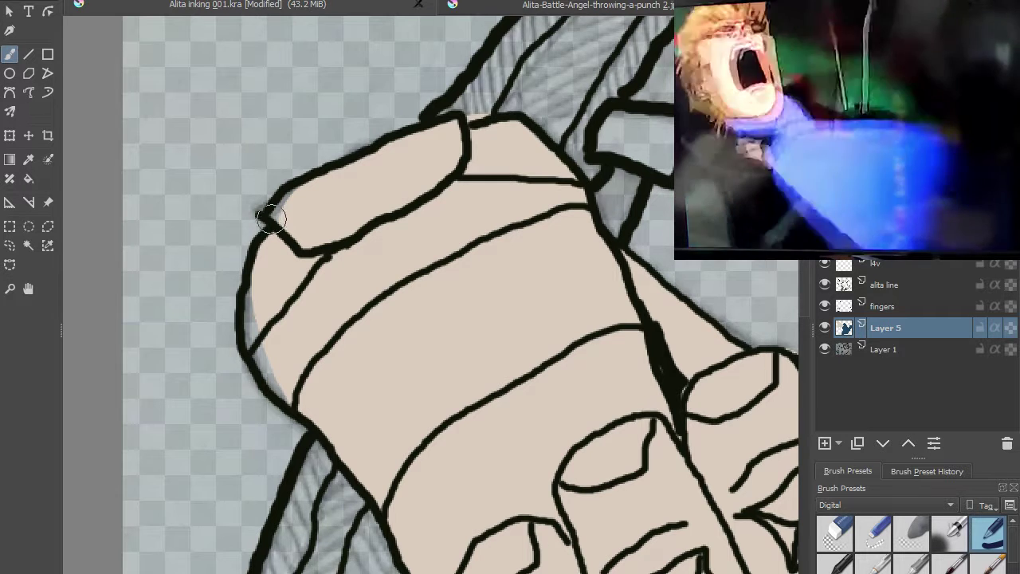
- Close the remaining gaps along the hand's outer ink outline with beige, using a smaller brush
scroll(299, 226, up, 2)
drag(307, 165, 274, 190)
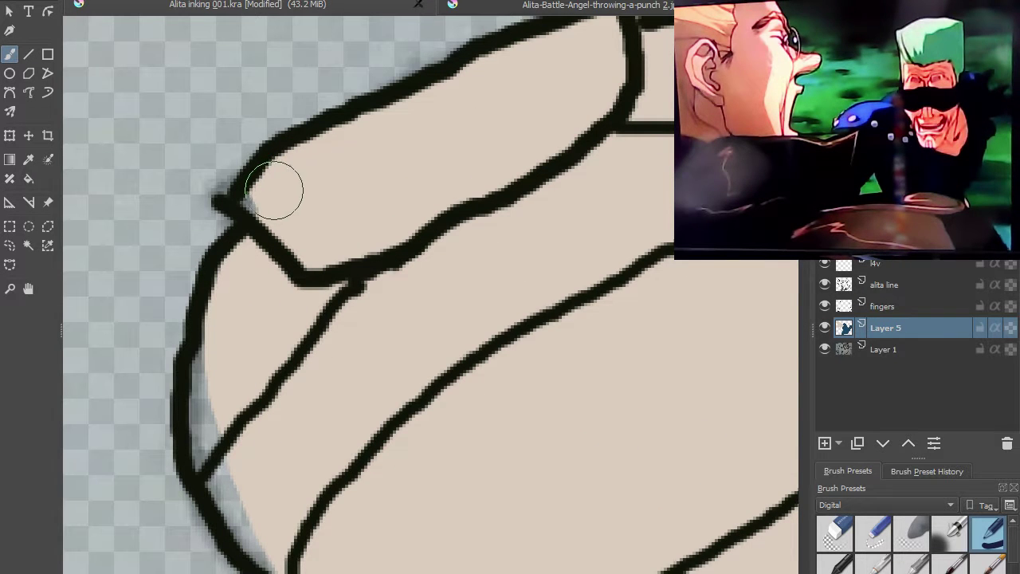
mouse_move(236, 280)
mouse_down()
mouse_move(210, 346)
mouse_move(212, 436)
mouse_move(221, 467)
mouse_move(292, 561)
mouse_up()
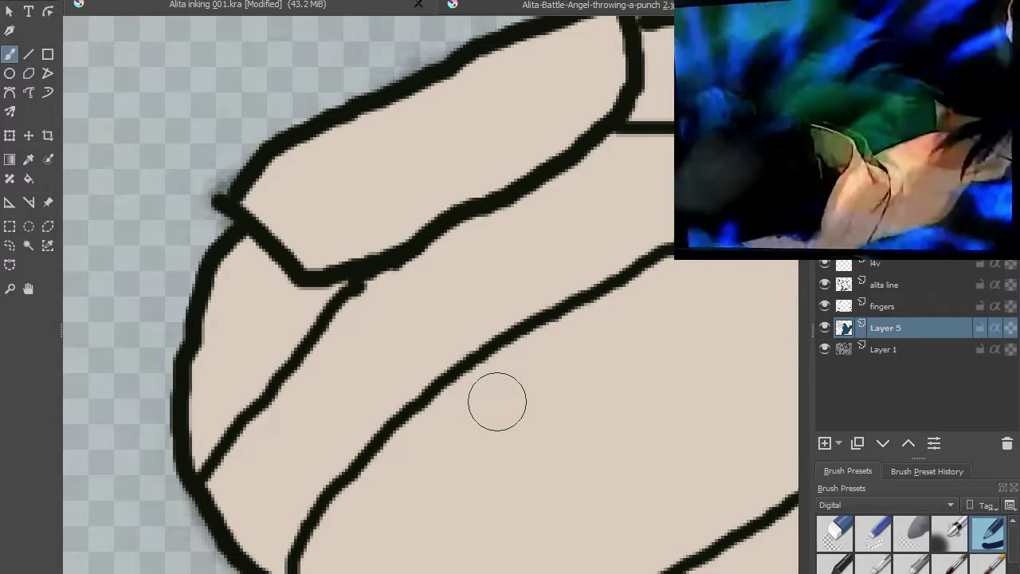
scroll(506, 393, down, 5)
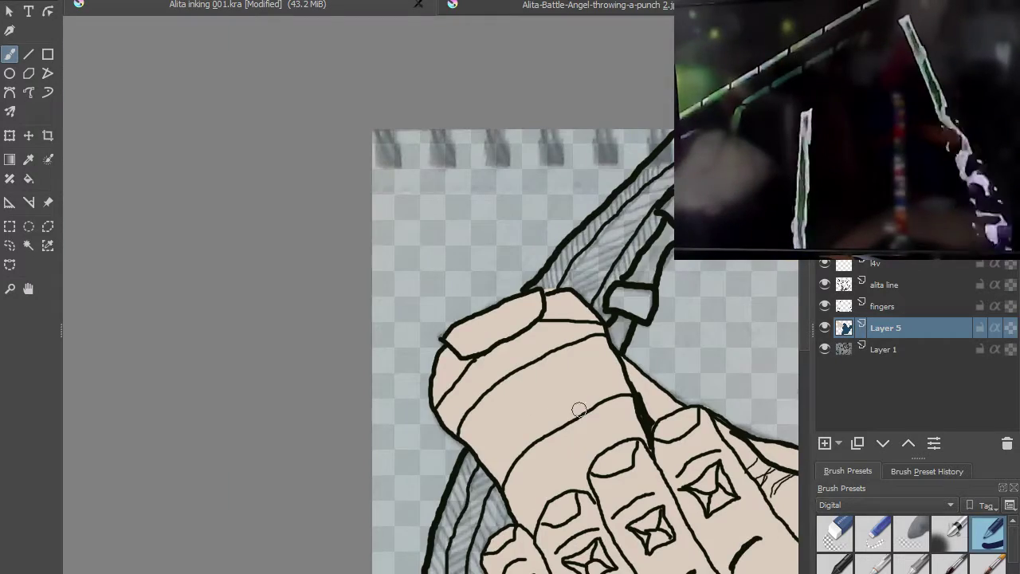
scroll(550, 397, up, 5)
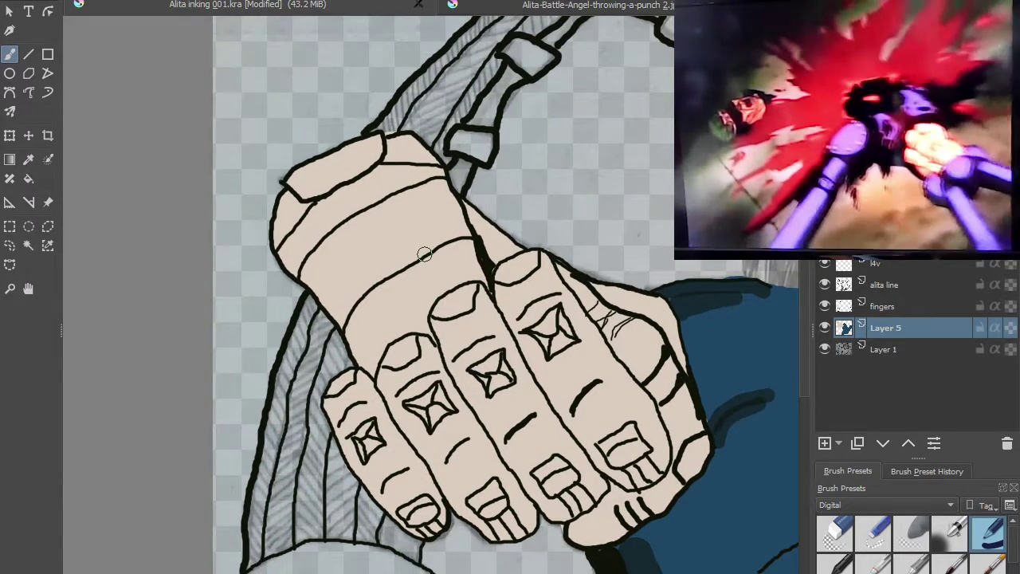
- Erase the beige spilling outside the ink outline along the top edge of the hand
click(834, 539)
scroll(388, 103, up, 4)
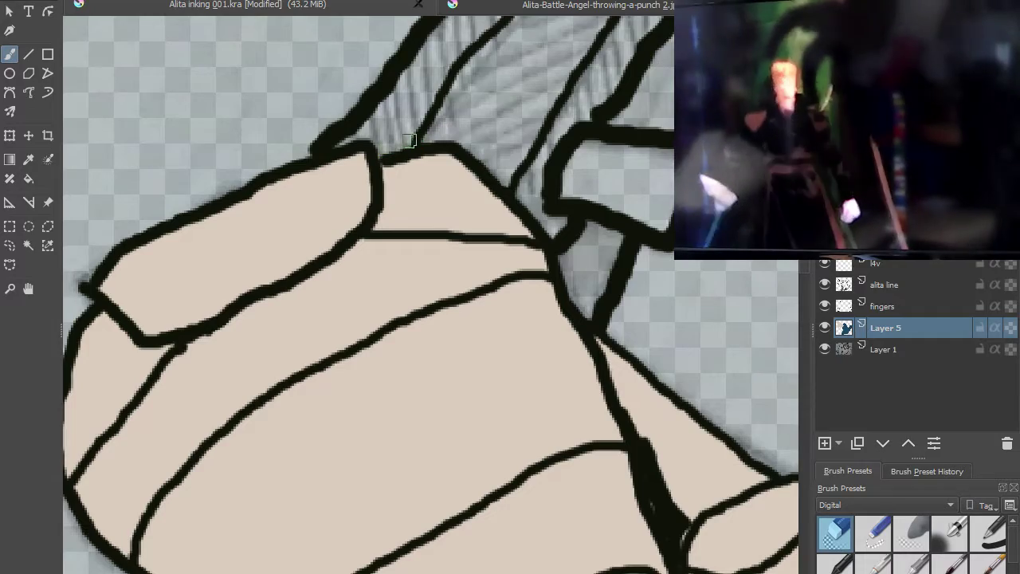
drag(337, 185, 406, 91)
mouse_move(385, 415)
mouse_down()
mouse_move(381, 160)
mouse_move(324, 311)
mouse_move(296, 342)
mouse_move(308, 212)
mouse_move(200, 278)
mouse_move(193, 319)
mouse_up()
drag(396, 232, 319, 327)
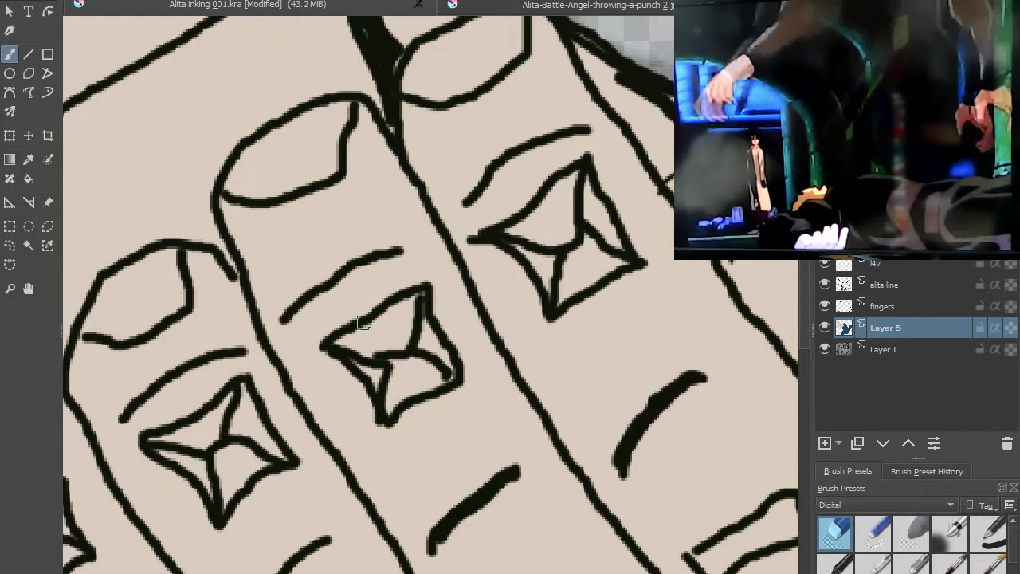
- Add a new paint layer and place it directly below Layer 5
scroll(363, 322, down, 5)
scroll(376, 170, up, 5)
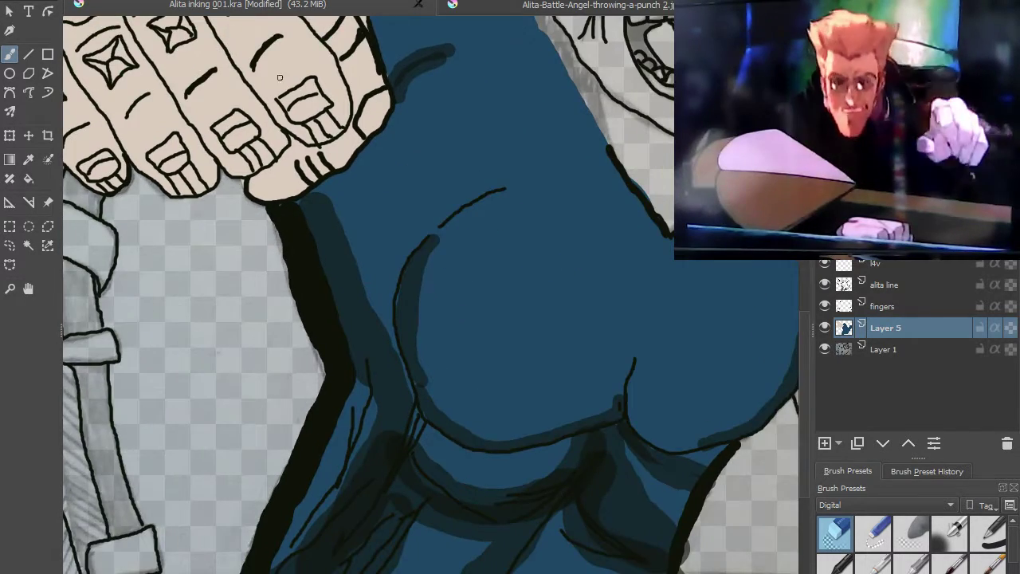
drag(593, 302, 280, 183)
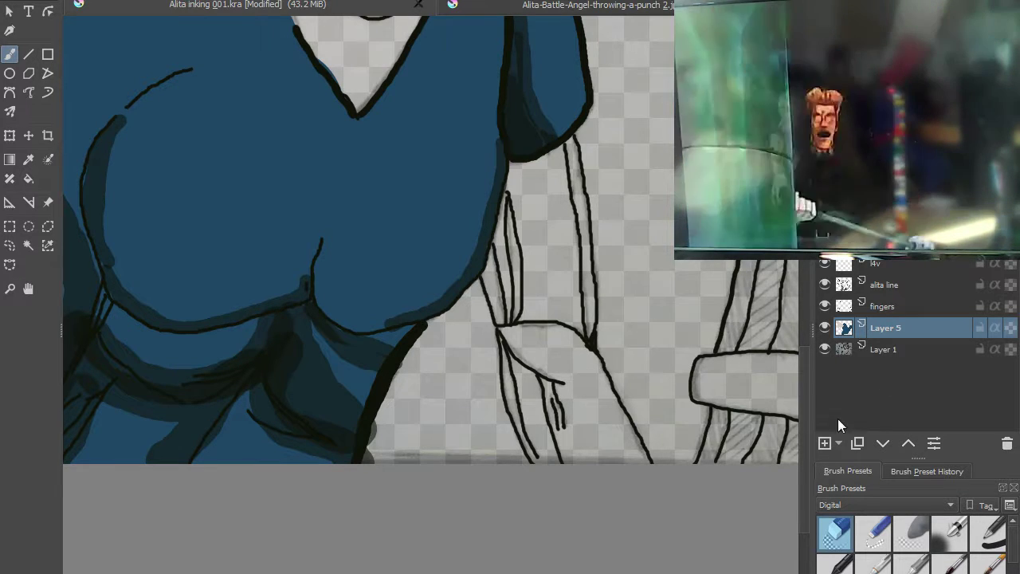
click(826, 443)
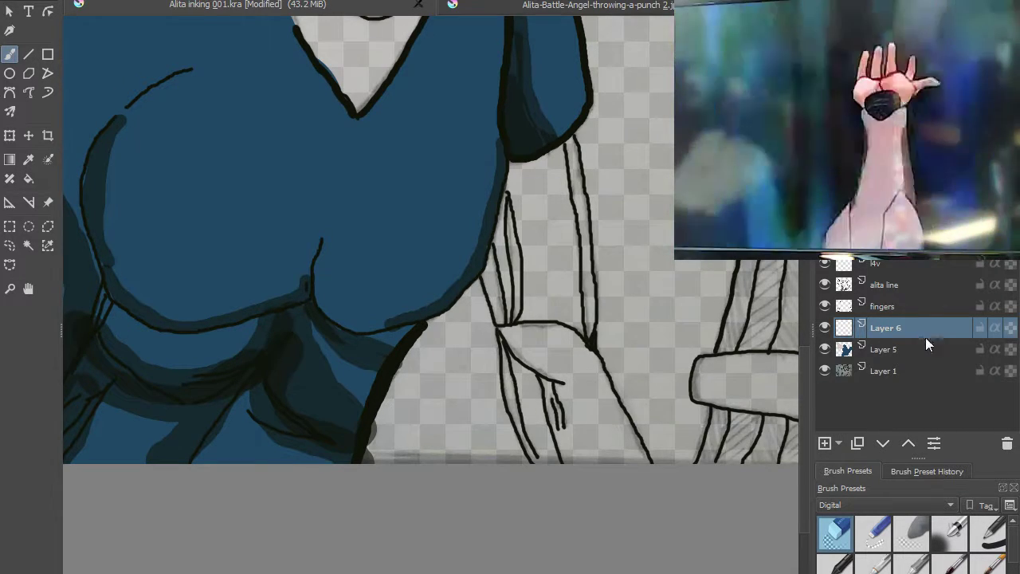
key(ctrl+Page_Down)
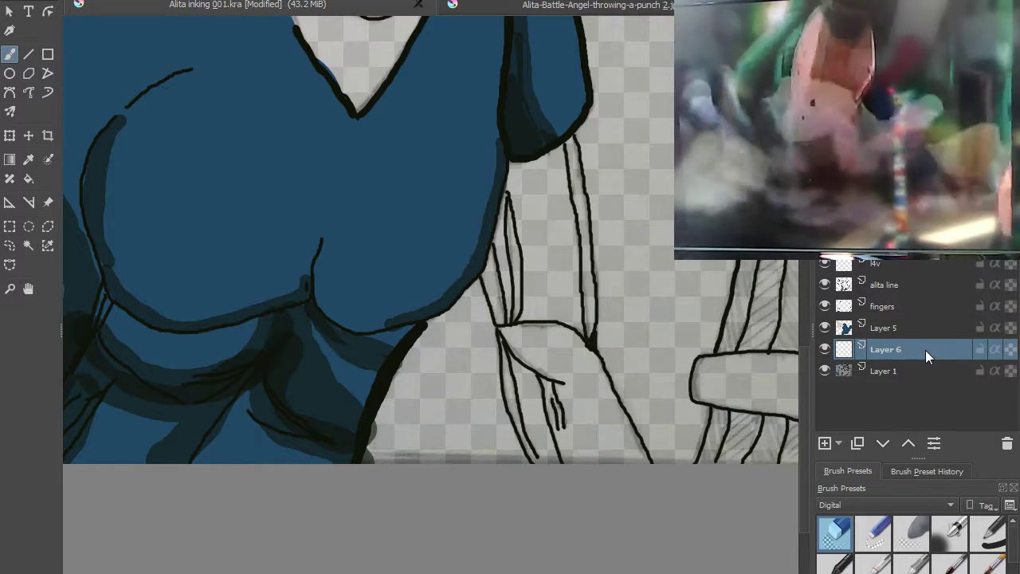
- Rename Layer 5 as "Layer shirt"
double_click(924, 323)
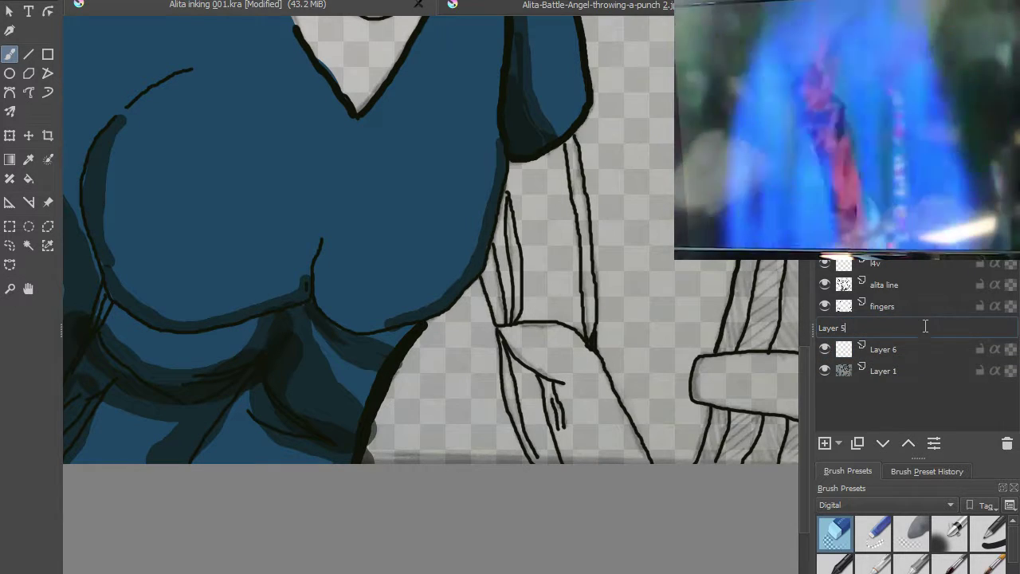
key(BackSpace)
text(sh)
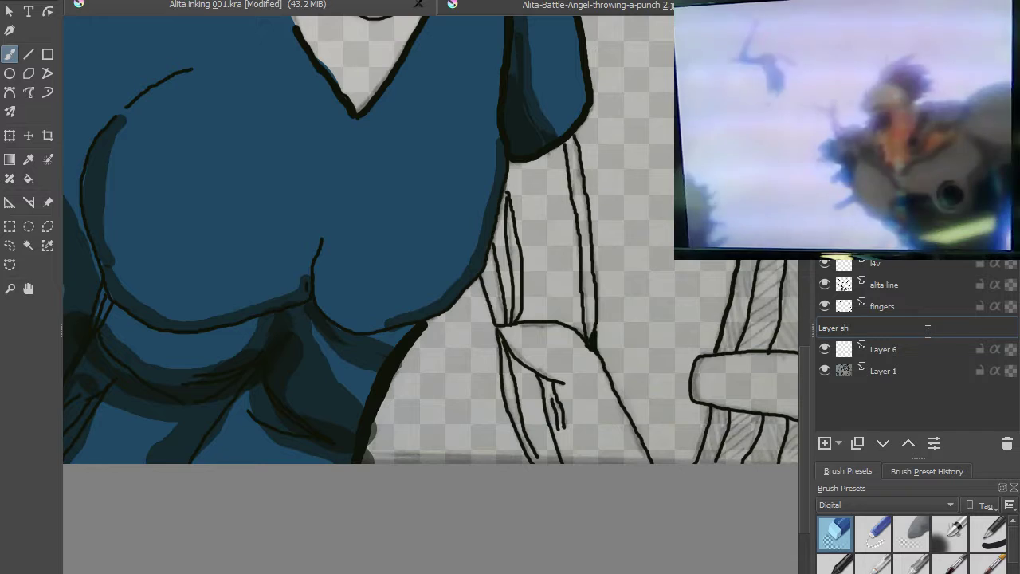
text(irt)
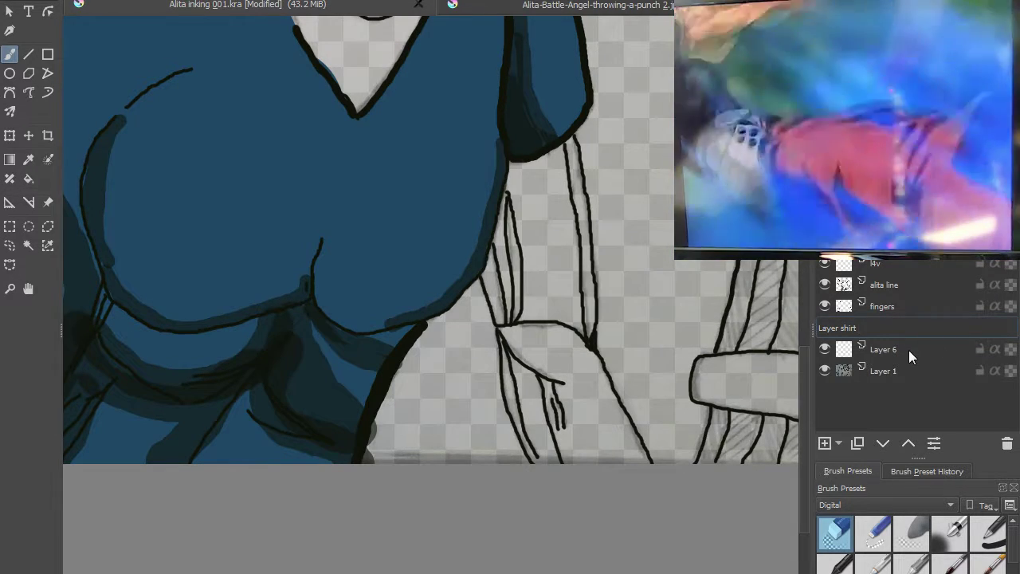
- Rename the new empty layer below the shirt layer as "arms"
click(909, 350)
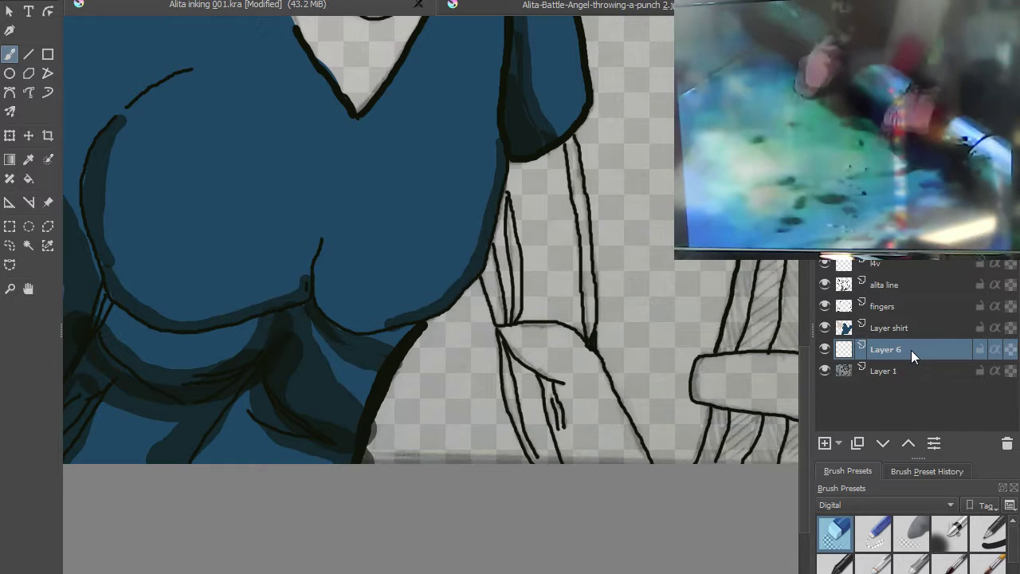
double_click(910, 351)
key(BackSpace)
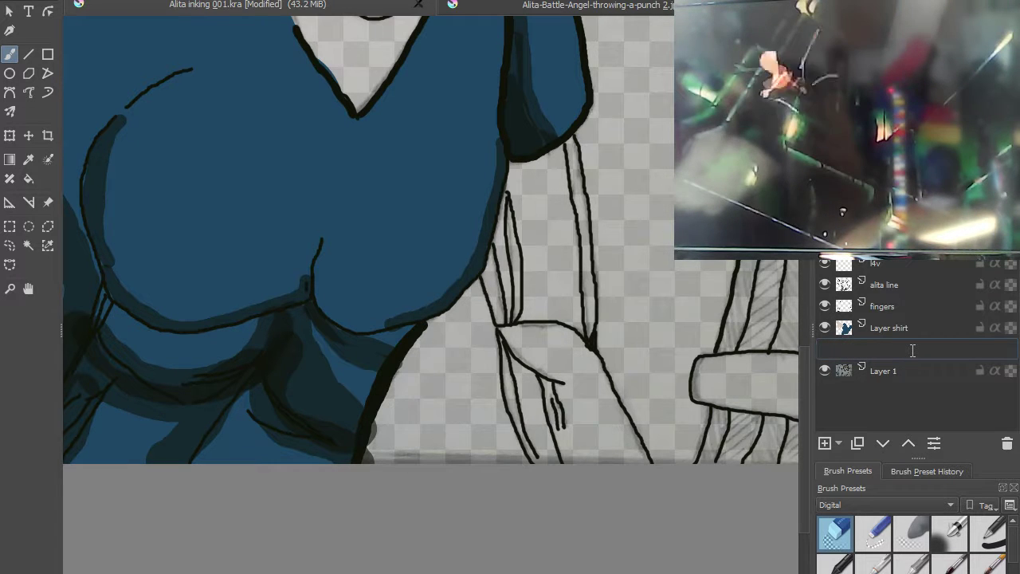
text(arms)
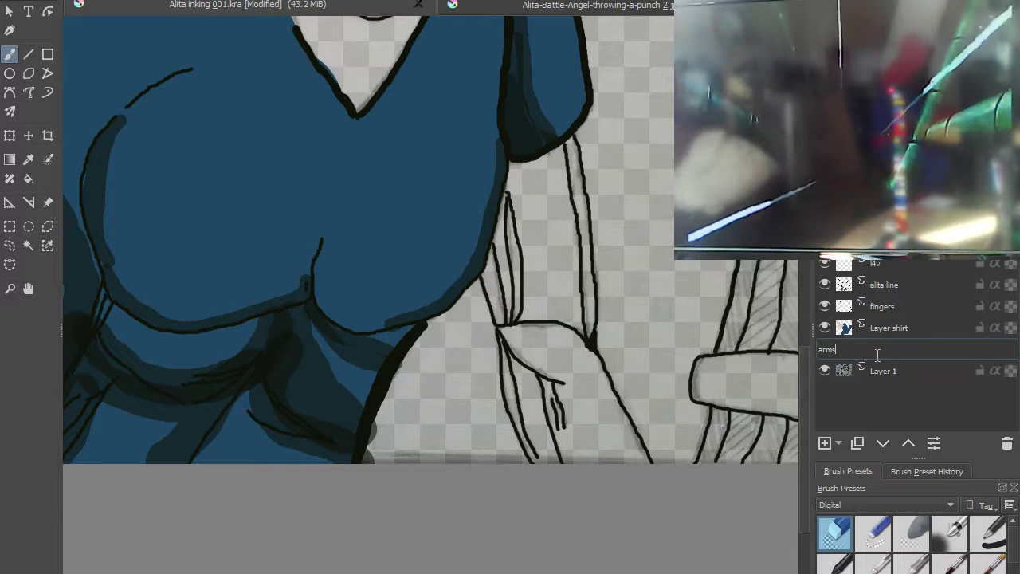
key(Return)
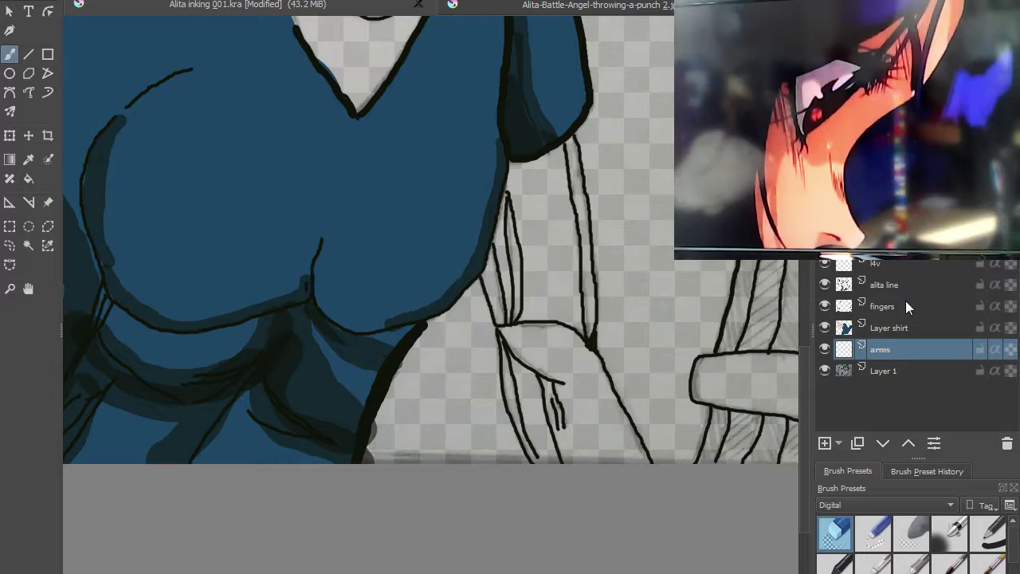
- Make the "Layer shirt" layer active, with the fist in view
scroll(559, 263, down, 5)
mouse_move(547, 243)
mouse_down()
mouse_move(580, 284)
mouse_move(513, 318)
mouse_up()
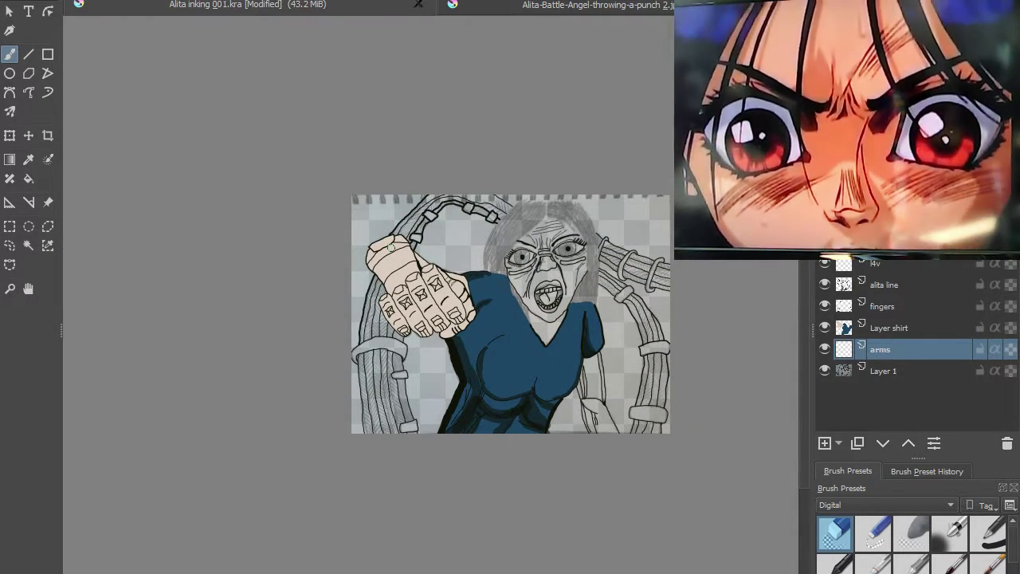
scroll(406, 276, up, 3)
click(908, 327)
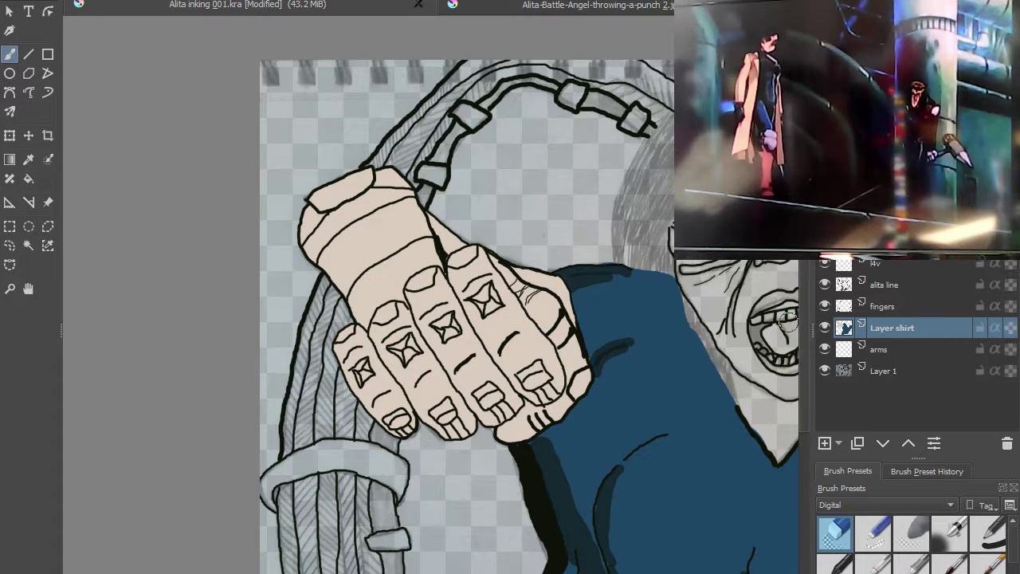
- Erase all the beige skin colour of the fist from the "Layer shirt" layer, including the thumb edge beside the shirt
mouse_move(478, 239)
mouse_down()
mouse_move(415, 319)
mouse_move(383, 208)
mouse_move(371, 237)
mouse_move(363, 216)
mouse_move(335, 271)
mouse_move(375, 359)
mouse_move(421, 405)
mouse_move(471, 335)
mouse_move(467, 263)
mouse_move(450, 275)
mouse_move(534, 374)
mouse_up()
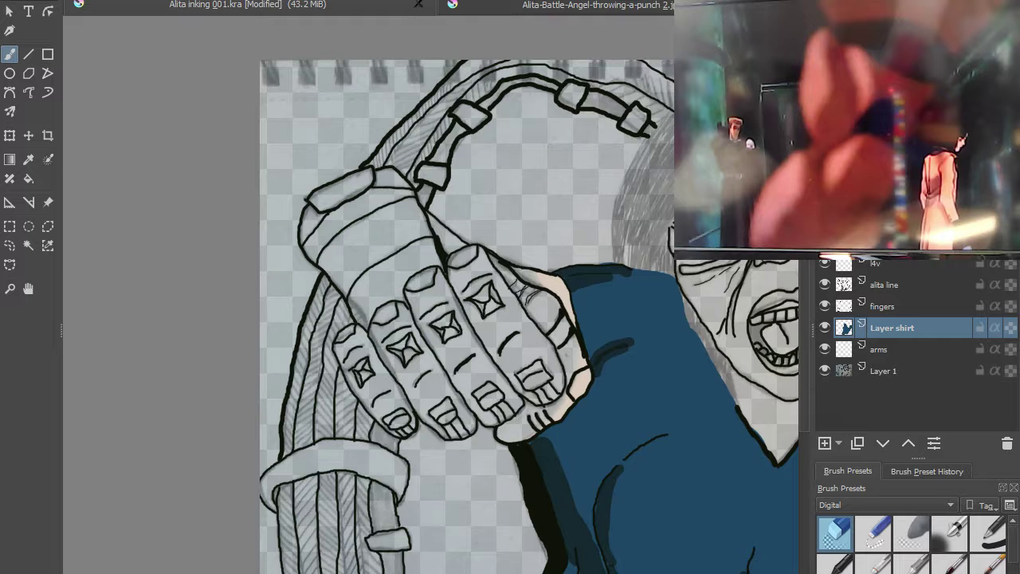
scroll(522, 359, up, 3)
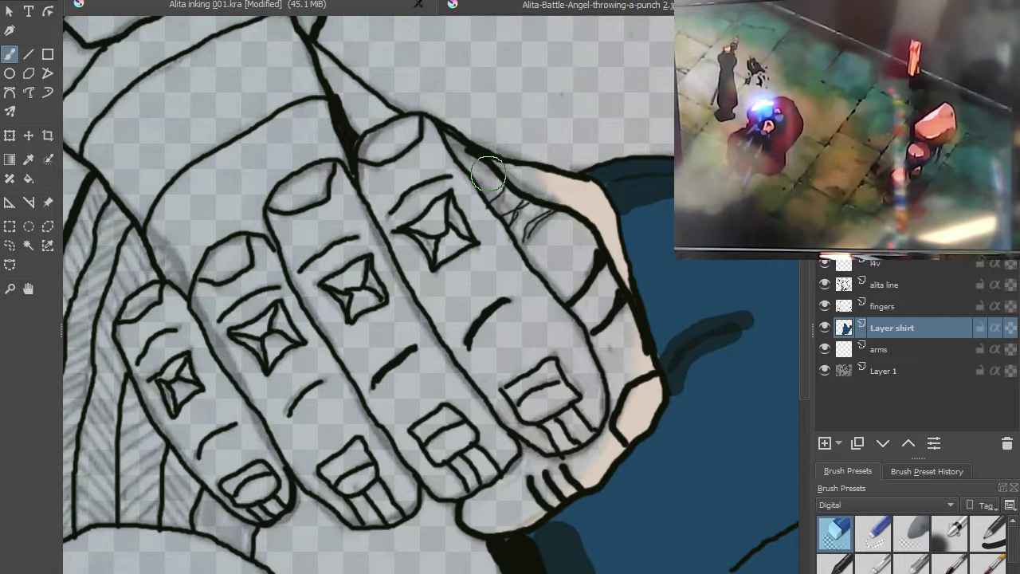
mouse_move(582, 195)
mouse_down()
mouse_move(652, 396)
mouse_move(594, 465)
mouse_move(520, 512)
mouse_move(485, 512)
mouse_up()
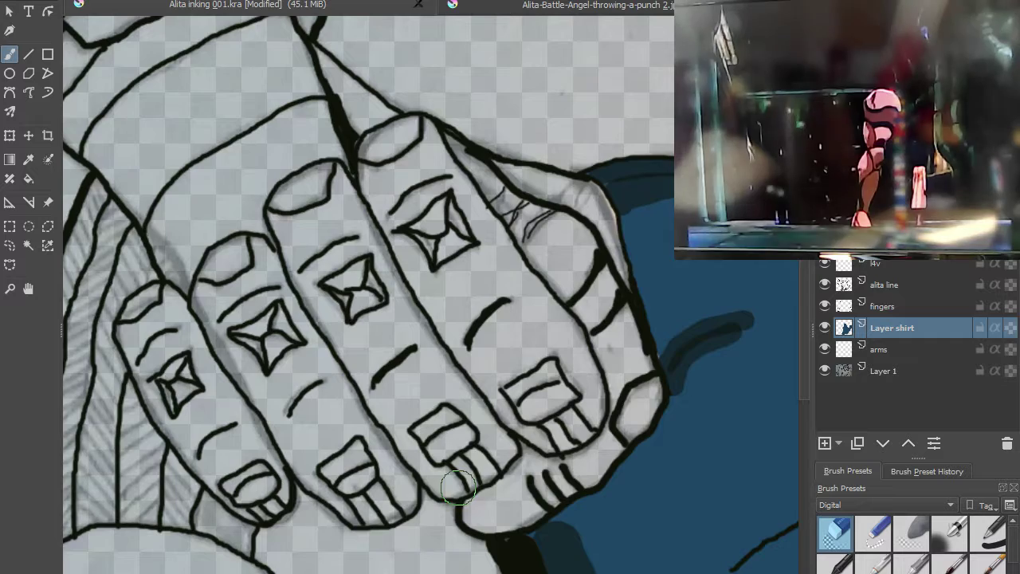
scroll(568, 209, up, 3)
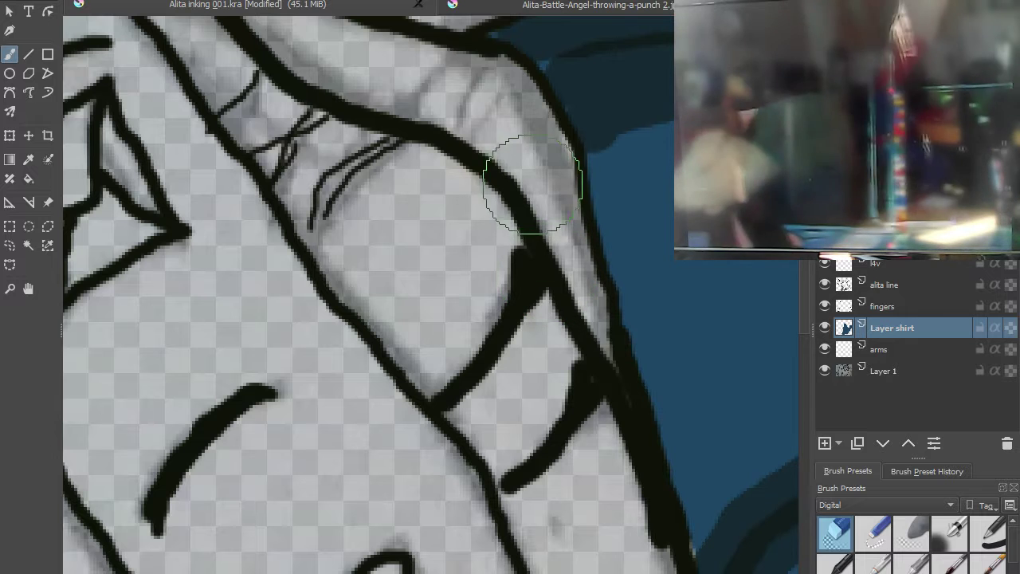
scroll(413, 190, down, 4)
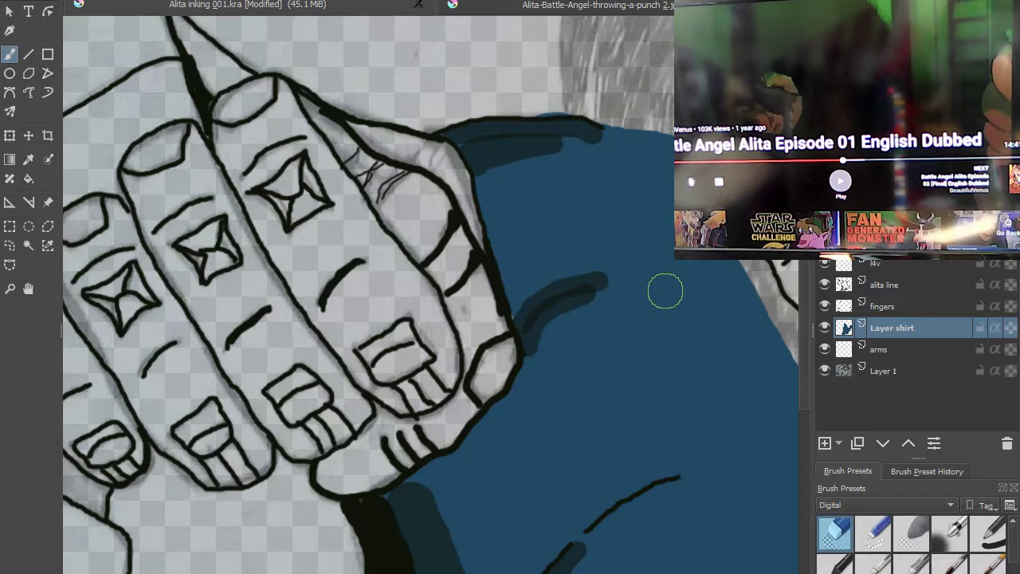
scroll(660, 223, down, 3)
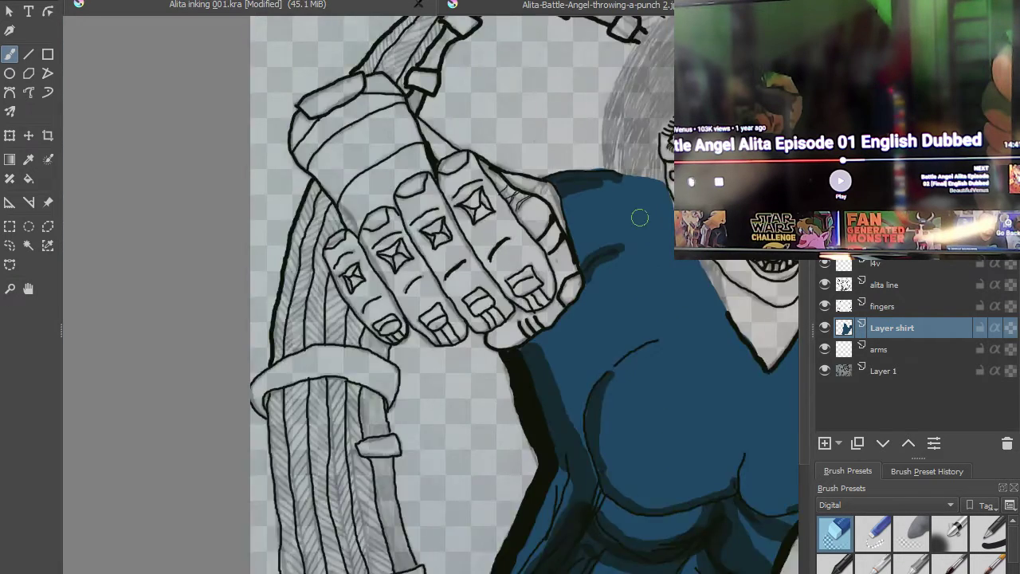
mouse_move(614, 282)
mouse_down()
mouse_move(511, 250)
mouse_move(534, 326)
mouse_up()
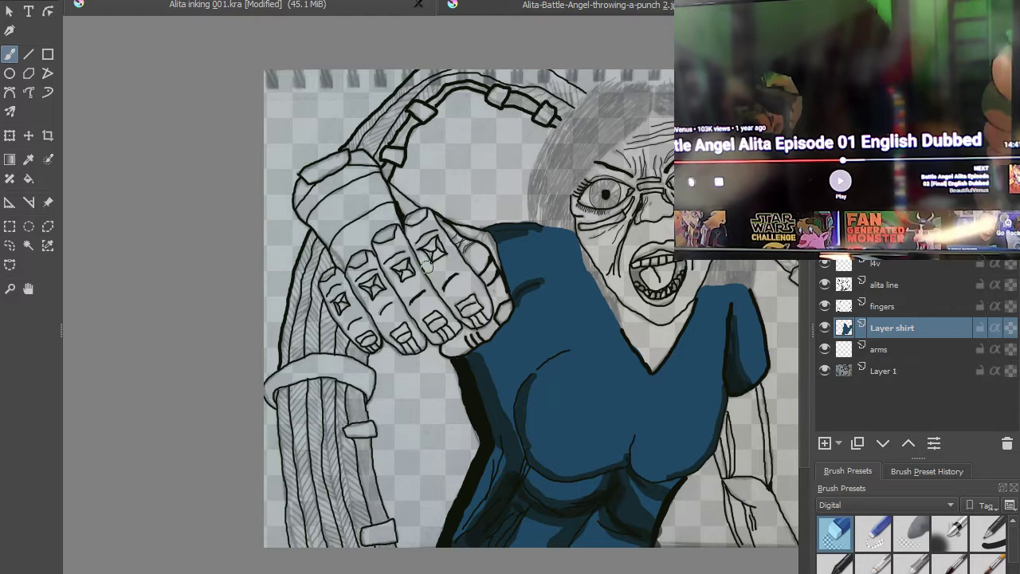
- Try placing "Layer shirt" below the "arms" layer, and return it to above "arms"
click(896, 351)
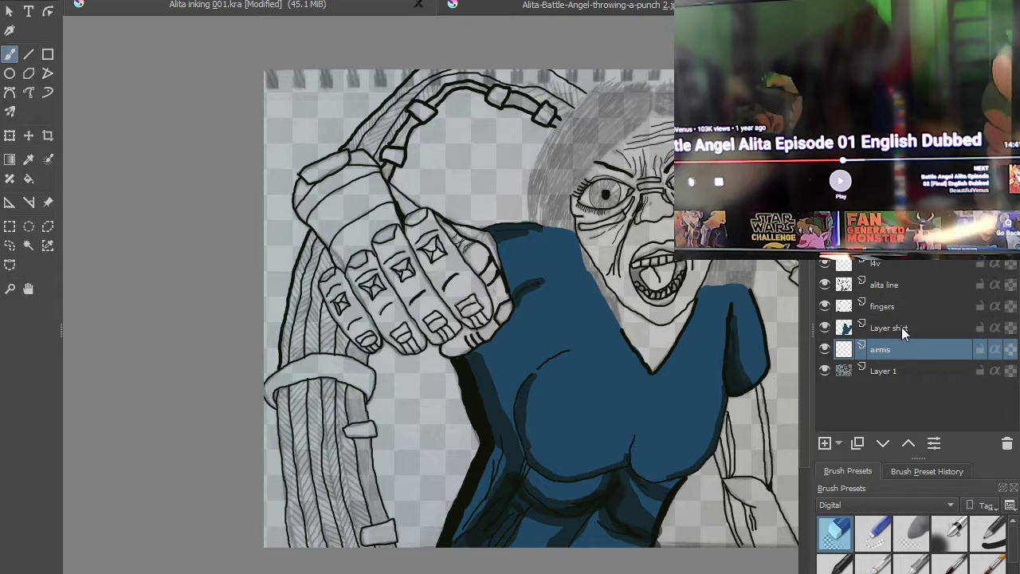
drag(902, 327, 906, 355)
click(908, 334)
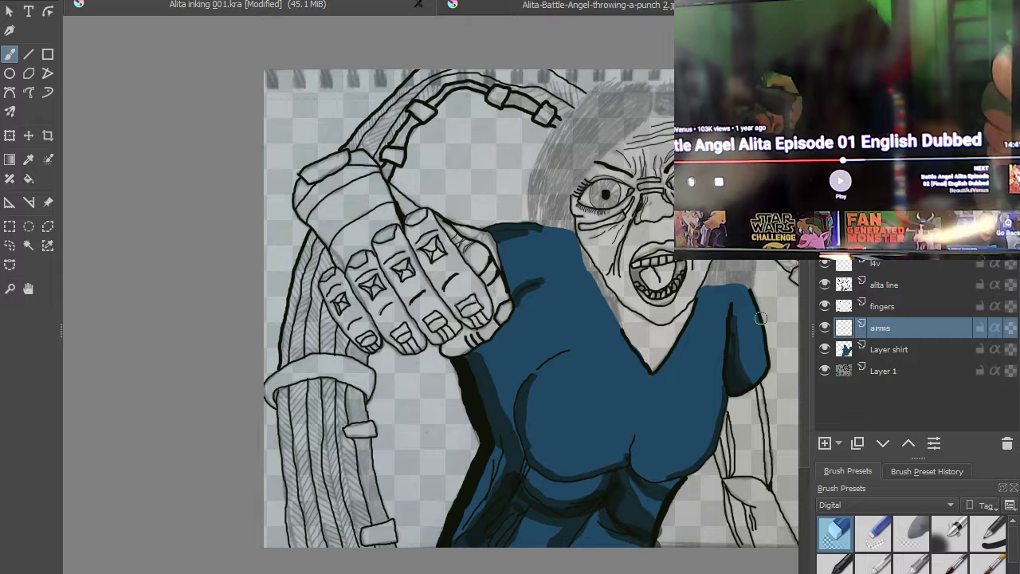
click(914, 348)
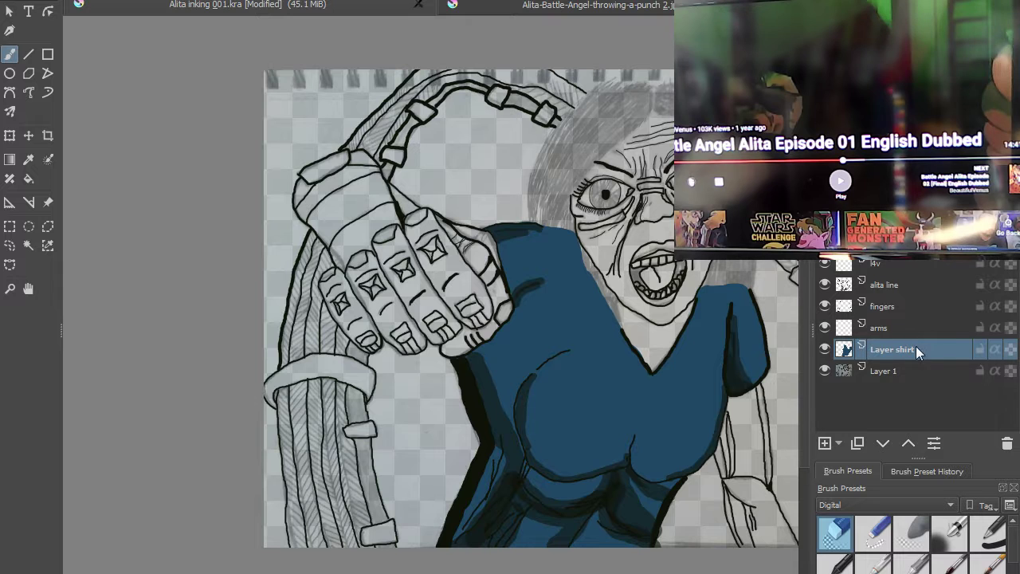
drag(915, 327, 914, 325)
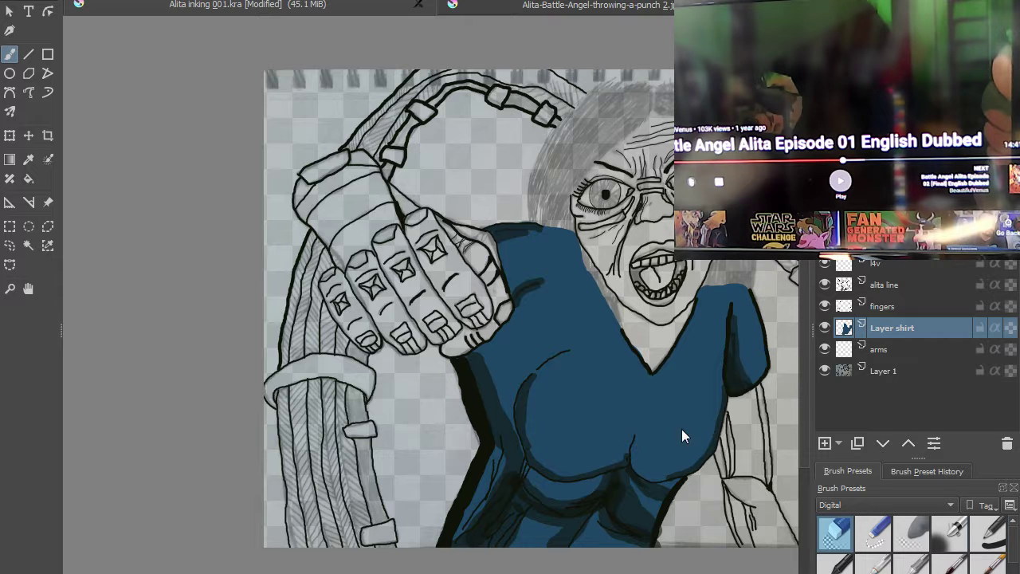
- Try brushing beige over the fist on the "Layer shirt" layer, and undo the strokes
key(e)
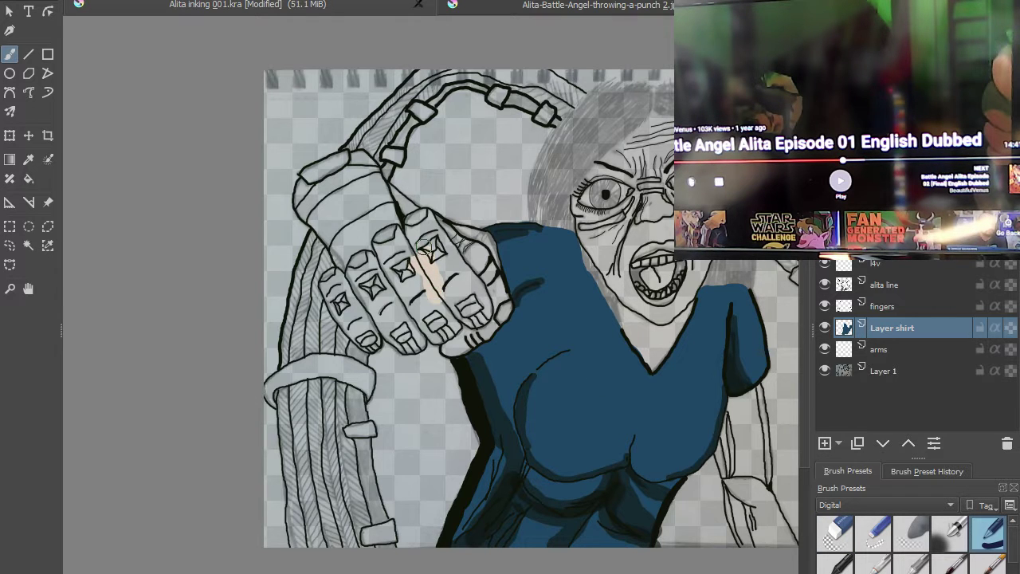
mouse_move(423, 255)
mouse_down()
mouse_move(456, 290)
mouse_move(459, 267)
mouse_move(419, 239)
mouse_move(389, 243)
mouse_move(377, 209)
mouse_move(357, 200)
mouse_move(360, 185)
mouse_move(342, 182)
mouse_move(328, 202)
mouse_up()
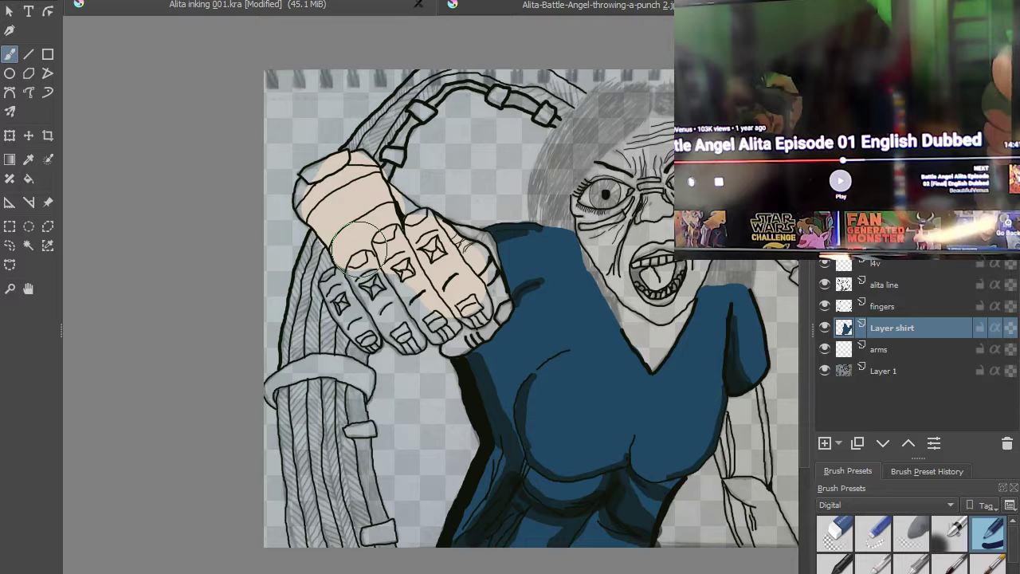
mouse_move(359, 246)
mouse_down()
mouse_move(374, 277)
mouse_move(405, 285)
mouse_up()
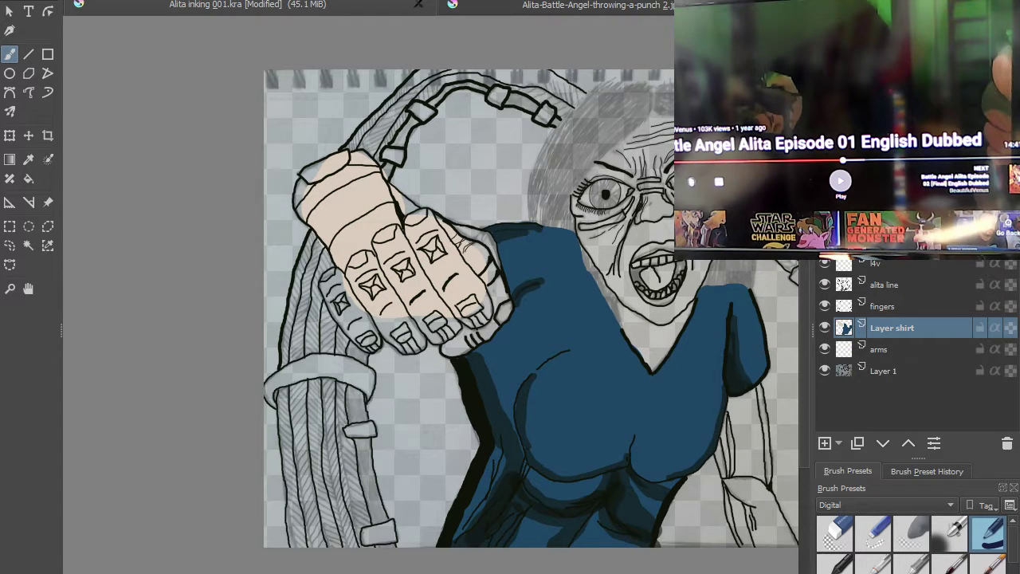
key(ctrl+z)
key(ctrl+z)
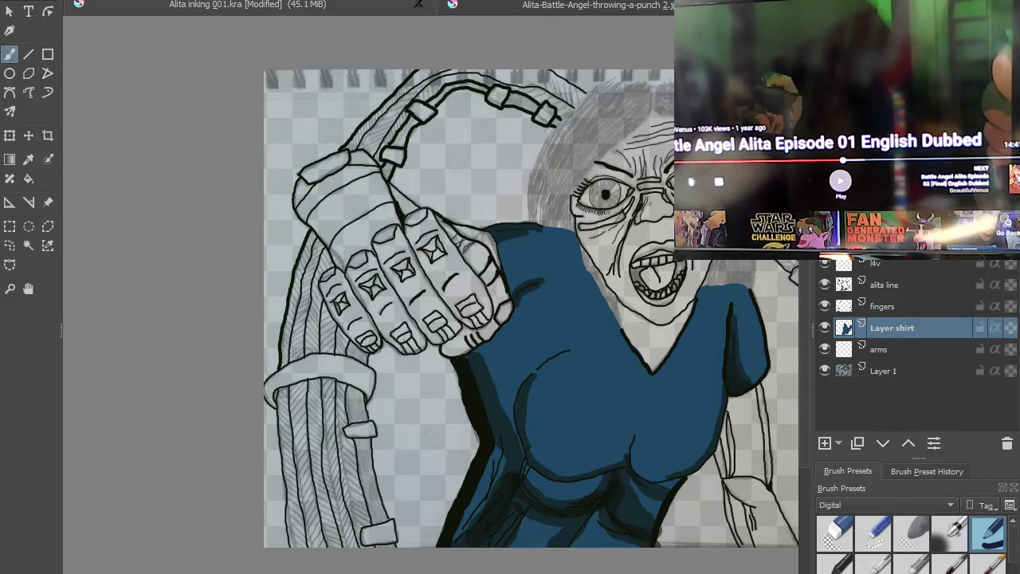
- Try brushing beige over the knuckles and thumb on the "arms" layer, and undo it
click(880, 350)
mouse_move(398, 267)
mouse_down()
mouse_move(536, 294)
mouse_move(485, 310)
mouse_move(464, 332)
mouse_move(496, 274)
mouse_move(474, 258)
mouse_move(408, 246)
mouse_up()
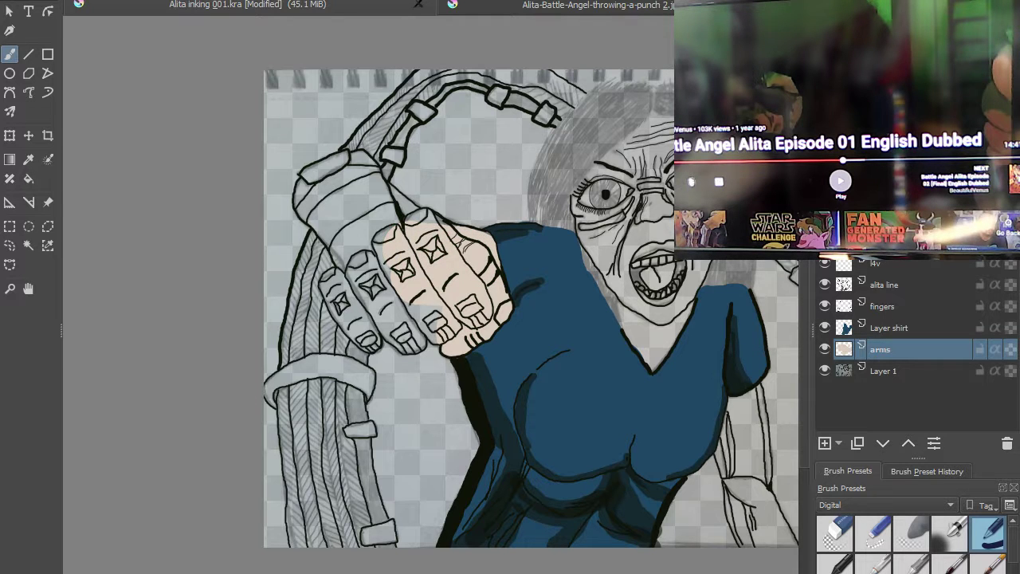
key(ctrl+z)
- Move "Layer shirt" below "arms", try brushing beige over the fist on the "fingers" layer, and undo that paint
drag(914, 327, 920, 353)
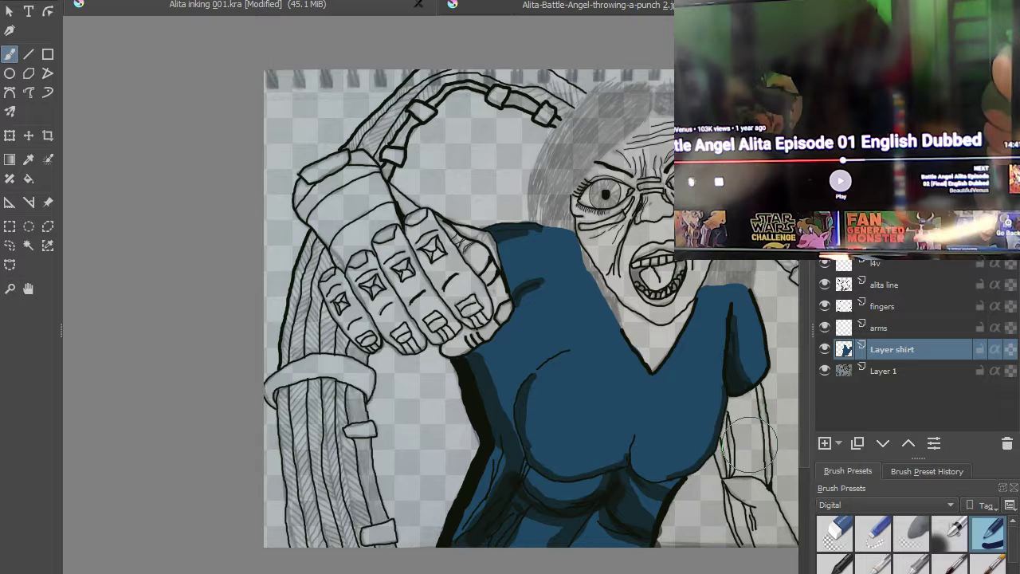
drag(742, 440, 632, 353)
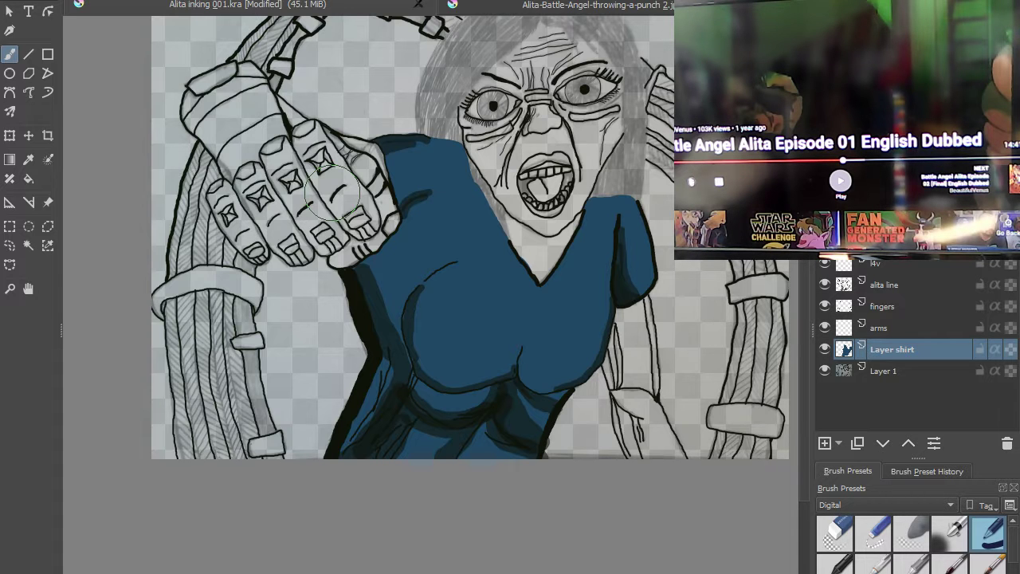
click(907, 309)
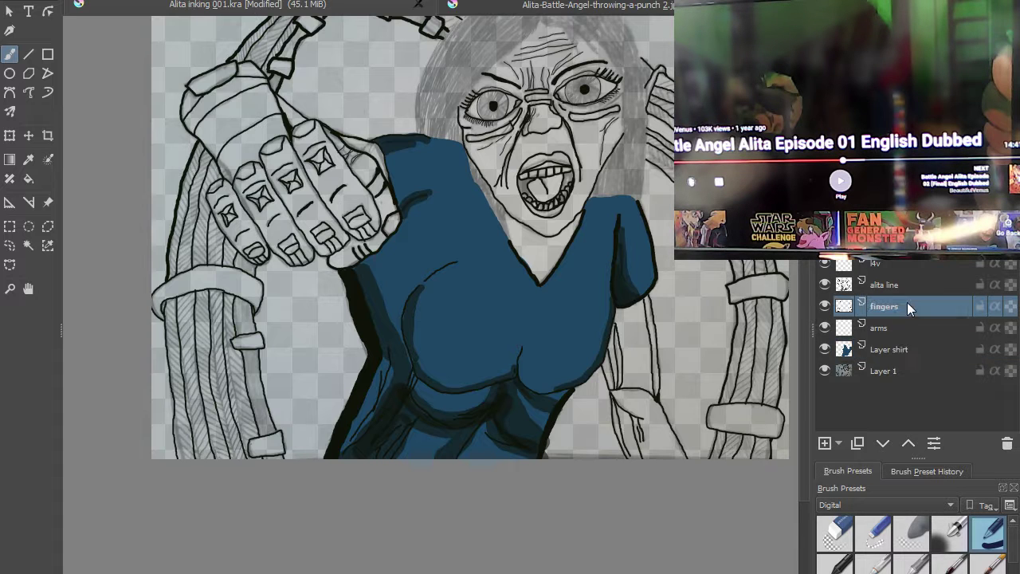
mouse_move(271, 156)
mouse_down()
mouse_move(303, 190)
mouse_move(313, 168)
mouse_move(327, 187)
mouse_move(360, 177)
mouse_move(370, 209)
mouse_move(283, 226)
mouse_move(263, 191)
mouse_move(279, 236)
mouse_move(240, 171)
mouse_up()
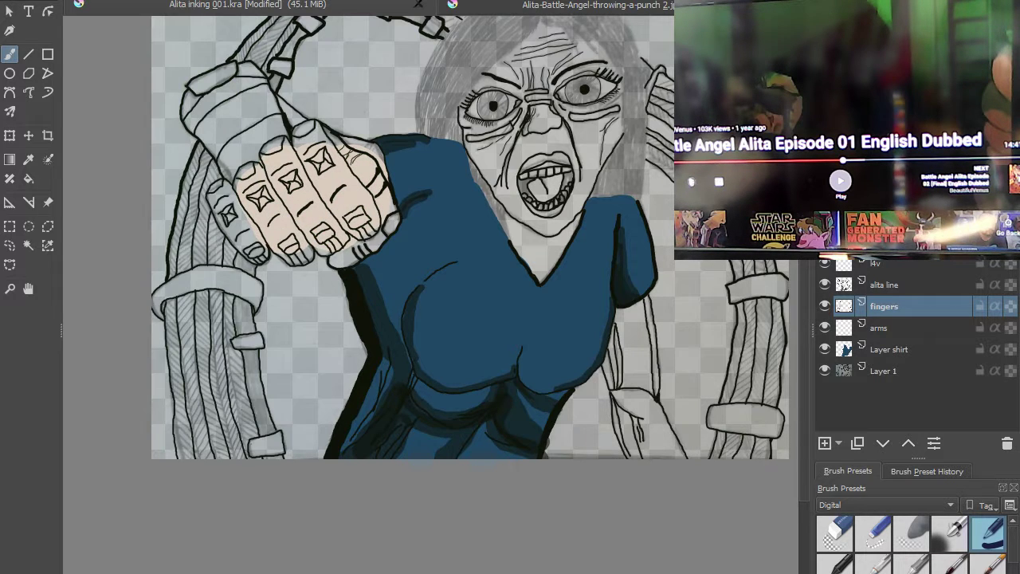
key(ctrl+z)
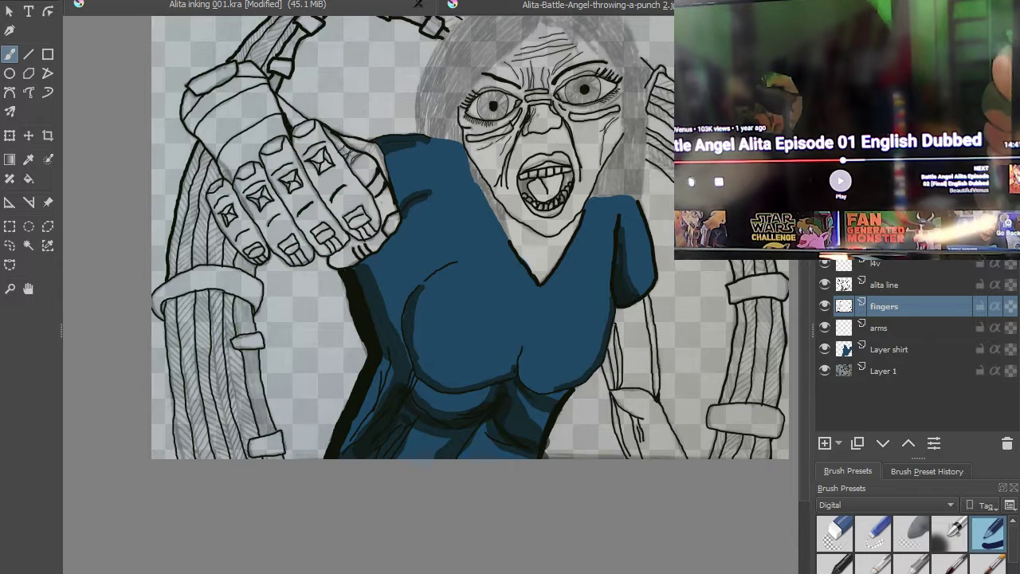
- Paint the upper arm below the short sleeve flat beige on the "arms" layer, continuing past the elbow
click(911, 326)
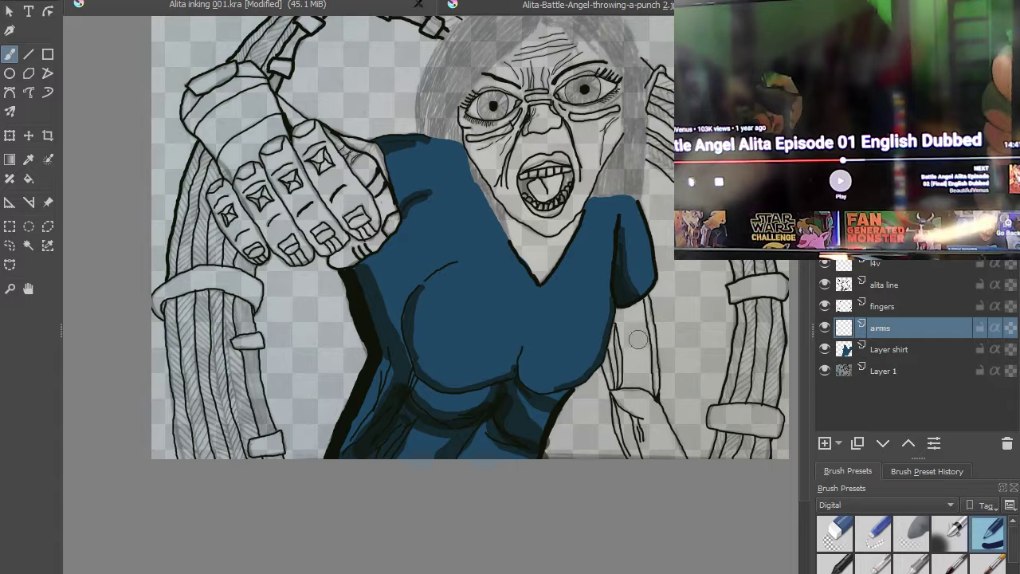
scroll(635, 336, up, 5)
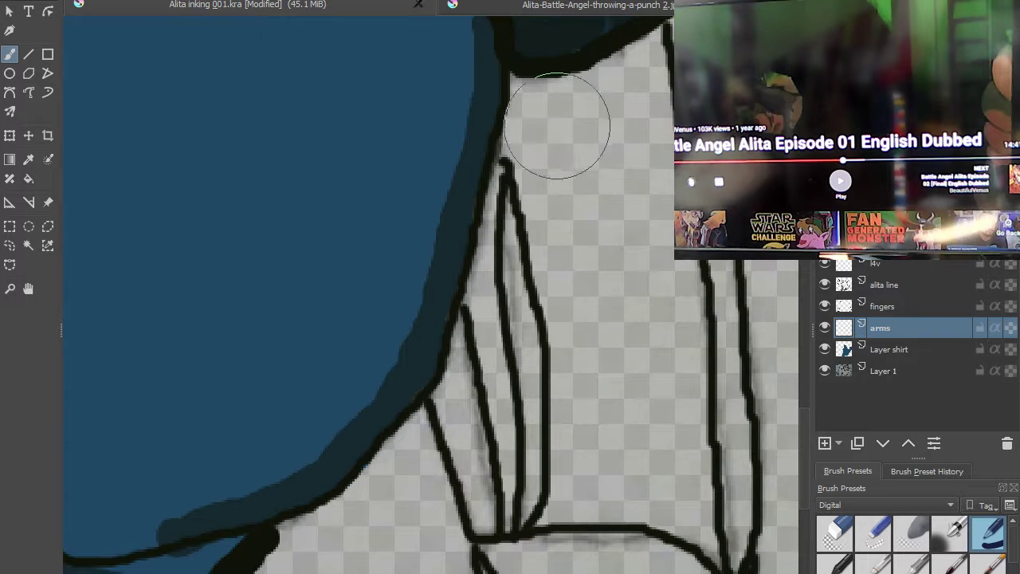
mouse_move(550, 126)
mouse_down()
mouse_move(549, 96)
mouse_move(573, 114)
mouse_move(600, 112)
mouse_up()
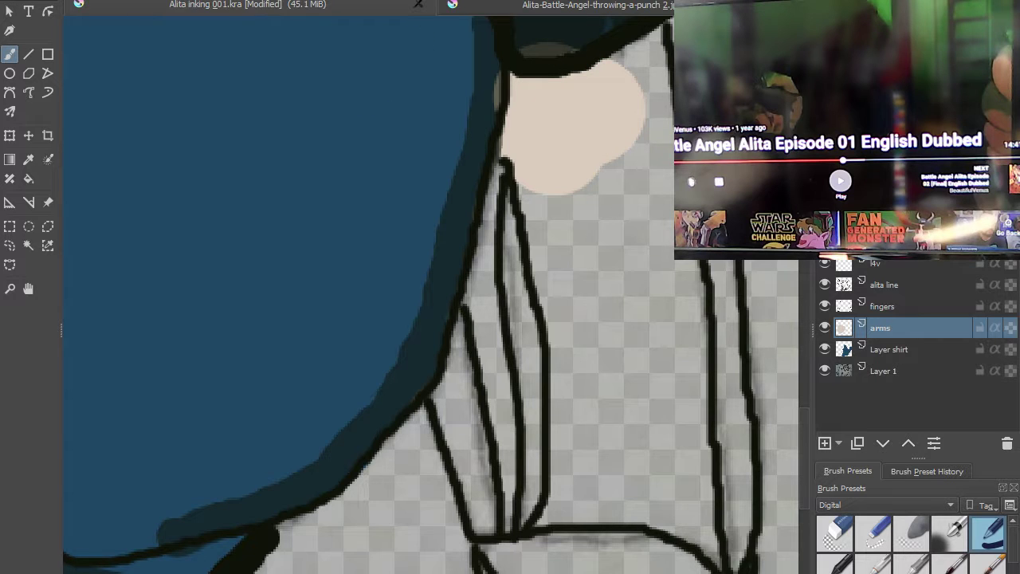
key(ctrl+z)
mouse_move(569, 221)
mouse_down()
mouse_move(549, 175)
mouse_move(526, 279)
mouse_move(542, 263)
mouse_move(537, 243)
mouse_move(501, 392)
mouse_move(518, 490)
mouse_move(497, 444)
mouse_move(503, 458)
mouse_up()
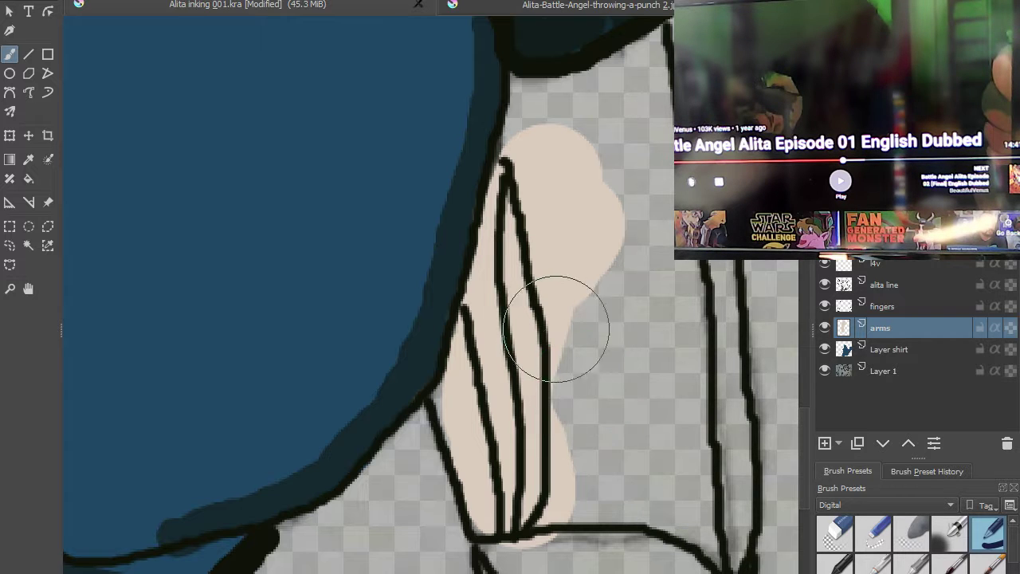
scroll(547, 319, down, 2)
mouse_move(571, 231)
mouse_down()
mouse_move(588, 205)
mouse_move(589, 288)
mouse_move(578, 339)
mouse_move(565, 321)
mouse_move(546, 412)
mouse_move(579, 461)
mouse_move(596, 366)
mouse_move(620, 520)
mouse_move(604, 524)
mouse_move(582, 496)
mouse_move(554, 220)
mouse_up()
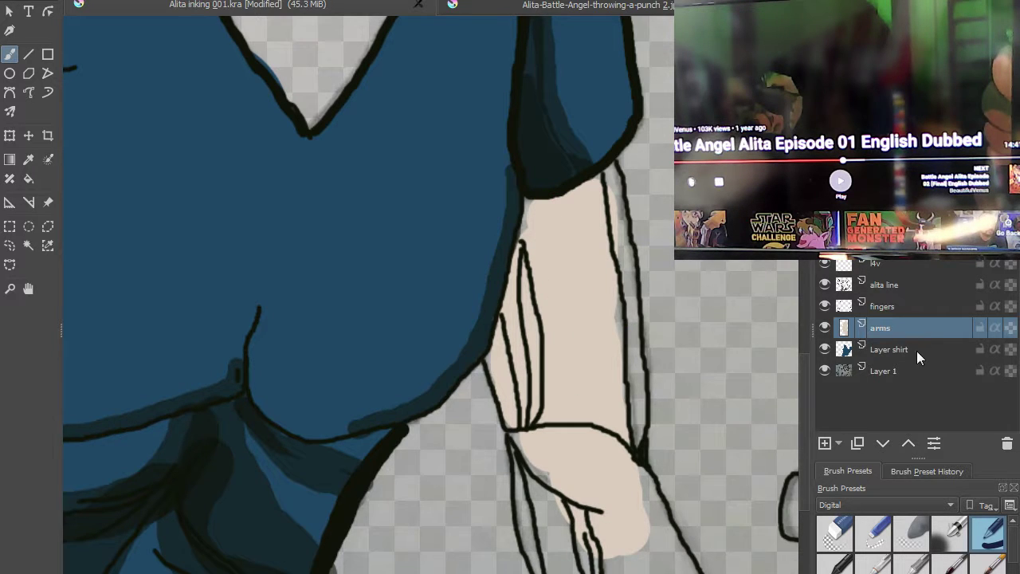
- Place the "arms" layer below "Layer shirt" and extend the beige to the upper arm's outer contour and into the forearm
drag(922, 327, 926, 354)
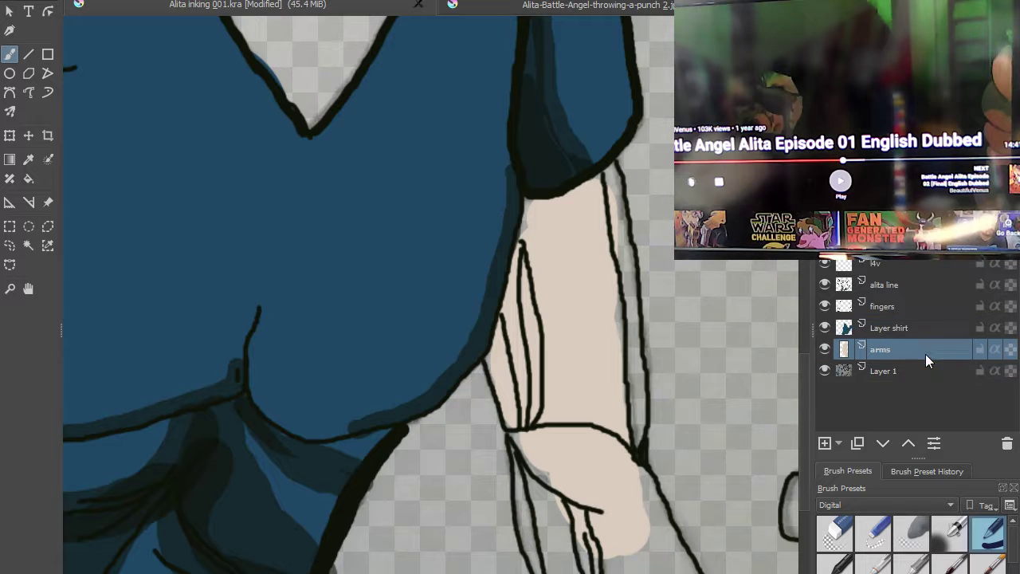
mouse_move(558, 260)
mouse_down()
mouse_move(538, 212)
mouse_move(528, 278)
mouse_move(540, 236)
mouse_move(587, 175)
mouse_move(620, 387)
mouse_move(616, 500)
mouse_move(650, 570)
mouse_up()
mouse_move(582, 467)
mouse_down()
mouse_move(562, 570)
mouse_move(531, 467)
mouse_move(538, 444)
mouse_move(512, 422)
mouse_up()
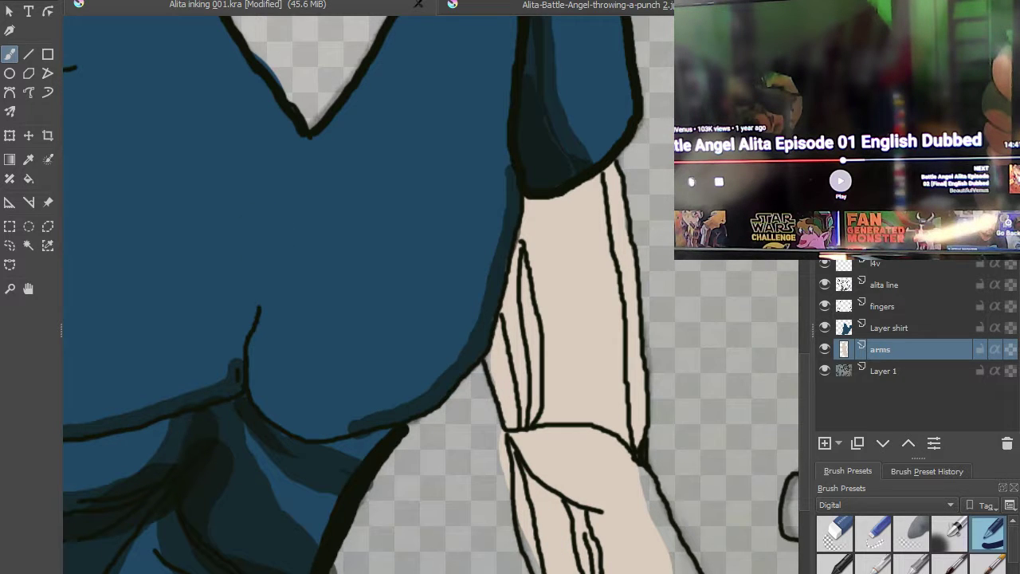
key(ctrl+z)
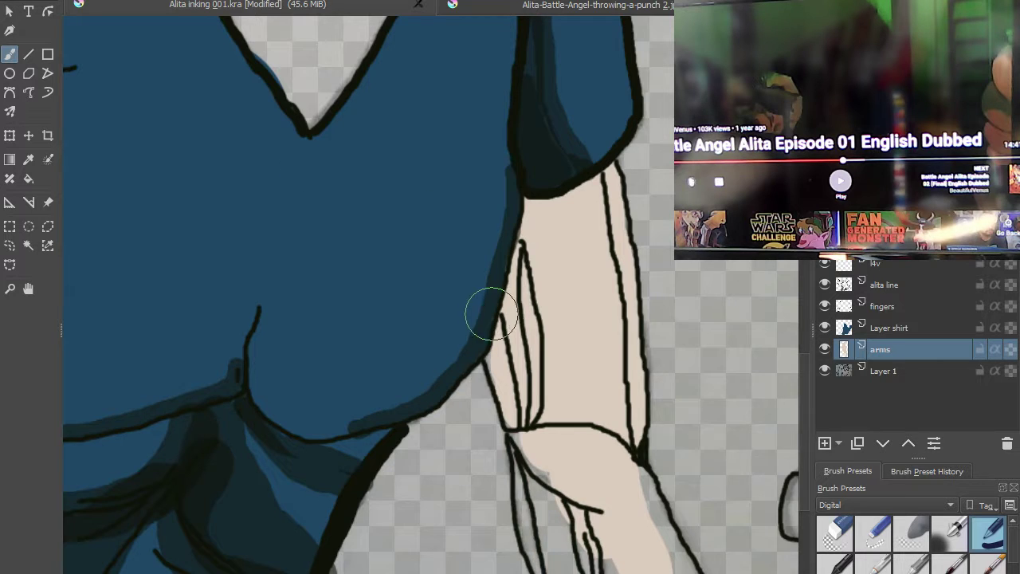
scroll(487, 319, up, 2)
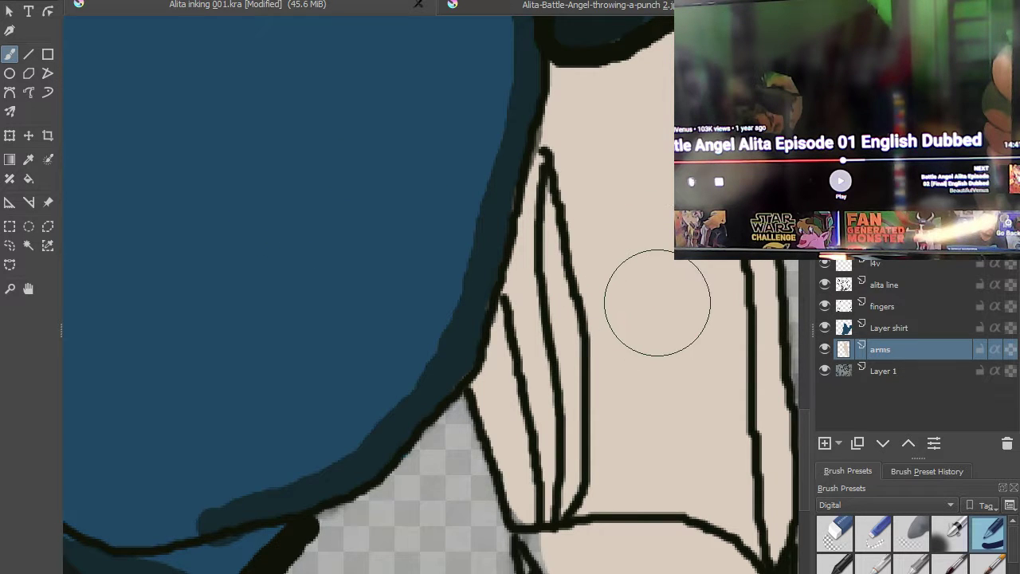
scroll(643, 250, down, 3)
scroll(543, 142, down, 1)
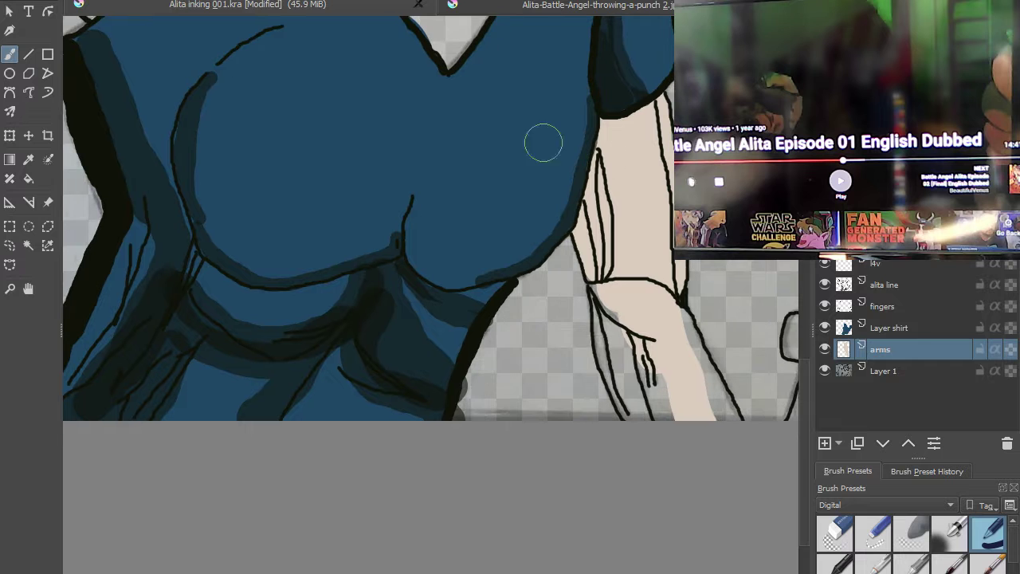
- Hide "Layer shirt" to check beneath it, undo the stray beige stroke on "arms", and show the shirt again
click(826, 328)
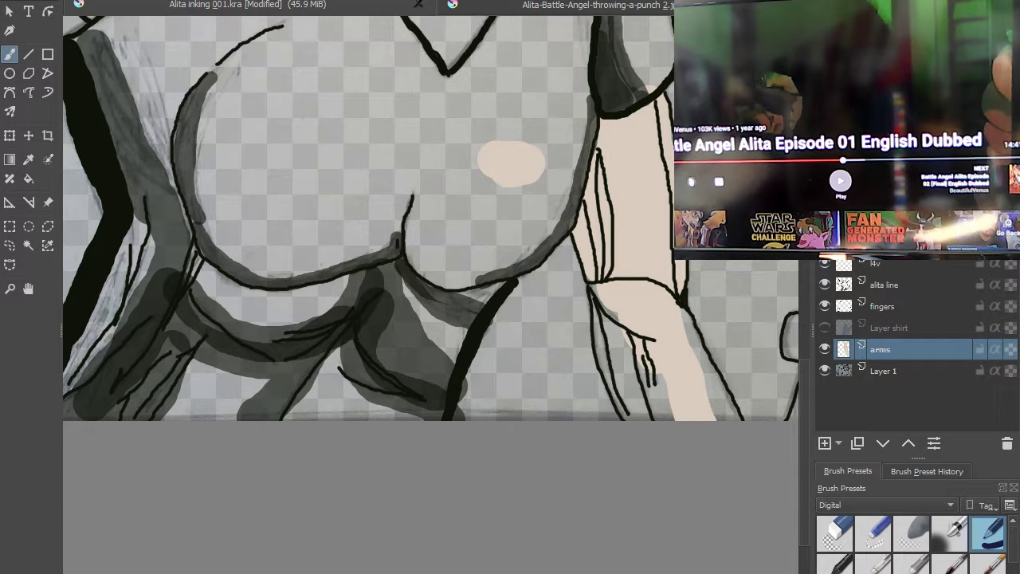
key(ctrl+z)
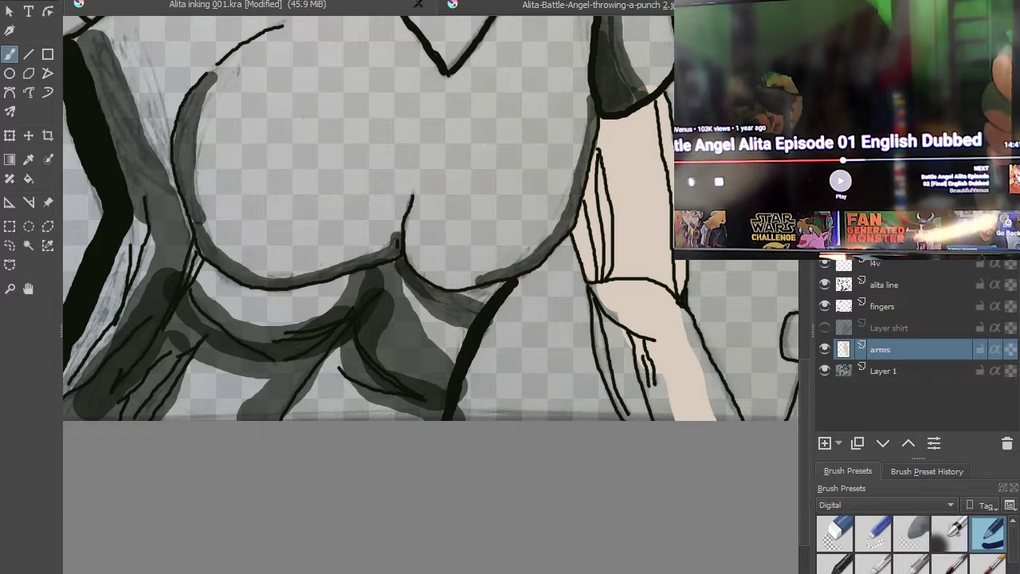
click(825, 327)
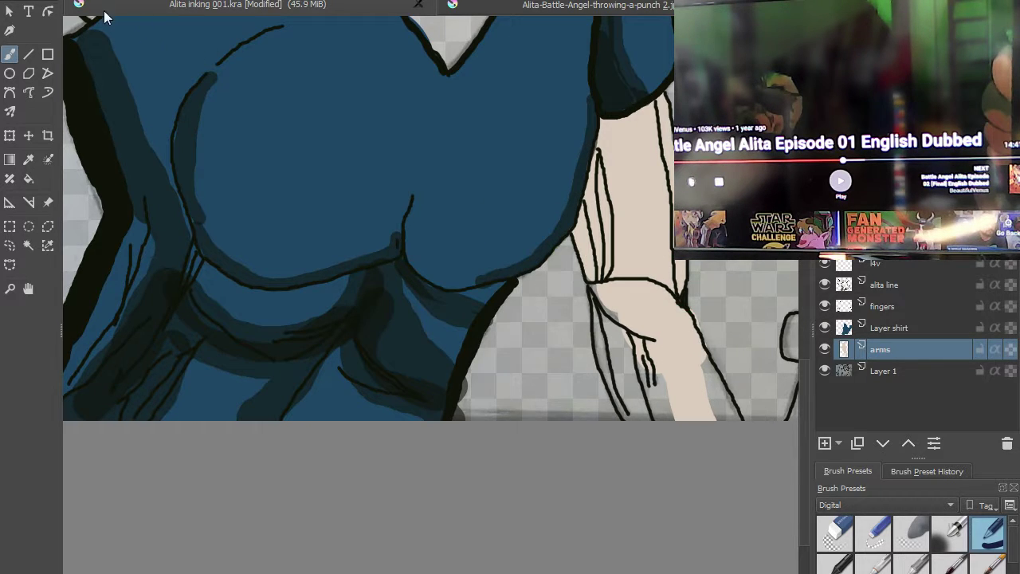
- Paint the forearm flat beige on the "arms" layer out to both contours, down to the canvas edge
drag(696, 311, 692, 363)
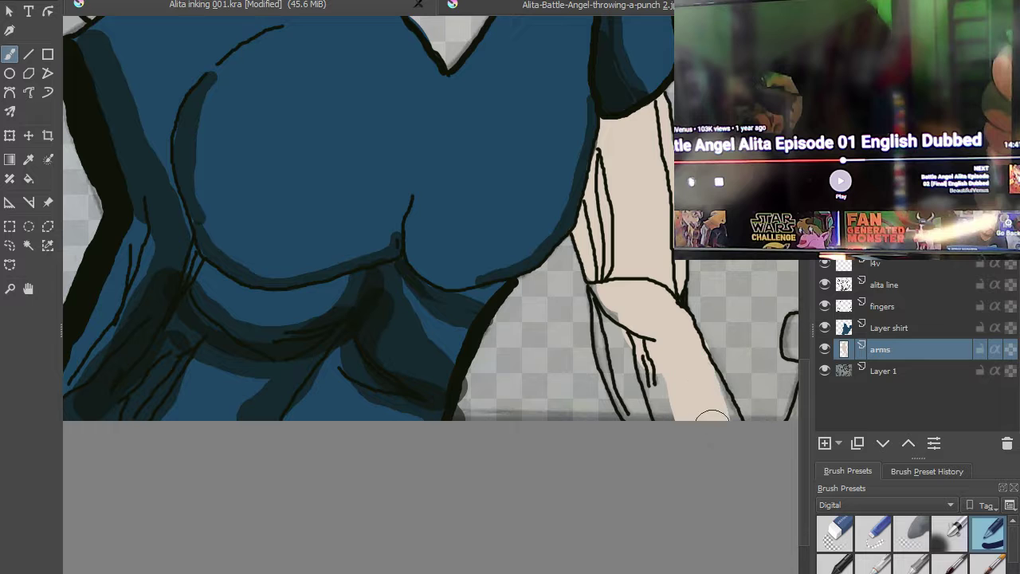
mouse_move(668, 389)
mouse_down()
mouse_move(660, 364)
mouse_move(674, 397)
mouse_move(655, 390)
mouse_move(626, 304)
mouse_up()
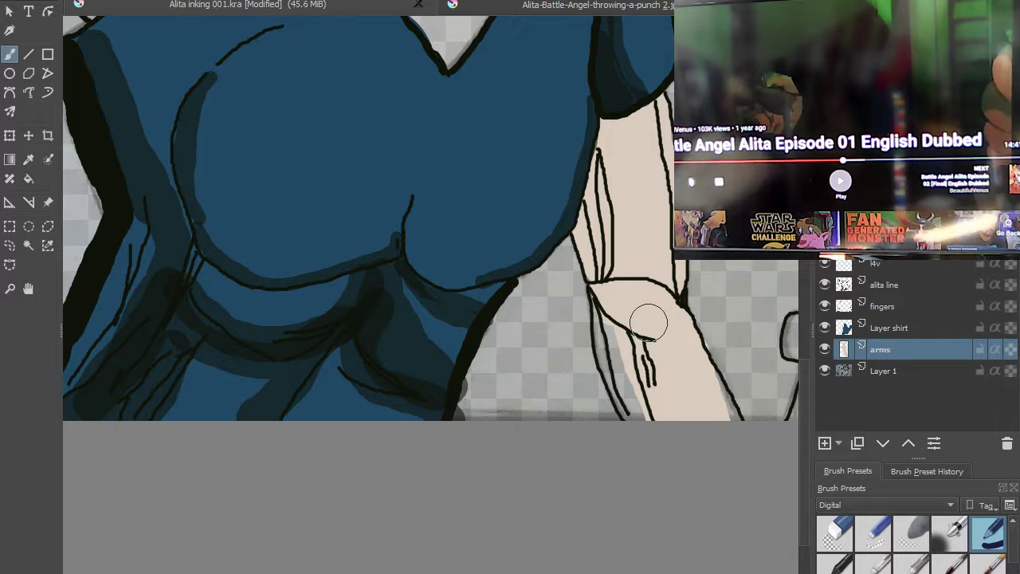
drag(608, 317, 648, 407)
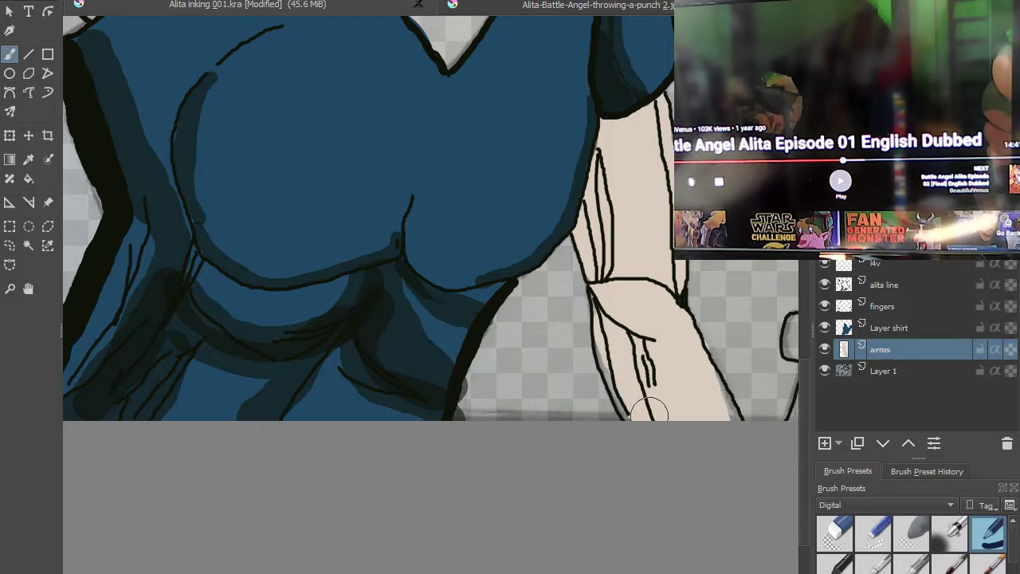
scroll(651, 428, up, 3)
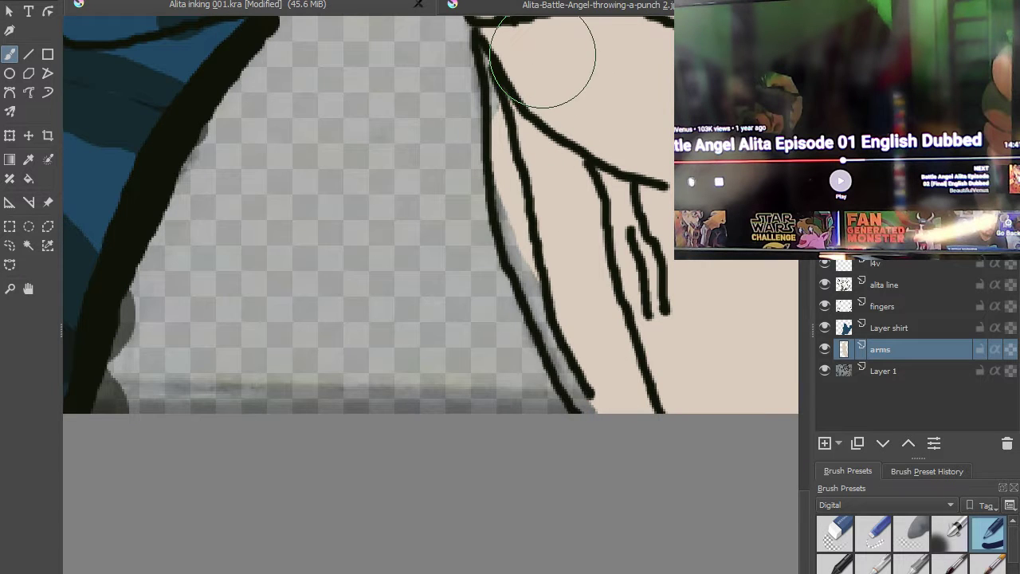
mouse_move(556, 64)
mouse_down()
mouse_move(508, 74)
mouse_move(500, 50)
mouse_move(517, 79)
mouse_move(528, 238)
mouse_move(604, 391)
mouse_up()
mouse_move(630, 335)
mouse_down()
mouse_move(615, 308)
mouse_move(386, 214)
mouse_up()
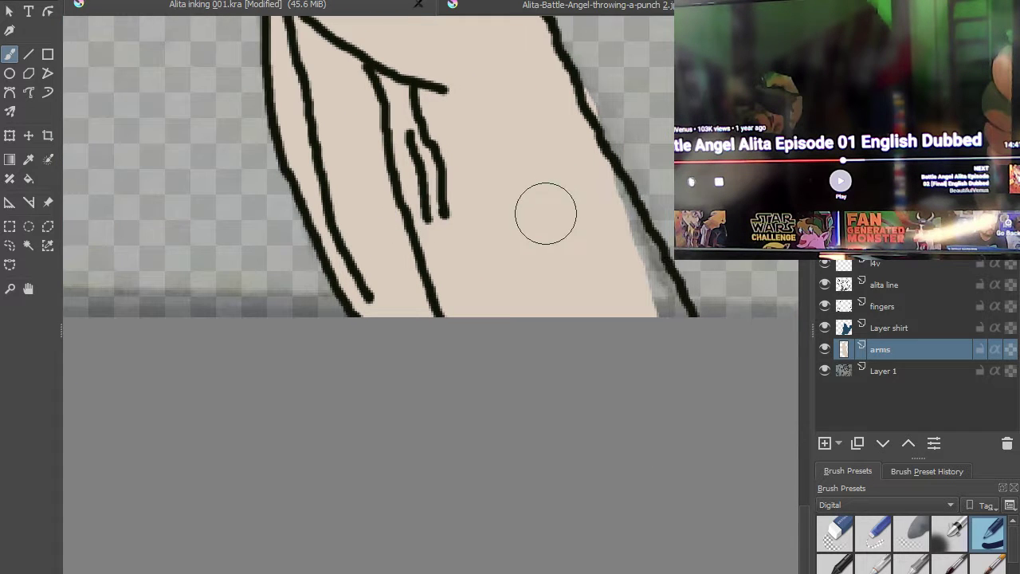
mouse_move(567, 173)
mouse_down()
mouse_move(599, 190)
mouse_move(661, 321)
mouse_move(610, 231)
mouse_up()
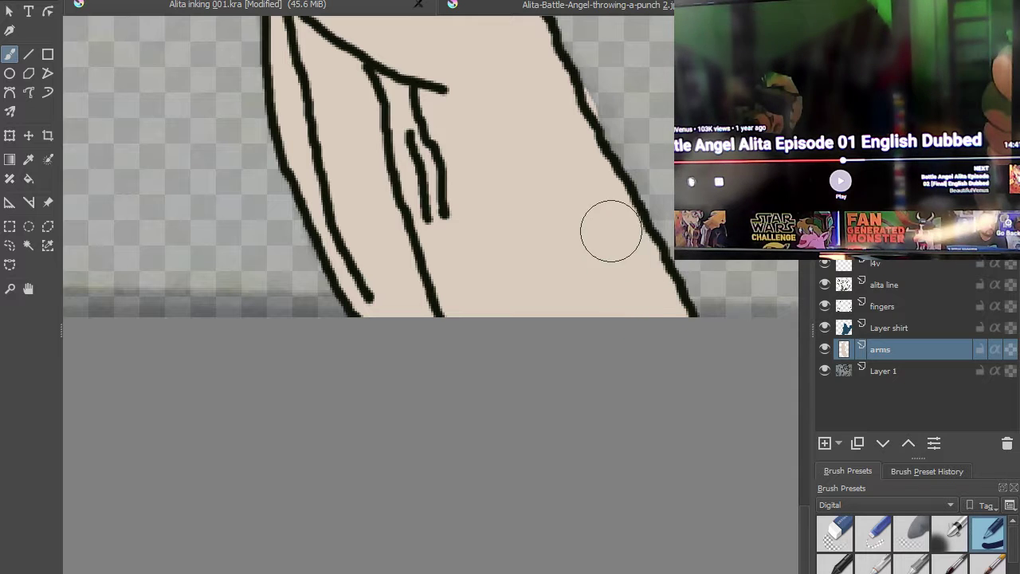
- Erase the beige spill outside the forearm's outer contour and return to the painting brush
click(847, 533)
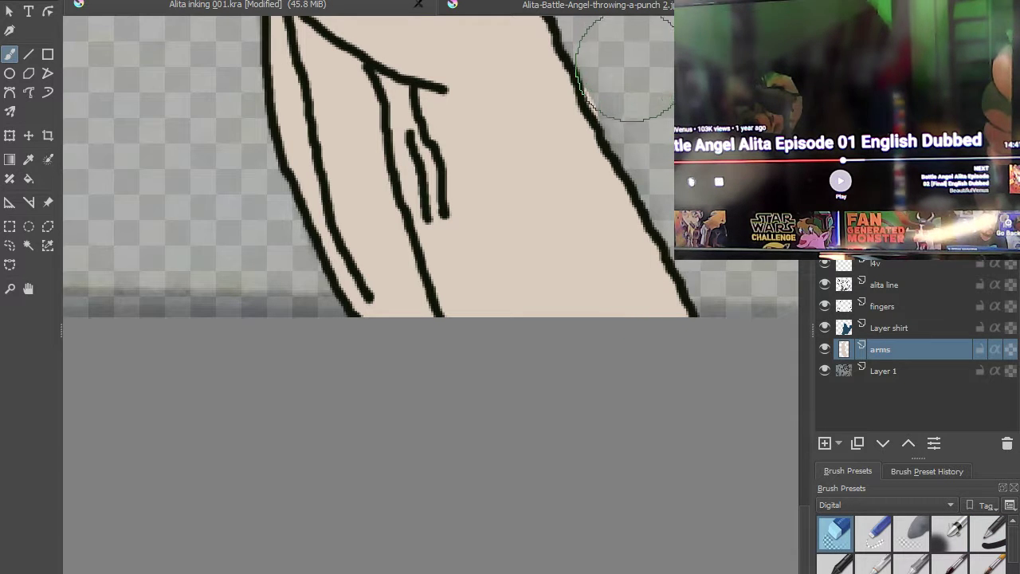
drag(633, 76, 634, 91)
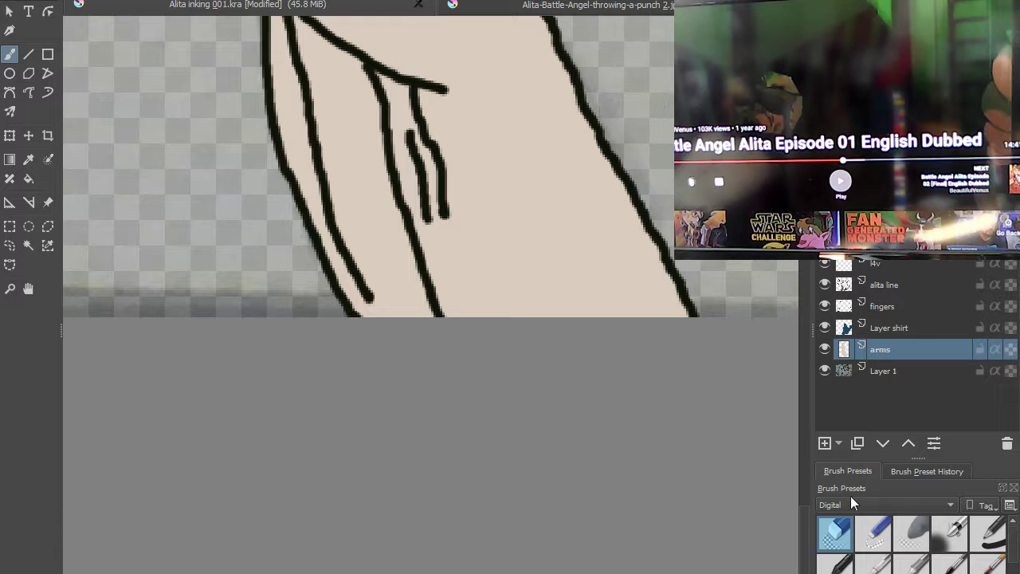
click(991, 535)
- Check the finished beige arm and the still uncoloured fist, and save the drawing
scroll(636, 295, down, 3)
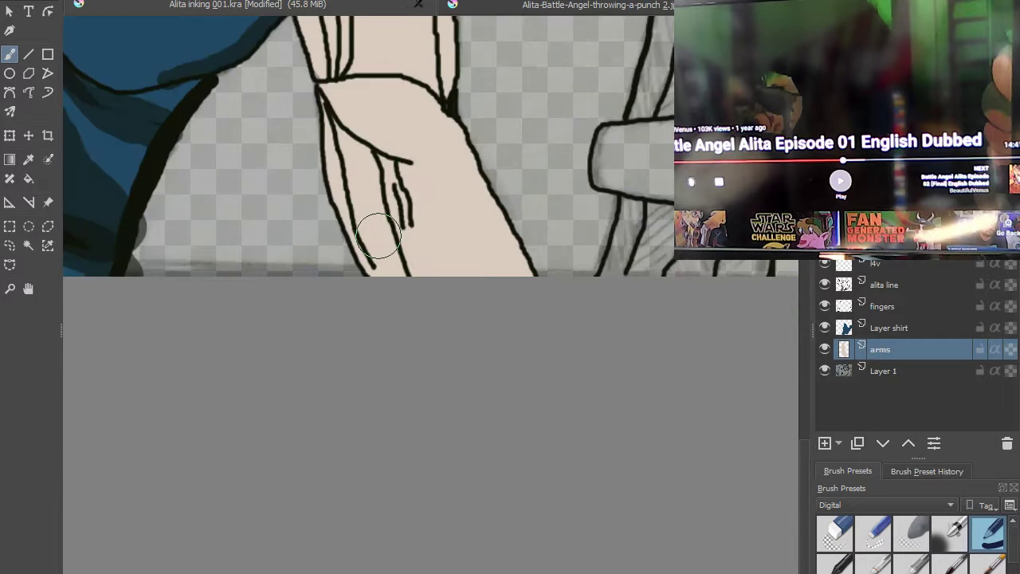
drag(559, 239, 680, 313)
scroll(680, 314, up, 5)
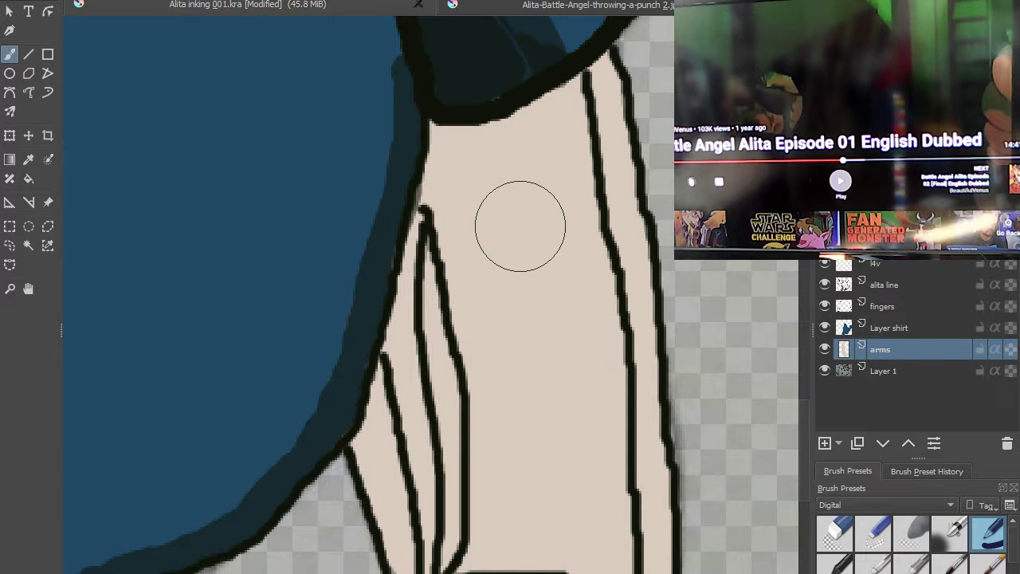
scroll(440, 231, down, 1)
scroll(439, 231, down, 2)
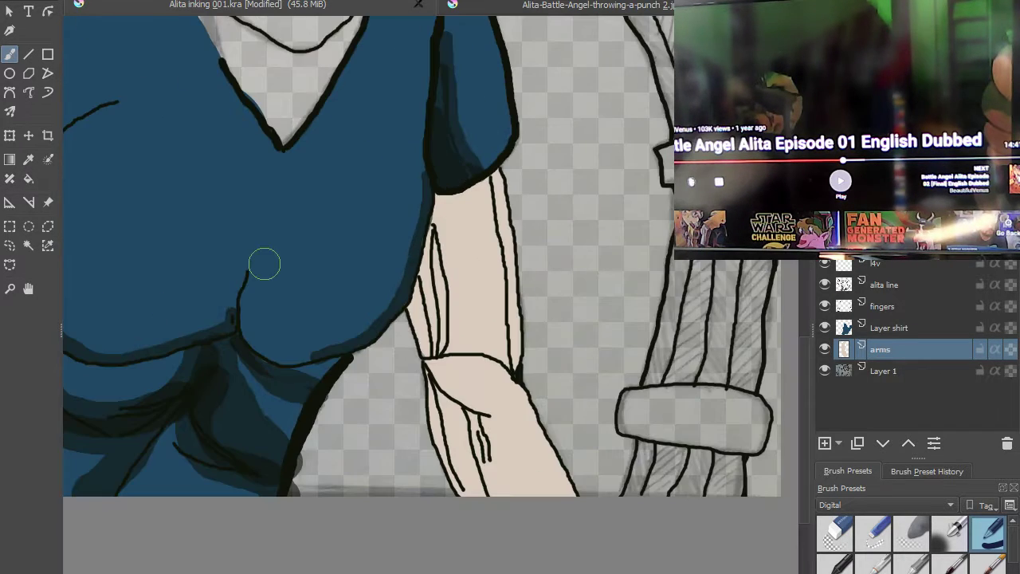
drag(358, 261, 381, 266)
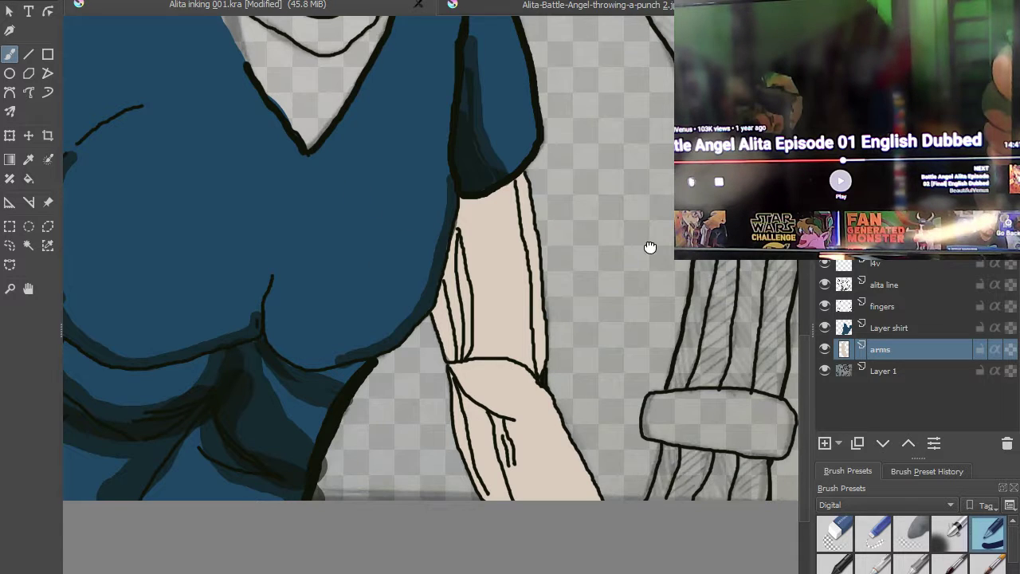
drag(239, 175, 674, 247)
drag(382, 160, 472, 379)
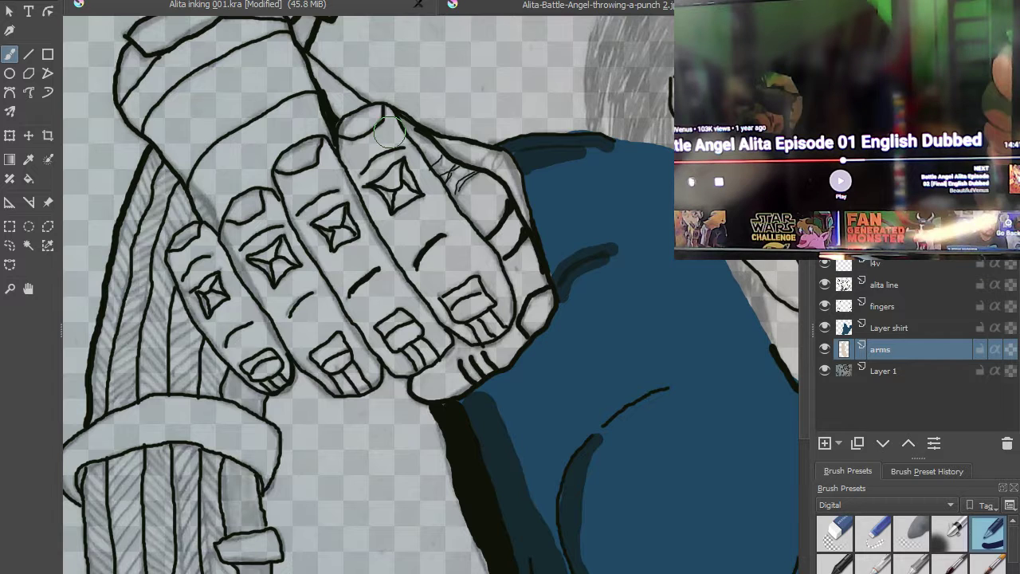
key(ctrl+s)
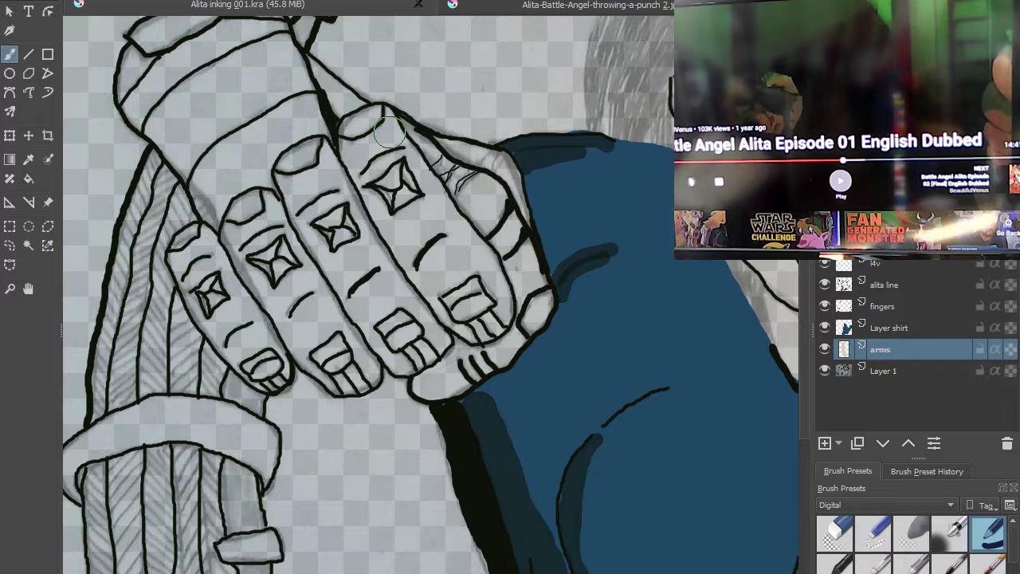
- Block in the clenched fist's four fingers with flat beige on the "arms" layer using a large brush
key(space)
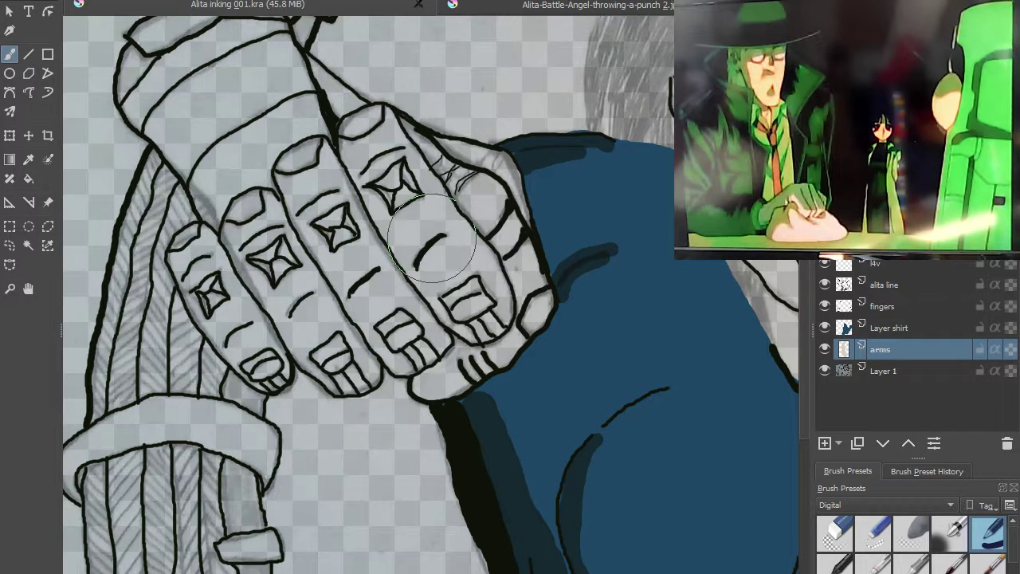
mouse_move(293, 204)
mouse_down()
mouse_move(311, 171)
mouse_move(430, 187)
mouse_move(461, 216)
mouse_up()
mouse_move(484, 255)
mouse_down()
mouse_move(468, 318)
mouse_move(427, 317)
mouse_up()
mouse_move(420, 258)
mouse_down()
mouse_move(374, 254)
mouse_move(356, 285)
mouse_up()
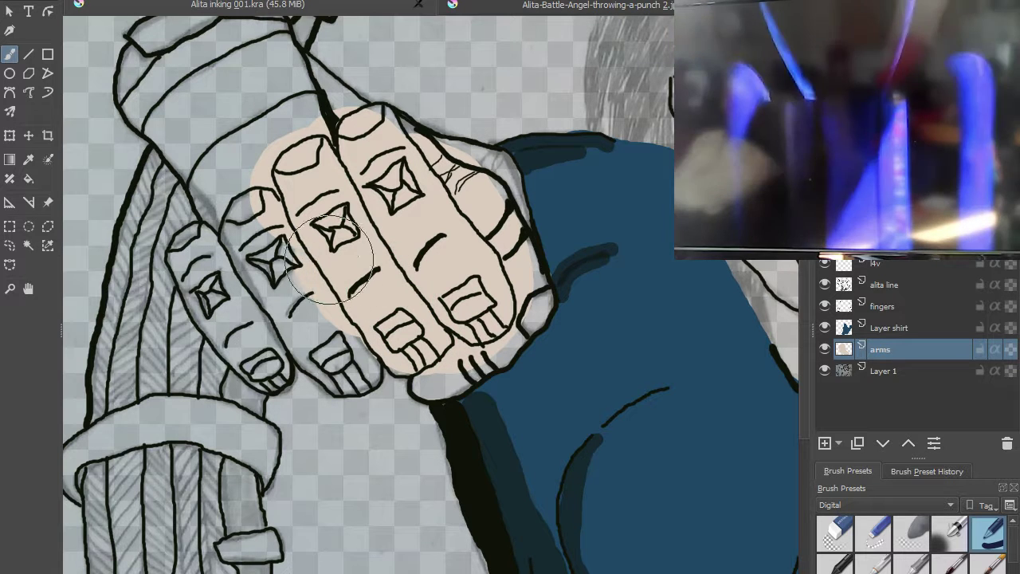
mouse_move(271, 199)
mouse_down()
mouse_move(250, 253)
mouse_move(267, 299)
mouse_move(331, 337)
mouse_up()
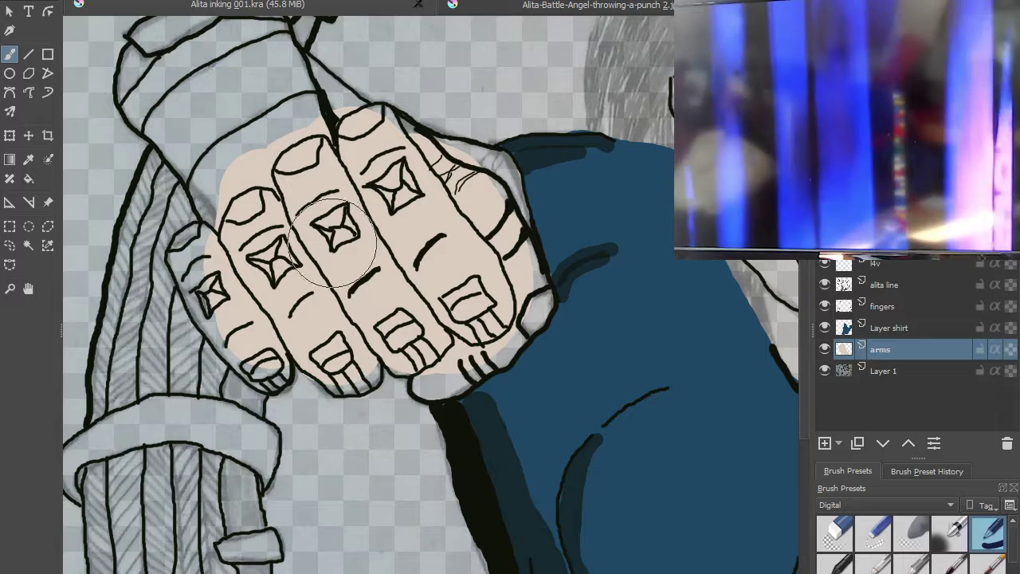
- Extend the beige from the fingers over the back of the hand and the banded wrist
mouse_move(255, 104)
mouse_down()
mouse_move(280, 171)
mouse_move(293, 173)
mouse_up()
mouse_move(271, 140)
mouse_down()
mouse_move(271, 169)
mouse_move(301, 214)
mouse_move(354, 242)
mouse_move(374, 236)
mouse_move(319, 184)
mouse_up()
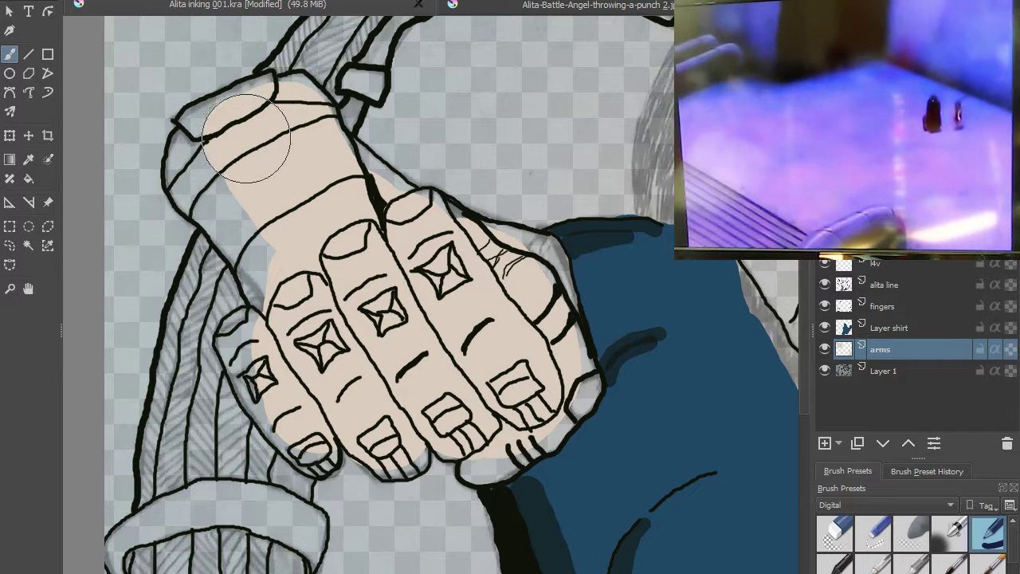
drag(222, 153, 241, 181)
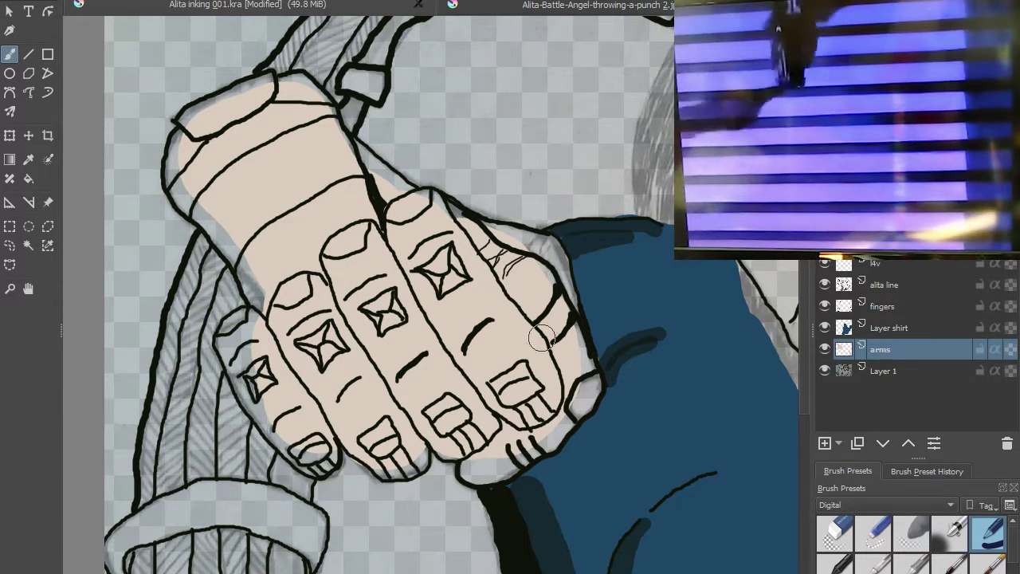
- Fill the uncoloured gaps along the fist's lower edge with beige, from the middle fingertips across the segment beneath the index finger
scroll(518, 434, down, 5)
scroll(433, 292, up, 3)
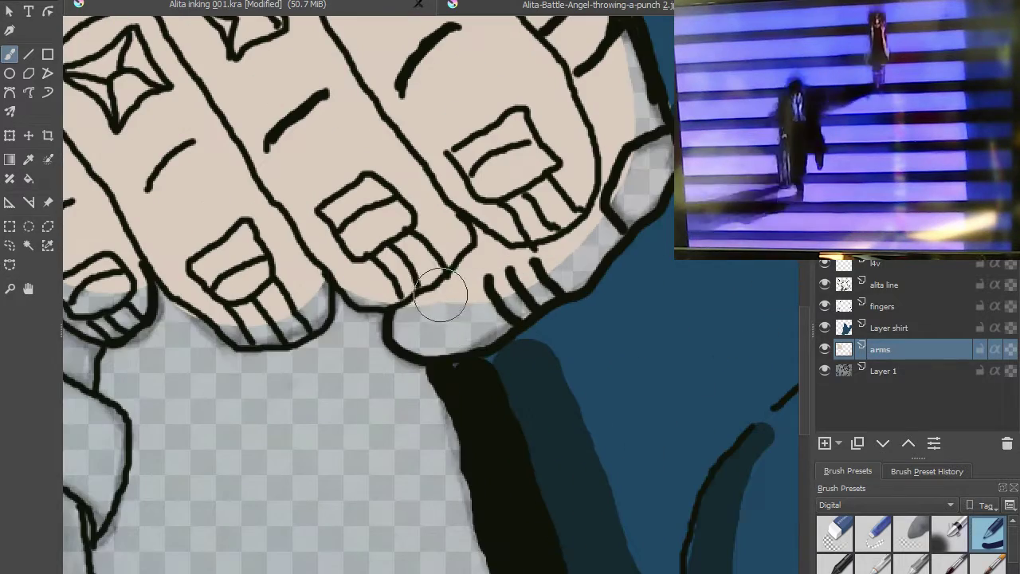
scroll(431, 306, up, 3)
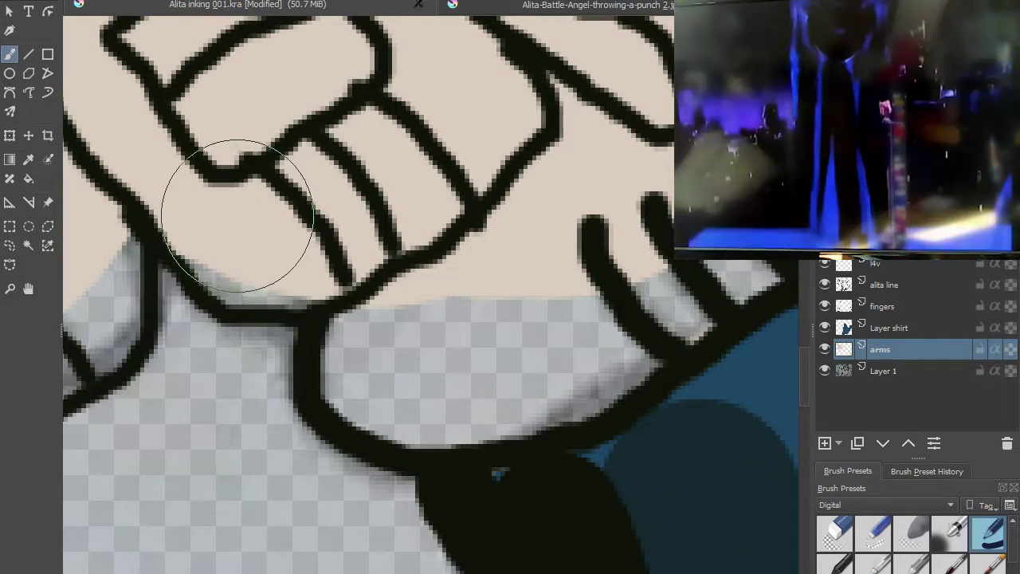
mouse_move(296, 228)
mouse_down()
mouse_move(333, 239)
mouse_move(372, 280)
mouse_move(387, 307)
mouse_move(394, 373)
mouse_move(491, 383)
mouse_move(562, 360)
mouse_up()
drag(526, 308, 211, 324)
mouse_move(564, 107)
mouse_down()
mouse_move(505, 201)
mouse_move(405, 228)
mouse_move(343, 296)
mouse_up()
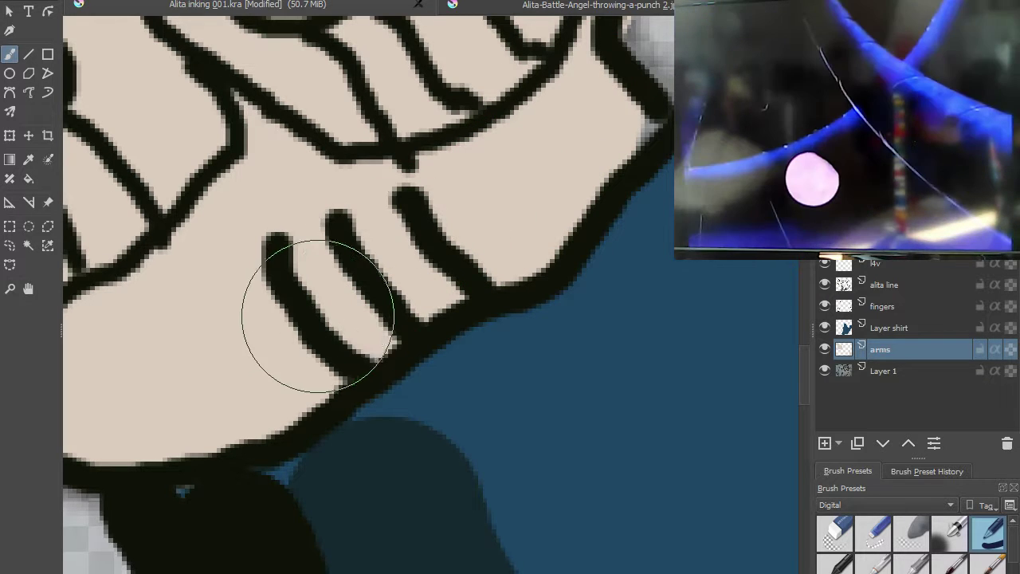
- Fill the fist's edge beside the shirt with beige, including the small corner segment and the strip above it
scroll(383, 215, down, 2)
scroll(221, 298, up, 2)
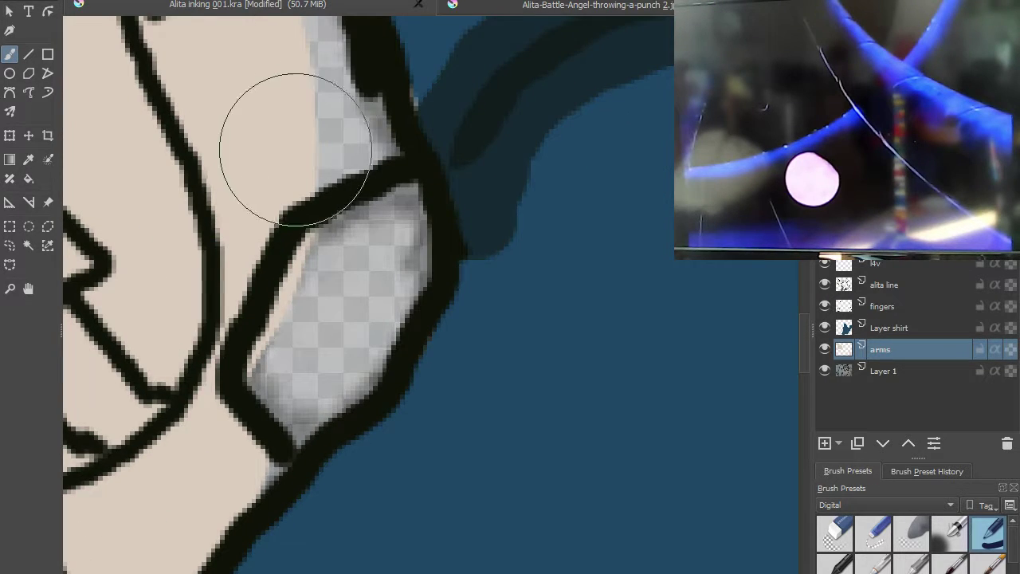
mouse_move(306, 130)
mouse_down()
mouse_move(354, 224)
mouse_move(349, 272)
mouse_move(363, 227)
mouse_move(318, 339)
mouse_move(258, 398)
mouse_up()
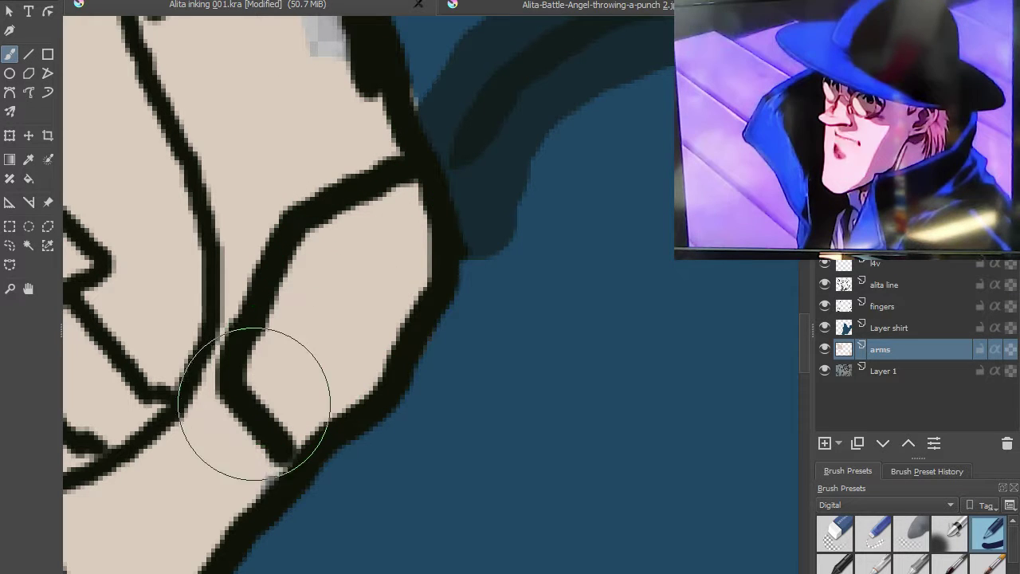
drag(271, 129, 303, 550)
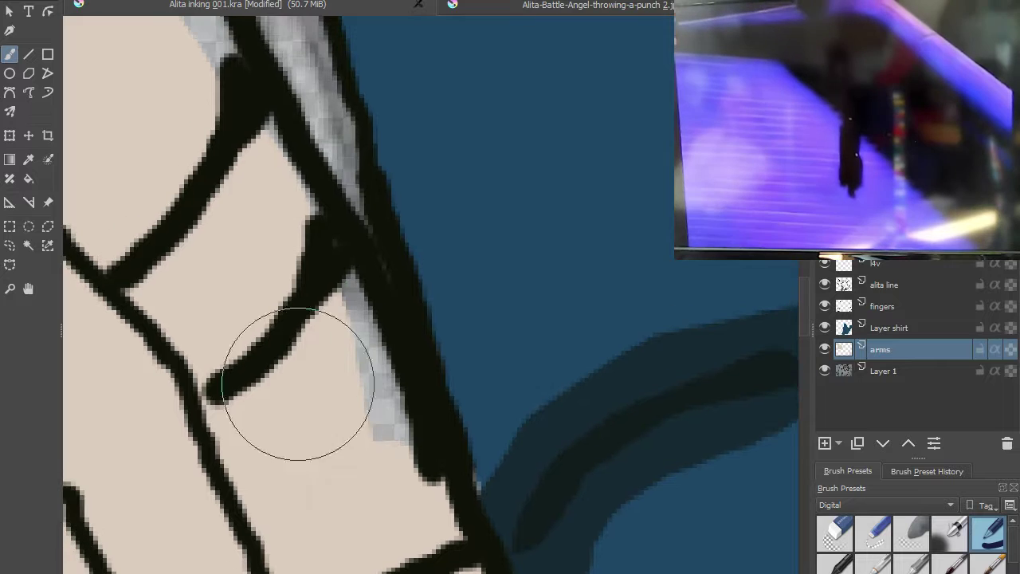
mouse_move(239, 73)
mouse_down()
mouse_move(278, 125)
mouse_move(338, 364)
mouse_move(384, 477)
mouse_up()
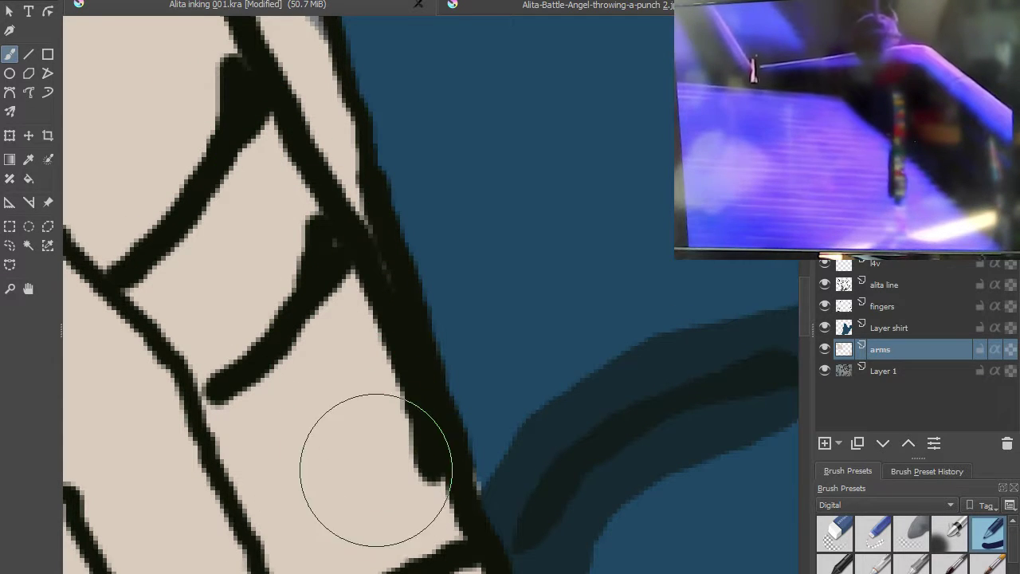
- Paint the fist's upper edge beige up to the contour, from the shoulder seam to the topmost finger
scroll(224, 101, down, 3)
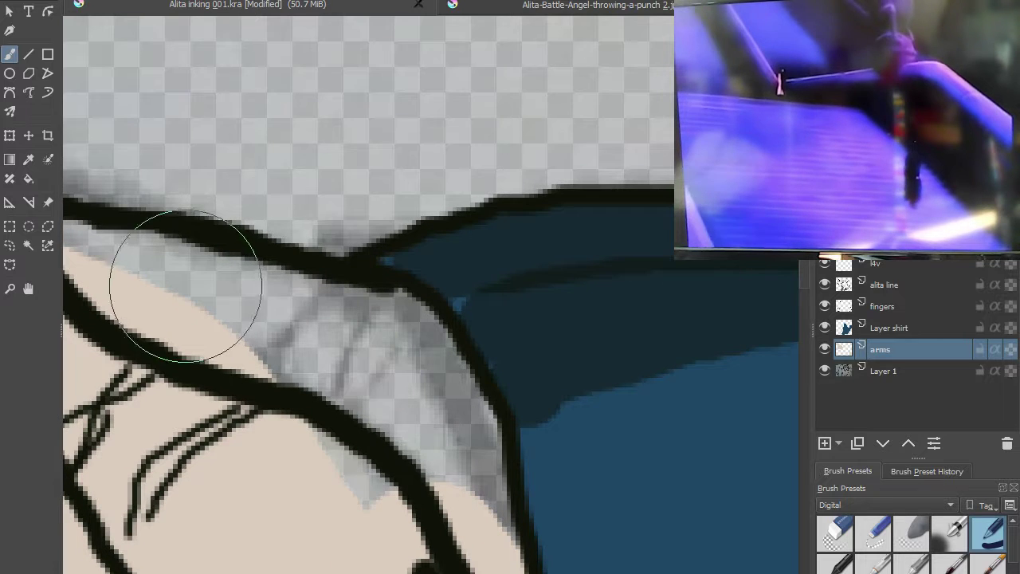
mouse_move(192, 316)
mouse_down()
mouse_move(271, 319)
mouse_move(324, 358)
mouse_move(362, 358)
mouse_move(393, 374)
mouse_move(434, 471)
mouse_up()
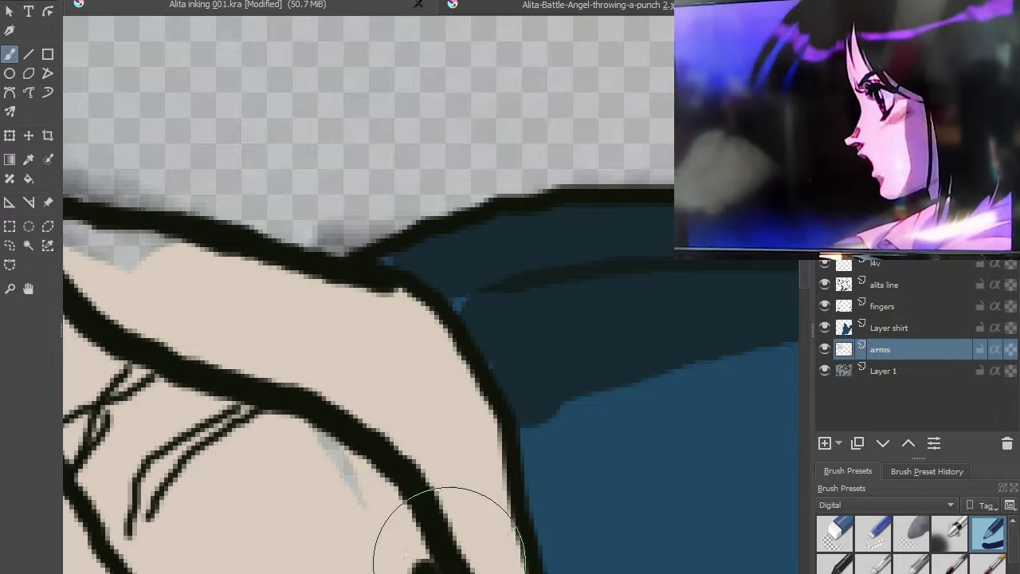
mouse_move(300, 388)
mouse_down()
mouse_move(374, 205)
mouse_move(765, 359)
mouse_move(781, 398)
mouse_up()
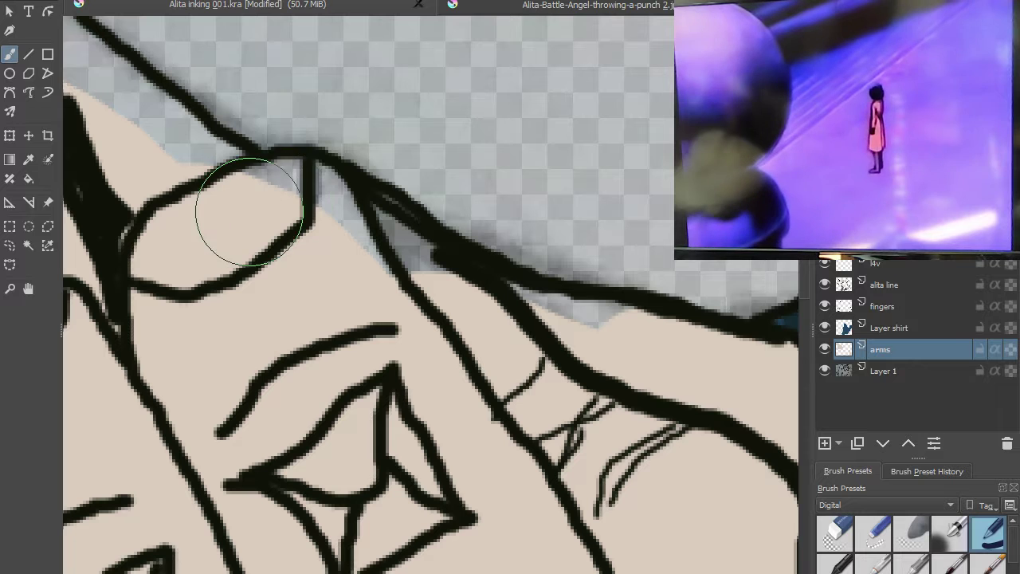
mouse_move(250, 212)
mouse_down()
mouse_move(290, 200)
mouse_move(319, 210)
mouse_move(356, 229)
mouse_move(381, 269)
mouse_move(439, 295)
mouse_move(668, 367)
mouse_up()
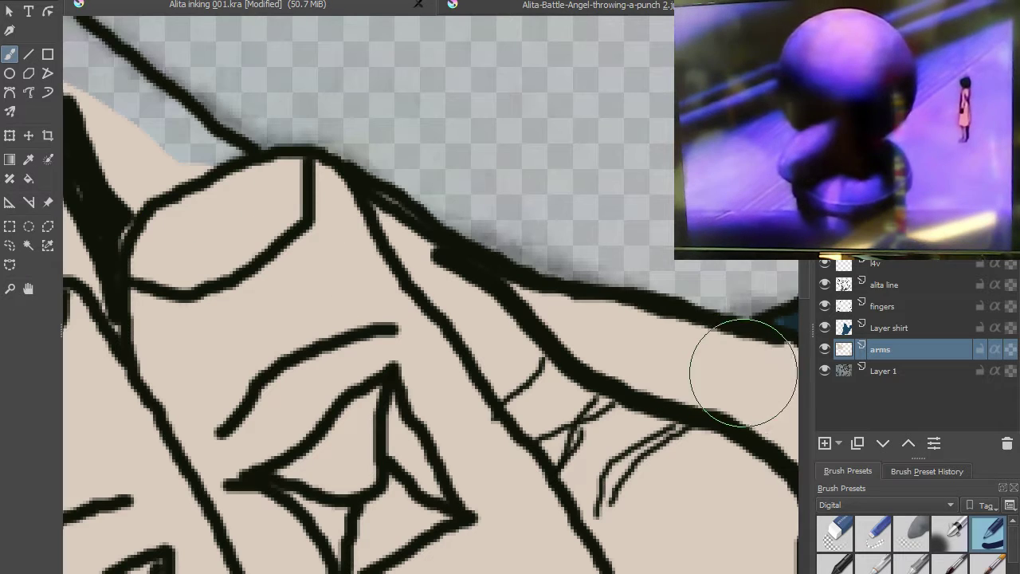
- Undo the last beige stroke, repaint the triangular gap beside the wrist, and extend the beige to the corner of the wrist's end
scroll(375, 296, up, 4)
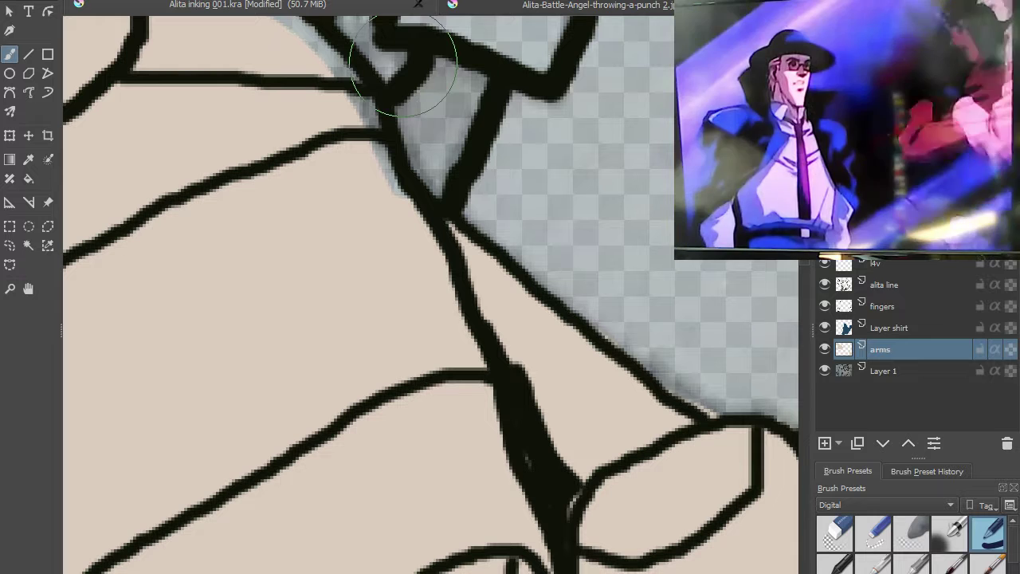
key(ctrl+z)
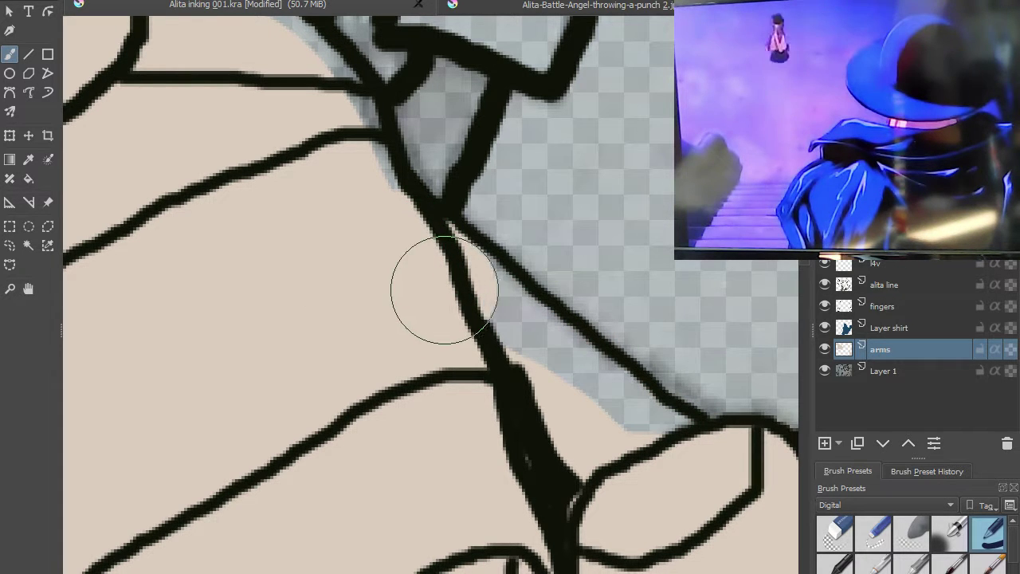
drag(532, 359, 621, 438)
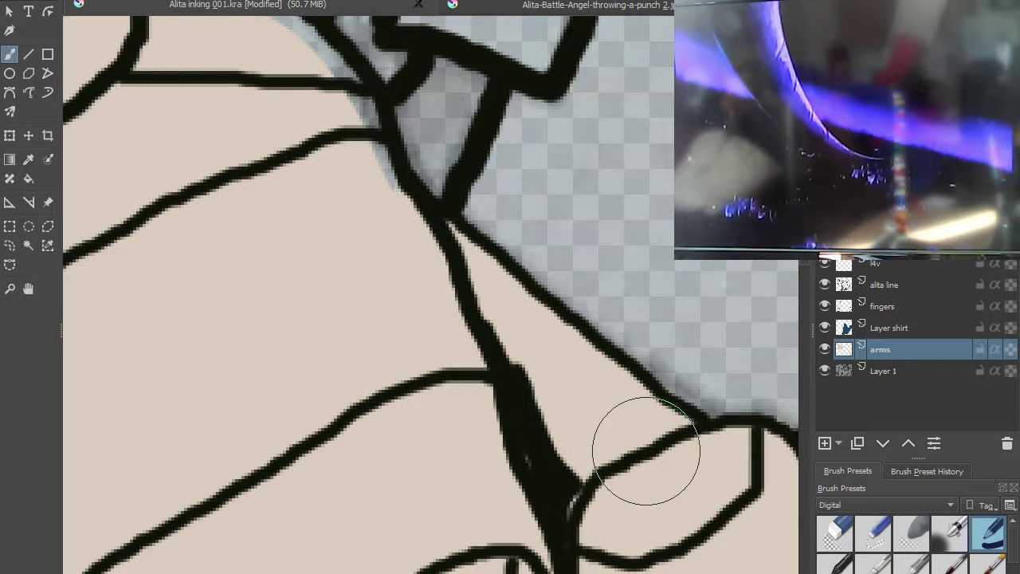
scroll(333, 221, down, 3)
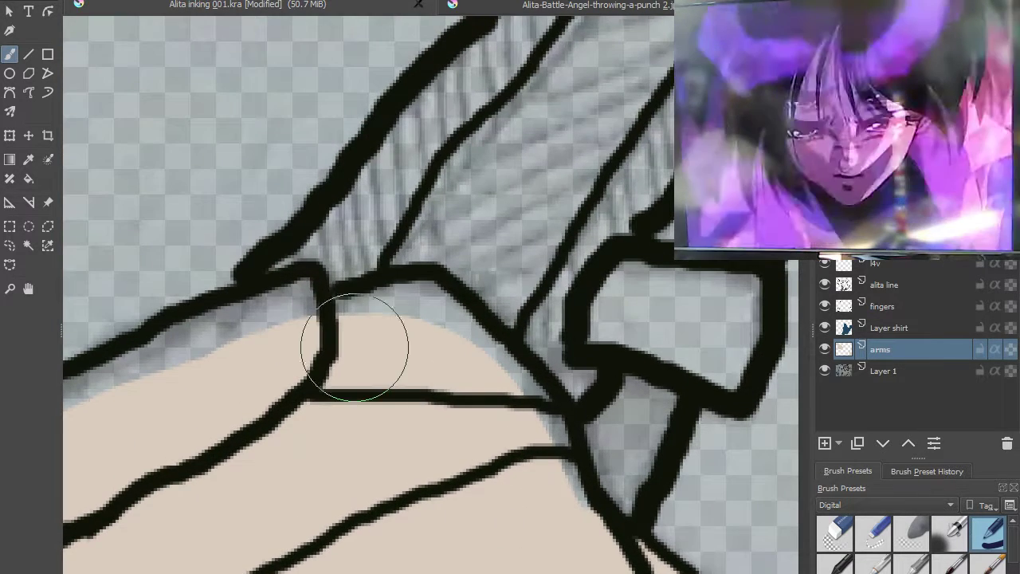
mouse_move(339, 351)
mouse_down()
mouse_move(388, 330)
mouse_move(445, 358)
mouse_move(521, 439)
mouse_move(550, 518)
mouse_up()
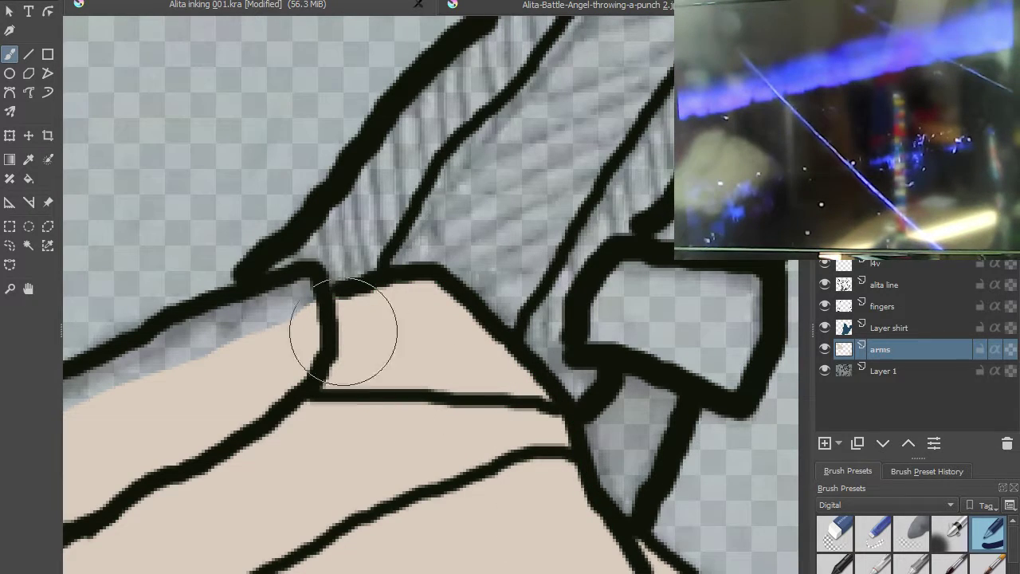
- Fill the wrist's end band with beige up to its corners, and continue along the curved outer contour of the bands below it
mouse_move(289, 328)
mouse_down()
mouse_move(294, 343)
mouse_move(326, 335)
mouse_move(531, 212)
mouse_move(450, 220)
mouse_up()
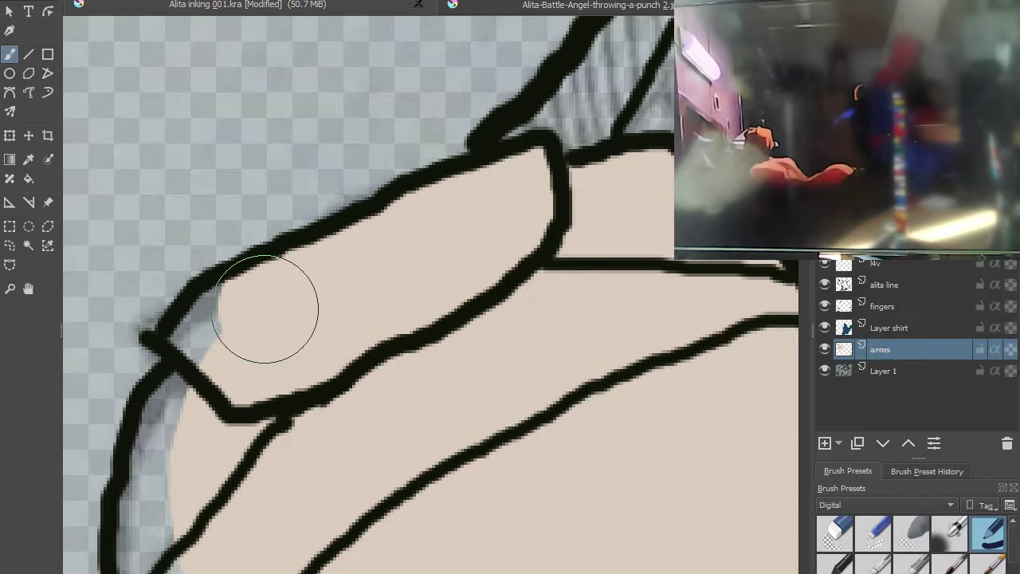
drag(245, 319, 216, 326)
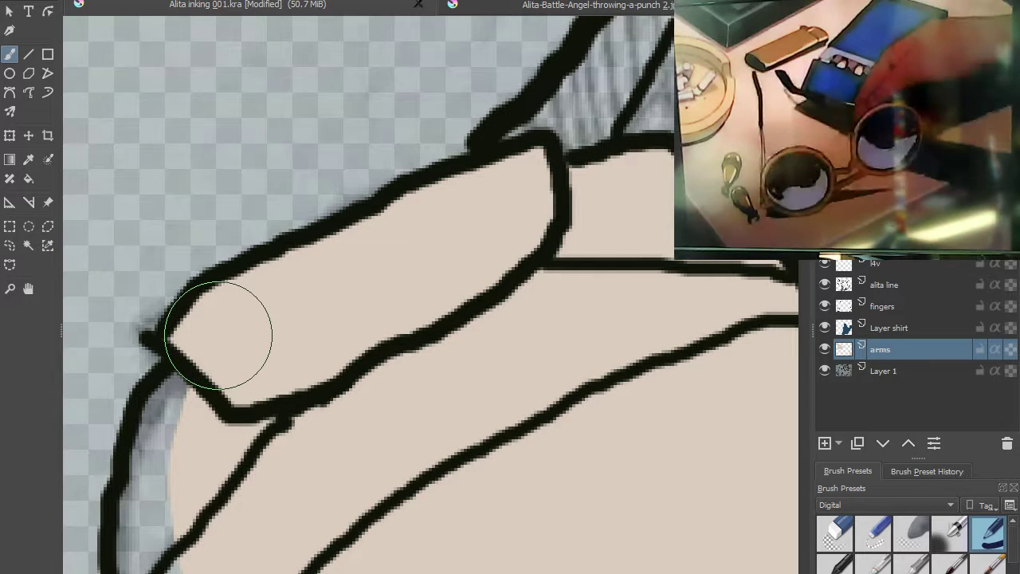
drag(312, 401, 464, 130)
mouse_move(353, 170)
mouse_down()
mouse_move(353, 114)
mouse_move(316, 204)
mouse_up()
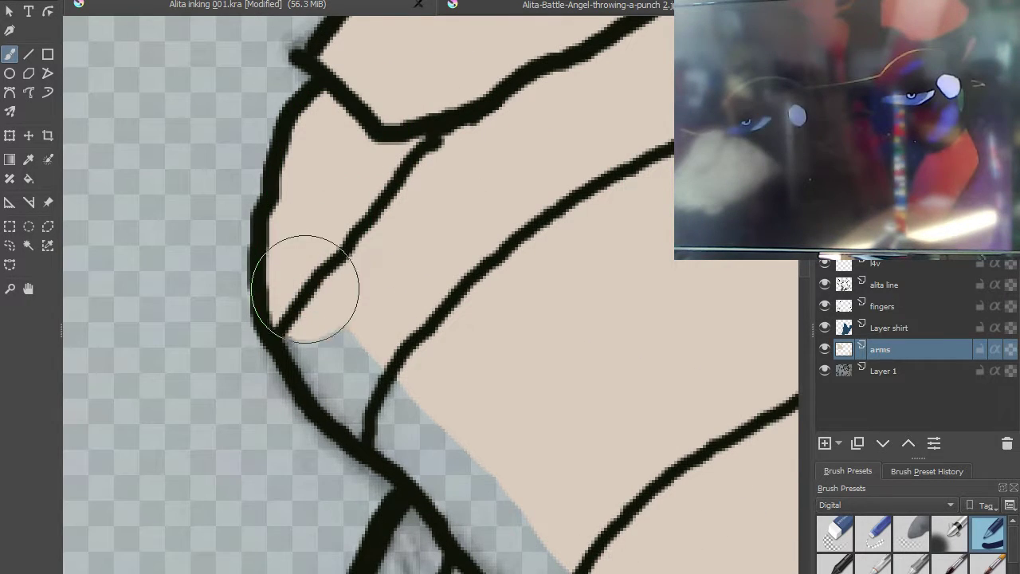
drag(338, 347, 461, 454)
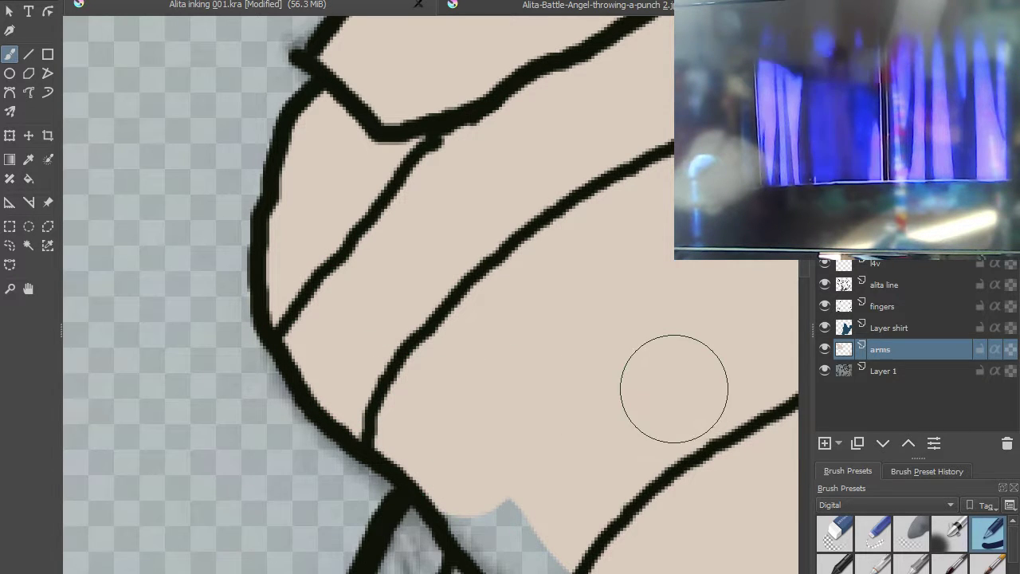
- Fill the remaining gap along the wrist's contour beside the striped cable with beige, down to where the little finger begins
mouse_move(645, 458)
mouse_down()
mouse_move(518, 206)
mouse_move(509, 146)
mouse_up()
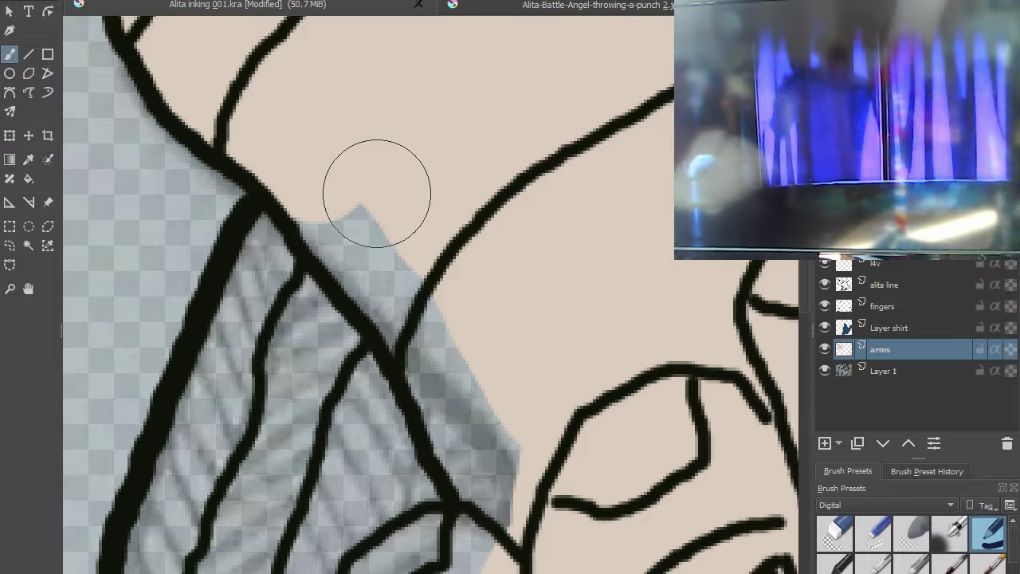
drag(334, 194, 409, 302)
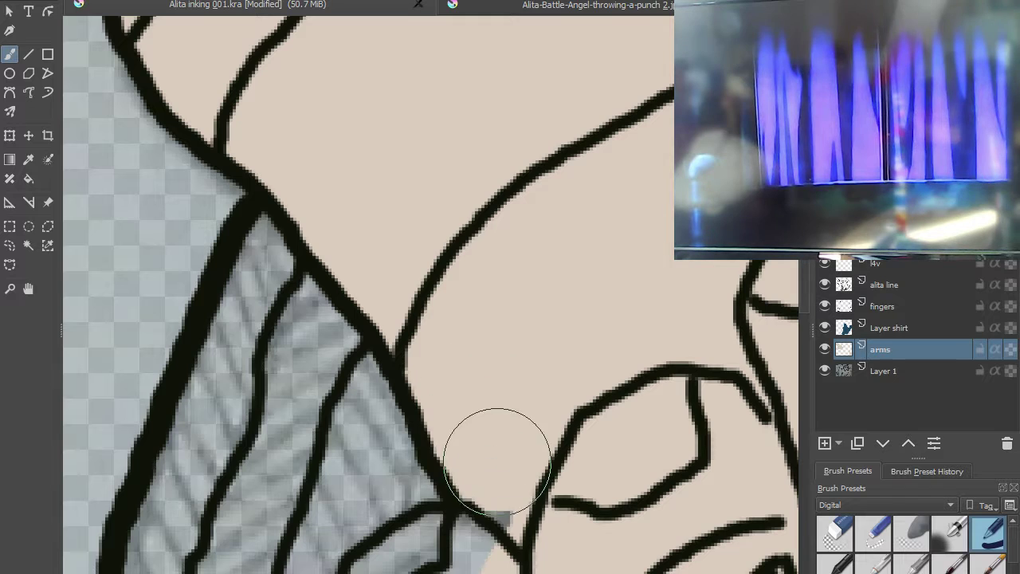
drag(498, 461, 501, 489)
- Paint the little finger's knuckle and its outer edge beige down to the diamond-shaped stud
scroll(542, 449, down, 3)
mouse_move(563, 448)
mouse_down()
mouse_move(598, 360)
mouse_move(611, 214)
mouse_up()
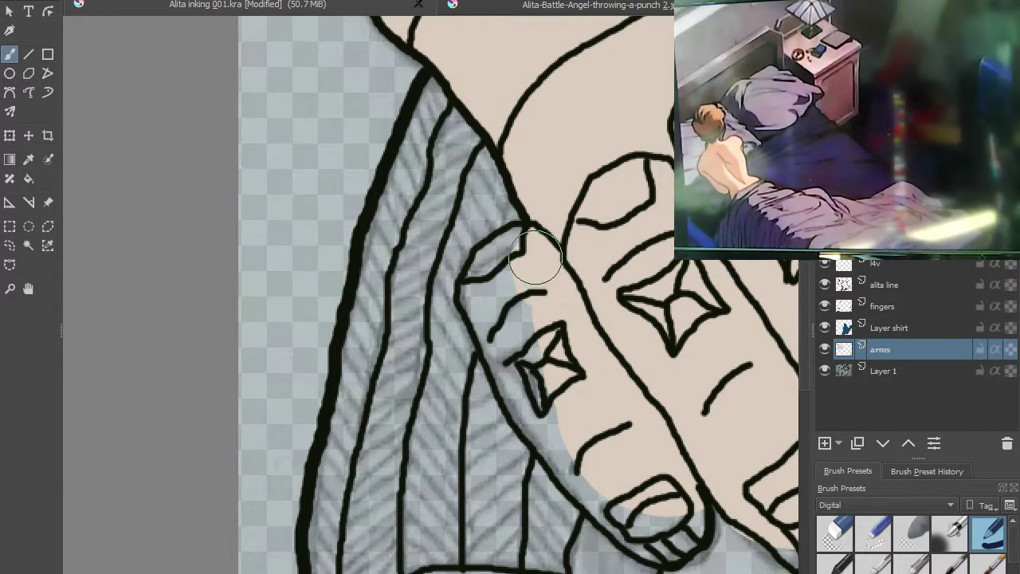
drag(524, 239, 510, 257)
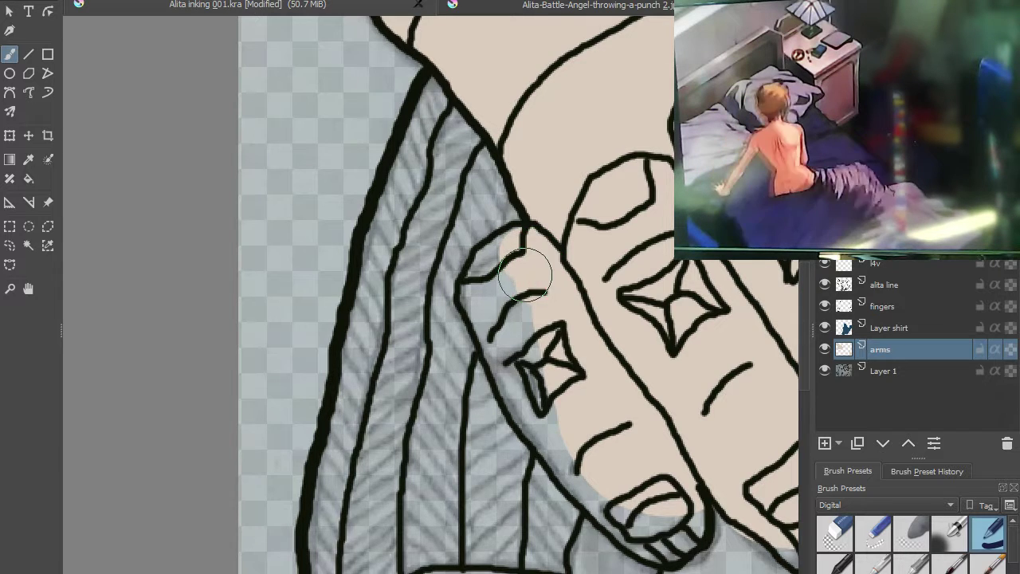
scroll(520, 247, up, 1)
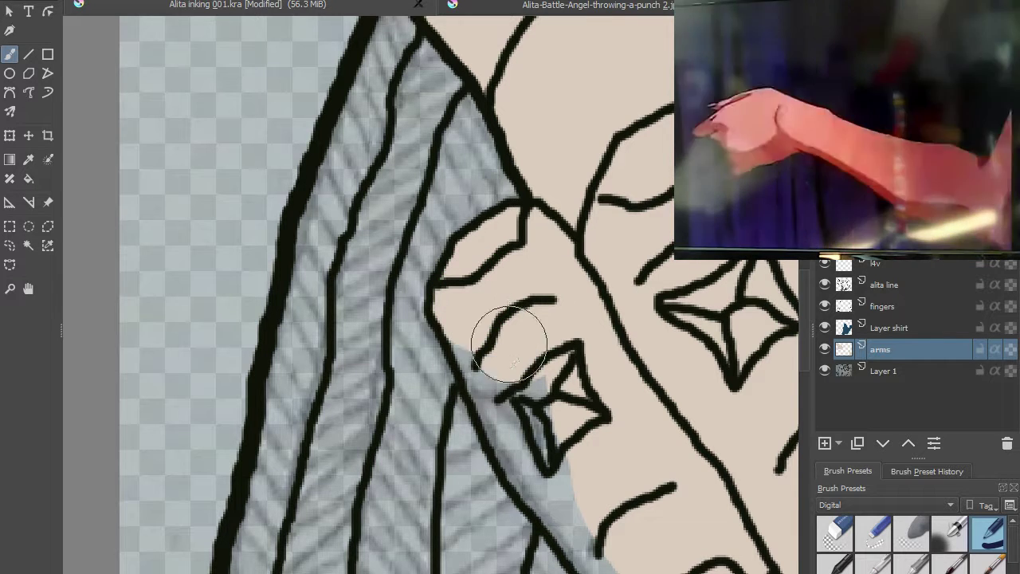
drag(505, 313, 477, 365)
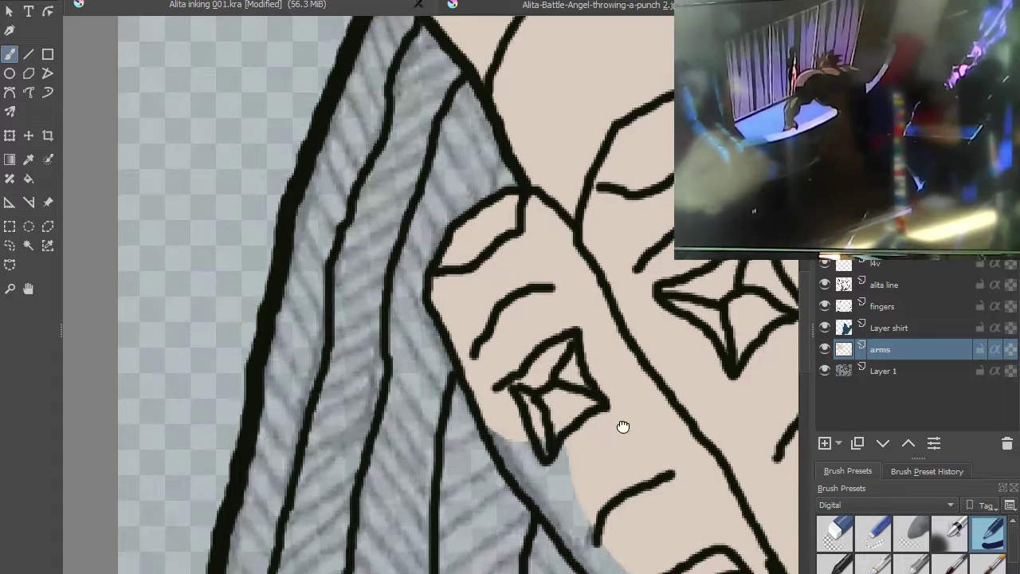
- Fill the lower half of the little finger with beige along its outer contour, including the nail plate and the segmented fingertip
drag(622, 426, 559, 234)
scroll(547, 308, up, 5)
scroll(540, 295, down, 2)
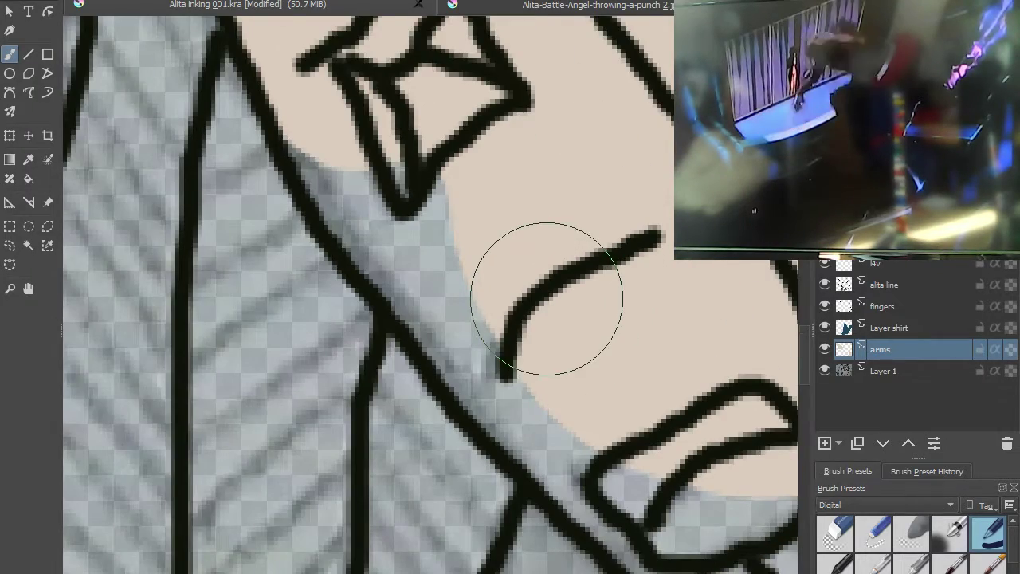
scroll(547, 296, down, 1)
scroll(431, 186, up, 1)
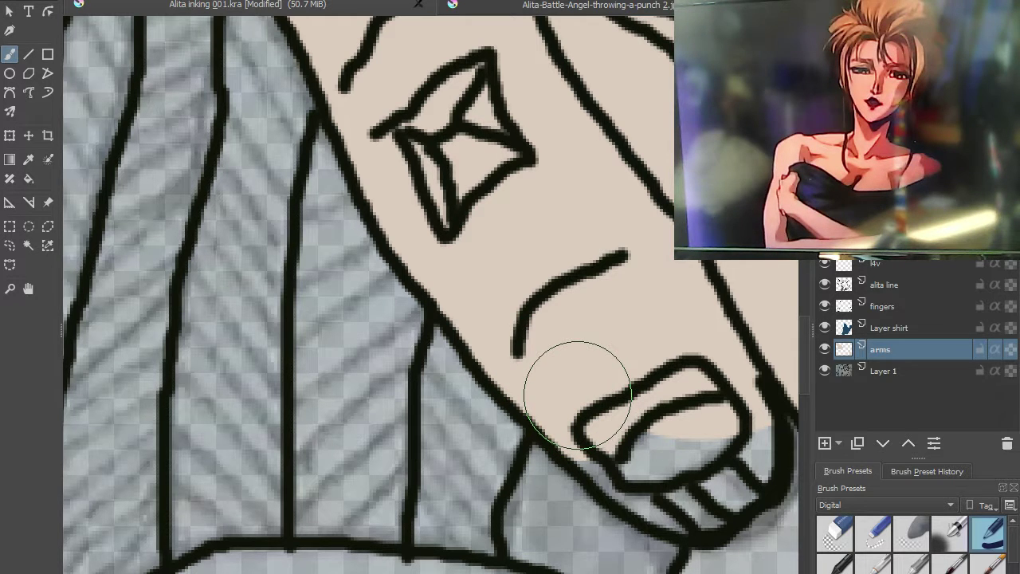
drag(712, 404, 724, 430)
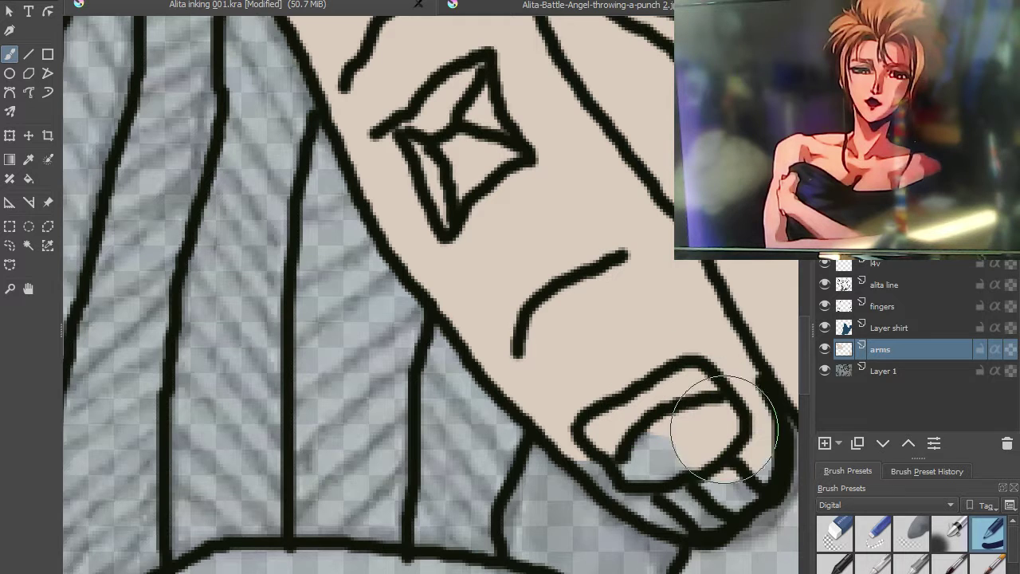
drag(698, 477, 658, 471)
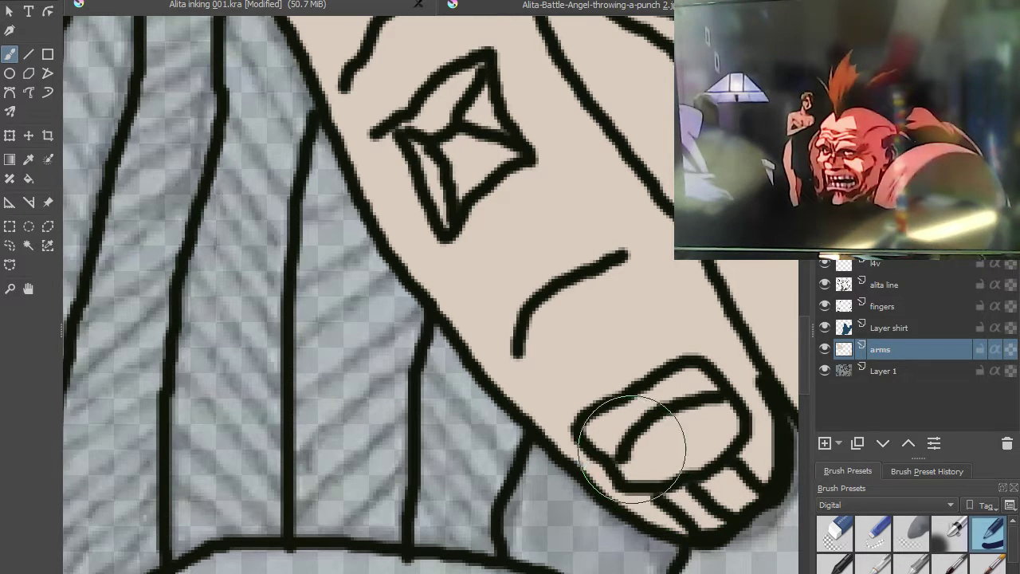
- Fill the tip of the ring finger with beige out to its contour, including the segments below the nail plate
scroll(597, 359, down, 4)
mouse_move(661, 319)
mouse_down()
mouse_move(540, 266)
mouse_move(486, 178)
mouse_up()
scroll(546, 289, up, 3)
scroll(500, 246, up, 1)
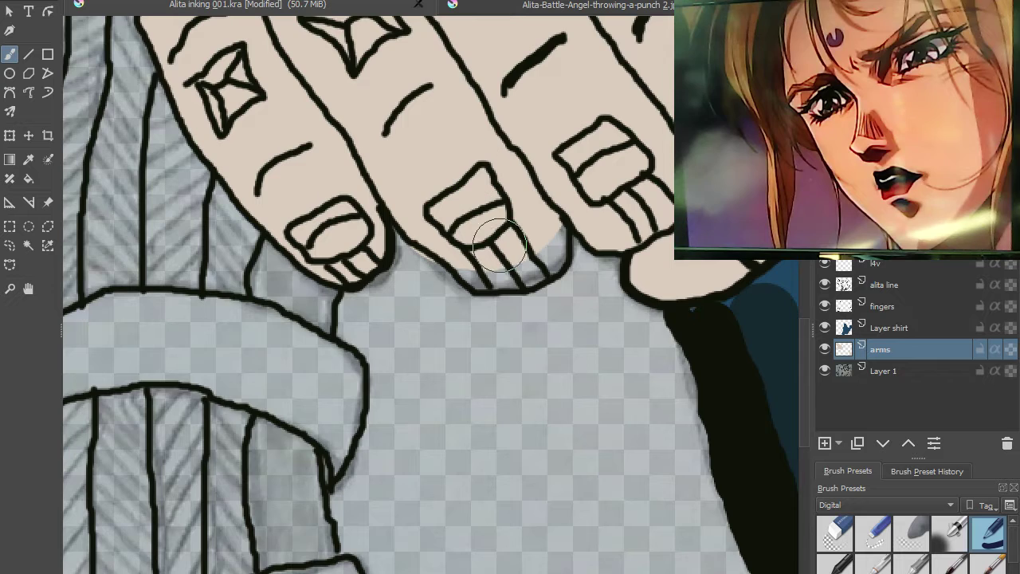
scroll(500, 246, up, 2)
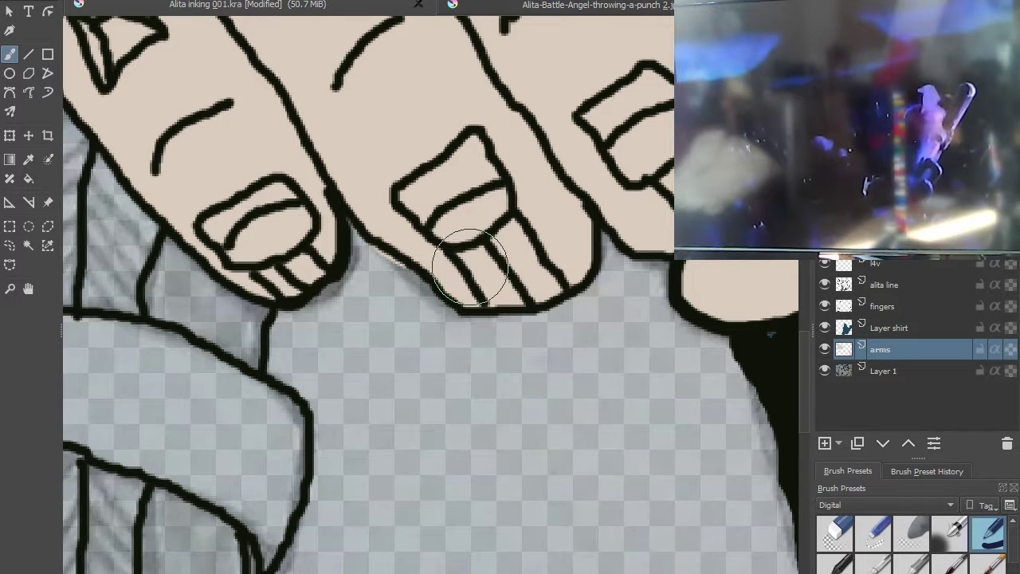
- Erase the beige that spills outside the ring finger's contour, in the gap beside the little fingertip
click(834, 533)
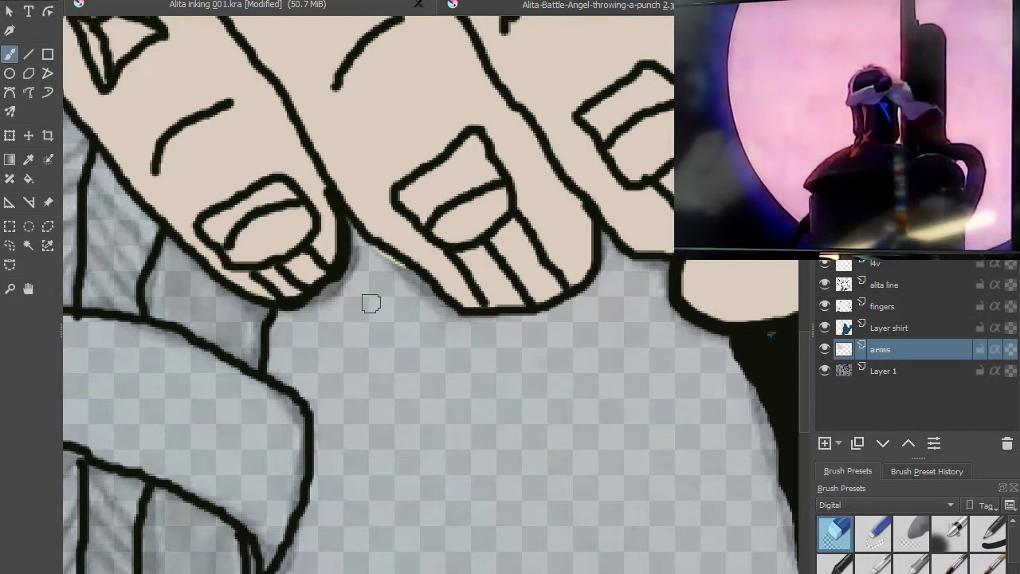
scroll(371, 303, up, 3)
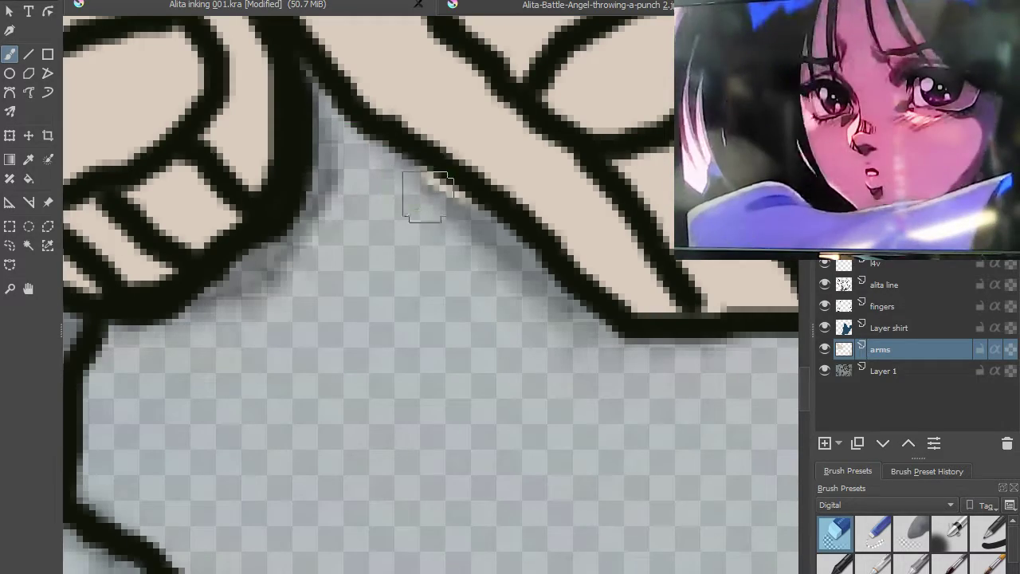
scroll(439, 283, down, 4)
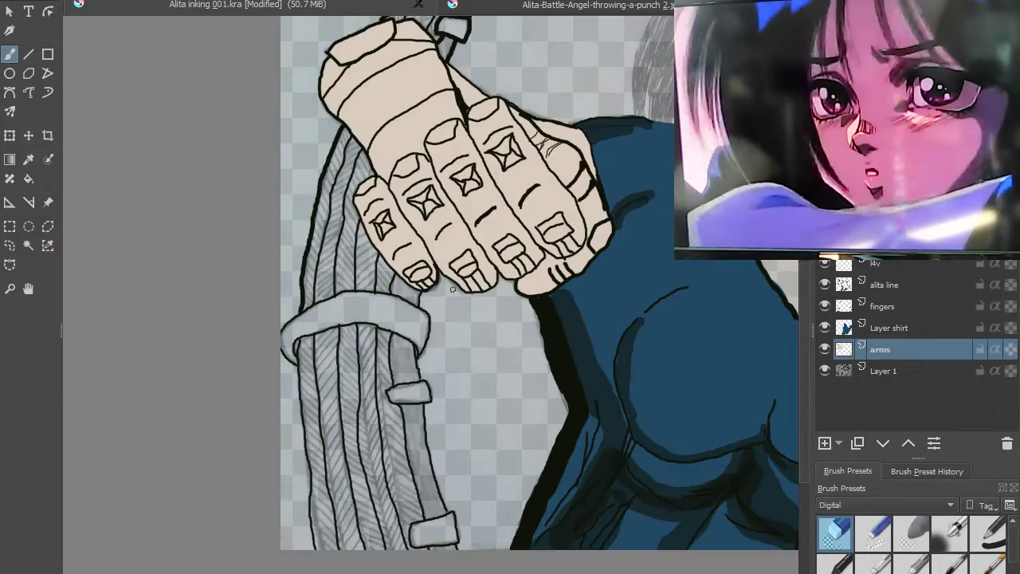
scroll(493, 286, down, 3)
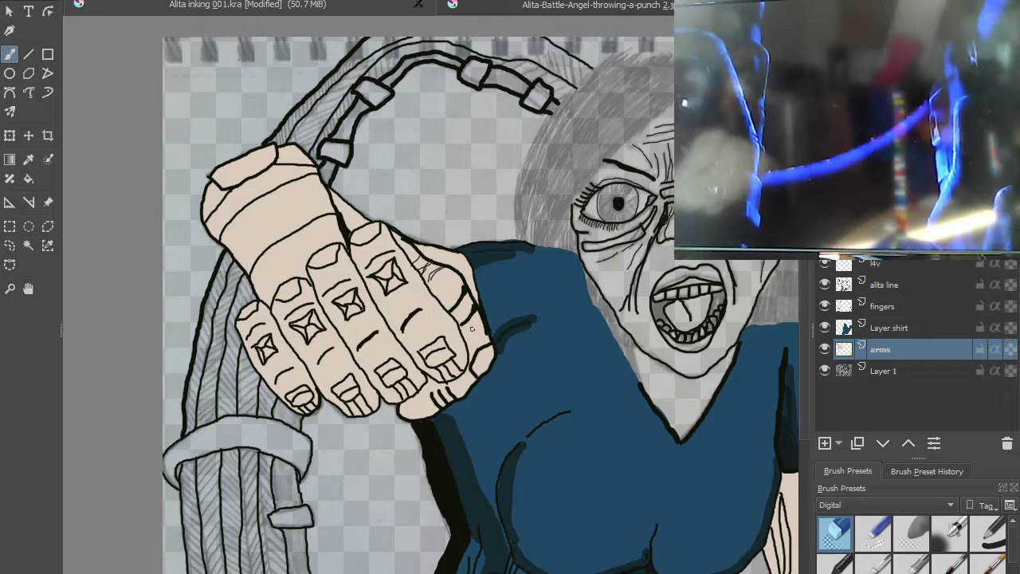
scroll(514, 327, down, 2)
scroll(617, 363, up, 3)
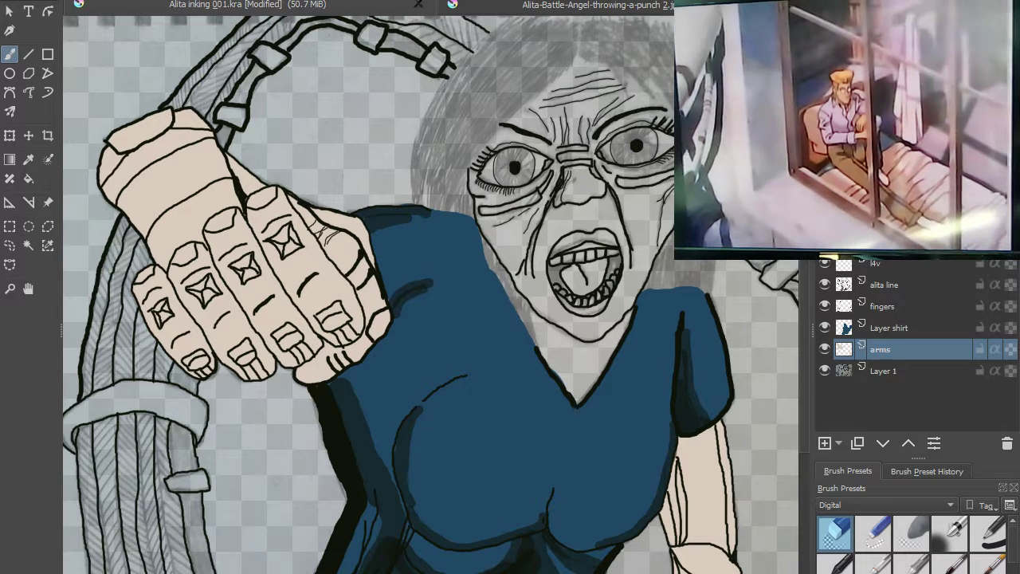
- Reselect the inking brush, sample a facial skin tone from the reference photo, and return to the drawing
click(993, 529)
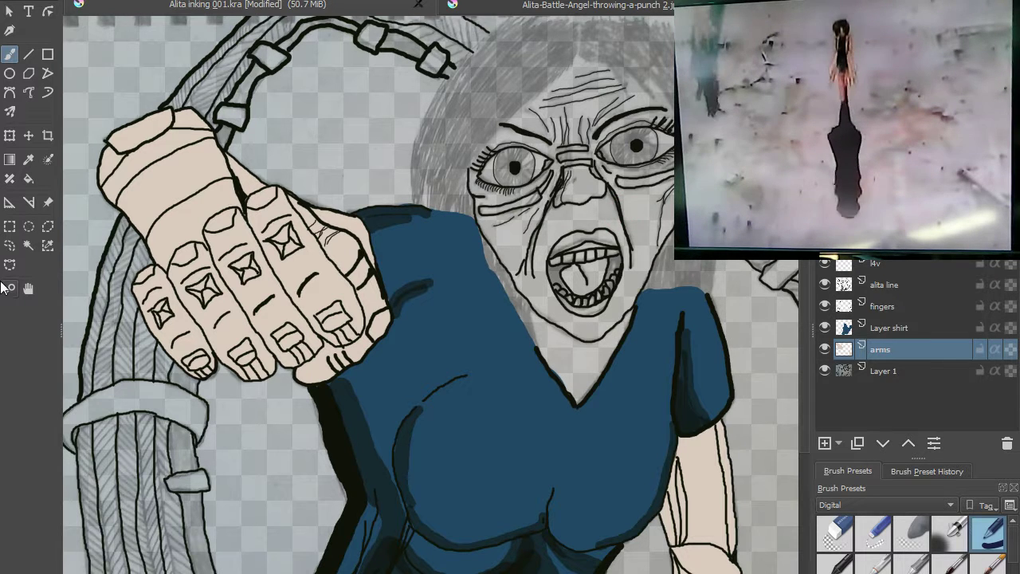
click(631, 6)
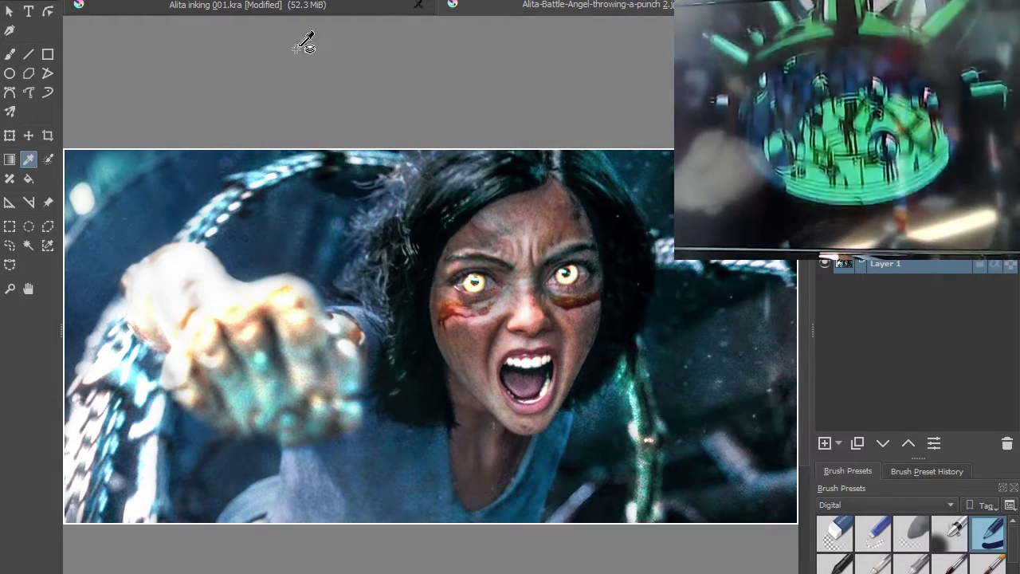
click(319, 6)
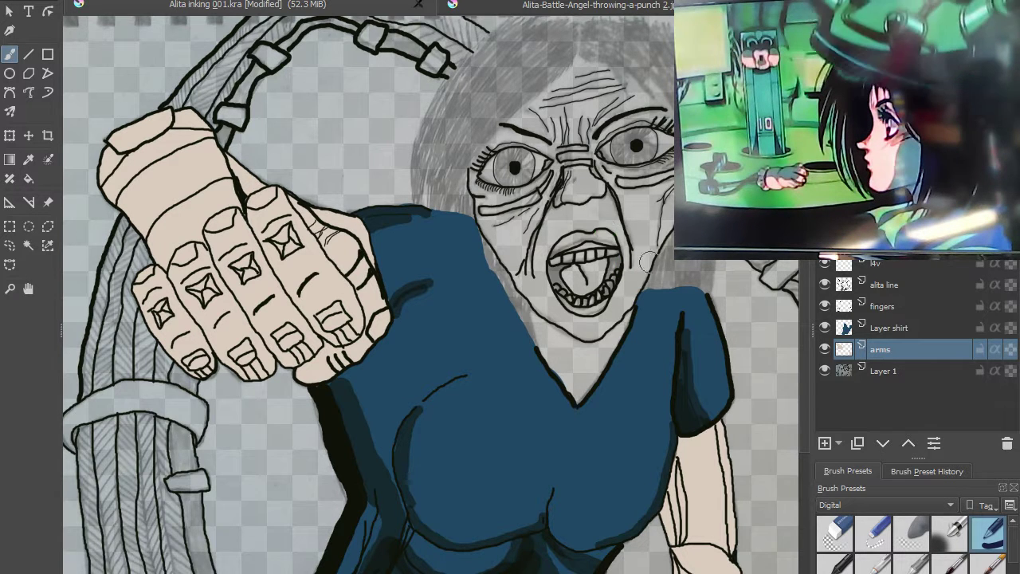
- Rename the "arms" layer as "arms head"
double_click(916, 352)
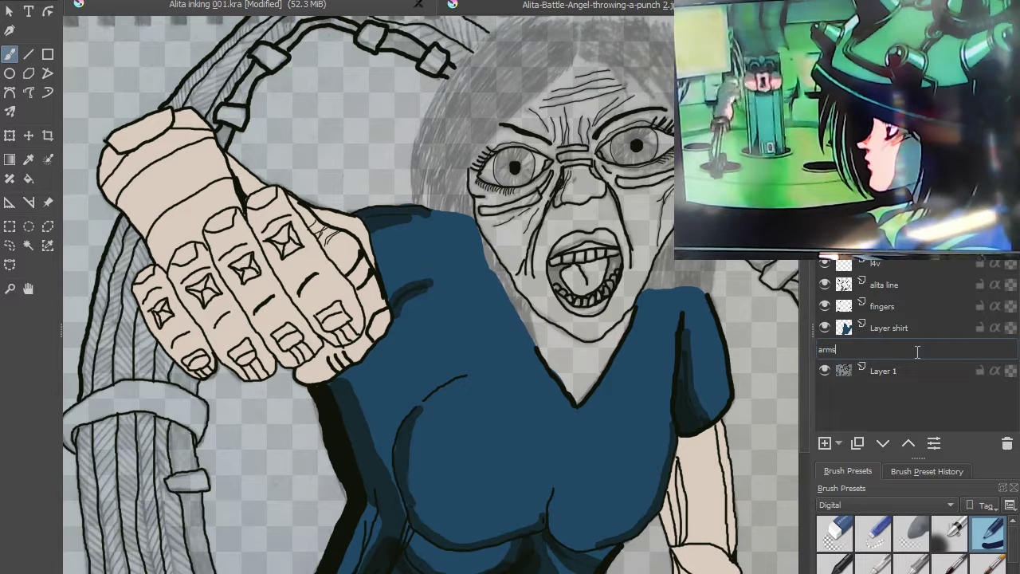
text(head)
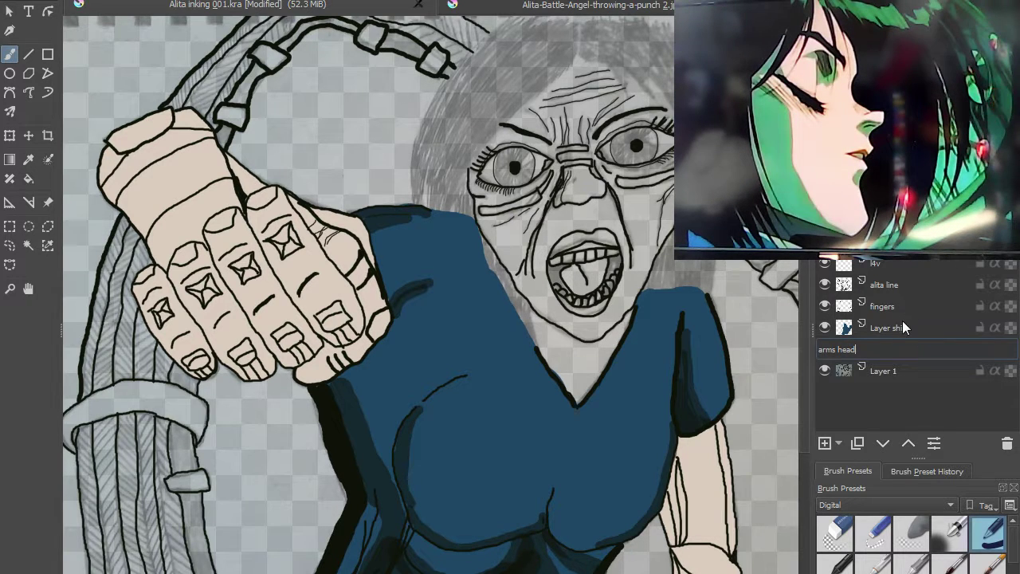
key(Return)
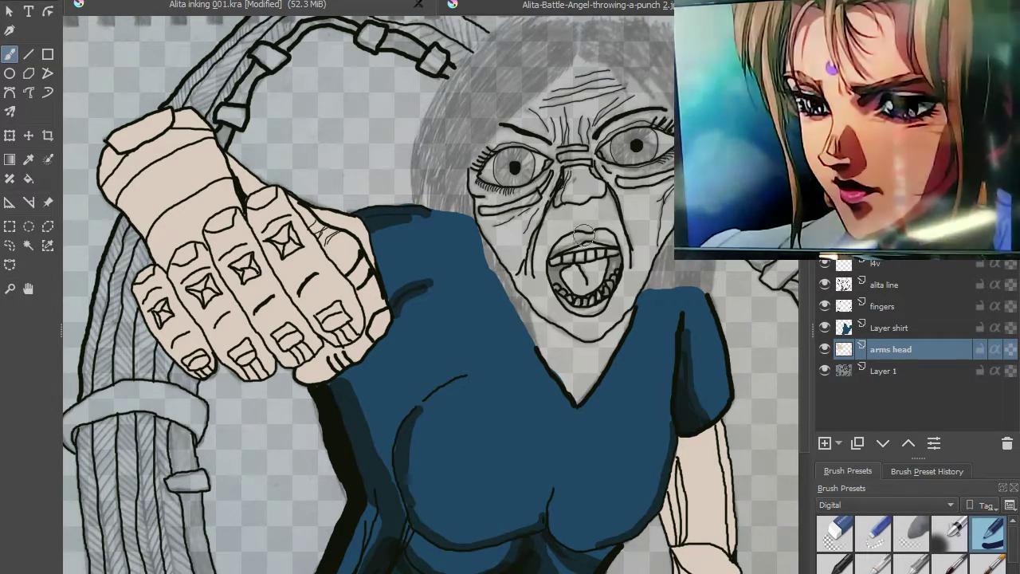
scroll(593, 231, up, 3)
mouse_move(573, 165)
mouse_down()
mouse_move(531, 183)
mouse_move(582, 165)
mouse_up()
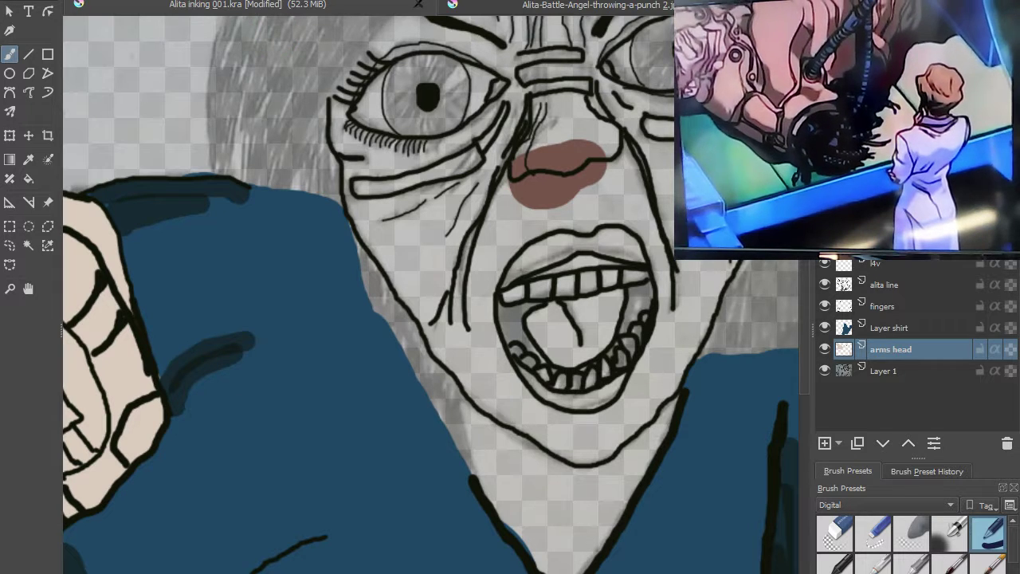
key(ctrl+z)
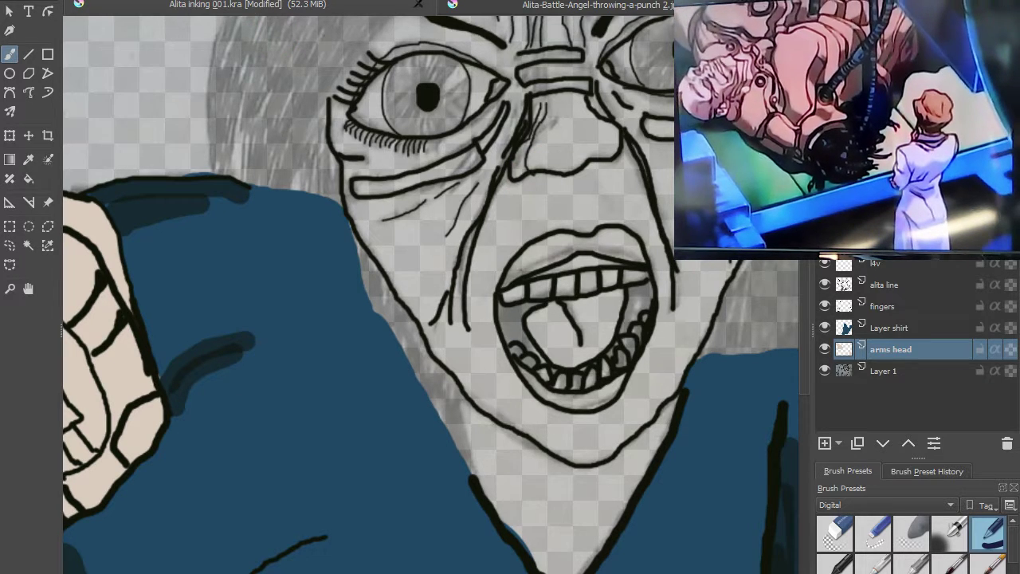
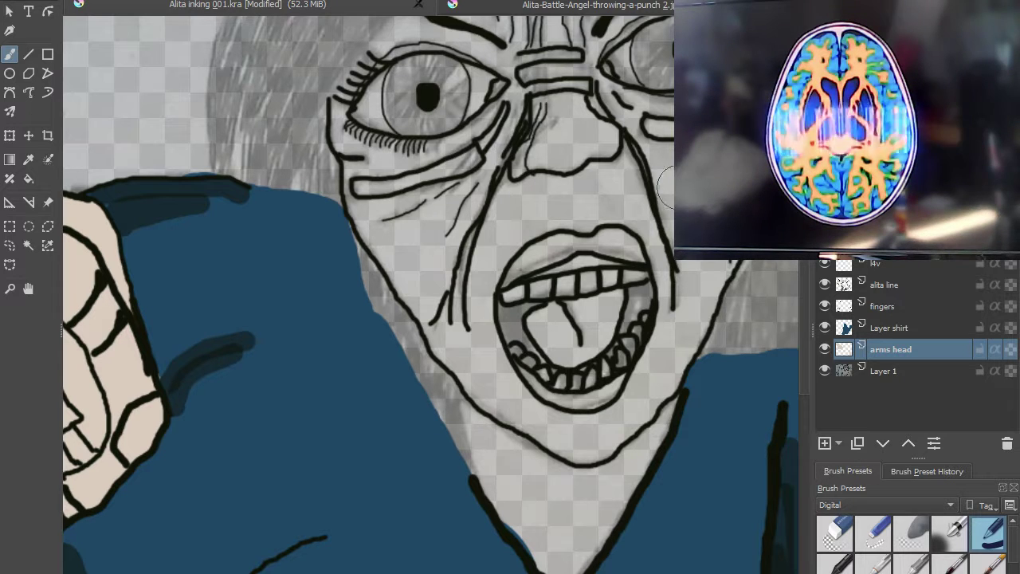
- Paint the nose, nose bridge, upper-lip area and the cheek on the fist's side with an orange-tan skin tone
mouse_move(672, 185)
mouse_down()
mouse_move(625, 186)
mouse_move(594, 146)
mouse_move(670, 174)
mouse_move(672, 160)
mouse_move(630, 148)
mouse_move(592, 162)
mouse_move(588, 114)
mouse_move(576, 99)
mouse_move(574, 143)
mouse_move(563, 148)
mouse_move(559, 110)
mouse_move(538, 157)
mouse_move(514, 168)
mouse_move(588, 188)
mouse_move(519, 160)
mouse_move(503, 201)
mouse_move(479, 199)
mouse_move(504, 180)
mouse_move(480, 163)
mouse_move(511, 142)
mouse_move(558, 60)
mouse_move(596, 99)
mouse_move(666, 126)
mouse_up()
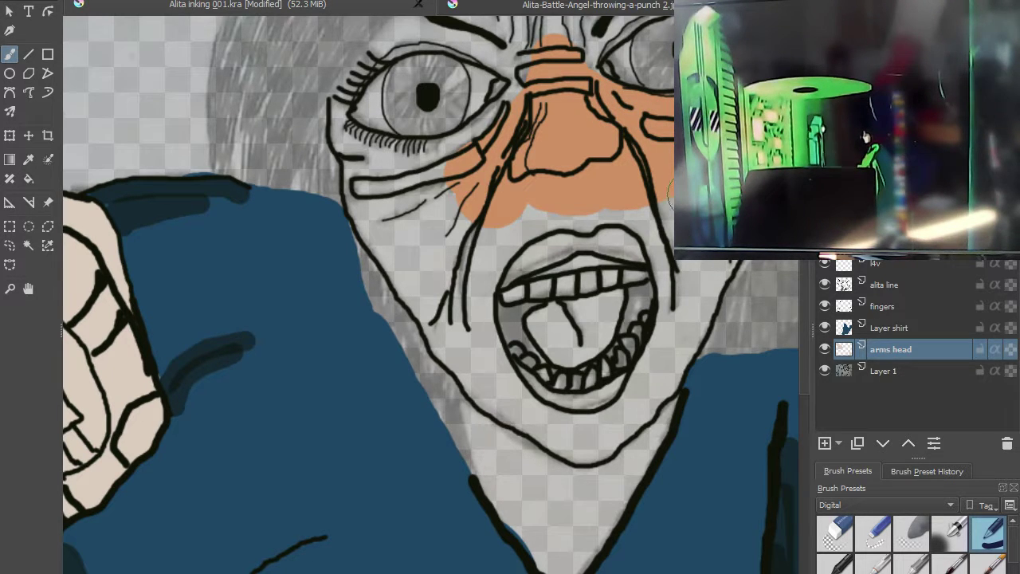
mouse_move(608, 195)
mouse_down()
mouse_move(530, 206)
mouse_move(492, 248)
mouse_up()
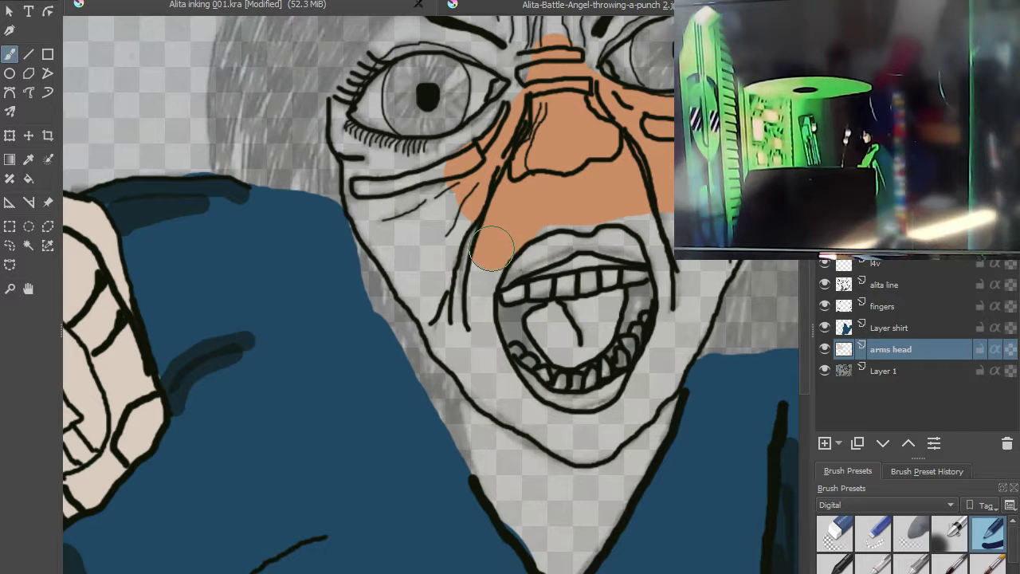
drag(475, 291, 479, 271)
mouse_move(450, 196)
mouse_down()
mouse_move(403, 187)
mouse_move(466, 164)
mouse_move(524, 103)
mouse_move(481, 137)
mouse_move(362, 171)
mouse_move(384, 249)
mouse_move(444, 227)
mouse_move(403, 239)
mouse_move(397, 263)
mouse_move(422, 285)
mouse_move(439, 283)
mouse_move(482, 350)
mouse_move(469, 349)
mouse_move(448, 309)
mouse_move(458, 191)
mouse_up()
- Extend the orange-tan skin tone along the jaw contour, across the chin and up the other side of the mouth
scroll(451, 277, up, 3)
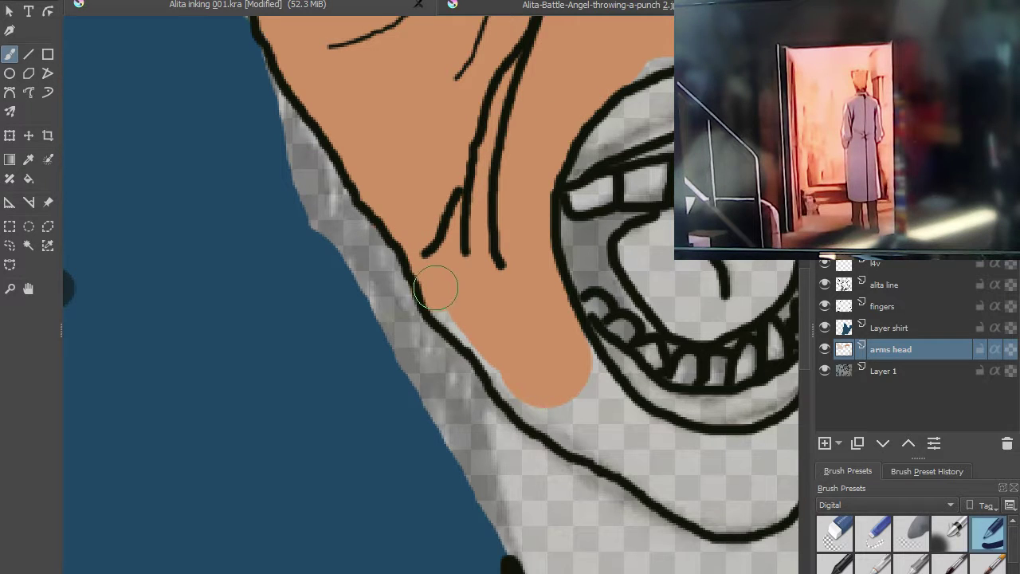
mouse_move(513, 378)
mouse_down()
mouse_move(547, 413)
mouse_move(726, 514)
mouse_move(758, 505)
mouse_move(782, 473)
mouse_move(774, 444)
mouse_move(745, 451)
mouse_move(656, 426)
mouse_move(610, 405)
mouse_move(583, 367)
mouse_move(549, 376)
mouse_move(593, 424)
mouse_move(724, 487)
mouse_move(764, 483)
mouse_move(453, 439)
mouse_up()
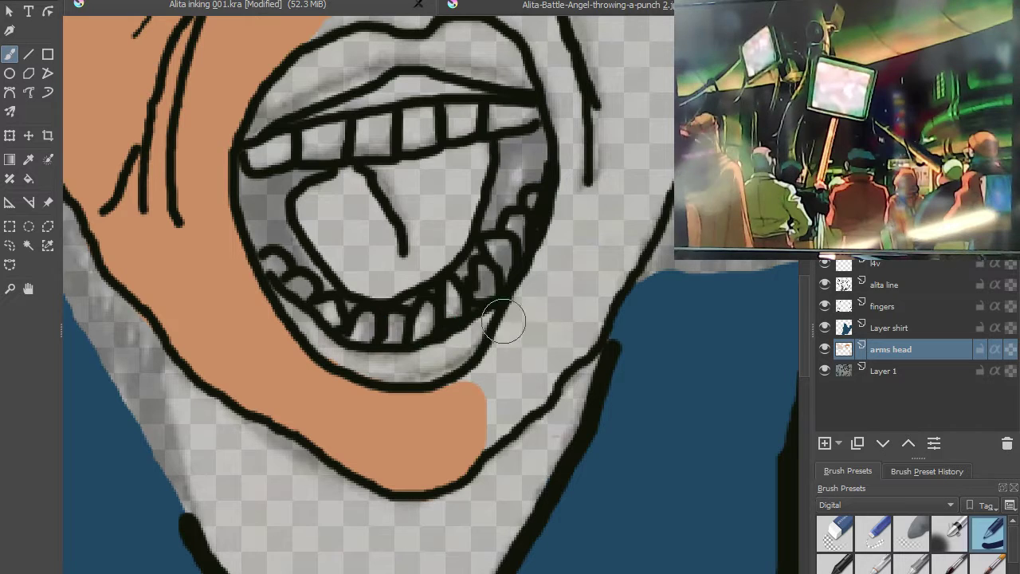
mouse_move(567, 228)
mouse_down()
mouse_move(454, 417)
mouse_move(482, 407)
mouse_move(469, 435)
mouse_move(552, 361)
mouse_move(493, 474)
mouse_move(580, 346)
mouse_move(536, 467)
mouse_up()
- Fill the V-shaped neck area between the chin and the shirt collar with the orange-tan skin tone
mouse_move(572, 409)
mouse_down()
mouse_move(502, 526)
mouse_move(442, 573)
mouse_move(483, 487)
mouse_move(444, 534)
mouse_move(170, 368)
mouse_move(223, 539)
mouse_move(263, 544)
mouse_move(228, 408)
mouse_up()
drag(338, 473, 329, 218)
mouse_move(266, 354)
mouse_down()
mouse_move(355, 475)
mouse_move(403, 420)
mouse_up()
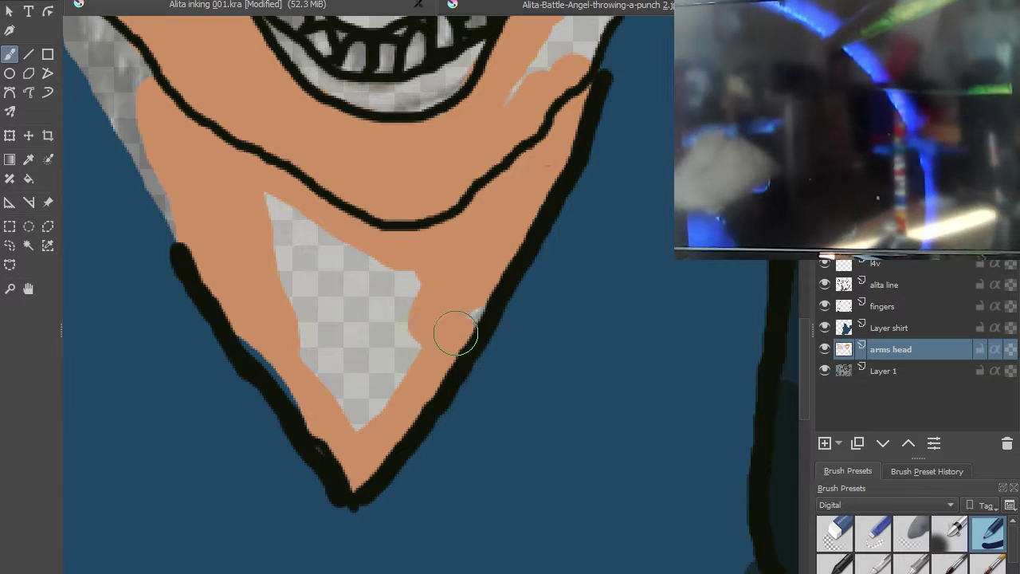
mouse_move(451, 312)
mouse_down()
mouse_move(371, 401)
mouse_move(423, 301)
mouse_move(353, 342)
mouse_move(364, 303)
mouse_up()
mouse_move(298, 330)
mouse_down()
mouse_move(280, 196)
mouse_move(298, 287)
mouse_up()
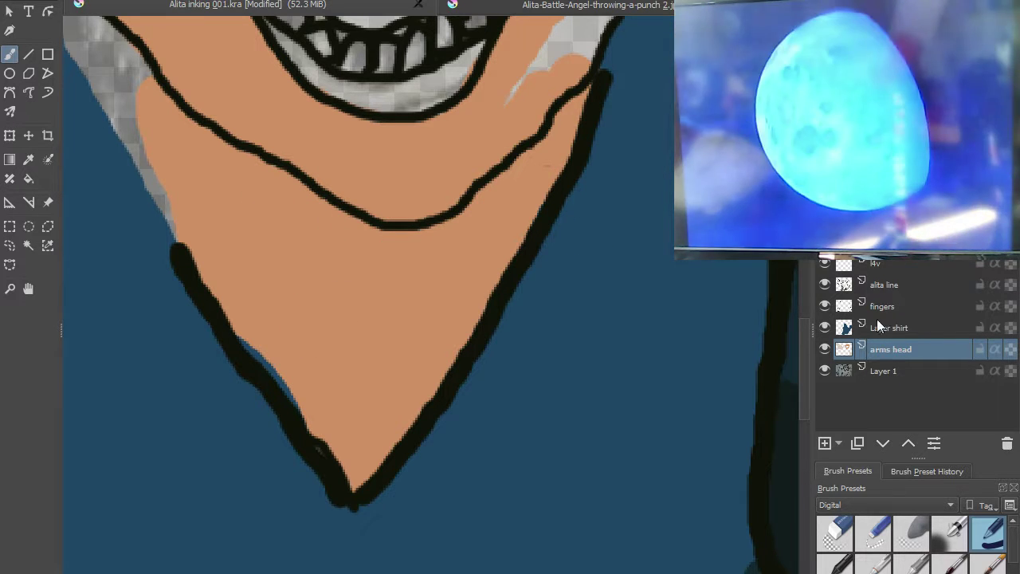
- Erase the blue sliver inside the neckline on the "Layer shirt" layer and reselect the inking brush
click(899, 326)
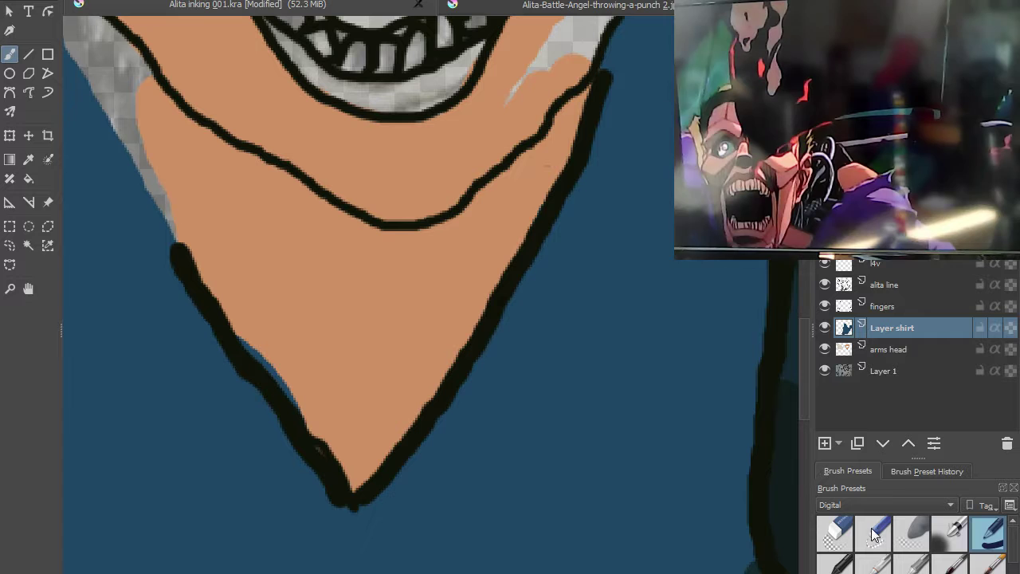
click(835, 532)
mouse_move(261, 266)
mouse_down()
mouse_move(272, 305)
mouse_move(335, 380)
mouse_up()
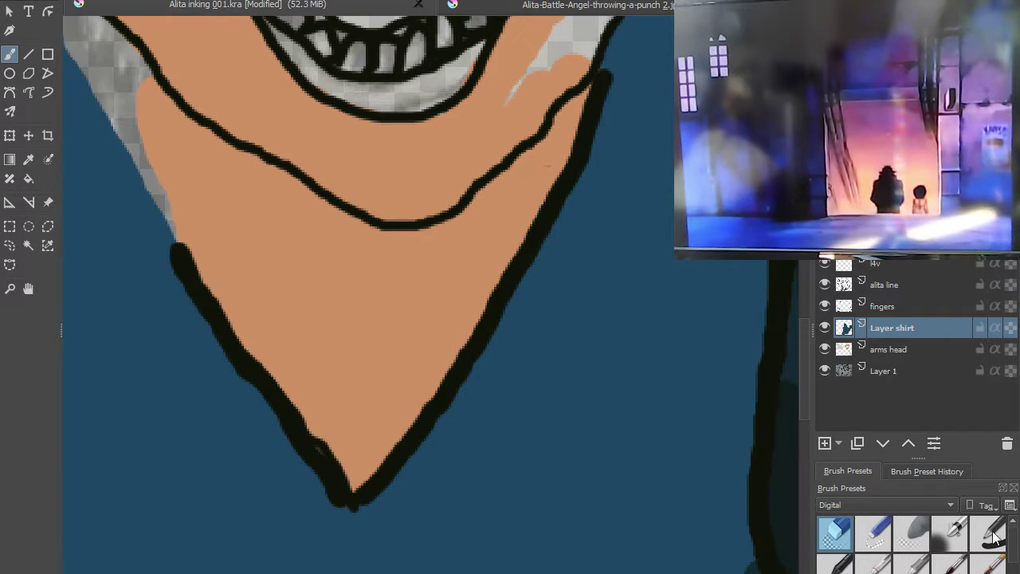
click(990, 533)
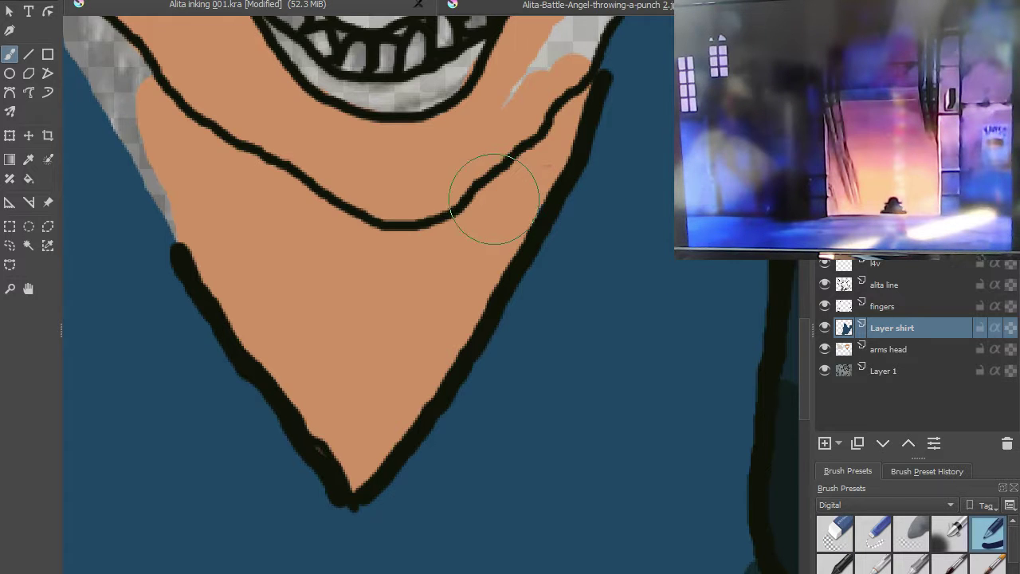
scroll(497, 183, down, 1)
scroll(507, 203, down, 3)
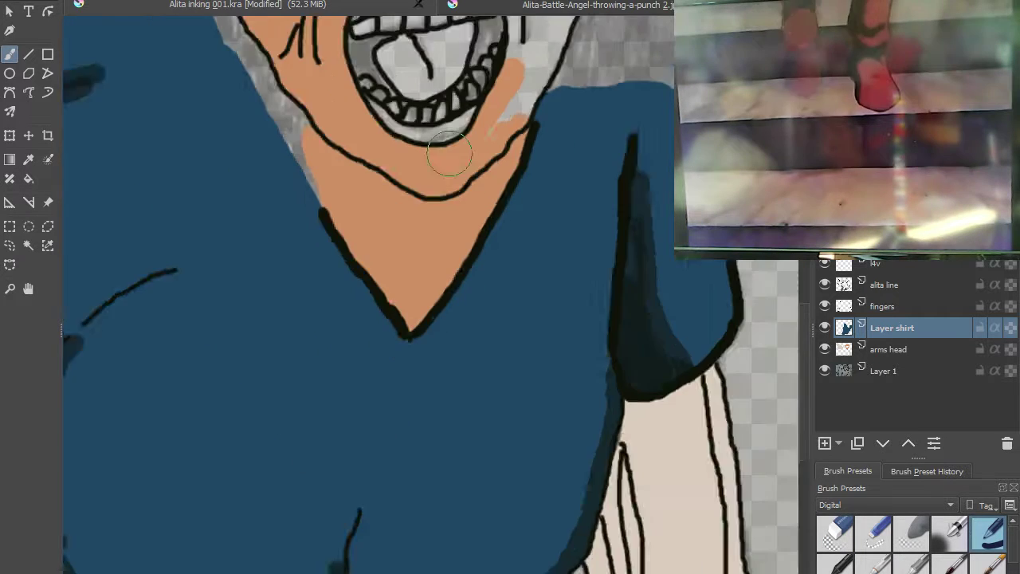
scroll(355, 235, up, 1)
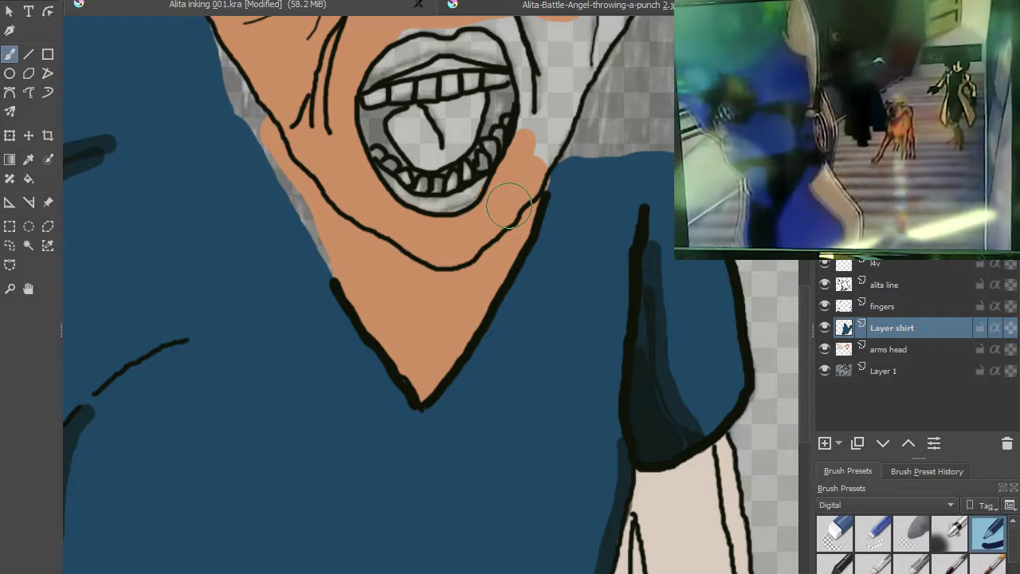
mouse_move(527, 166)
mouse_down()
mouse_move(549, 180)
mouse_move(503, 199)
mouse_up()
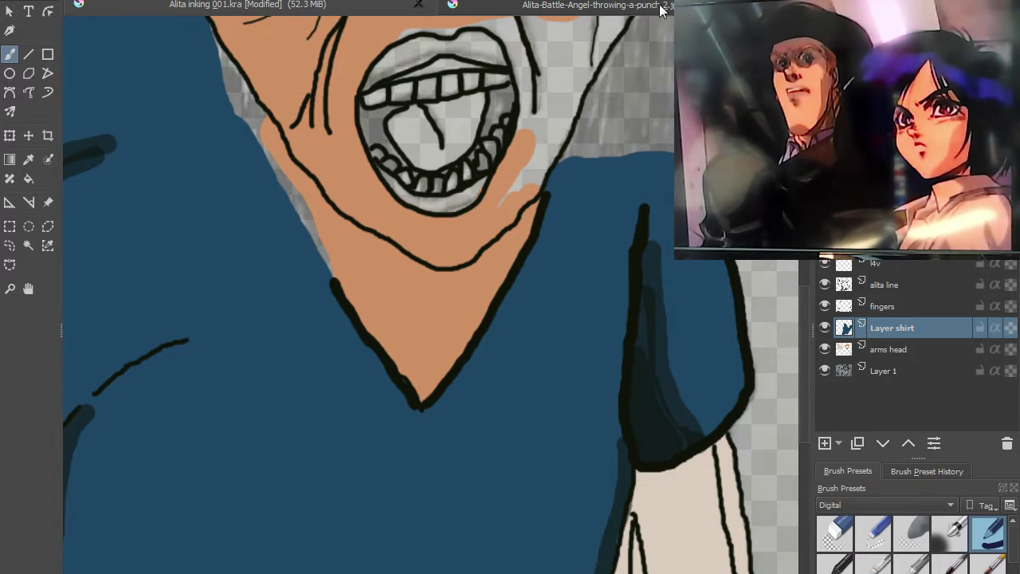
scroll(514, 191, up, 2)
mouse_move(547, 88)
mouse_down()
mouse_move(565, 75)
mouse_move(488, 230)
mouse_up()
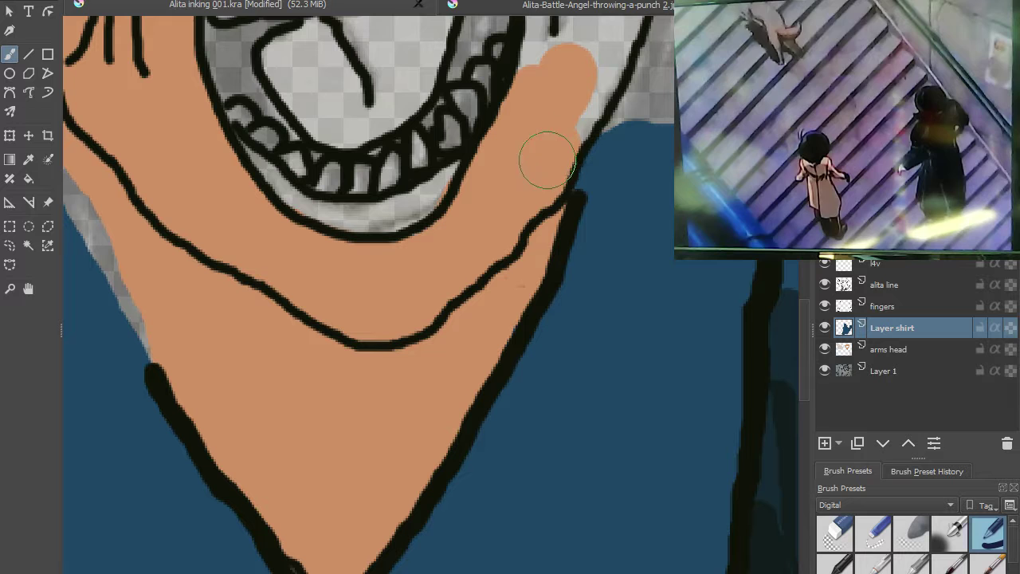
drag(552, 141, 601, 53)
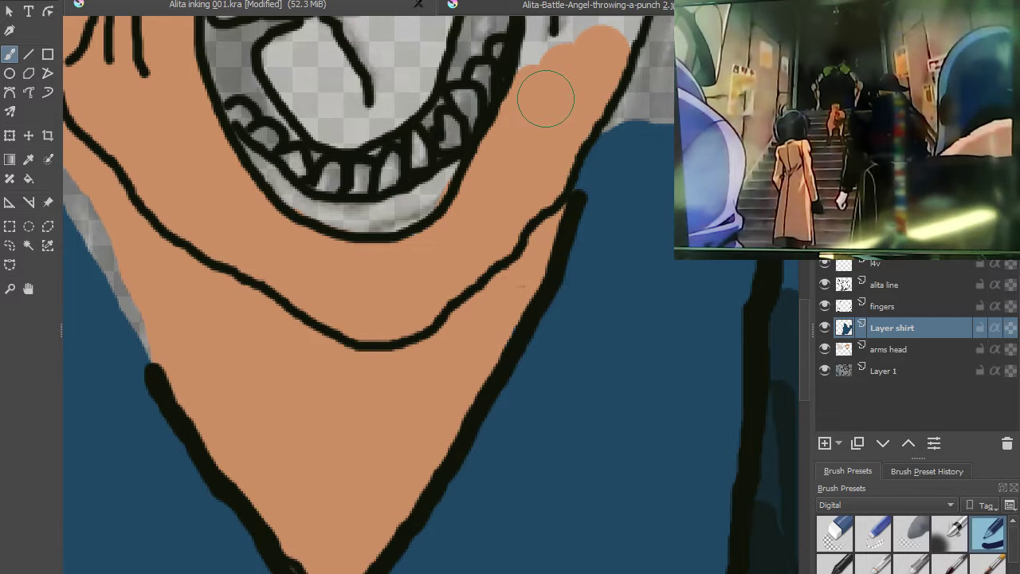
scroll(541, 84, down, 5)
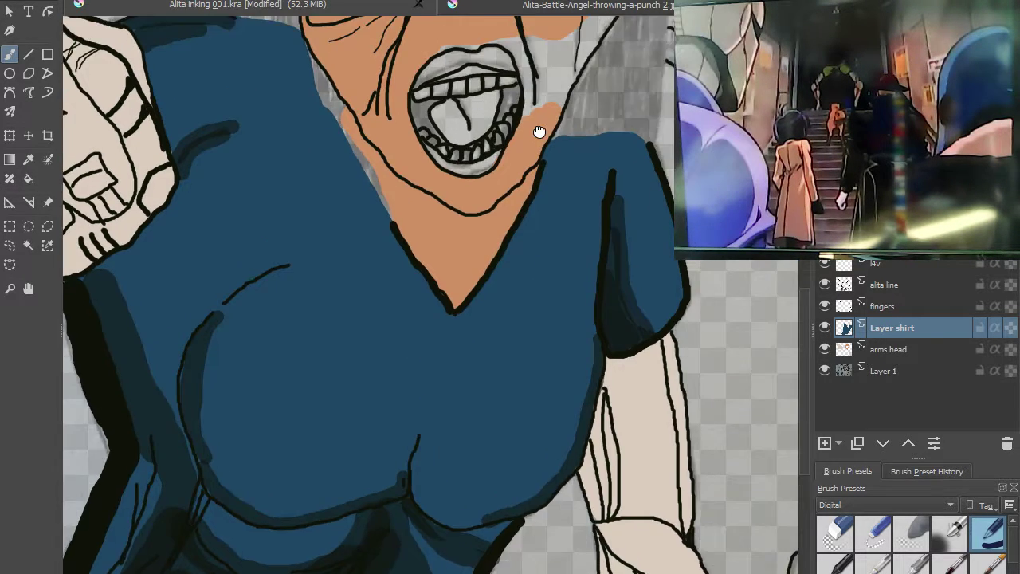
scroll(502, 246, up, 3)
scroll(487, 195, up, 1)
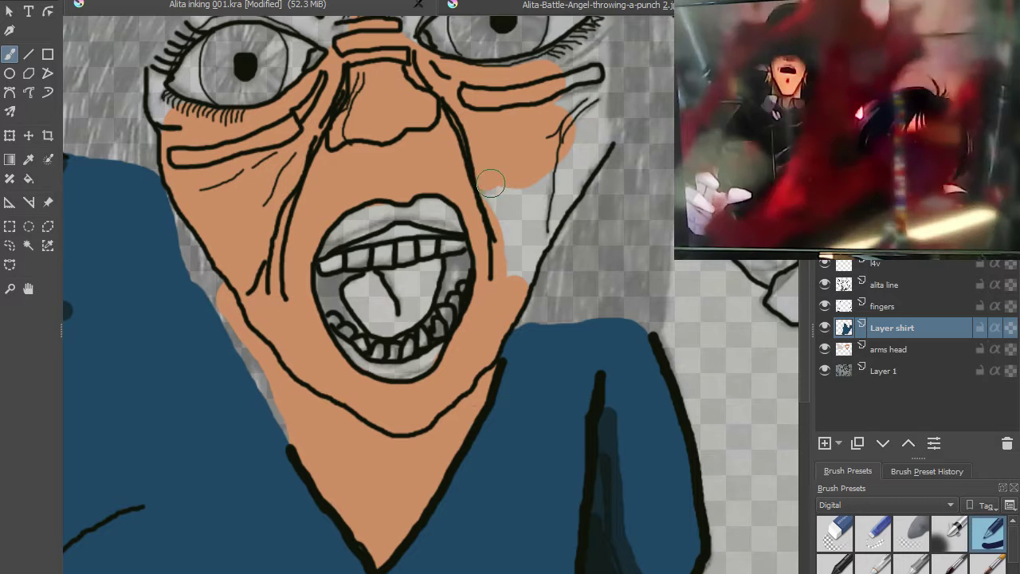
mouse_move(504, 249)
mouse_down()
mouse_move(513, 280)
mouse_move(517, 189)
mouse_move(596, 110)
mouse_move(585, 155)
mouse_move(600, 133)
mouse_move(577, 165)
mouse_up()
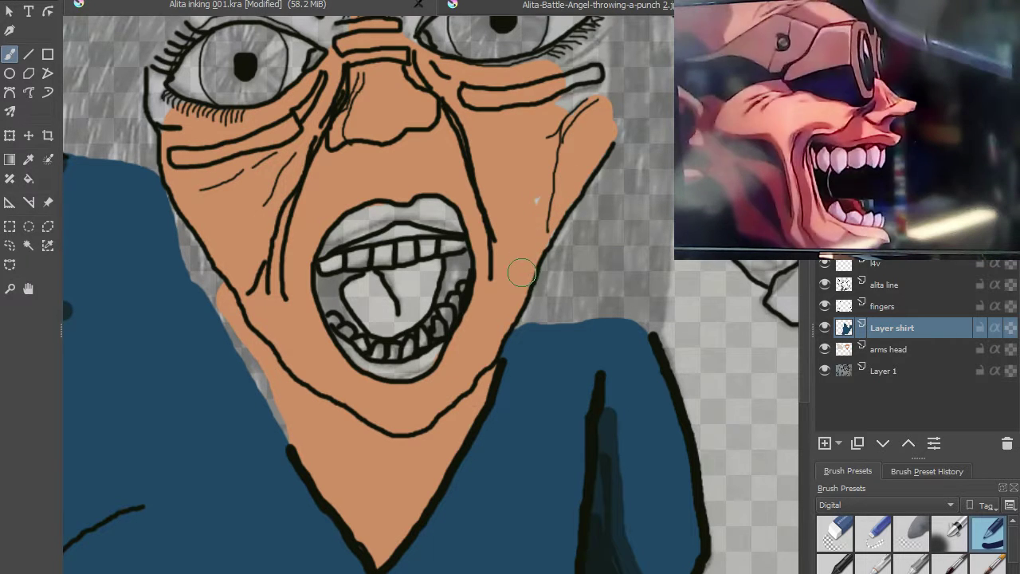
scroll(537, 204, up, 3)
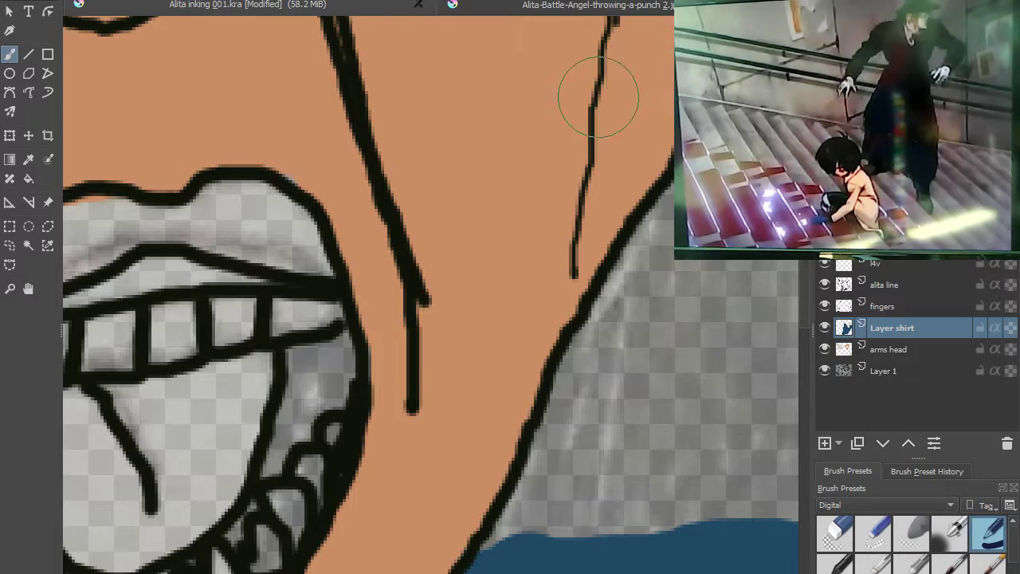
scroll(633, 85, down, 4)
scroll(526, 149, up, 3)
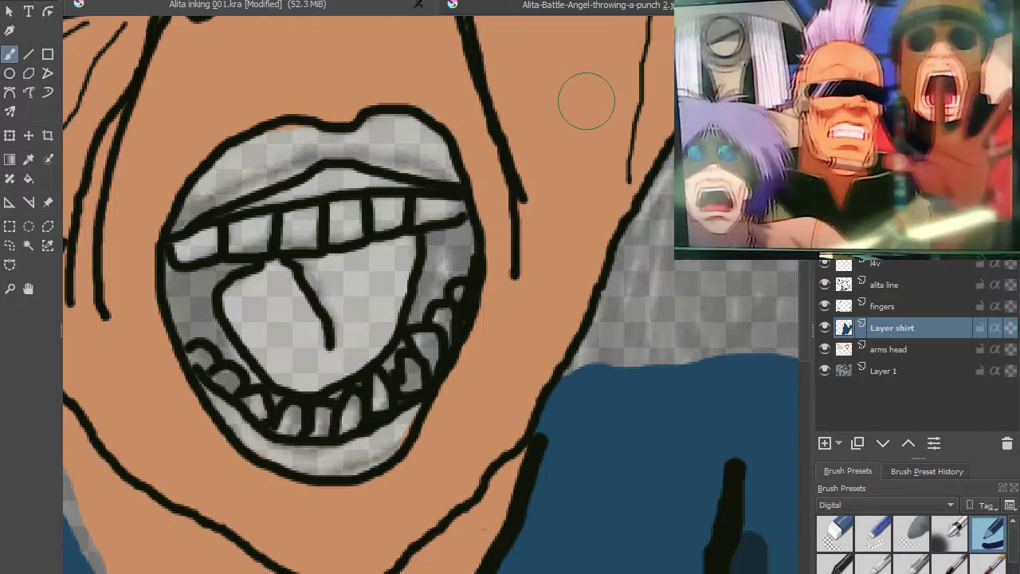
scroll(570, 110, down, 3)
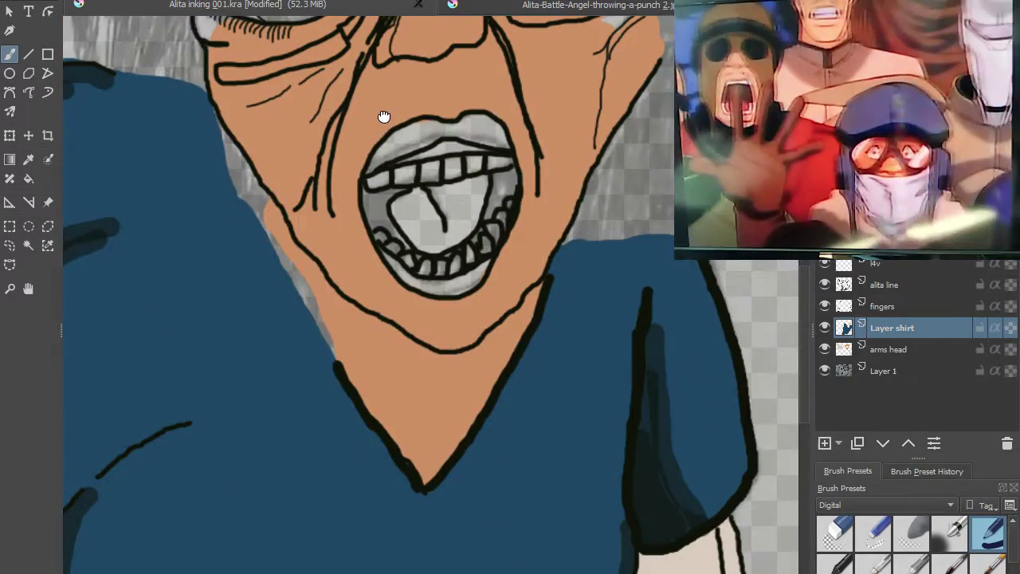
drag(382, 116, 394, 241)
scroll(426, 374, up, 3)
scroll(427, 375, down, 1)
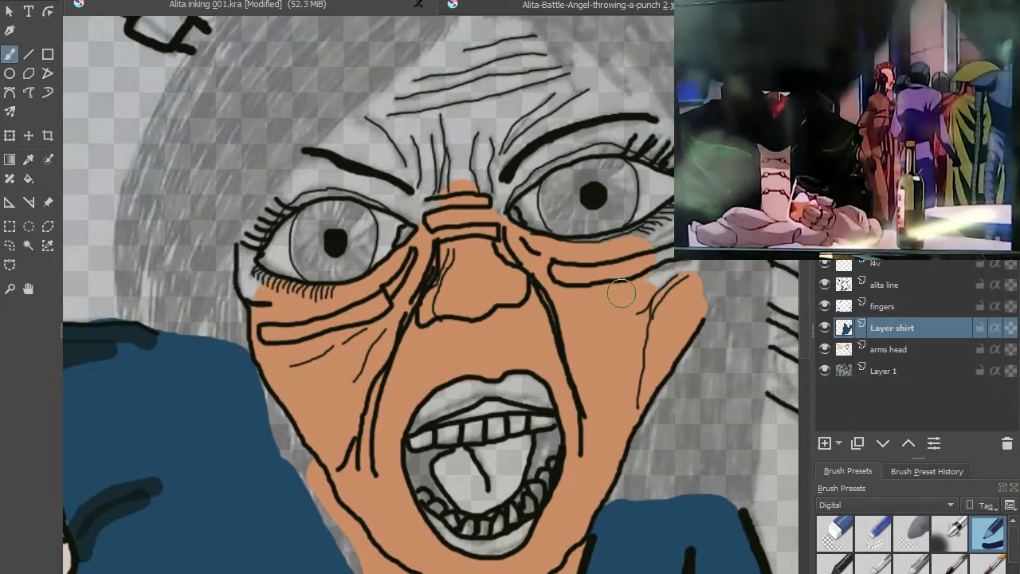
scroll(614, 289, up, 4)
drag(721, 259, 506, 444)
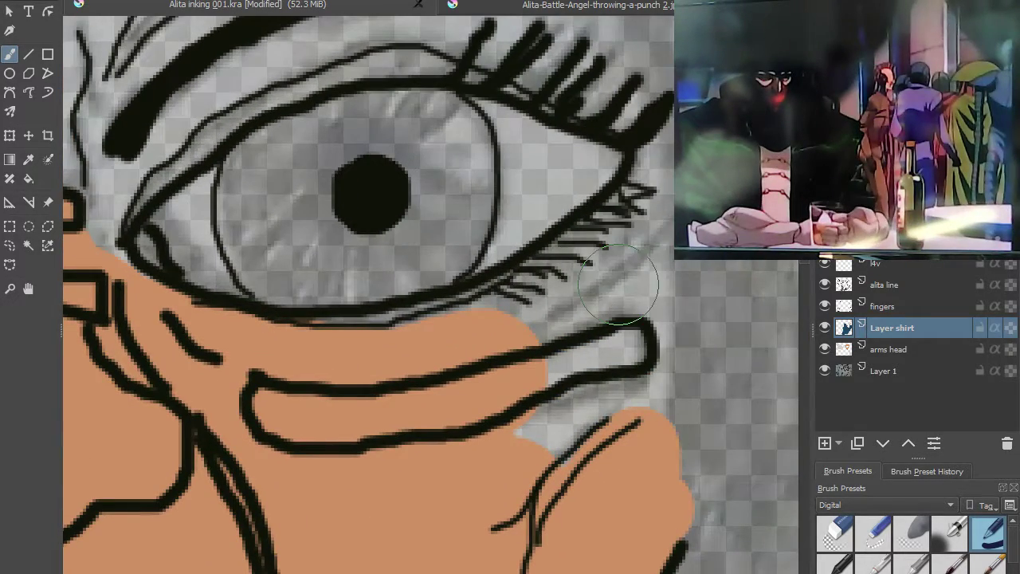
mouse_move(635, 213)
mouse_down()
mouse_move(610, 261)
mouse_move(590, 275)
mouse_move(616, 252)
mouse_move(570, 287)
mouse_move(600, 251)
mouse_up()
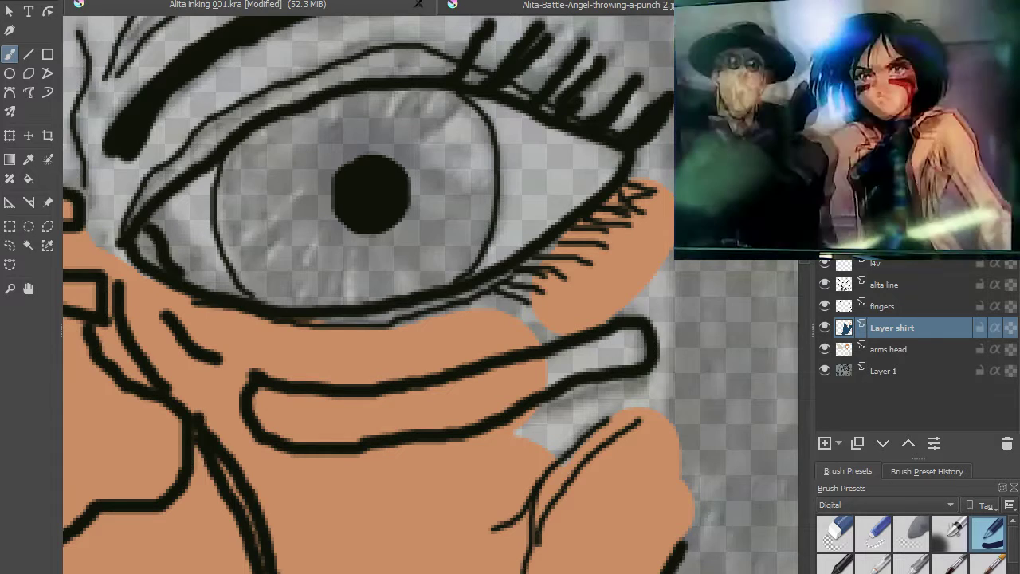
key(ctrl+z)
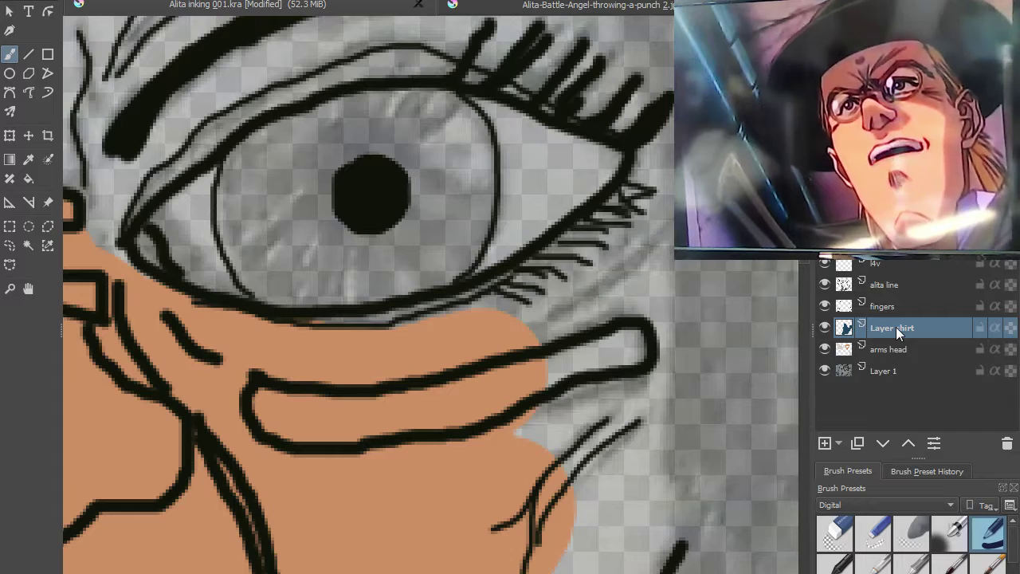
- Activate the "arms head" layer and paint the orange-tan skin tone along the jaw contour beside the open mouth
scroll(547, 423, down, 5)
drag(547, 423, 561, 296)
click(910, 351)
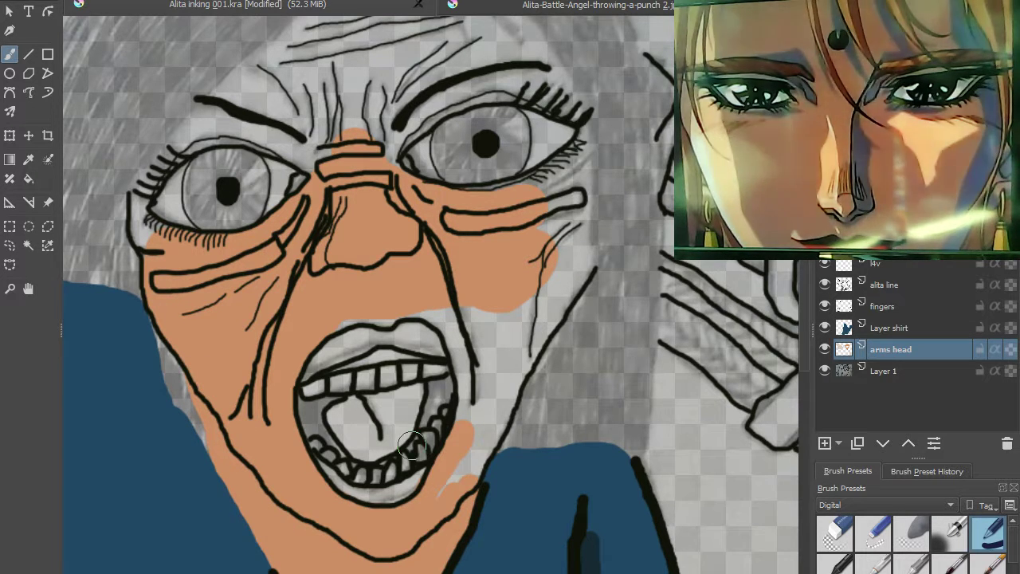
scroll(454, 436, up, 3)
drag(506, 318, 425, 496)
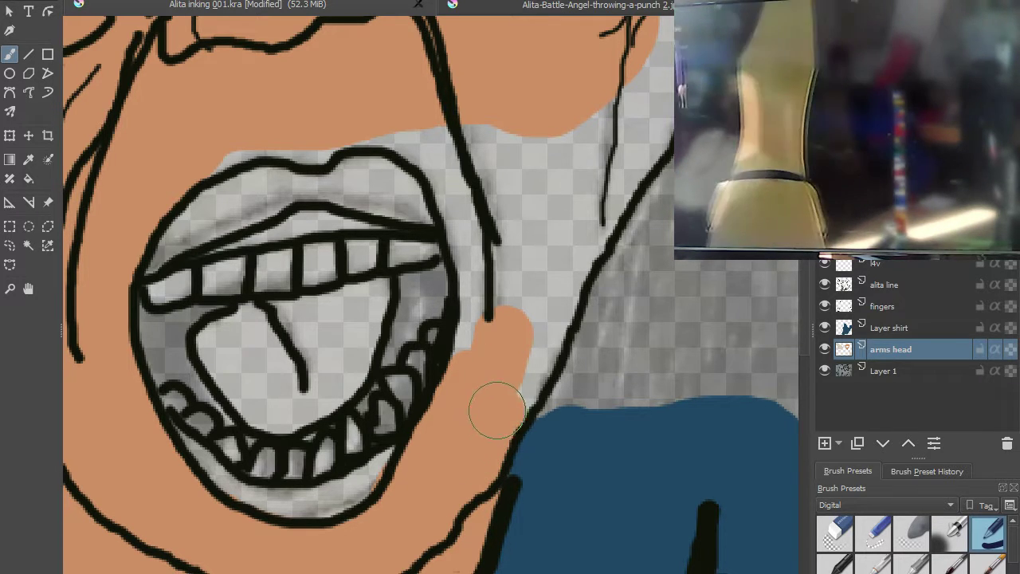
mouse_move(505, 391)
mouse_down()
mouse_move(556, 304)
mouse_move(567, 235)
mouse_up()
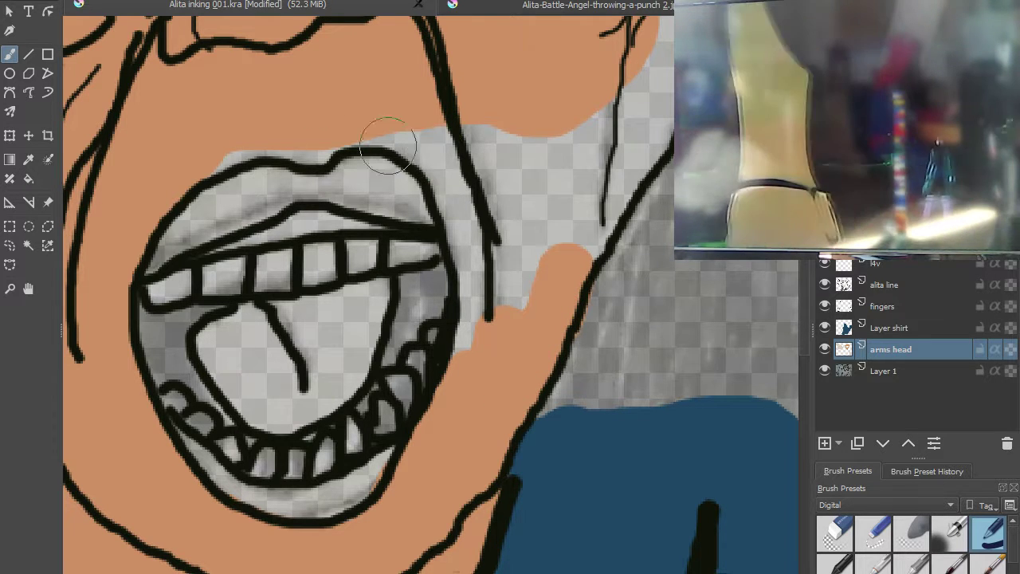
- Fill the cheek beside the mouth and the strip above the upper lip with the orange-tan skin tone
mouse_move(508, 142)
mouse_down()
mouse_move(519, 151)
mouse_move(514, 301)
mouse_up()
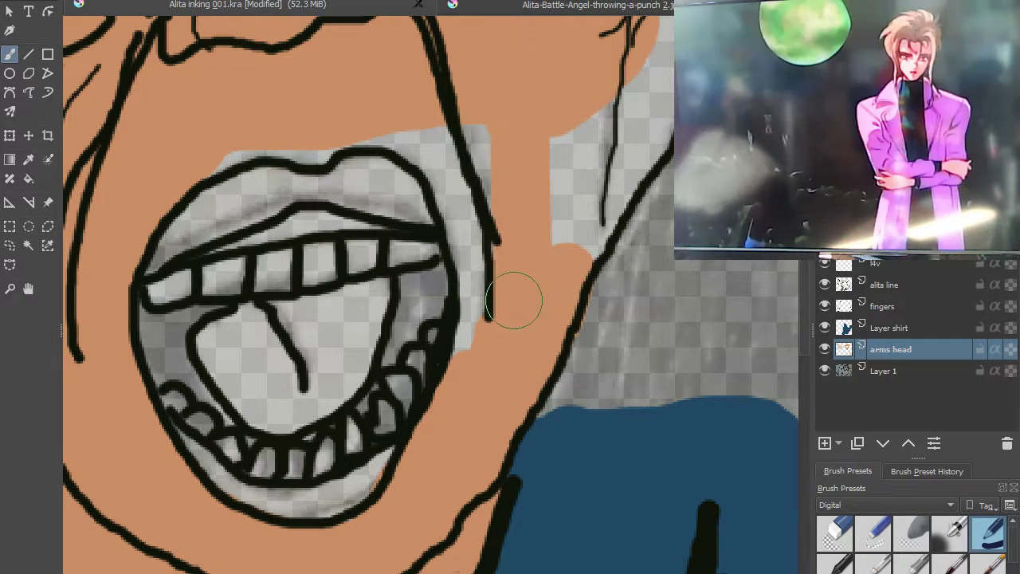
mouse_move(490, 154)
mouse_down()
mouse_move(455, 114)
mouse_move(455, 160)
mouse_move(488, 280)
mouse_move(489, 330)
mouse_move(474, 357)
mouse_up()
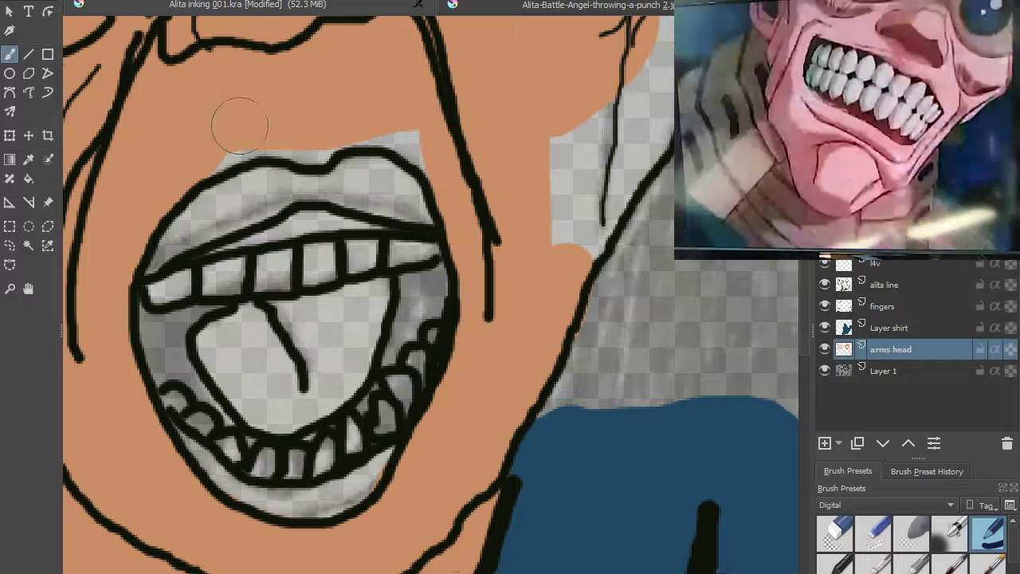
mouse_move(204, 154)
mouse_down()
mouse_move(258, 133)
mouse_move(314, 139)
mouse_move(330, 128)
mouse_move(396, 128)
mouse_up()
mouse_move(558, 131)
mouse_down()
mouse_move(554, 263)
mouse_move(588, 179)
mouse_move(650, 80)
mouse_up()
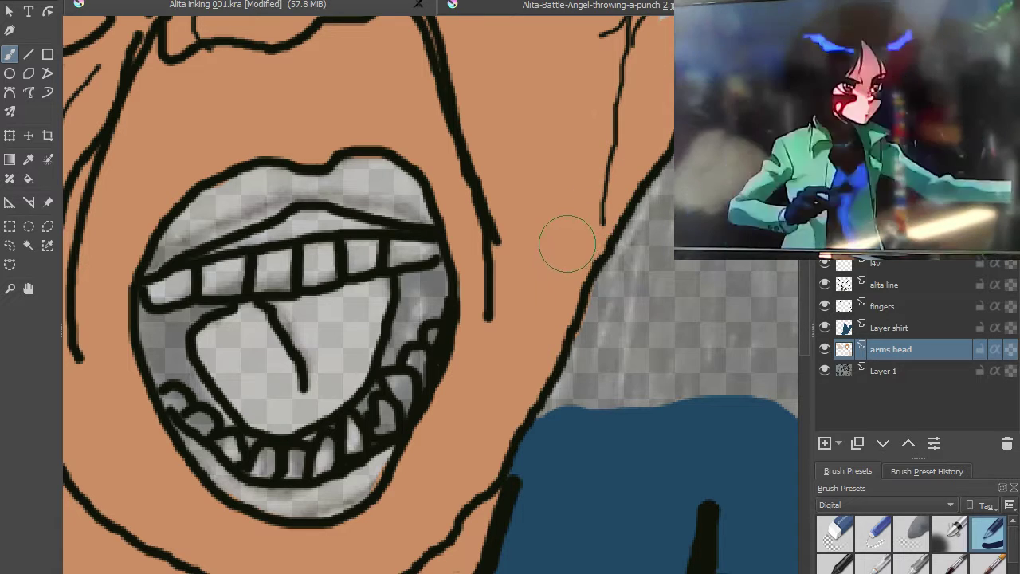
- Erase the skin-tone spill outside the cheek contour and reselect the inking brush
click(829, 539)
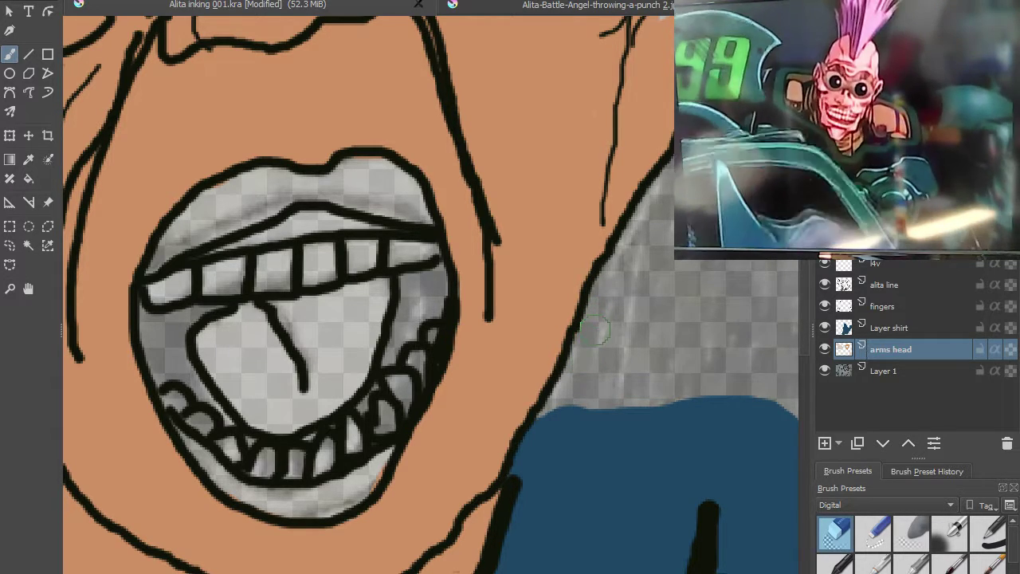
click(1002, 538)
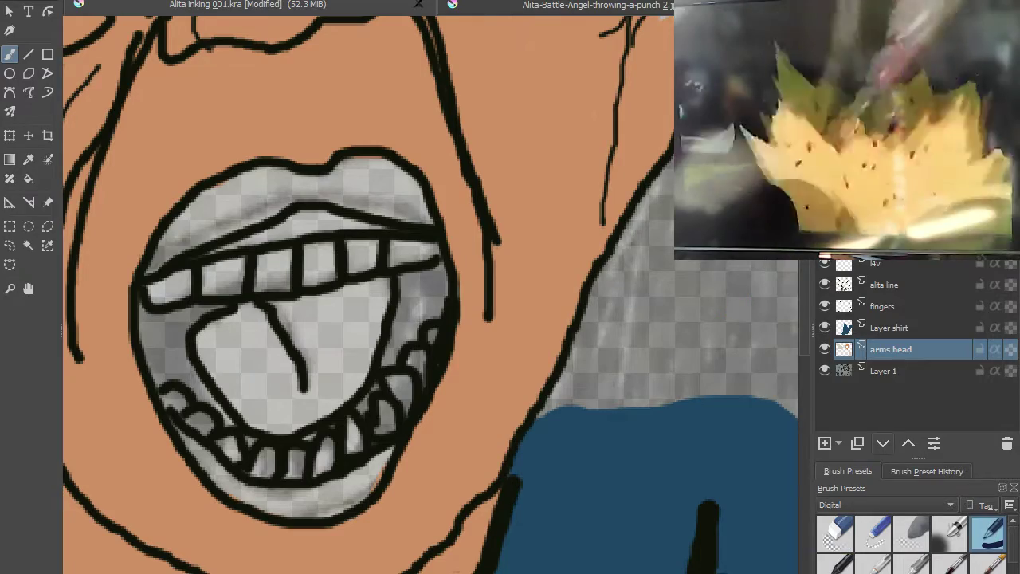
scroll(506, 79, down, 3)
scroll(537, 114, down, 3)
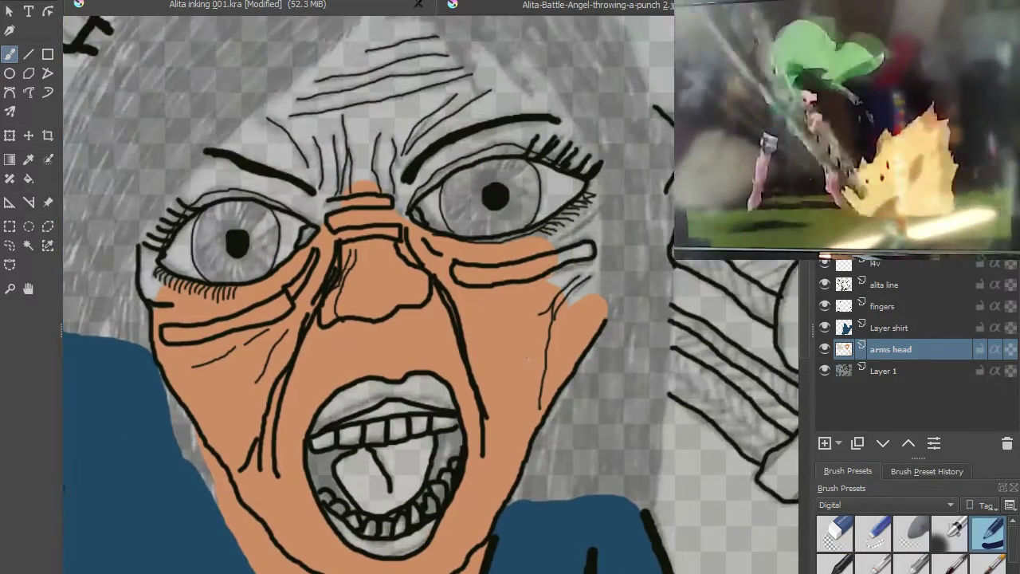
- Paint the skin tone below and beside the outer corner of the right-hand eye, covering the unpainted upper cheek on the arms head layer
scroll(568, 259, up, 4)
mouse_move(606, 200)
mouse_down()
mouse_move(592, 223)
mouse_move(545, 257)
mouse_up()
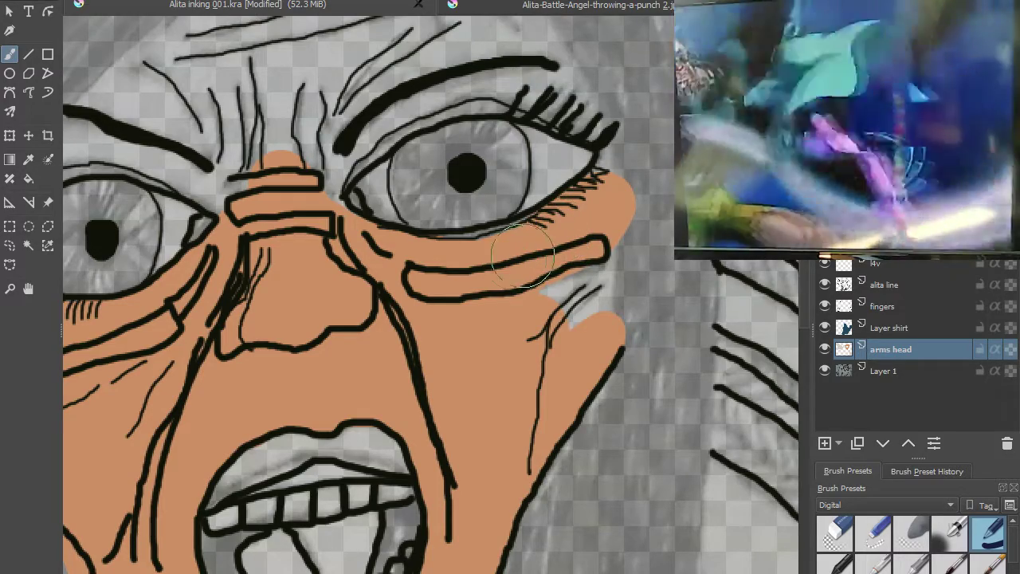
scroll(415, 267, up, 3)
mouse_move(423, 256)
mouse_down()
mouse_move(433, 244)
mouse_move(532, 245)
mouse_move(626, 216)
mouse_move(768, 255)
mouse_move(672, 307)
mouse_move(724, 353)
mouse_move(513, 369)
mouse_move(474, 325)
mouse_move(478, 433)
mouse_move(501, 376)
mouse_move(506, 228)
mouse_move(525, 142)
mouse_up()
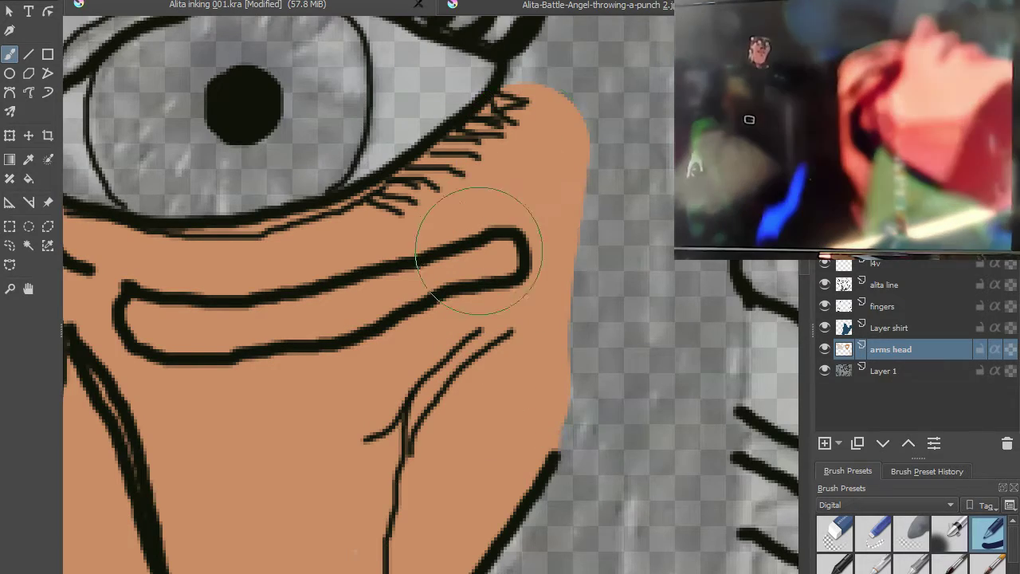
scroll(489, 228, down, 3)
drag(440, 316, 468, 326)
- Fill the skin beside the outer corner of the left-hand eye, reaching up between its lower and upper lashes
scroll(646, 339, up, 3)
scroll(646, 339, down, 2)
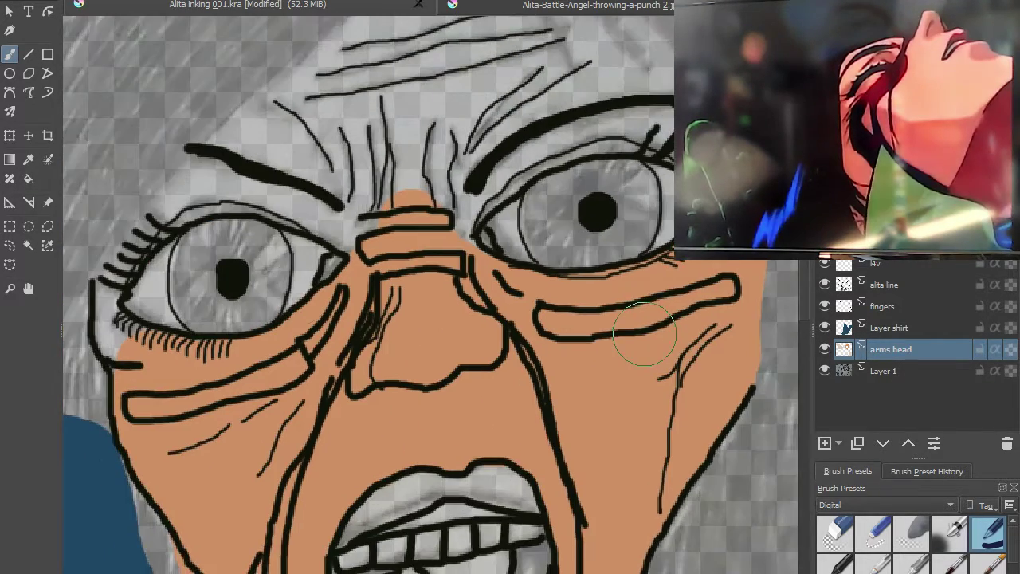
drag(615, 342, 754, 377)
scroll(754, 376, up, 2)
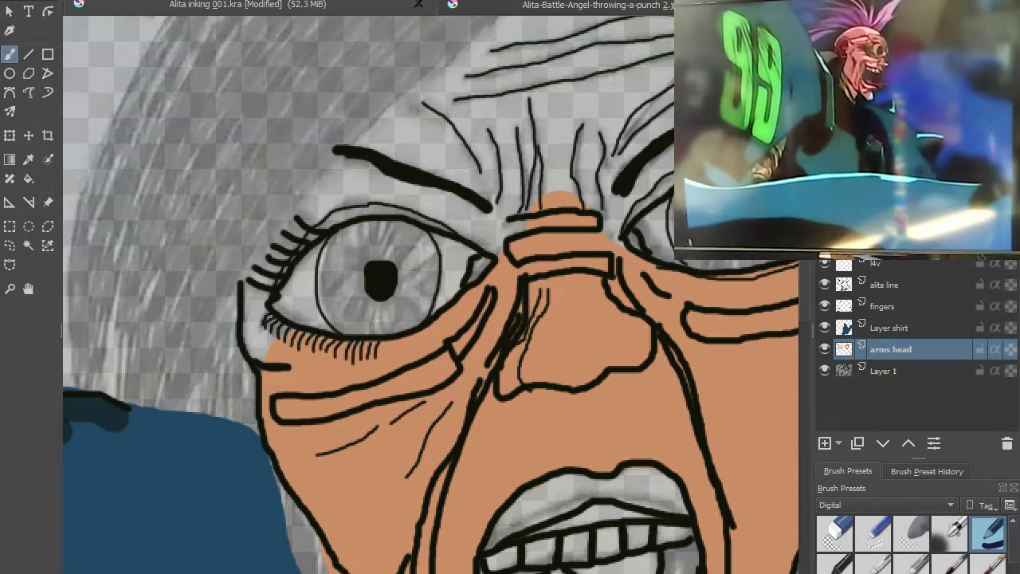
scroll(239, 323, up, 2)
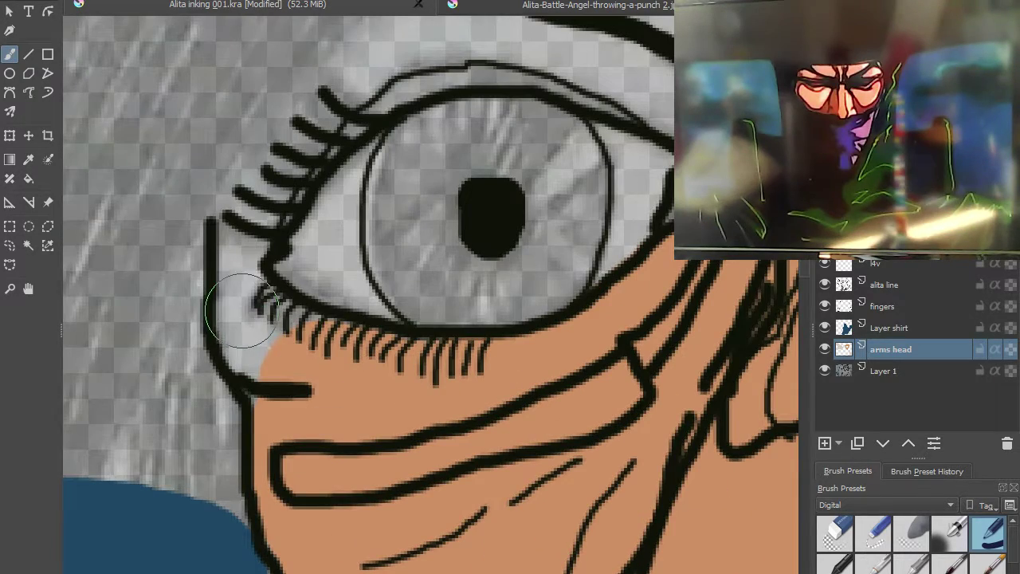
mouse_move(244, 304)
mouse_down()
mouse_move(271, 335)
mouse_move(353, 363)
mouse_move(467, 375)
mouse_move(262, 365)
mouse_move(255, 335)
mouse_move(275, 382)
mouse_up()
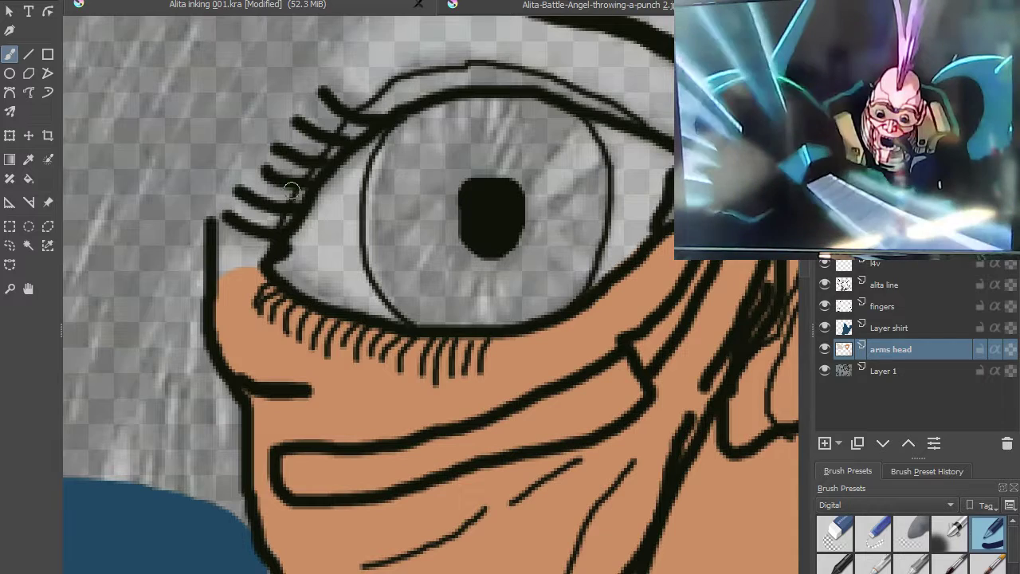
scroll(294, 184, up, 2)
mouse_move(207, 174)
mouse_down()
mouse_move(195, 198)
mouse_move(198, 334)
mouse_up()
drag(207, 233, 217, 282)
mouse_move(239, 331)
mouse_down()
mouse_move(317, 189)
mouse_move(261, 274)
mouse_move(251, 177)
mouse_move(284, 194)
mouse_move(304, 136)
mouse_up()
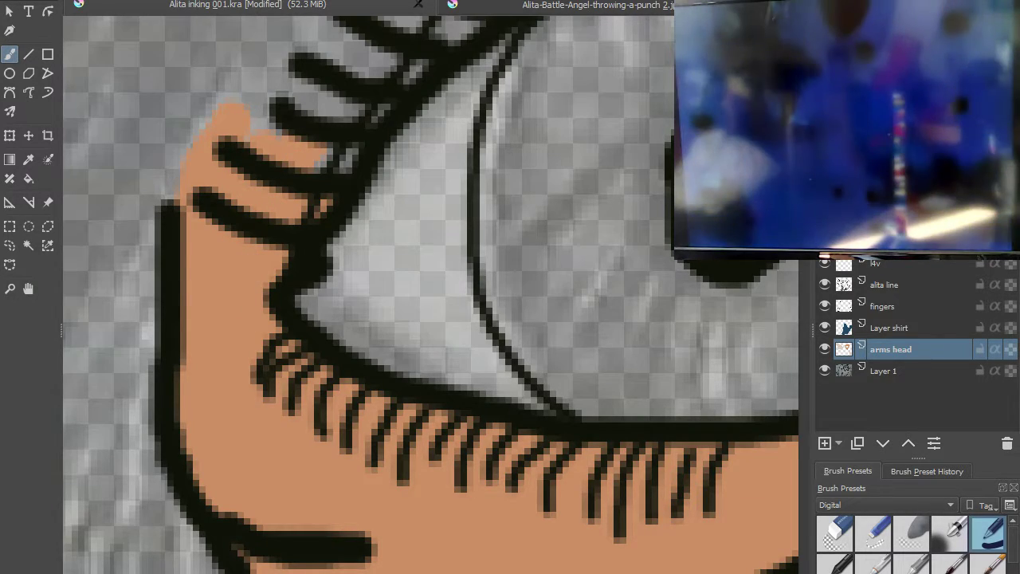
- Paint the skin tone over the left-hand eyelid, filling the area between the eye and its eyebrow and the eye's inner corner
scroll(279, 88, down, 3)
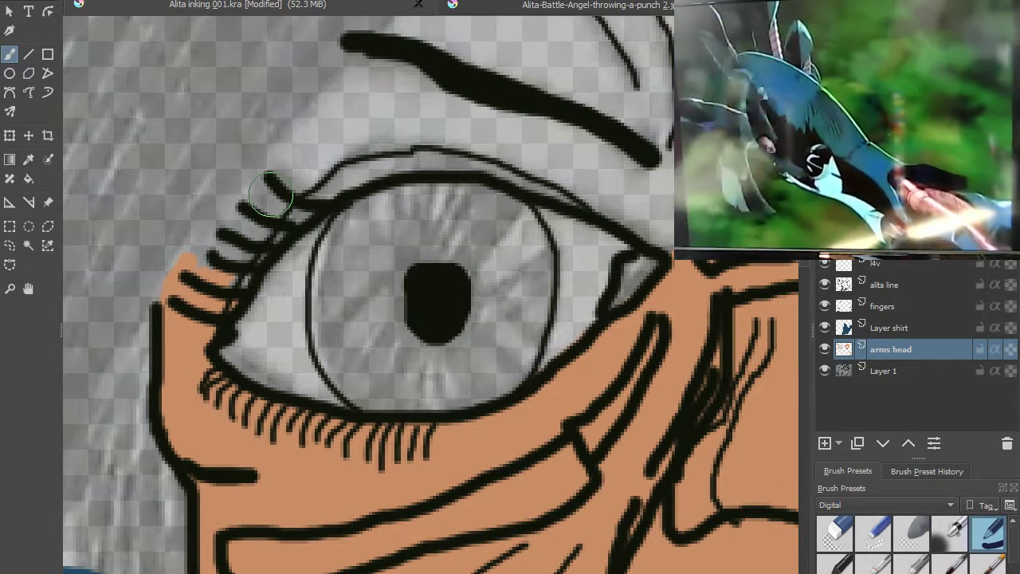
mouse_move(188, 270)
mouse_down()
mouse_move(325, 84)
mouse_move(375, 45)
mouse_move(439, 87)
mouse_move(563, 125)
mouse_move(645, 184)
mouse_up()
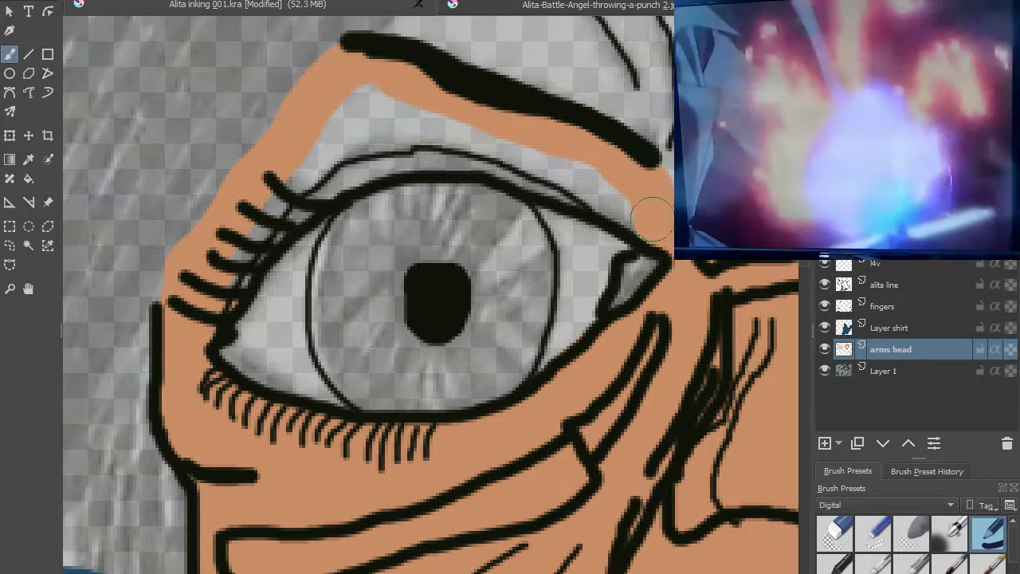
mouse_move(631, 205)
mouse_down()
mouse_move(520, 138)
mouse_move(374, 95)
mouse_move(350, 96)
mouse_move(281, 165)
mouse_up()
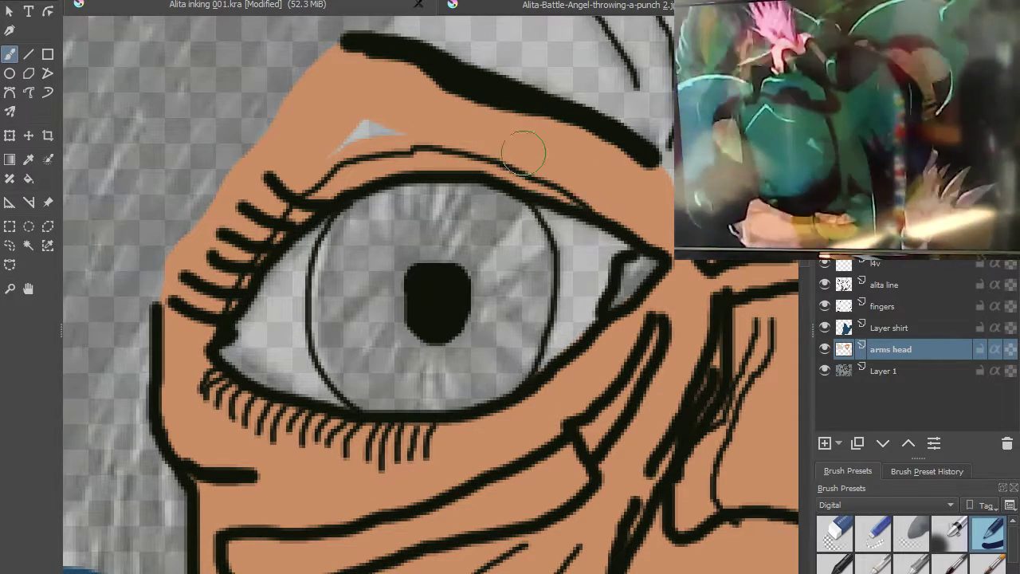
mouse_move(389, 118)
mouse_down()
mouse_move(363, 119)
mouse_move(322, 154)
mouse_up()
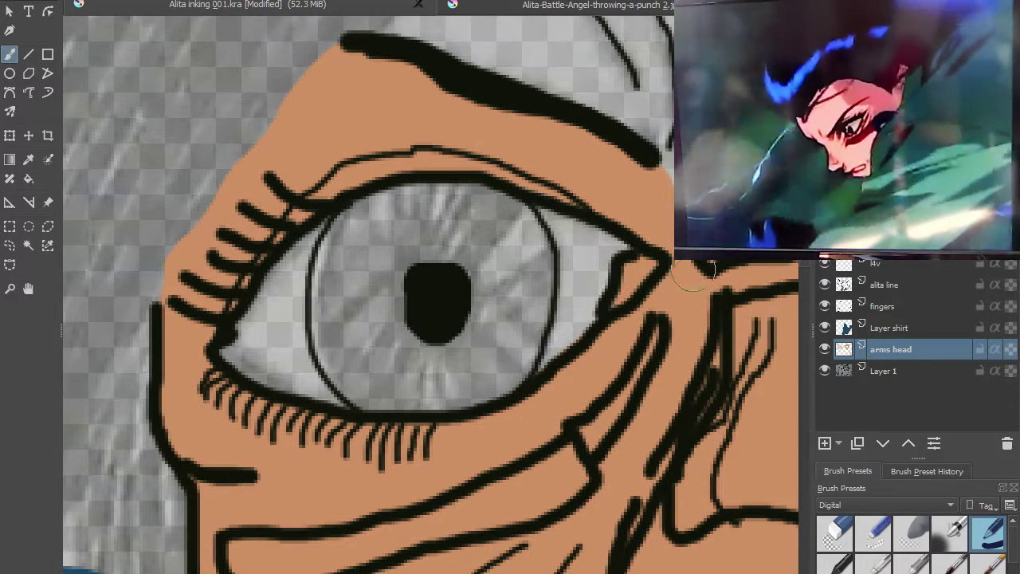
- Fill the inner corner of the right-hand eye, the frown lines above the nose bridge and the start of the right brow with skin tone
scroll(694, 279, down, 4)
drag(649, 269, 433, 291)
scroll(558, 247, up, 2)
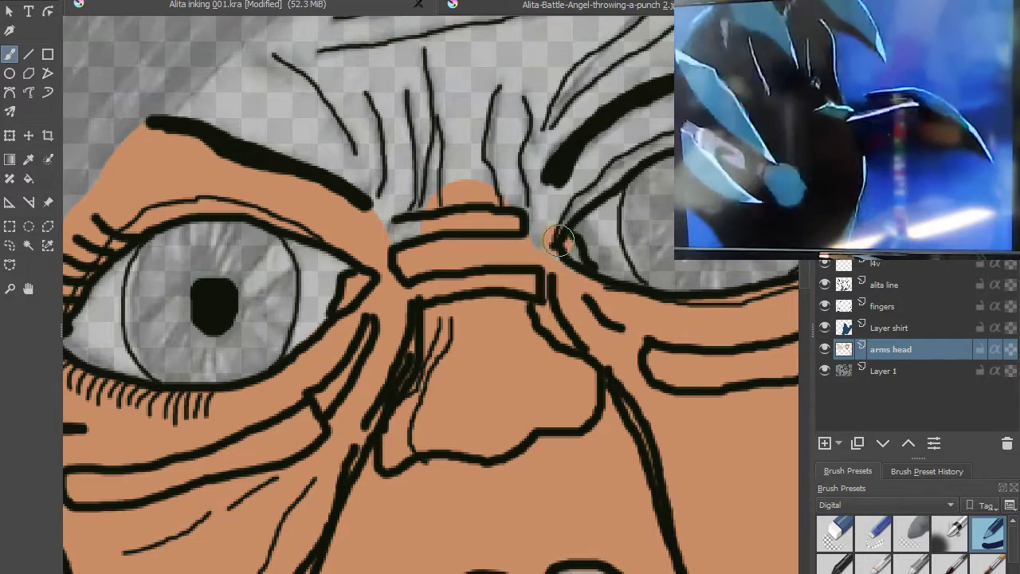
drag(557, 239, 571, 263)
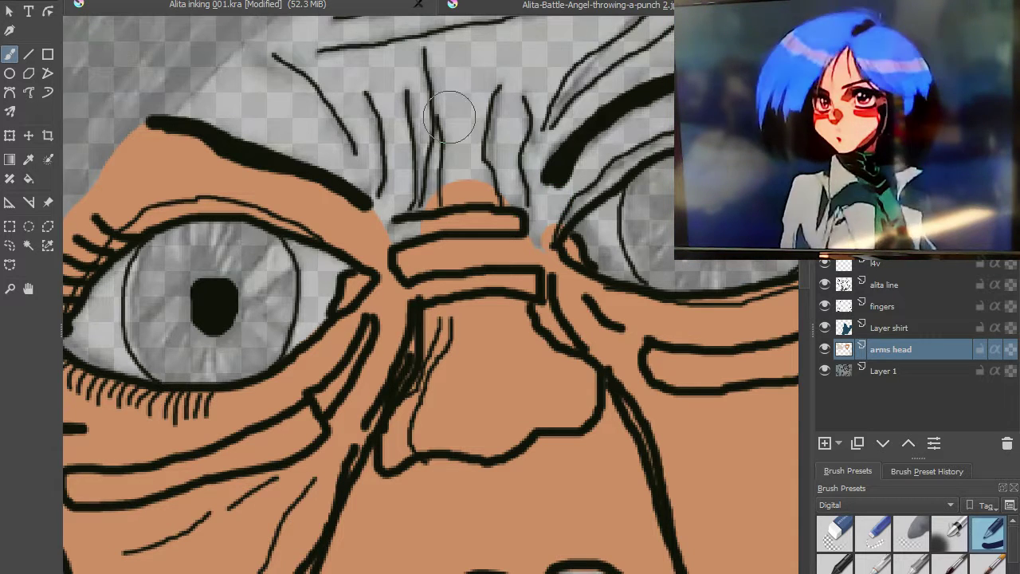
drag(363, 152, 399, 227)
mouse_move(425, 163)
mouse_down()
mouse_move(535, 255)
mouse_move(577, 174)
mouse_move(680, 110)
mouse_move(609, 112)
mouse_move(512, 166)
mouse_move(481, 203)
mouse_move(547, 125)
mouse_move(538, 184)
mouse_move(522, 191)
mouse_move(492, 139)
mouse_move(546, 95)
mouse_move(643, 55)
mouse_up()
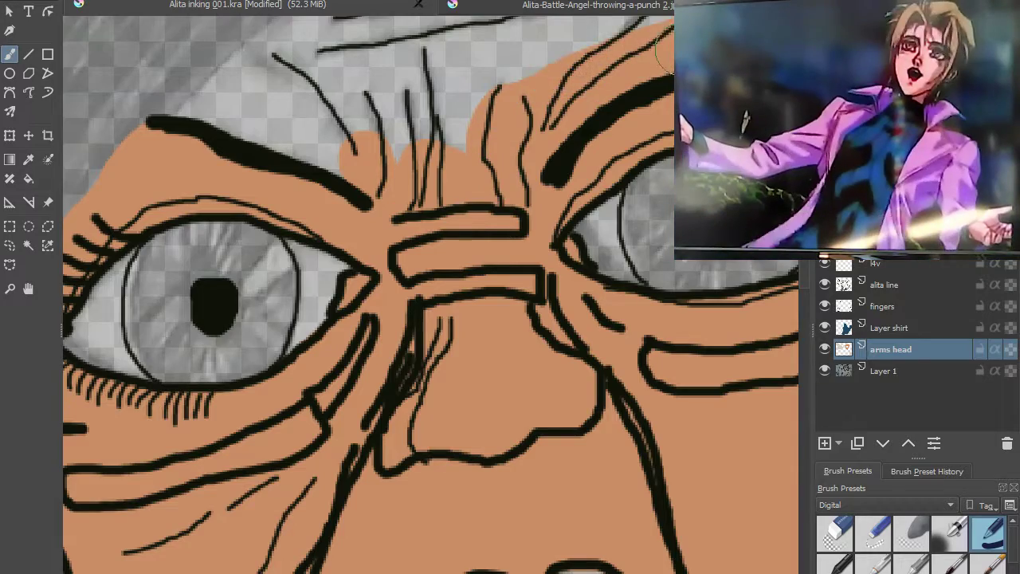
- Paint the skin around the right-hand eyebrow, across the upper eyelid and behind the upper lashes out to the temple
scroll(642, 54, down, 3)
scroll(585, 103, up, 2)
scroll(444, 125, up, 2)
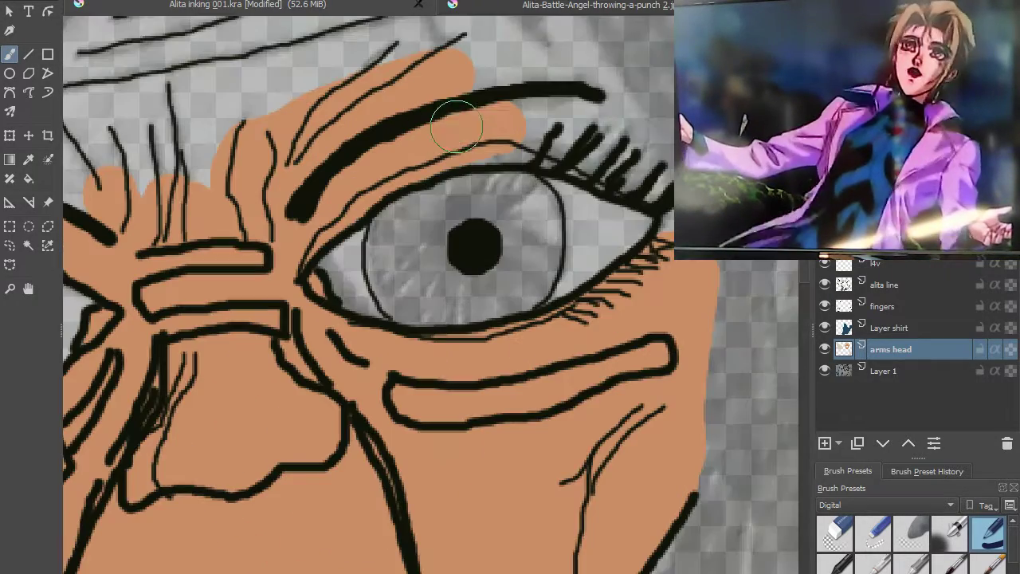
mouse_move(456, 118)
mouse_down()
mouse_move(516, 122)
mouse_move(474, 137)
mouse_up()
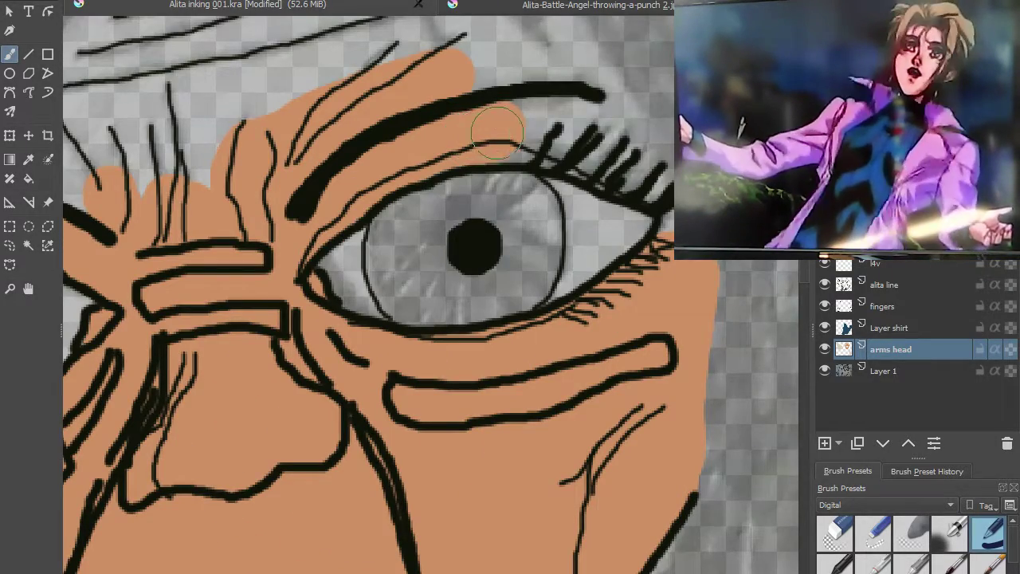
mouse_move(480, 136)
mouse_down()
mouse_move(560, 139)
mouse_move(588, 153)
mouse_move(551, 149)
mouse_move(580, 149)
mouse_move(662, 195)
mouse_up()
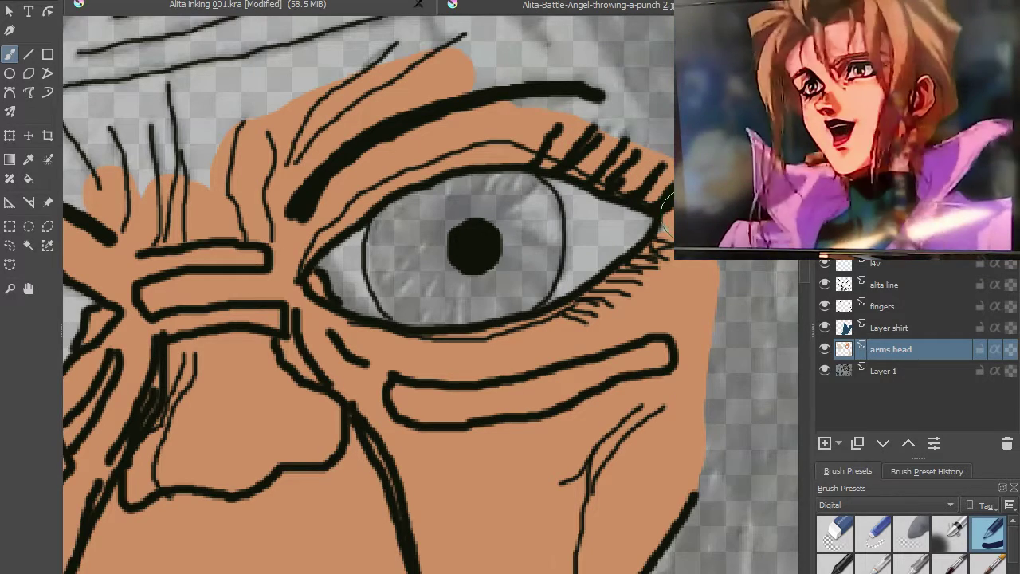
mouse_move(597, 90)
mouse_down()
mouse_move(562, 52)
mouse_move(590, 111)
mouse_move(431, 88)
mouse_move(547, 50)
mouse_move(483, 110)
mouse_move(510, 187)
mouse_move(490, 170)
mouse_up()
- Fill the whole forehead with skin tone up to the hairline and down past the left temple
scroll(526, 76, down, 2)
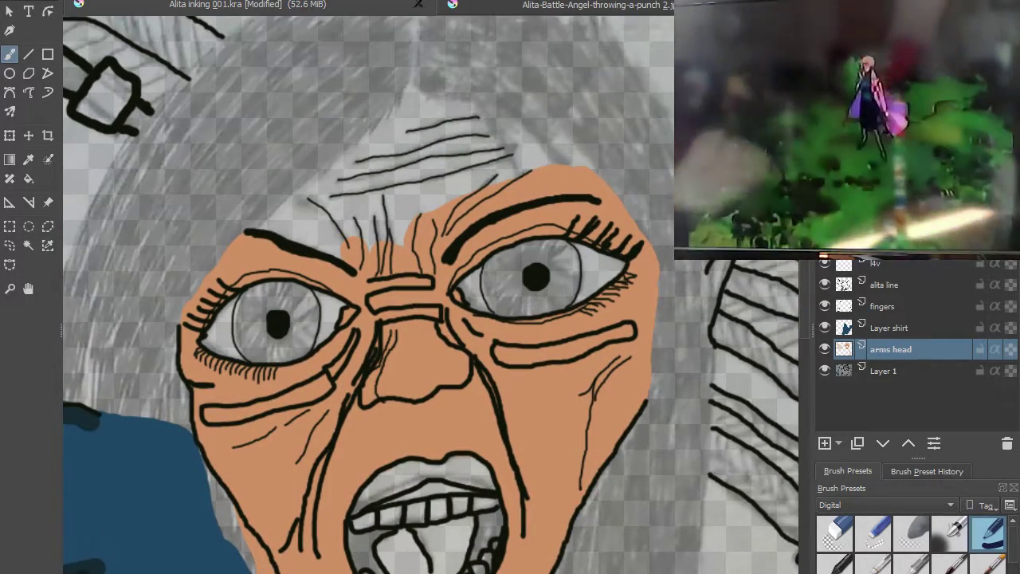
mouse_move(413, 97)
mouse_down()
mouse_move(378, 141)
mouse_move(254, 216)
mouse_move(364, 242)
mouse_move(363, 208)
mouse_move(375, 207)
mouse_move(394, 231)
mouse_move(399, 176)
mouse_move(439, 82)
mouse_move(527, 121)
mouse_move(578, 165)
mouse_move(539, 144)
mouse_move(454, 165)
mouse_move(426, 198)
mouse_move(539, 169)
mouse_move(575, 172)
mouse_move(602, 200)
mouse_move(545, 135)
mouse_move(432, 77)
mouse_move(359, 124)
mouse_move(203, 266)
mouse_move(187, 294)
mouse_move(211, 243)
mouse_up()
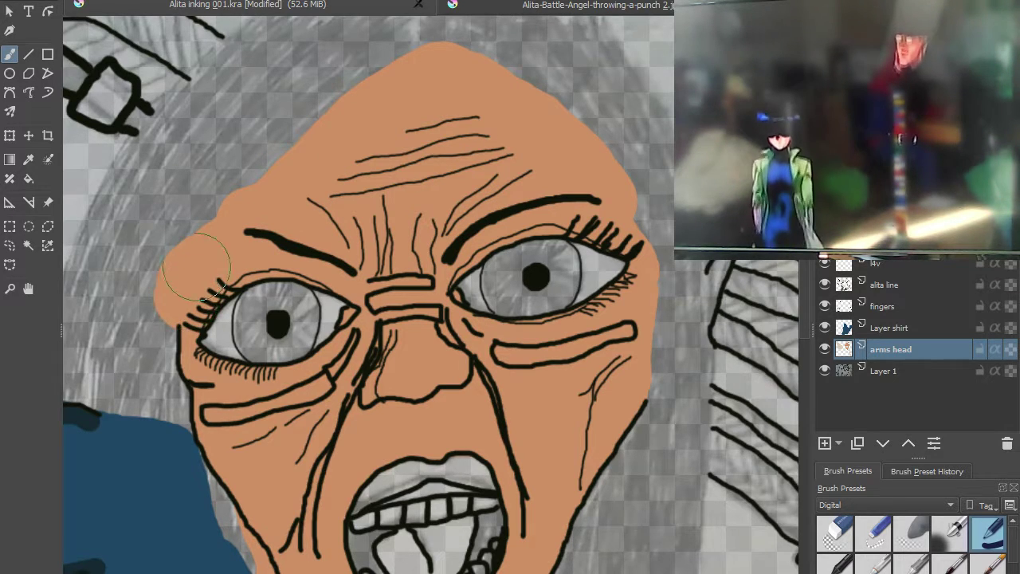
scroll(414, 149, down, 3)
scroll(414, 149, down, 3)
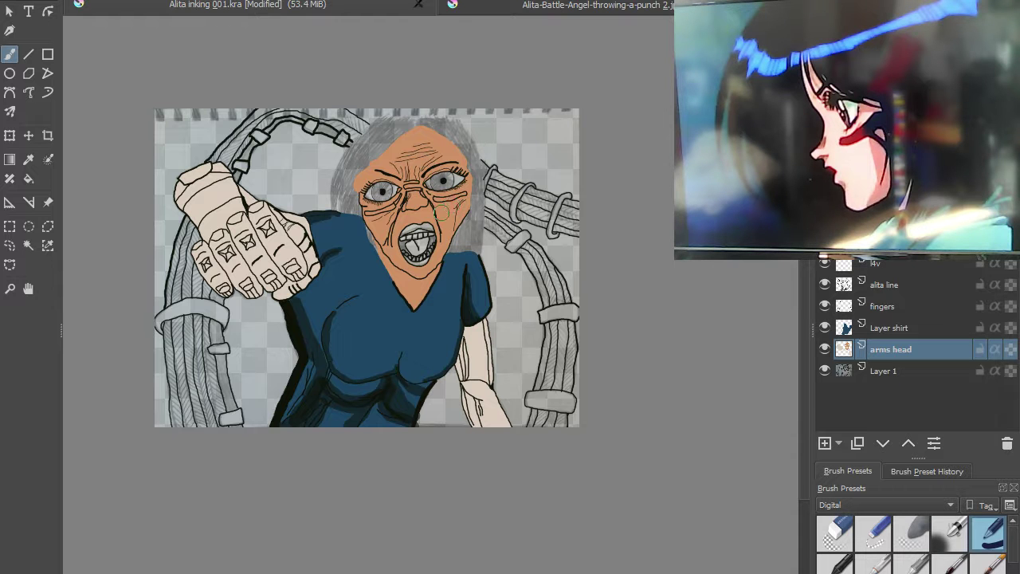
scroll(441, 211, up, 5)
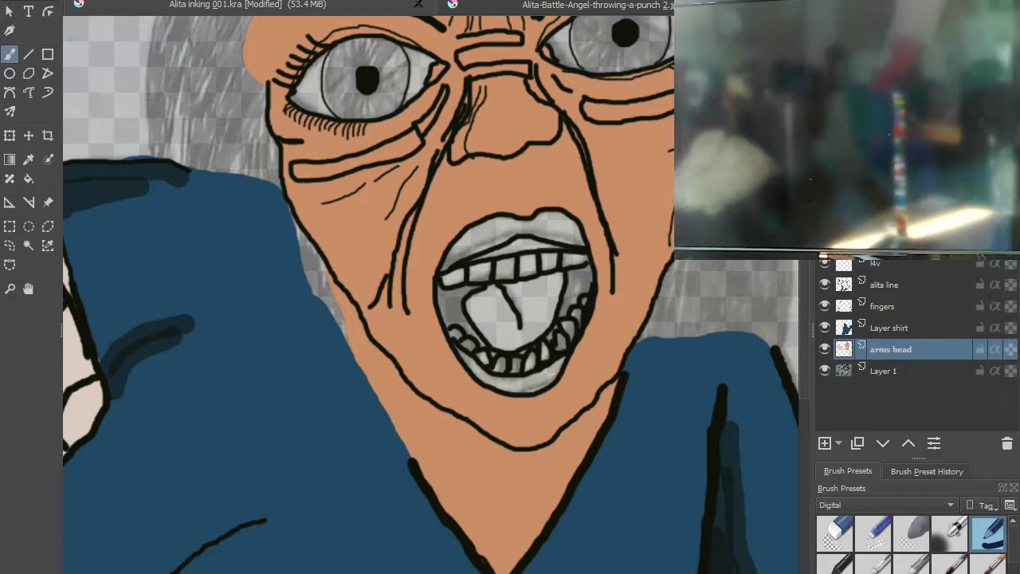
scroll(531, 299, up, 2)
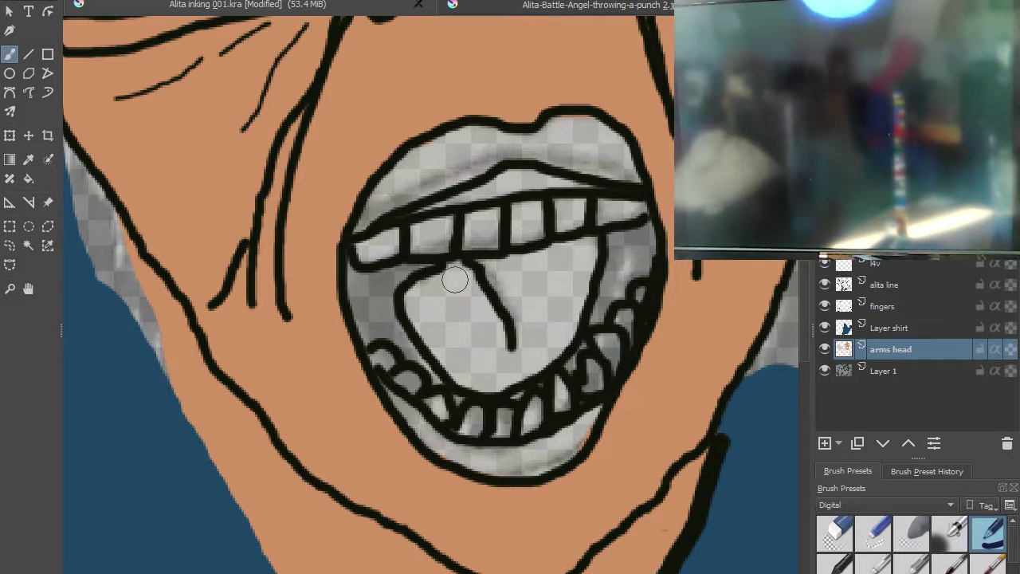
mouse_move(440, 279)
mouse_down()
mouse_move(410, 292)
mouse_move(460, 368)
mouse_move(512, 375)
mouse_move(558, 341)
mouse_up()
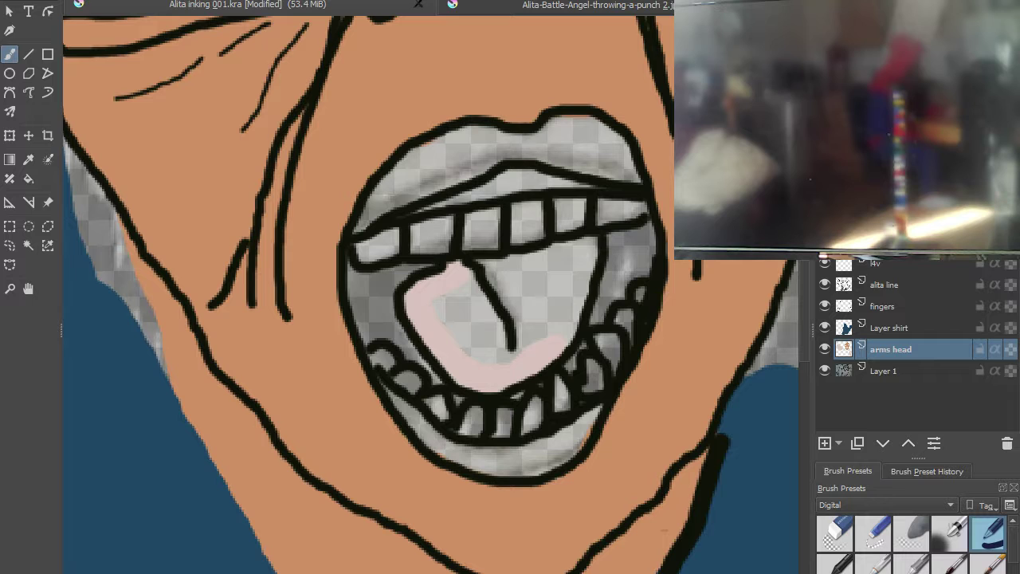
mouse_move(461, 274)
mouse_down()
mouse_move(416, 301)
mouse_move(430, 330)
mouse_move(464, 381)
mouse_move(508, 383)
mouse_move(532, 353)
mouse_move(556, 347)
mouse_move(542, 358)
mouse_move(575, 312)
mouse_move(576, 273)
mouse_move(592, 252)
mouse_move(488, 271)
mouse_up()
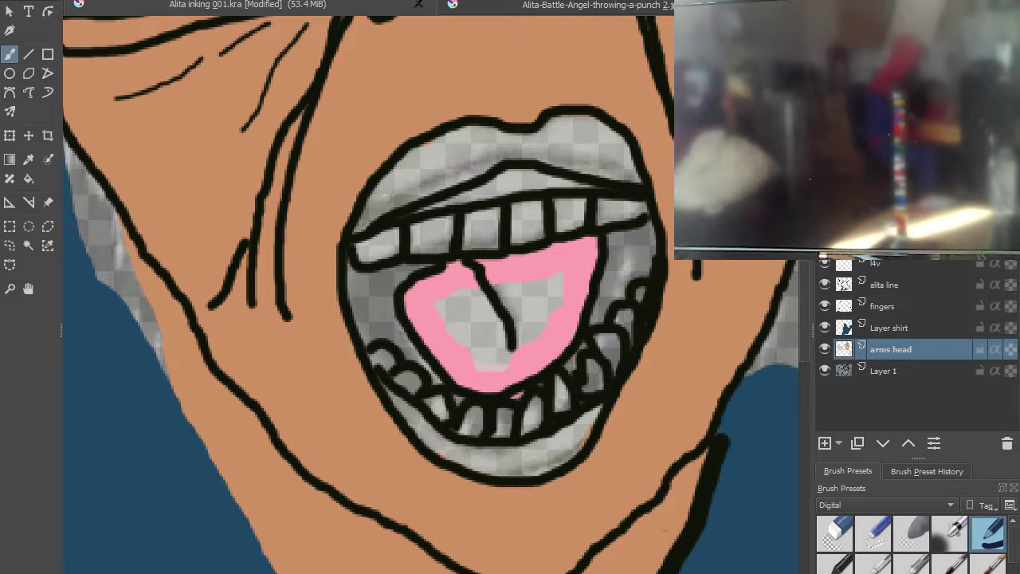
key(ctrl+z)
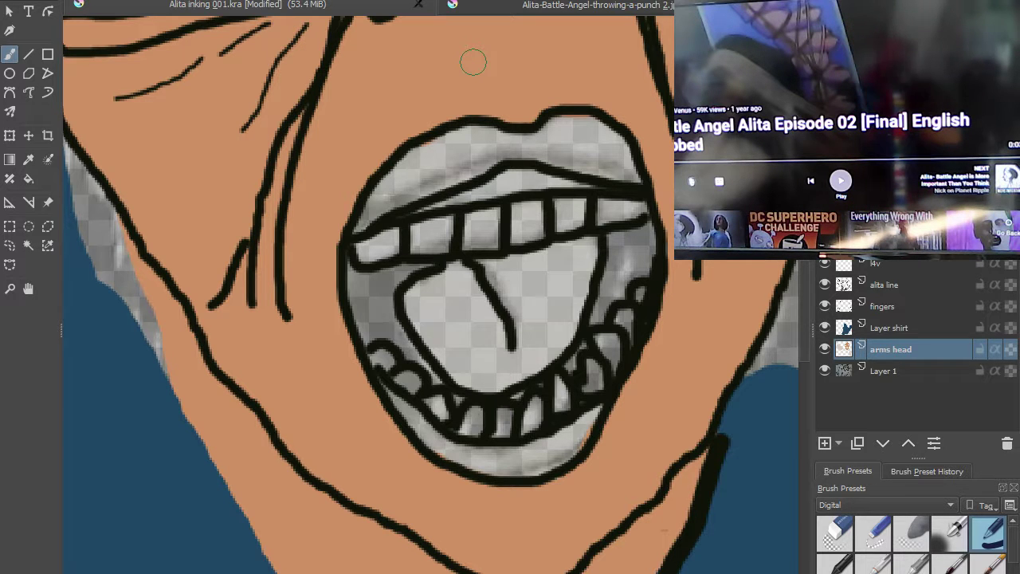
scroll(475, 158, down, 5)
drag(526, 195, 496, 340)
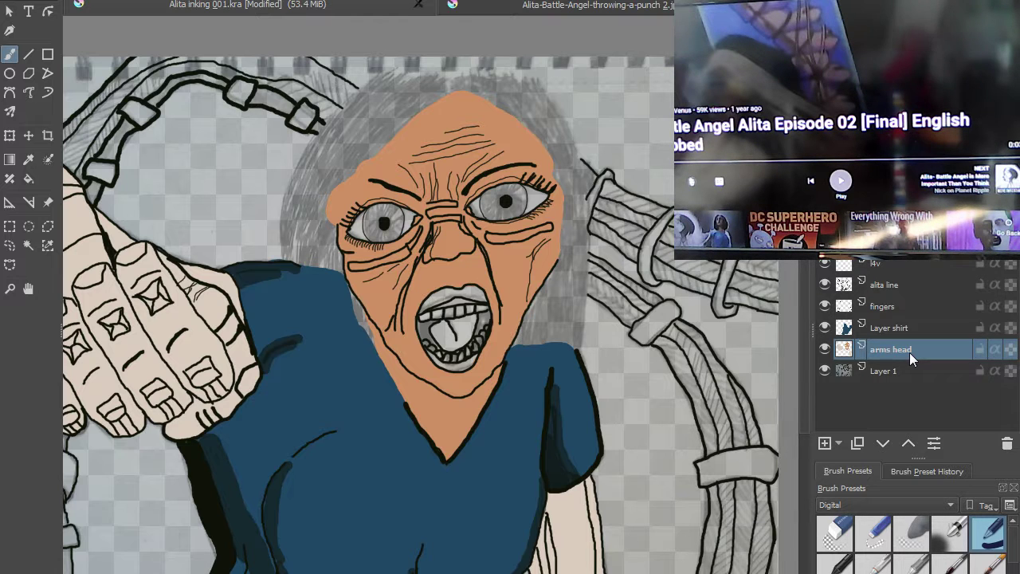
key(minus)
key(minus)
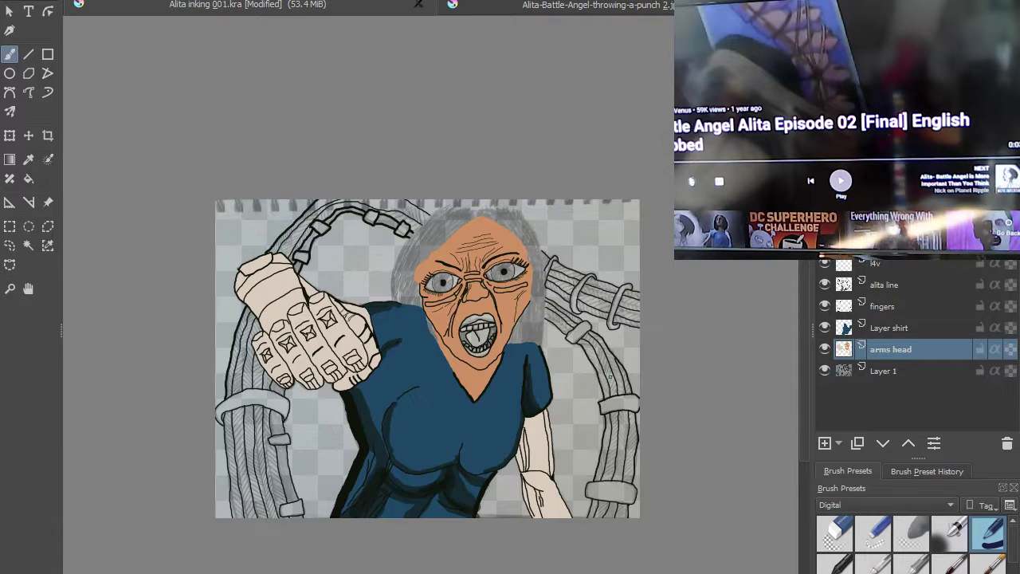
drag(521, 374, 540, 366)
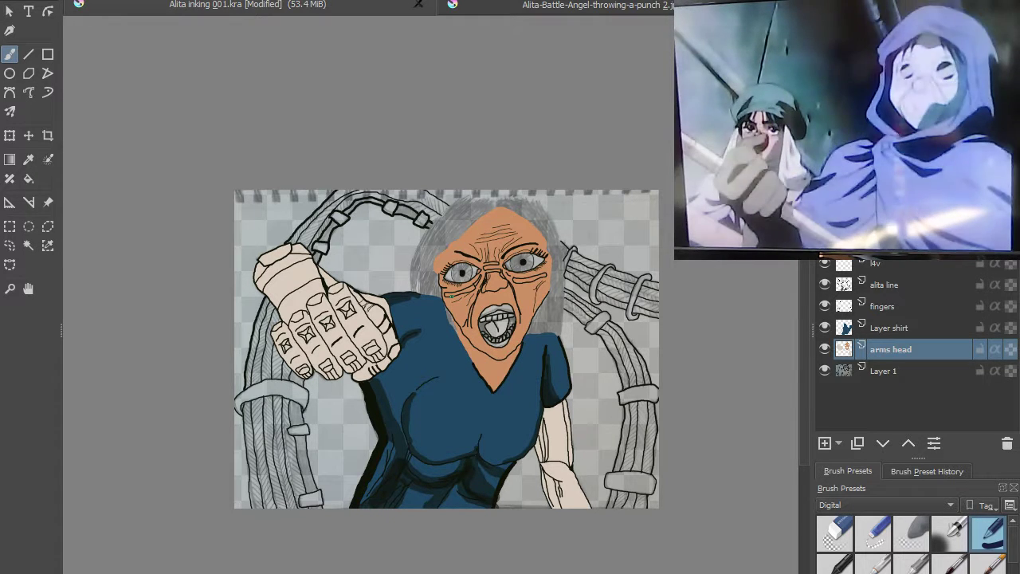
- Add a new paint layer and place it directly below the arms head layer
scroll(494, 311, up, 5)
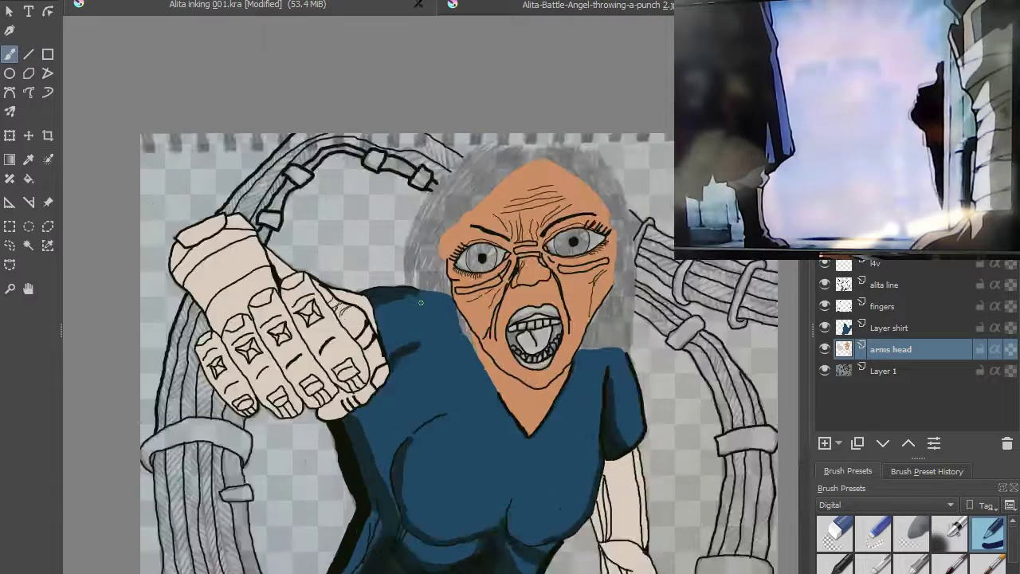
drag(610, 311, 433, 244)
click(827, 443)
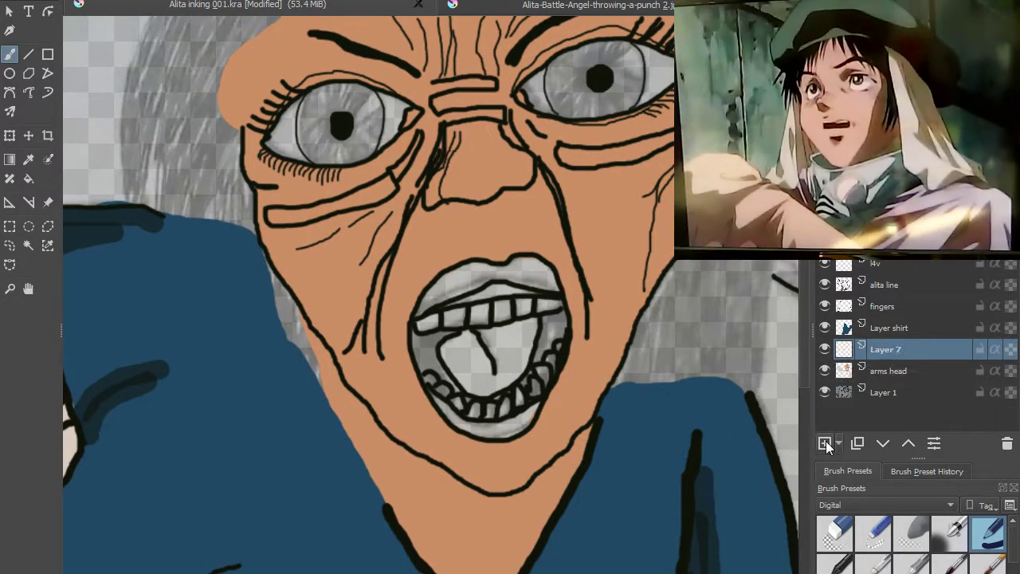
drag(913, 348, 918, 372)
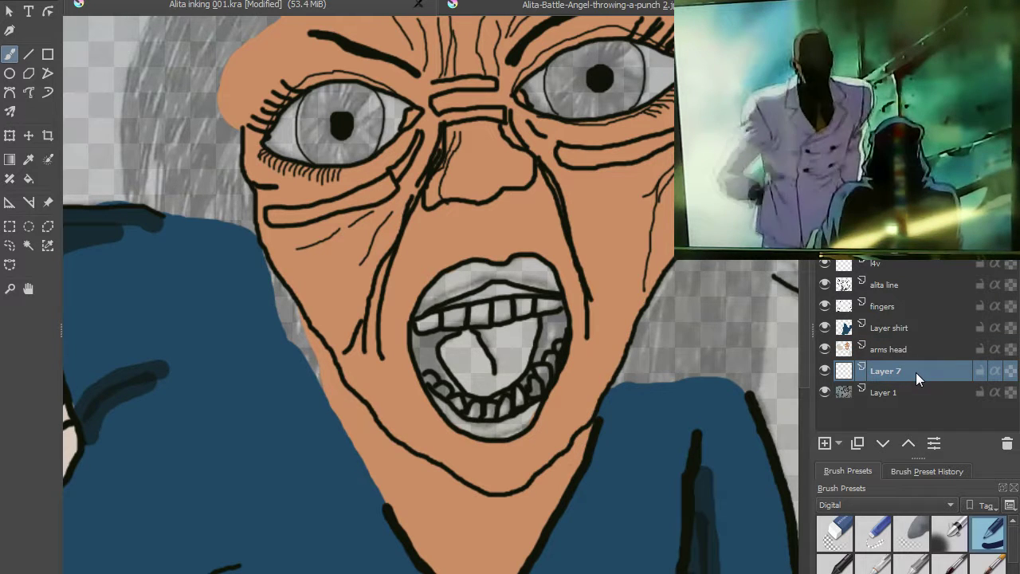
- Rename the new layer as "mouth eyes"
double_click(916, 372)
key(BackSpace)
text(mouth e)
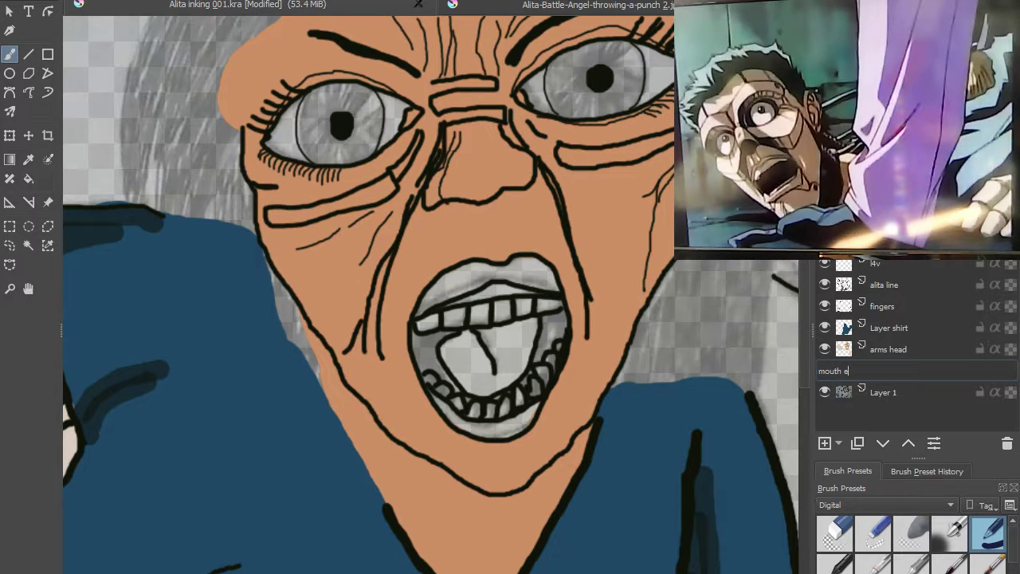
text(yes)
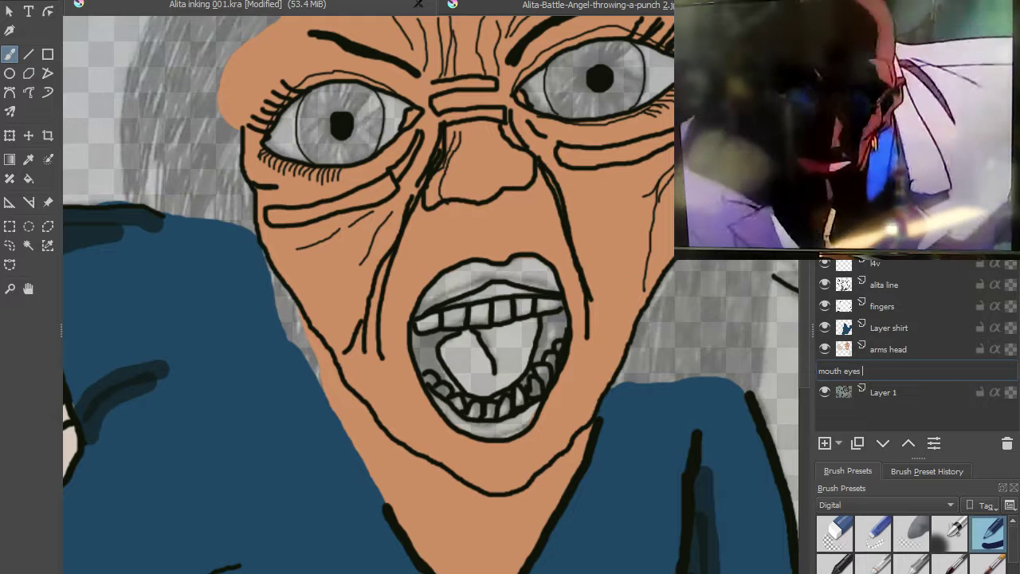
key(Return)
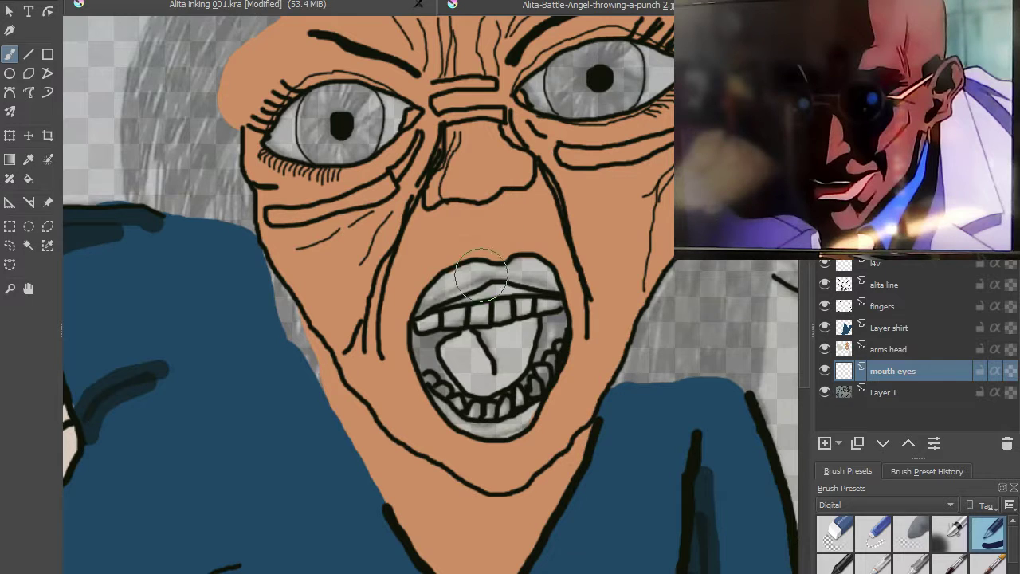
- Cover the whole inside of the open mouth, including teeth and tongue, with dark reddish brown
drag(464, 353, 490, 350)
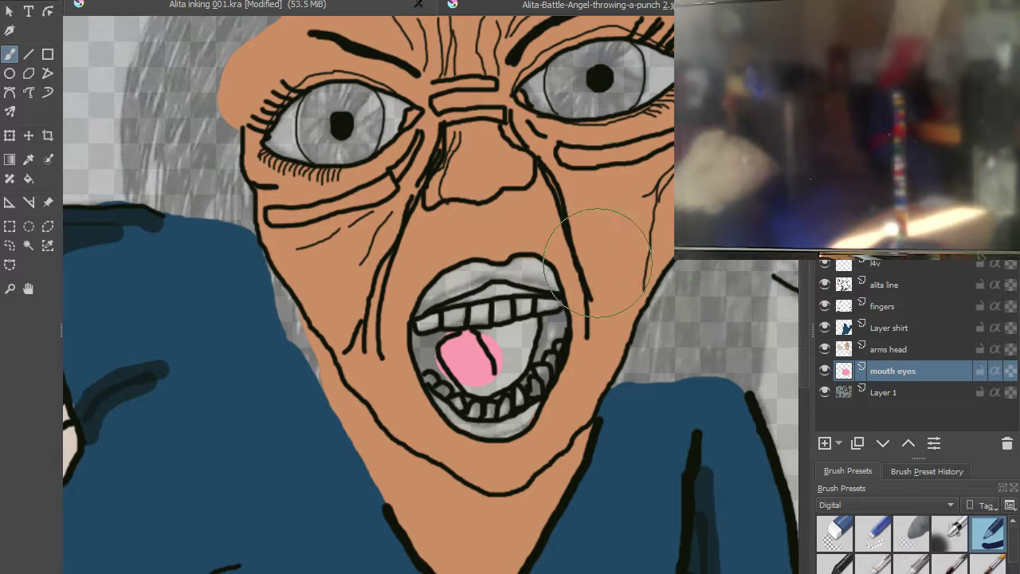
drag(498, 338, 503, 363)
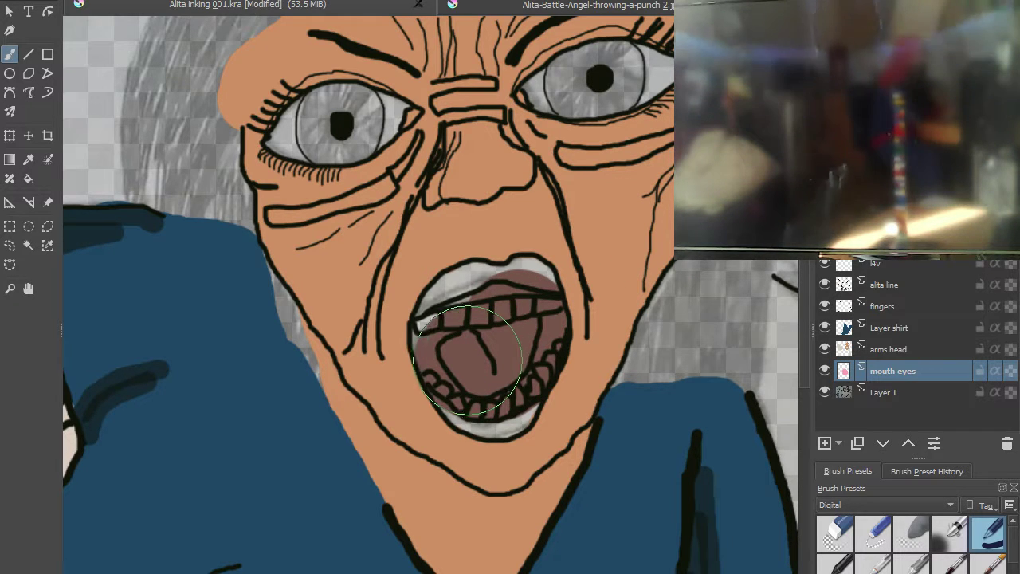
drag(486, 319, 463, 335)
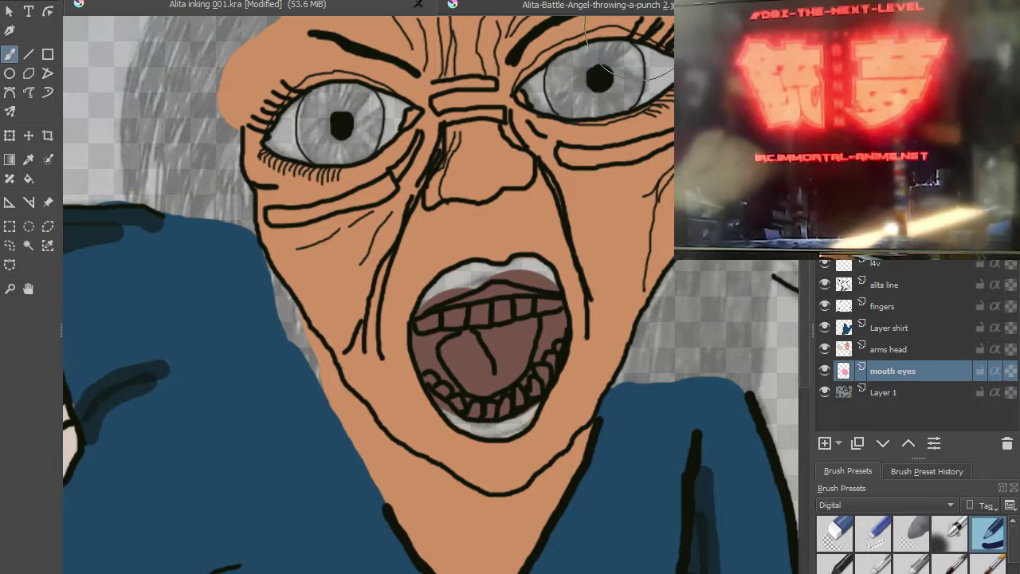
- Fill the tongue with bright pink inside its outline, up to the upper teeth
scroll(495, 367, up, 3)
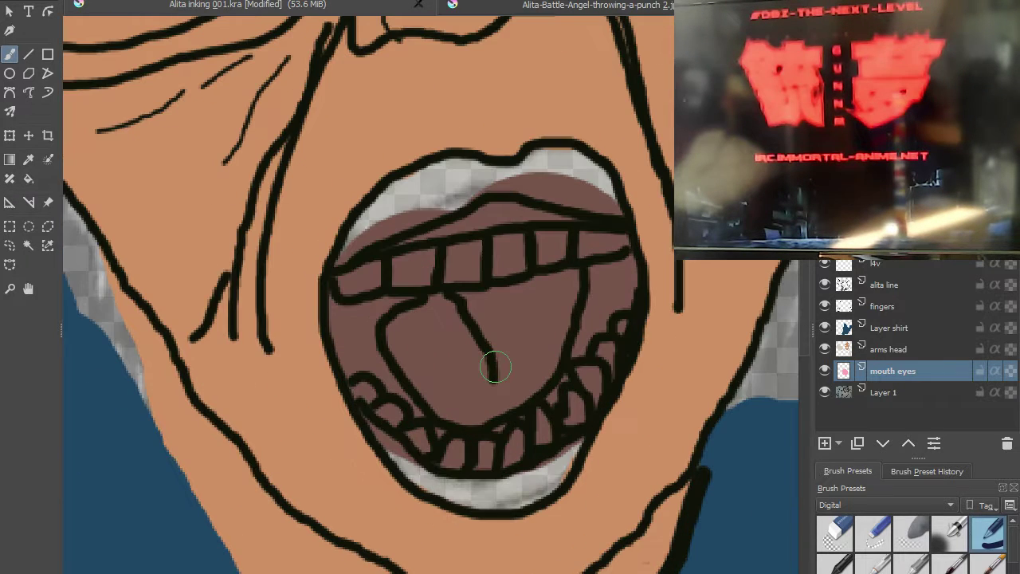
scroll(495, 367, up, 2)
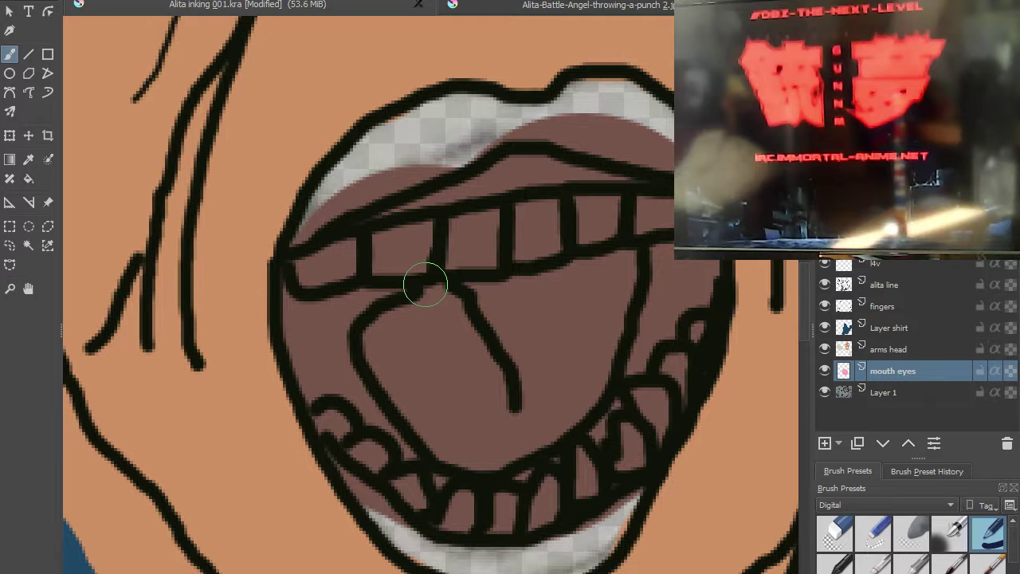
mouse_move(438, 305)
mouse_down()
mouse_move(386, 331)
mouse_move(383, 358)
mouse_move(449, 441)
mouse_move(504, 445)
mouse_move(579, 387)
mouse_move(623, 265)
mouse_move(461, 300)
mouse_move(412, 356)
mouse_move(467, 417)
mouse_move(519, 409)
mouse_move(561, 348)
mouse_move(569, 314)
mouse_move(449, 345)
mouse_move(460, 381)
mouse_move(524, 377)
mouse_move(515, 348)
mouse_move(455, 371)
mouse_move(465, 318)
mouse_up()
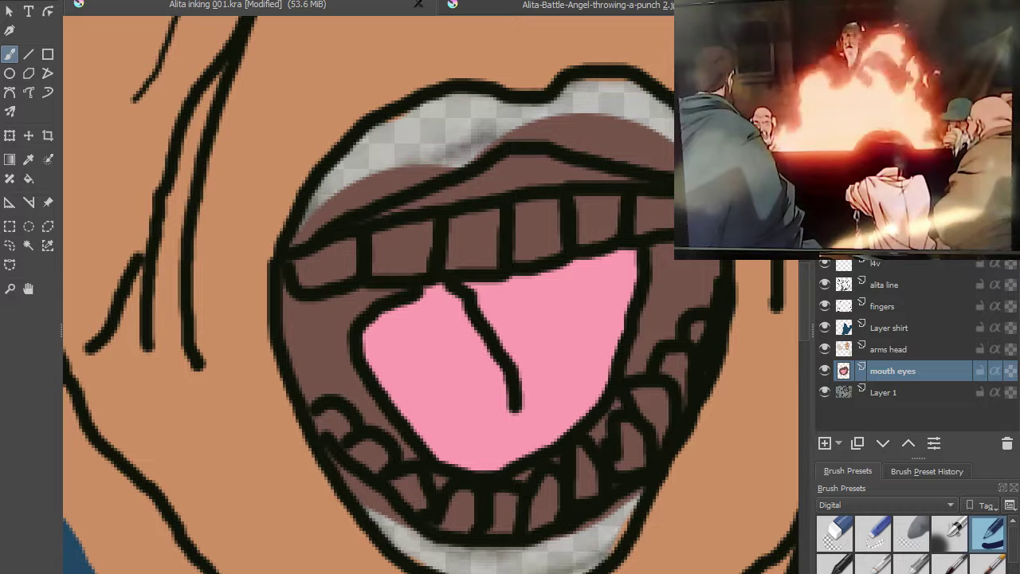
- Fill the upper lip with pale greyish pink, including its narrow left-hand corner and the strip above the teeth
mouse_move(420, 119)
mouse_down()
mouse_move(378, 146)
mouse_move(343, 186)
mouse_move(472, 140)
mouse_move(371, 191)
mouse_move(530, 161)
mouse_move(678, 156)
mouse_move(651, 118)
mouse_move(614, 97)
mouse_move(602, 95)
mouse_move(626, 100)
mouse_move(575, 100)
mouse_move(567, 113)
mouse_move(621, 130)
mouse_move(497, 129)
mouse_move(536, 120)
mouse_move(448, 115)
mouse_up()
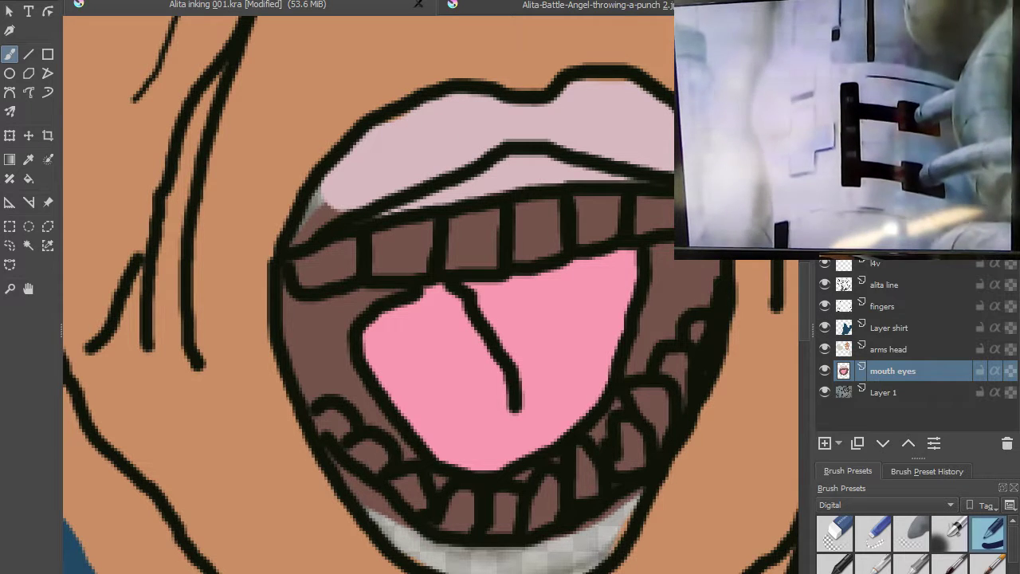
scroll(335, 211, up, 3)
mouse_move(392, 206)
mouse_down()
mouse_move(388, 153)
mouse_move(335, 239)
mouse_move(335, 269)
mouse_move(449, 194)
mouse_move(360, 245)
mouse_up()
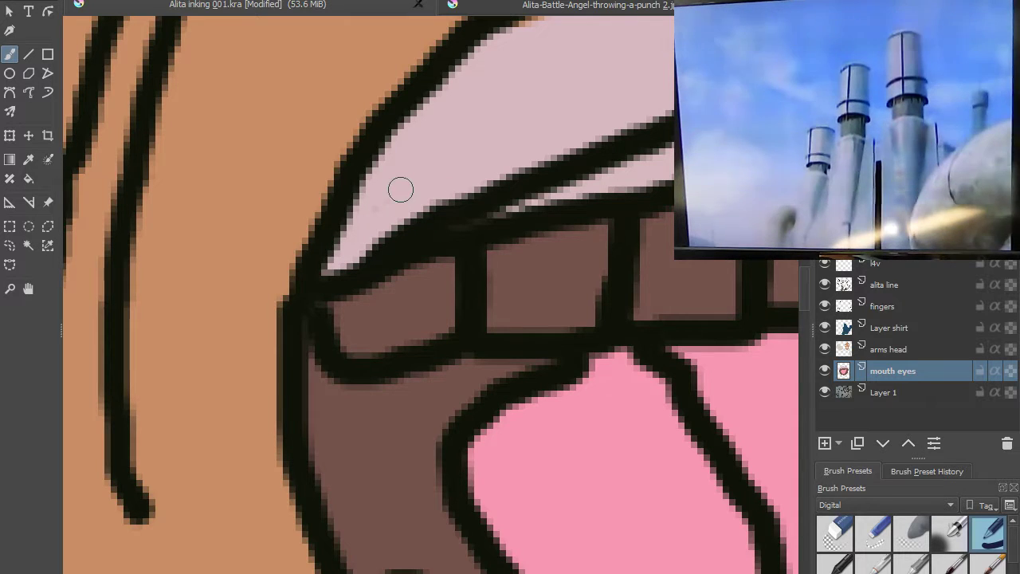
drag(469, 211, 529, 202)
scroll(514, 207, down, 3)
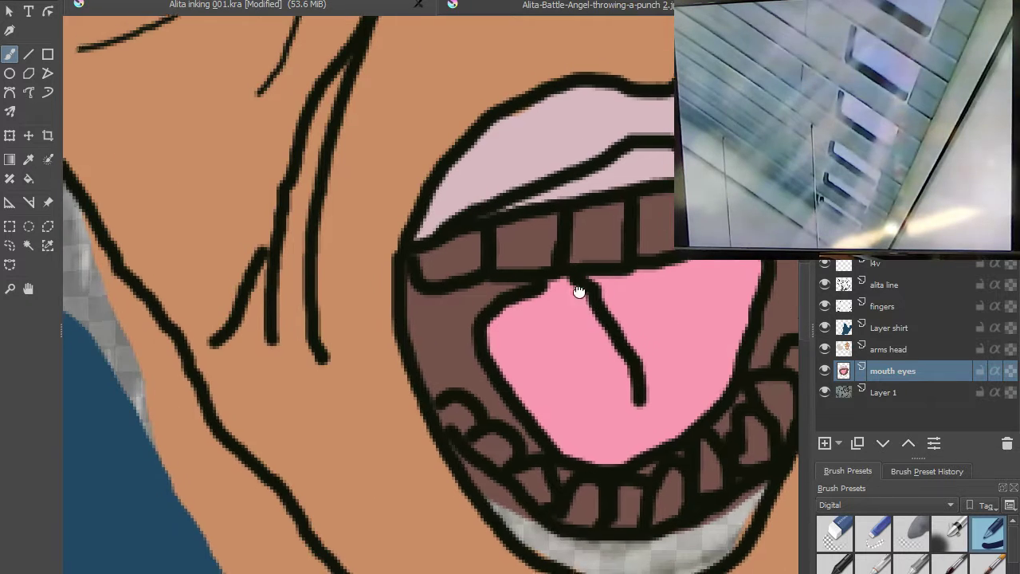
- Fill the lower lip with the same pale greyish pink, from the right-hand tip to the narrow left-hand corner
scroll(583, 296, up, 2)
scroll(602, 383, up, 2)
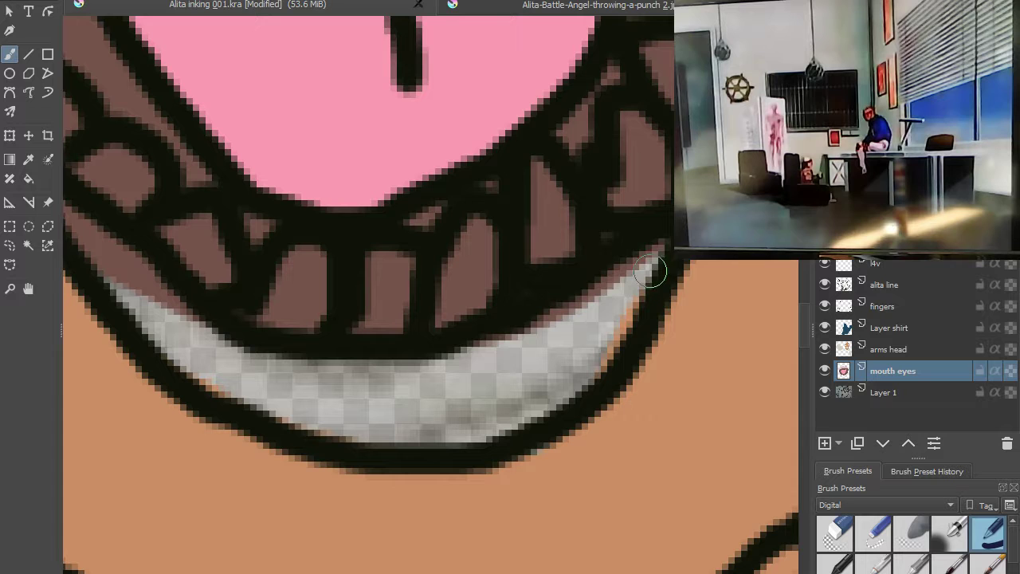
mouse_move(656, 248)
mouse_down()
mouse_move(497, 345)
mouse_move(590, 325)
mouse_move(636, 292)
mouse_move(586, 372)
mouse_move(480, 430)
mouse_move(498, 419)
mouse_move(414, 438)
mouse_move(307, 421)
mouse_move(195, 357)
mouse_move(316, 374)
mouse_move(458, 356)
mouse_up()
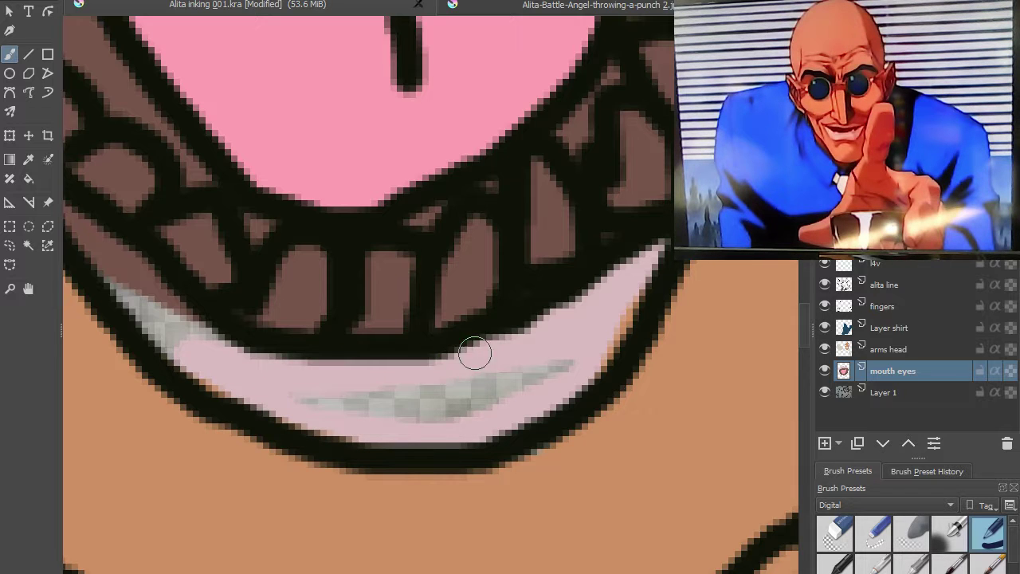
mouse_move(571, 335)
mouse_down()
mouse_move(520, 384)
mouse_move(426, 421)
mouse_move(527, 367)
mouse_move(369, 397)
mouse_move(283, 398)
mouse_up()
drag(467, 408, 601, 477)
drag(239, 240, 413, 401)
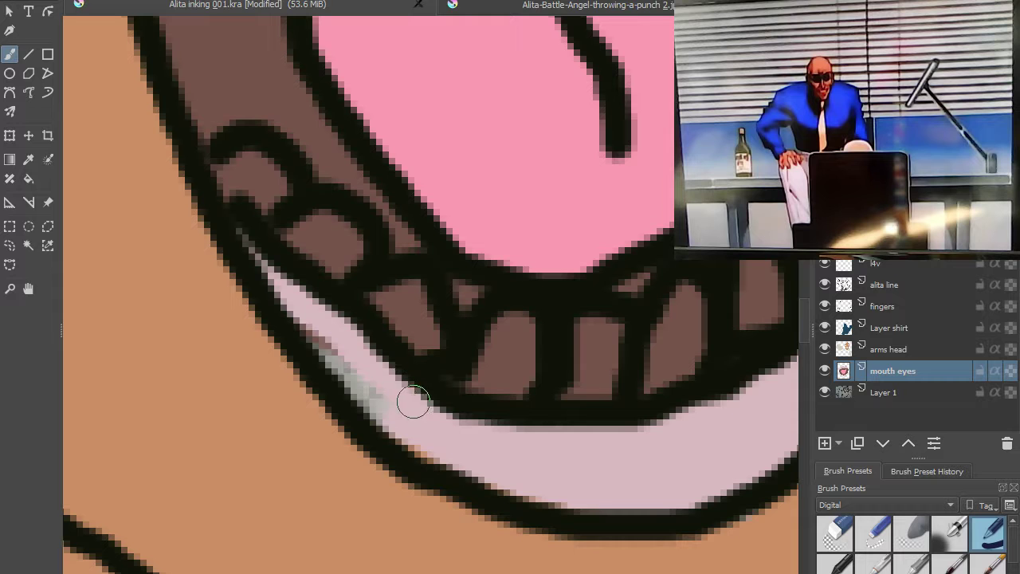
drag(357, 361, 306, 307)
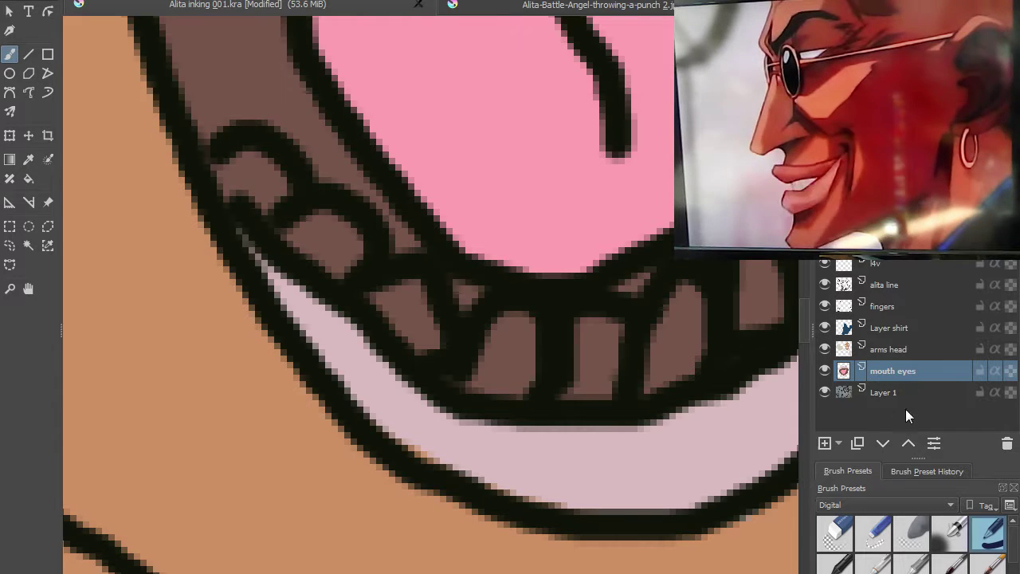
- Erase the stray skin-coloured fringes along the inside of the lip outlines on the arms head layer, using a smaller eraser
click(851, 539)
click(882, 351)
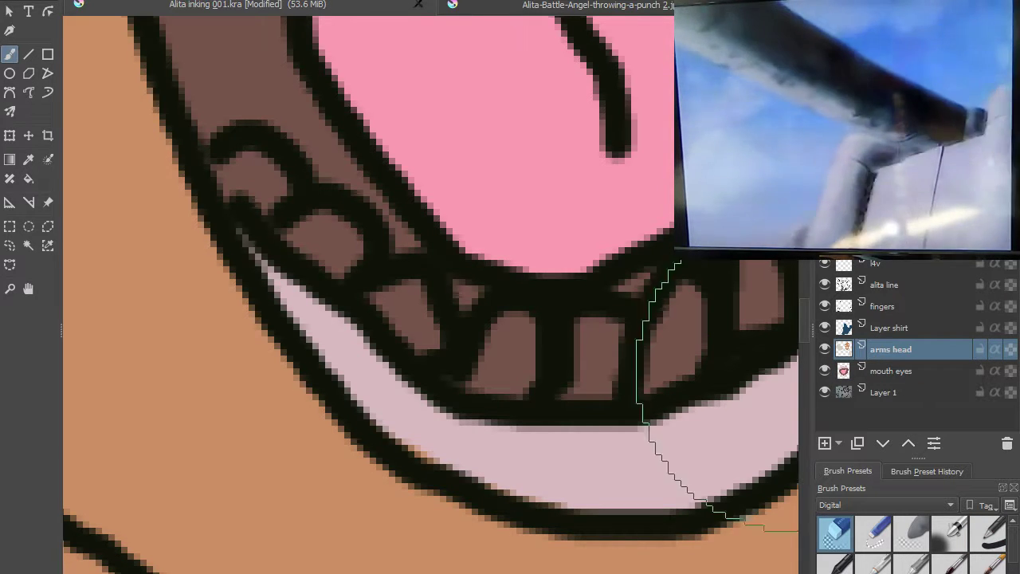
key(bracketleft)
key(bracketleft)
key(bracketleft)
key(bracketleft)
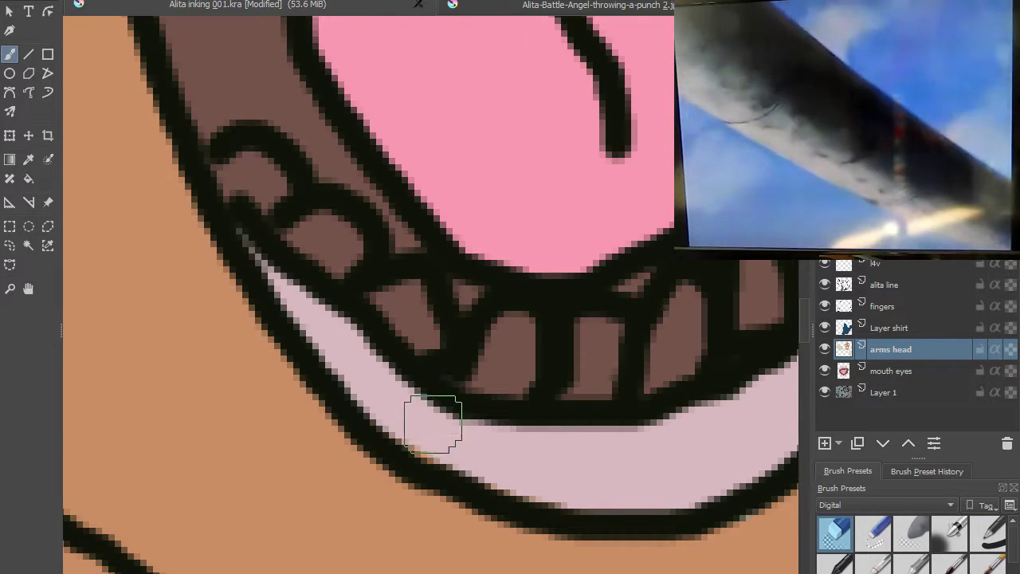
mouse_move(646, 495)
mouse_down()
mouse_move(592, 463)
mouse_move(330, 470)
mouse_up()
drag(525, 358, 467, 452)
scroll(450, 320, down, 5)
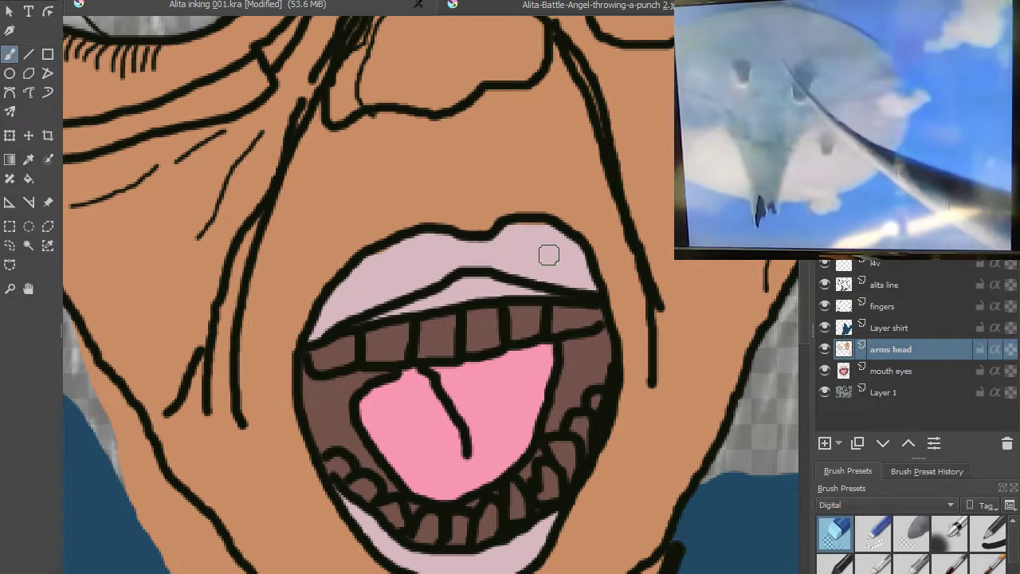
scroll(549, 255, up, 6)
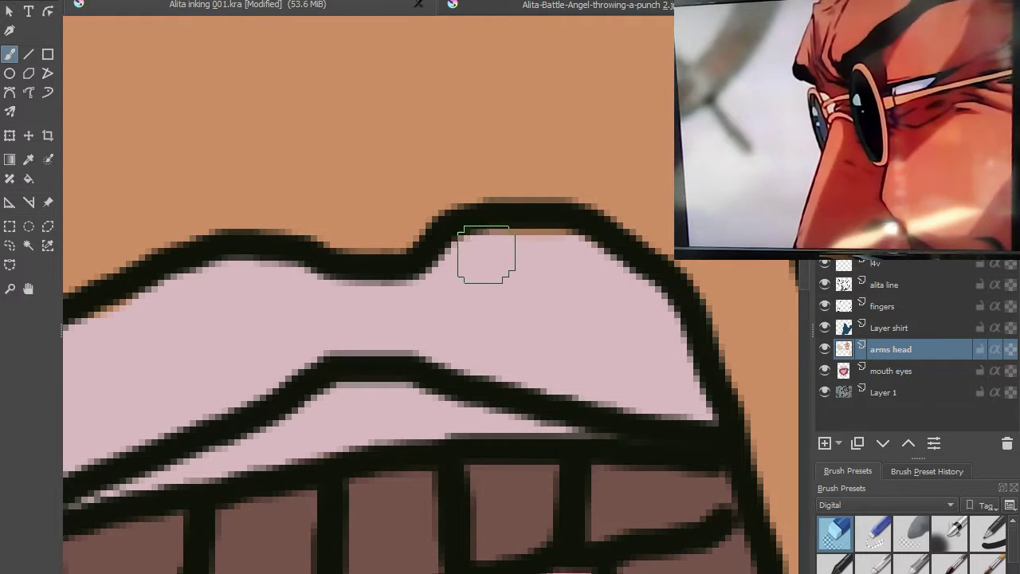
scroll(570, 377, down, 1)
scroll(570, 377, down, 2)
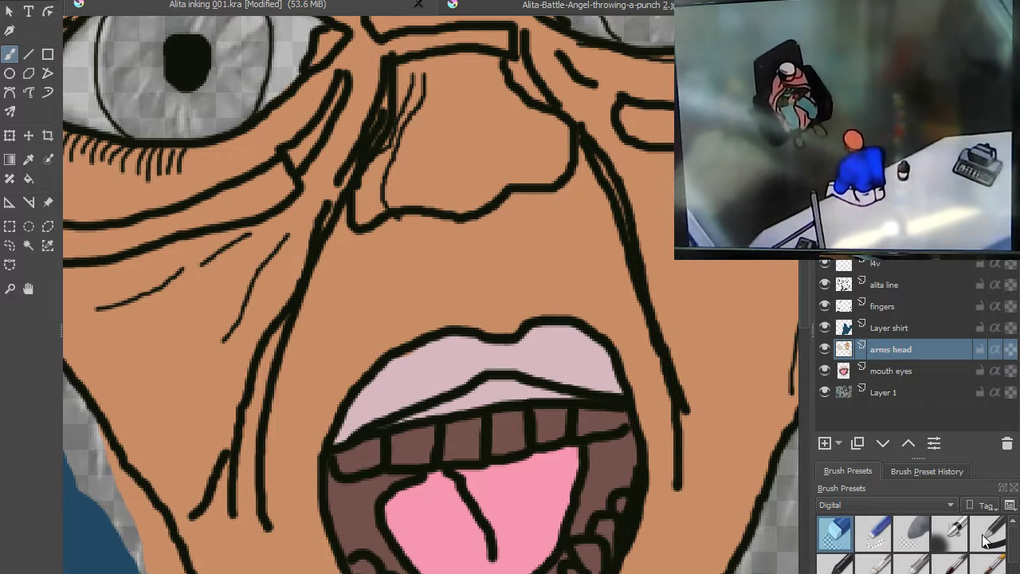
- Paint the upper gum between the lip and the teeth light pink on the mouth eyes layer
click(987, 536)
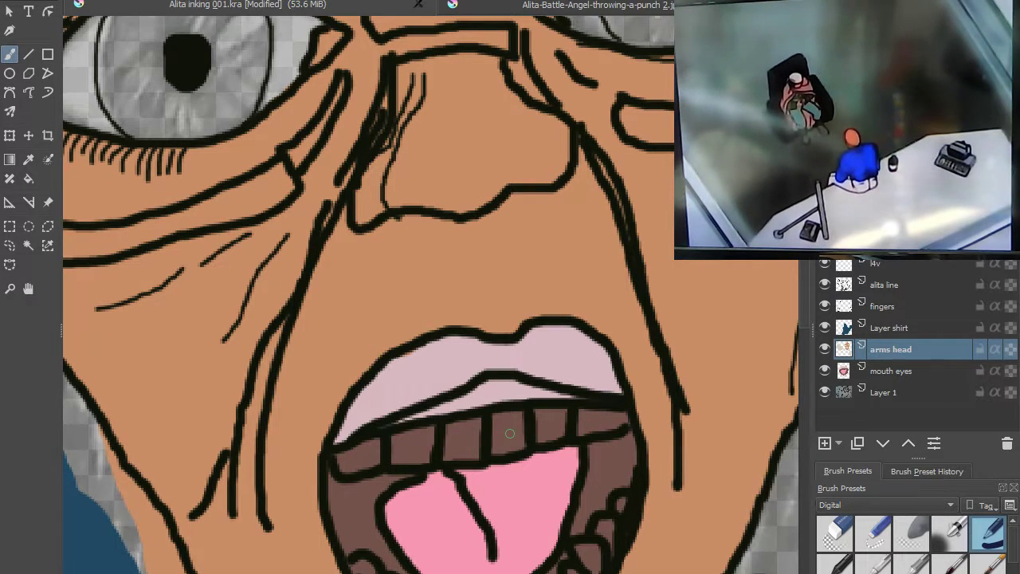
scroll(510, 433, up, 5)
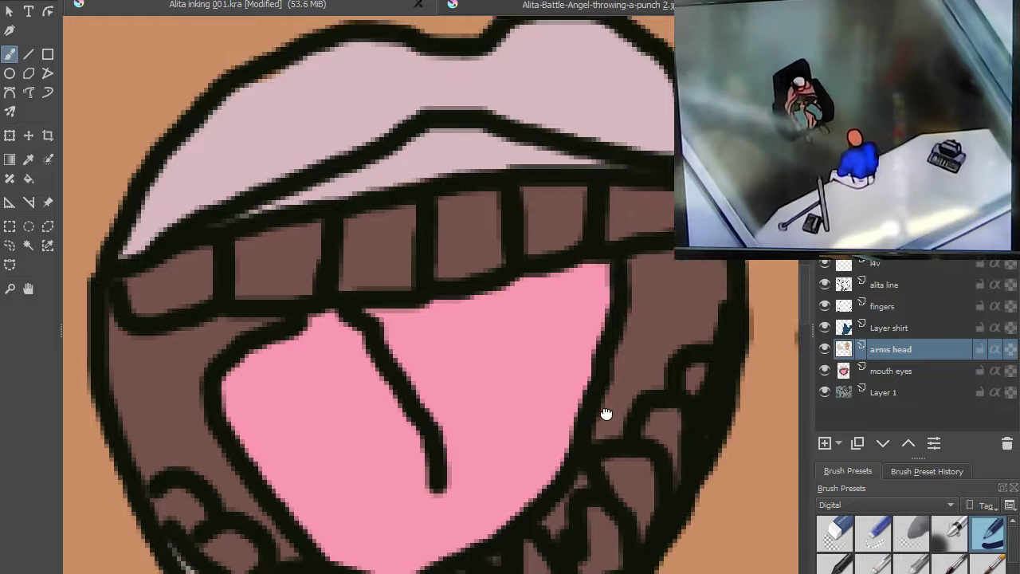
drag(611, 429, 595, 309)
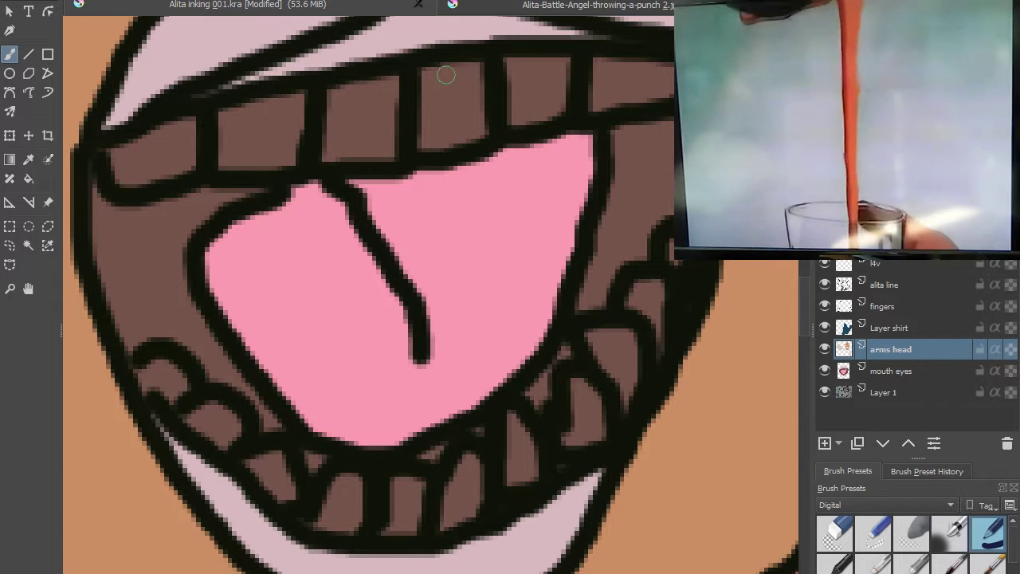
drag(450, 84, 458, 94)
scroll(458, 93, down, 3)
scroll(457, 240, up, 3)
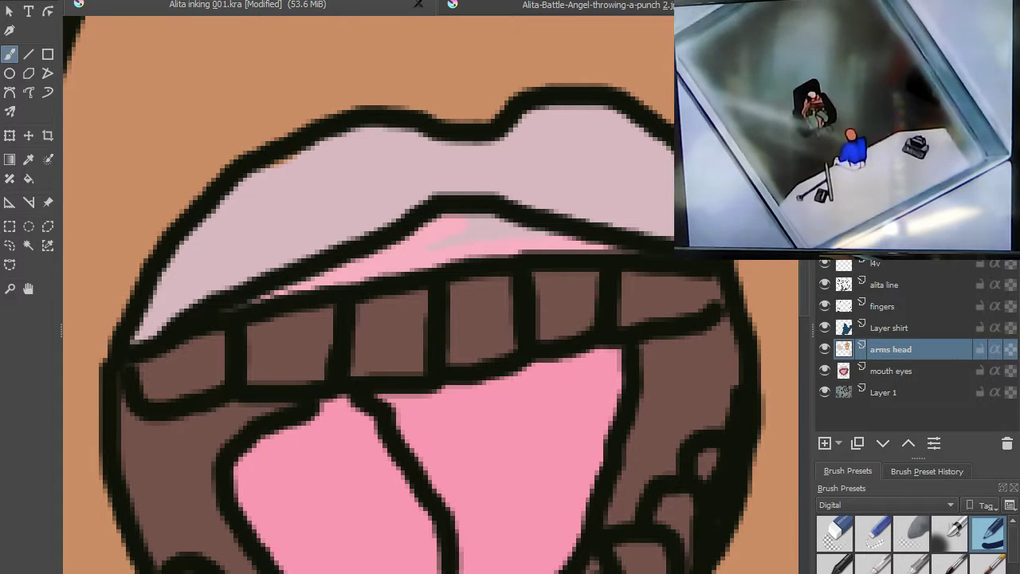
click(888, 372)
drag(499, 227, 596, 247)
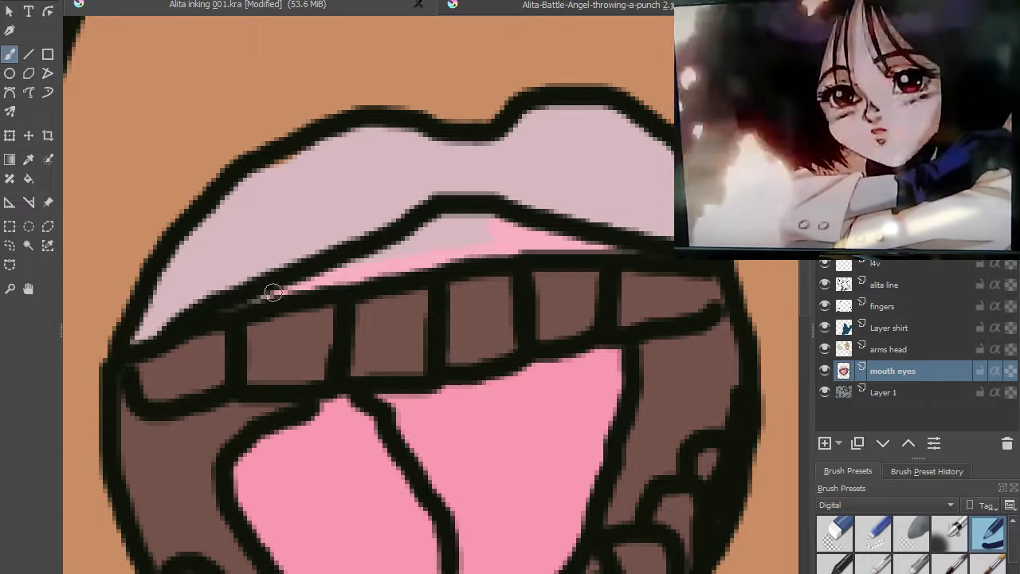
drag(239, 301, 339, 273)
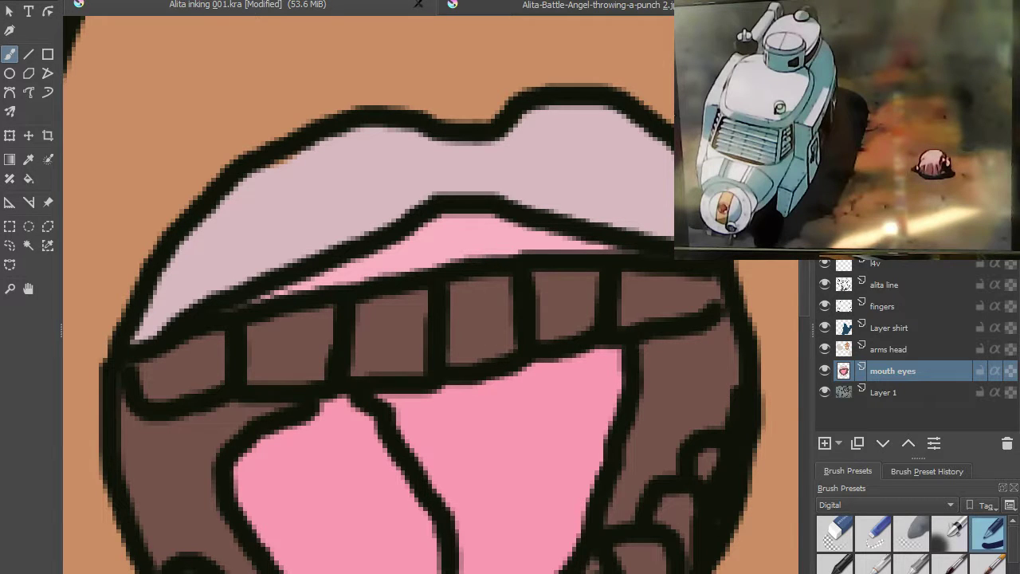
- Fill all six upper teeth with white
mouse_move(632, 284)
mouse_down()
mouse_move(632, 313)
mouse_move(688, 306)
mouse_move(720, 286)
mouse_move(648, 284)
mouse_move(640, 294)
mouse_move(671, 292)
mouse_up()
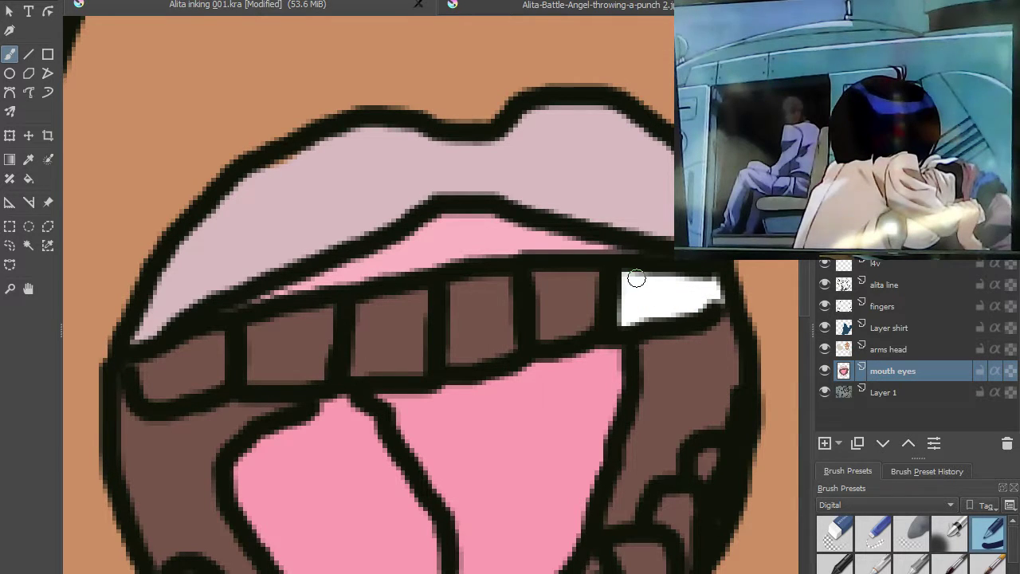
mouse_move(536, 317)
mouse_down()
mouse_move(599, 315)
mouse_move(591, 297)
mouse_move(545, 320)
mouse_up()
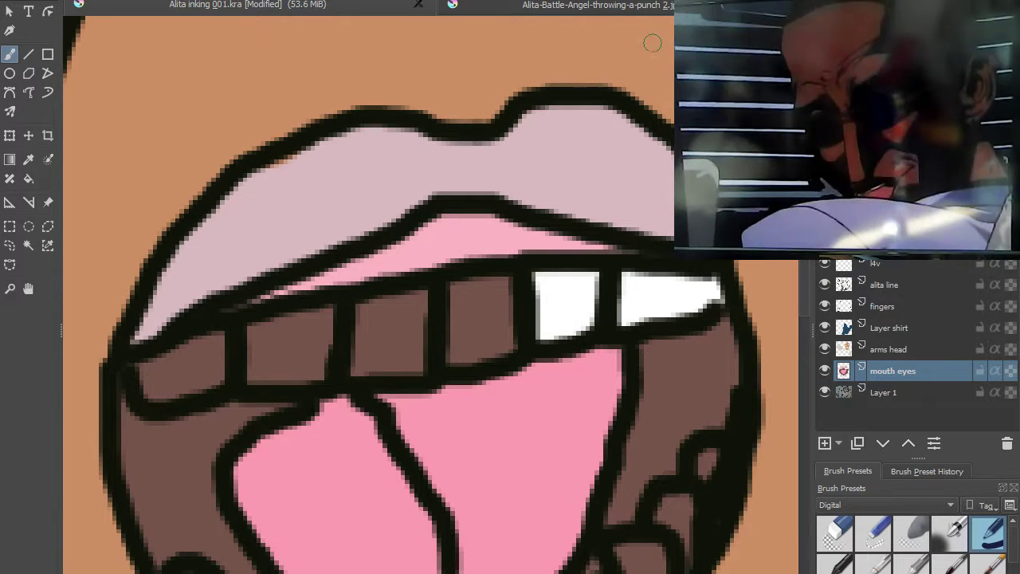
mouse_move(482, 339)
mouse_down()
mouse_move(497, 332)
mouse_move(160, 375)
mouse_move(187, 367)
mouse_up()
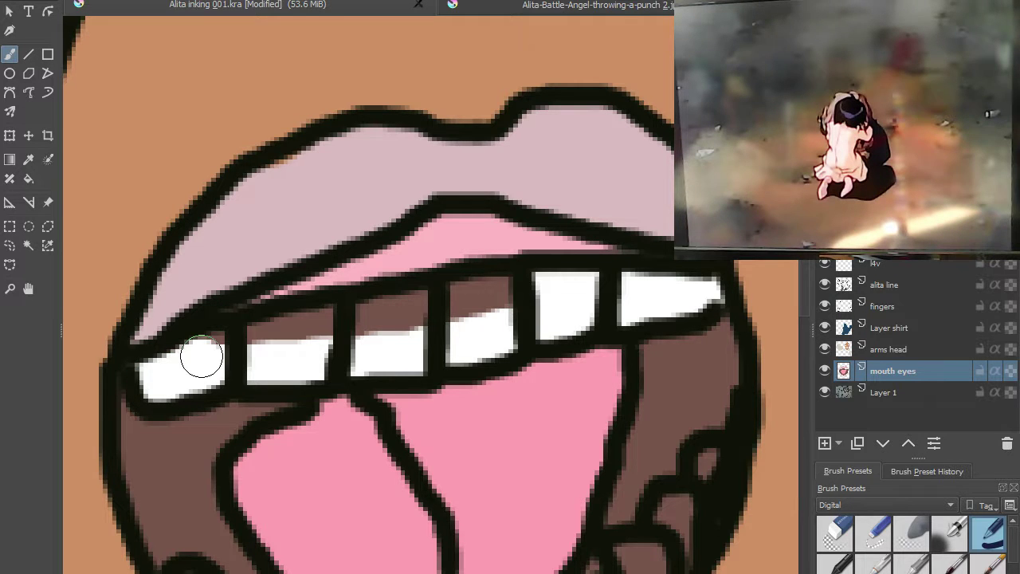
mouse_move(236, 342)
mouse_down()
mouse_move(471, 292)
mouse_move(517, 289)
mouse_move(525, 307)
mouse_up()
- Fill the lower teeth on the right-hand side of the mouth with white, one by one
scroll(525, 307, down, 3)
scroll(486, 342, down, 3)
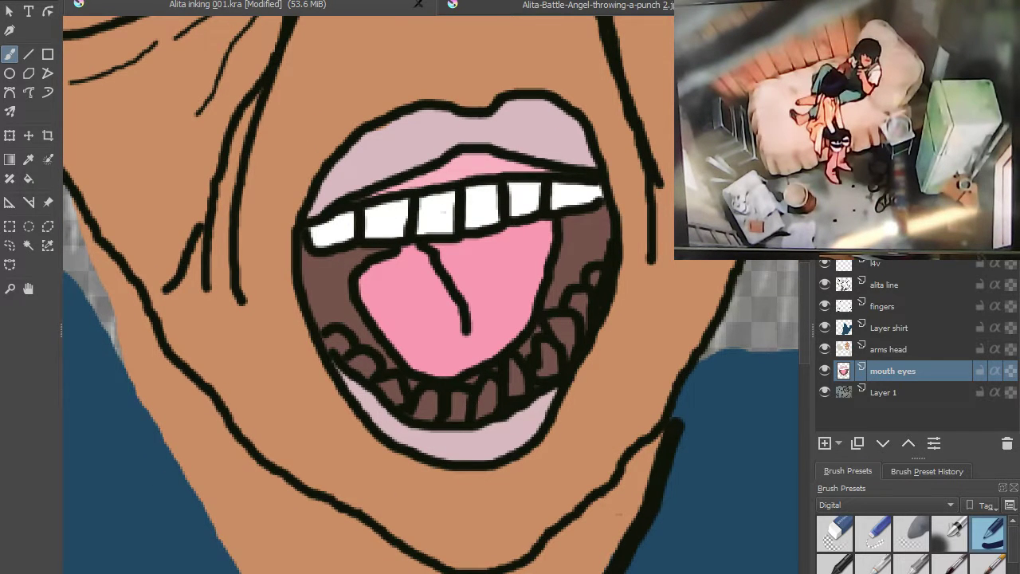
scroll(593, 303, up, 3)
drag(606, 216, 598, 244)
mouse_move(577, 304)
mouse_down()
mouse_move(573, 277)
mouse_move(549, 287)
mouse_move(531, 308)
mouse_move(557, 308)
mouse_move(576, 373)
mouse_up()
mouse_move(543, 381)
mouse_down()
mouse_move(517, 462)
mouse_move(531, 369)
mouse_move(484, 352)
mouse_move(477, 389)
mouse_move(504, 409)
mouse_move(444, 437)
mouse_move(440, 506)
mouse_move(490, 497)
mouse_move(493, 440)
mouse_move(463, 438)
mouse_move(459, 499)
mouse_move(466, 474)
mouse_up()
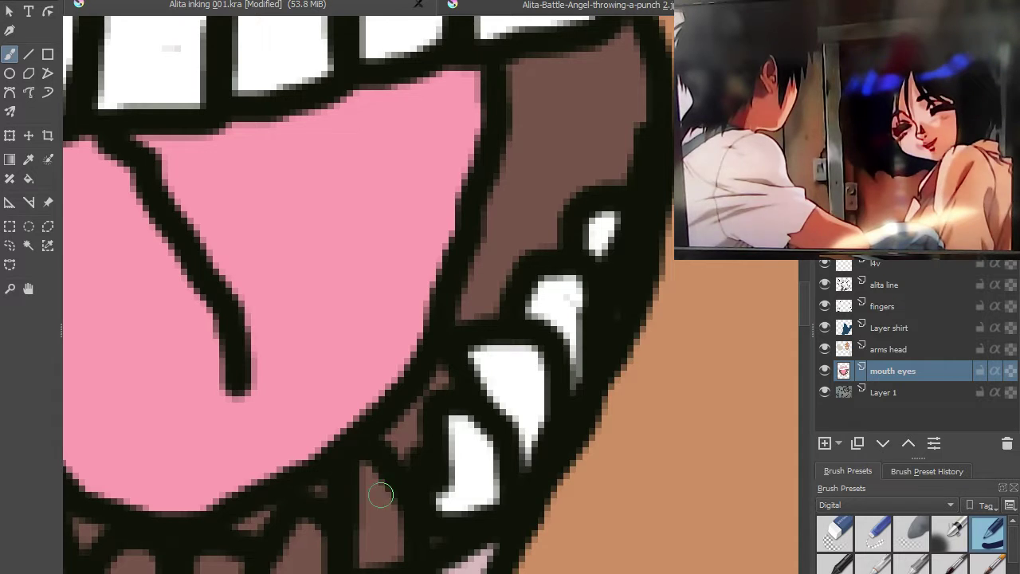
mouse_move(362, 475)
mouse_down()
mouse_move(364, 546)
mouse_move(383, 560)
mouse_move(395, 531)
mouse_move(381, 499)
mouse_up()
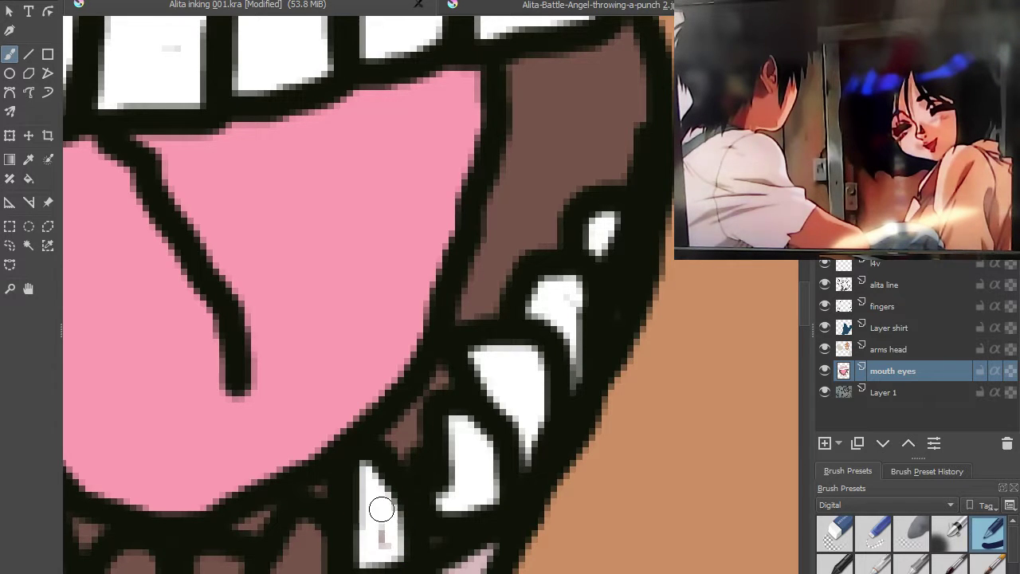
mouse_move(379, 556)
mouse_down()
mouse_move(512, 346)
mouse_move(426, 353)
mouse_move(435, 337)
mouse_move(416, 350)
mouse_move(403, 401)
mouse_move(426, 383)
mouse_up()
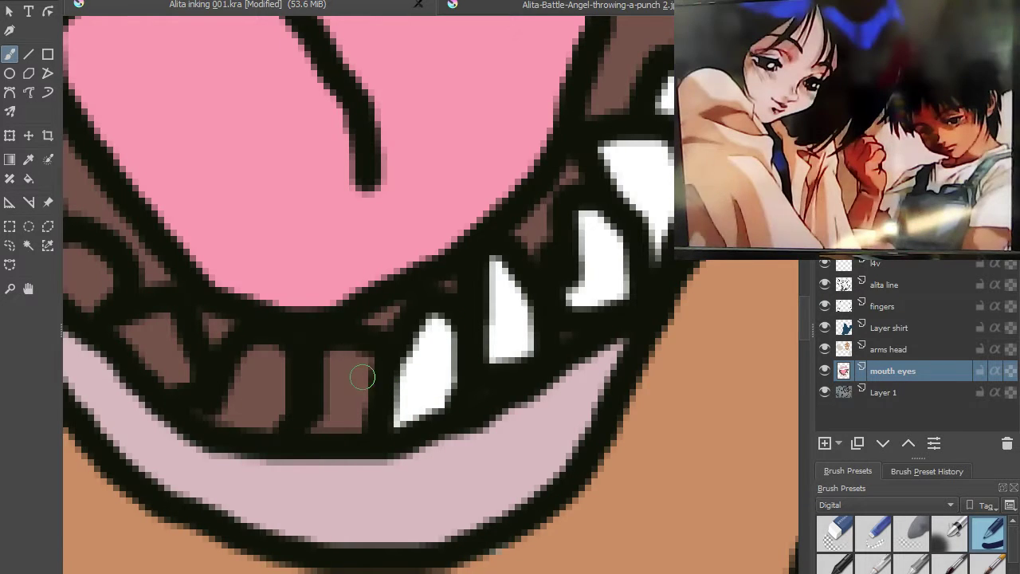
- Fill the remaining lower teeth, from the centre to the left corner of the mouth, with white on the mouth eyes layer
mouse_move(340, 359)
mouse_down()
mouse_move(365, 374)
mouse_move(360, 410)
mouse_move(352, 425)
mouse_move(321, 425)
mouse_move(338, 381)
mouse_up()
mouse_move(275, 357)
mouse_down()
mouse_move(239, 365)
mouse_move(223, 408)
mouse_move(252, 422)
mouse_move(282, 411)
mouse_move(280, 373)
mouse_move(249, 383)
mouse_move(279, 402)
mouse_move(275, 387)
mouse_move(270, 403)
mouse_move(435, 455)
mouse_up()
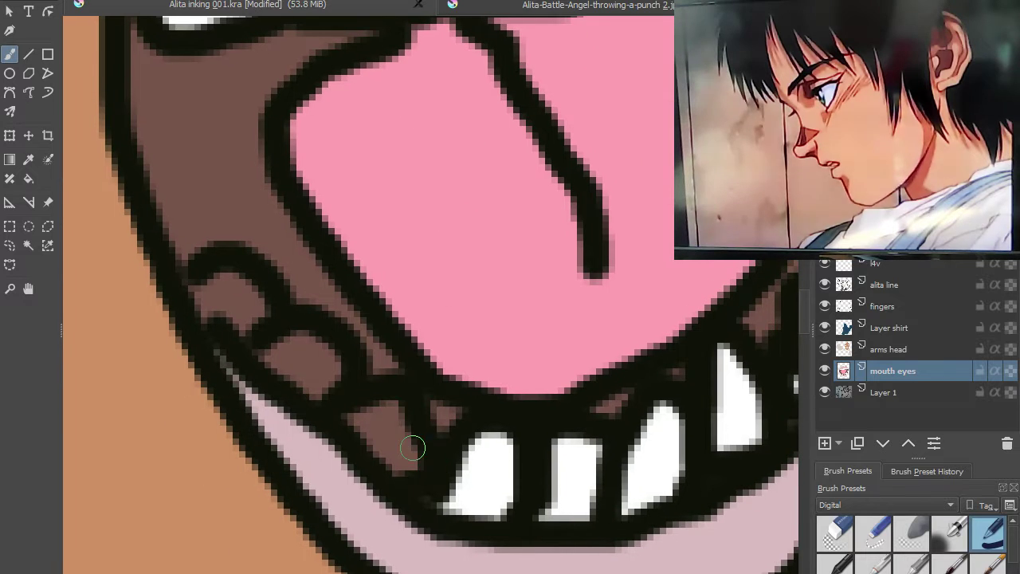
mouse_move(342, 426)
mouse_down()
mouse_move(395, 407)
mouse_move(407, 453)
mouse_up()
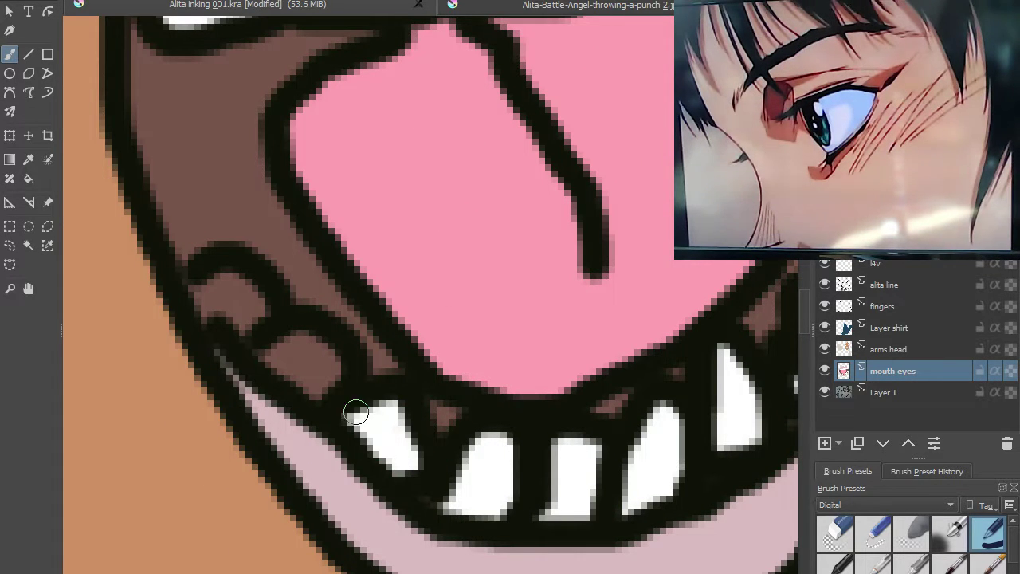
mouse_move(287, 362)
mouse_down()
mouse_move(269, 353)
mouse_move(315, 345)
mouse_up()
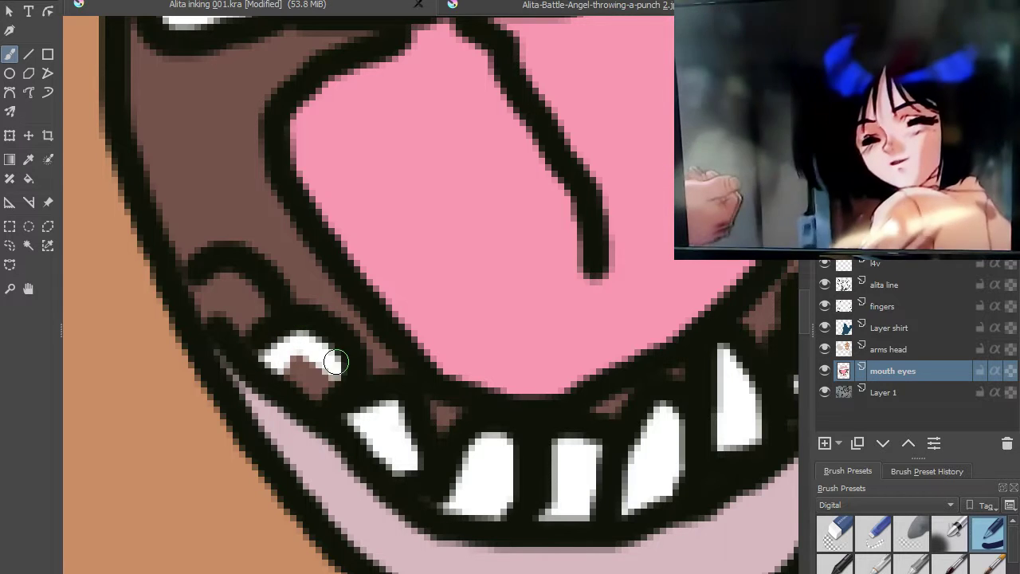
mouse_move(315, 391)
mouse_down()
mouse_move(290, 353)
mouse_move(299, 365)
mouse_up()
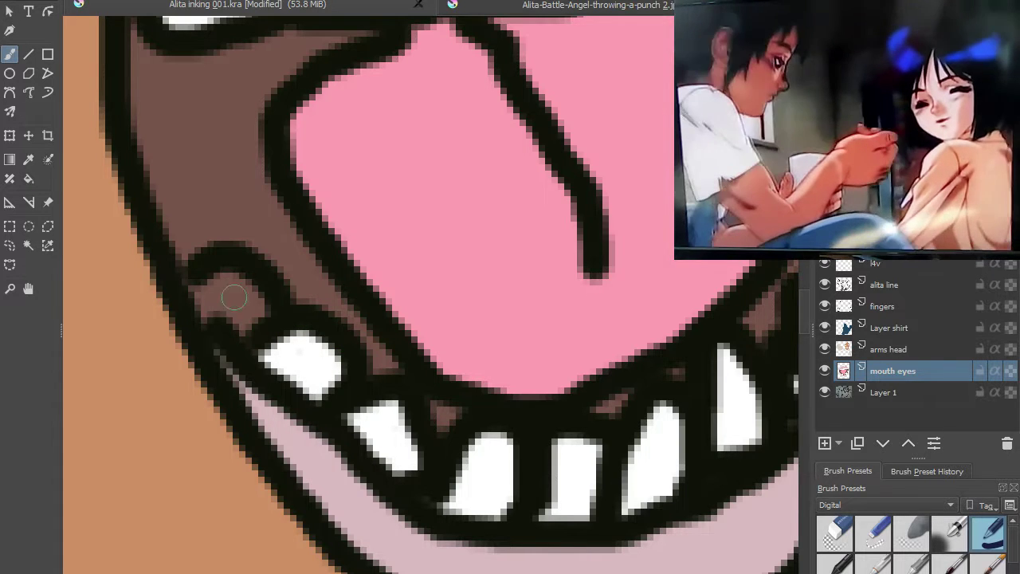
mouse_move(221, 275)
mouse_down()
mouse_move(205, 294)
mouse_move(232, 327)
mouse_move(252, 296)
mouse_up()
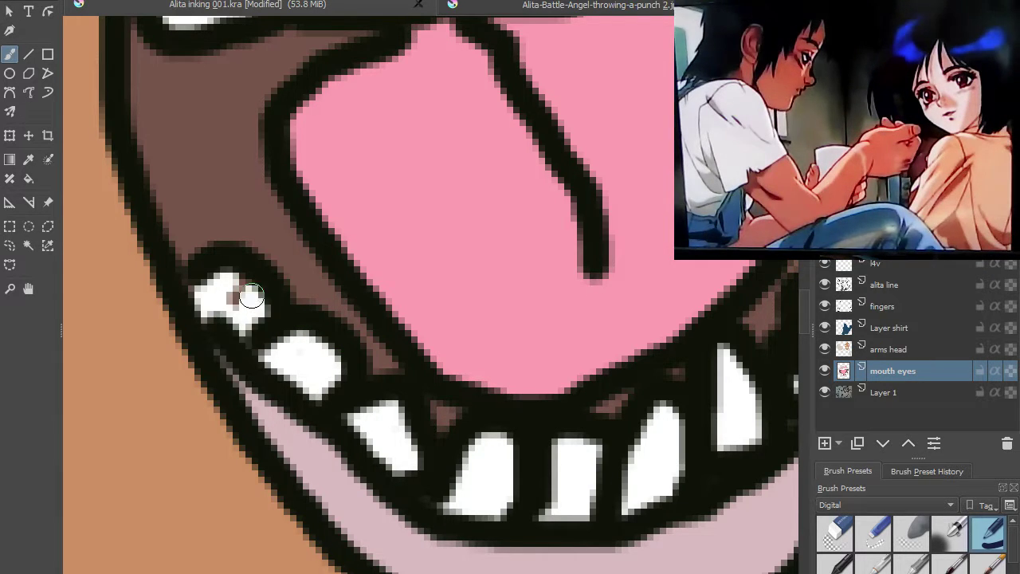
- Paint the whites of both eyes solid white on the mouth eyes layer, using a larger brush
scroll(199, 291, down, 4)
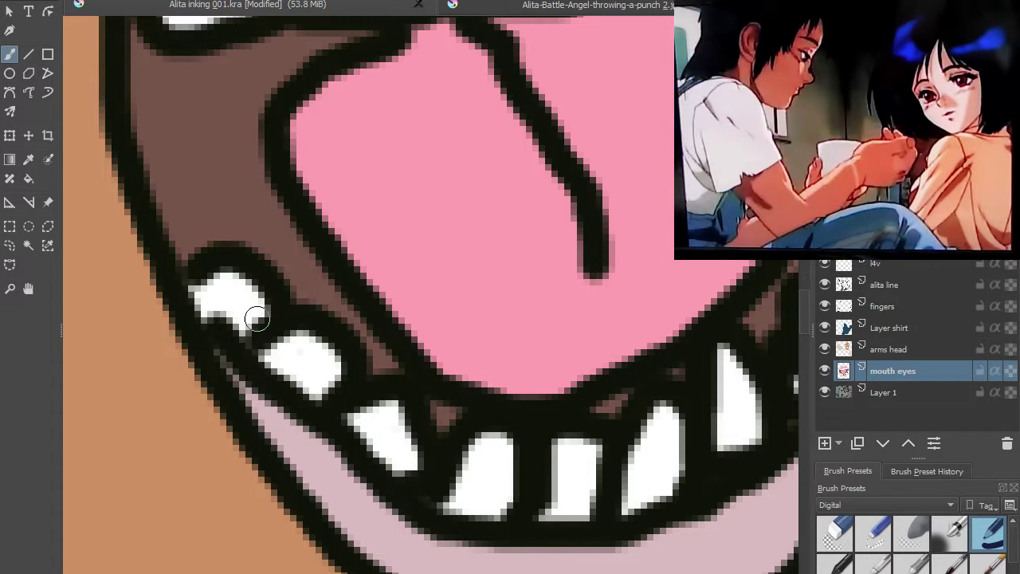
scroll(410, 403, down, 2)
scroll(409, 402, down, 4)
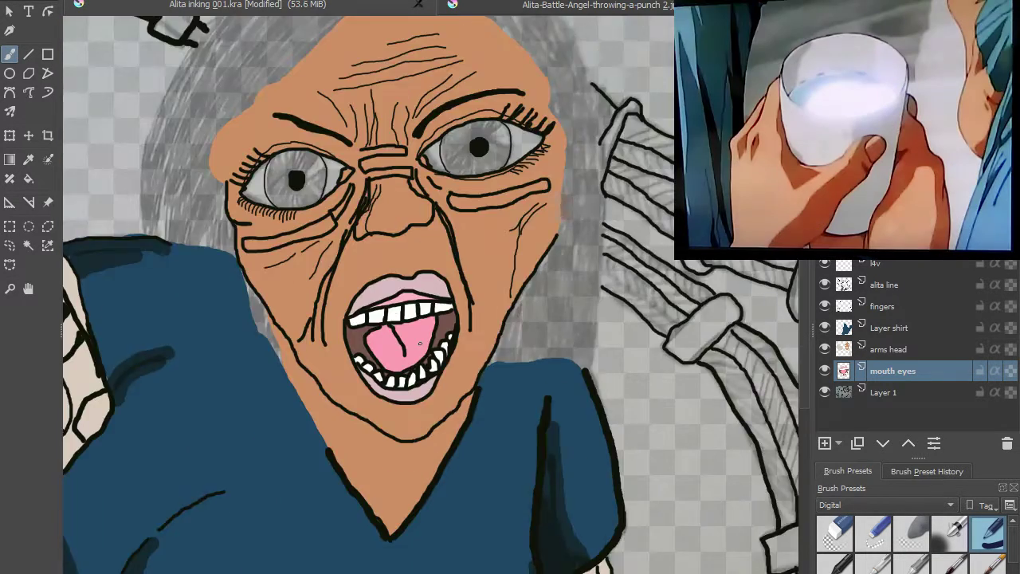
scroll(456, 442, up, 3)
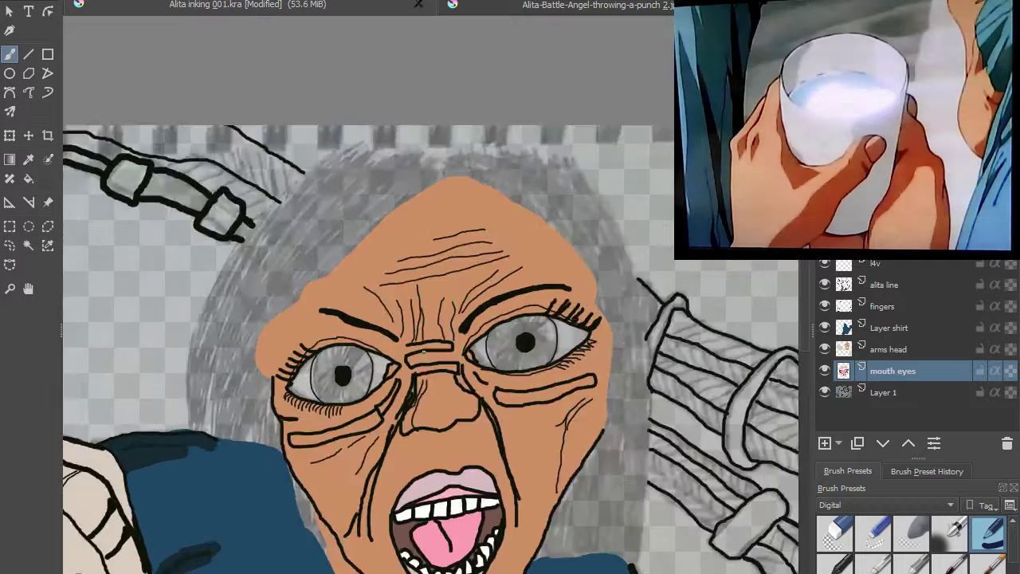
scroll(570, 320, up, 2)
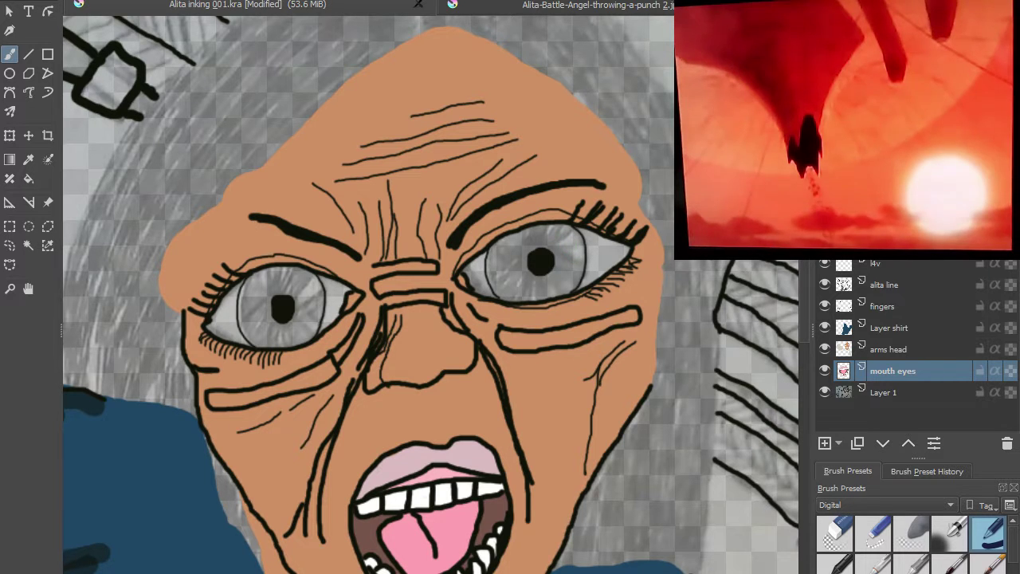
mouse_move(514, 265)
mouse_down()
mouse_move(586, 260)
mouse_move(558, 263)
mouse_up()
mouse_move(351, 295)
mouse_down()
mouse_move(319, 284)
mouse_move(239, 311)
mouse_move(271, 299)
mouse_up()
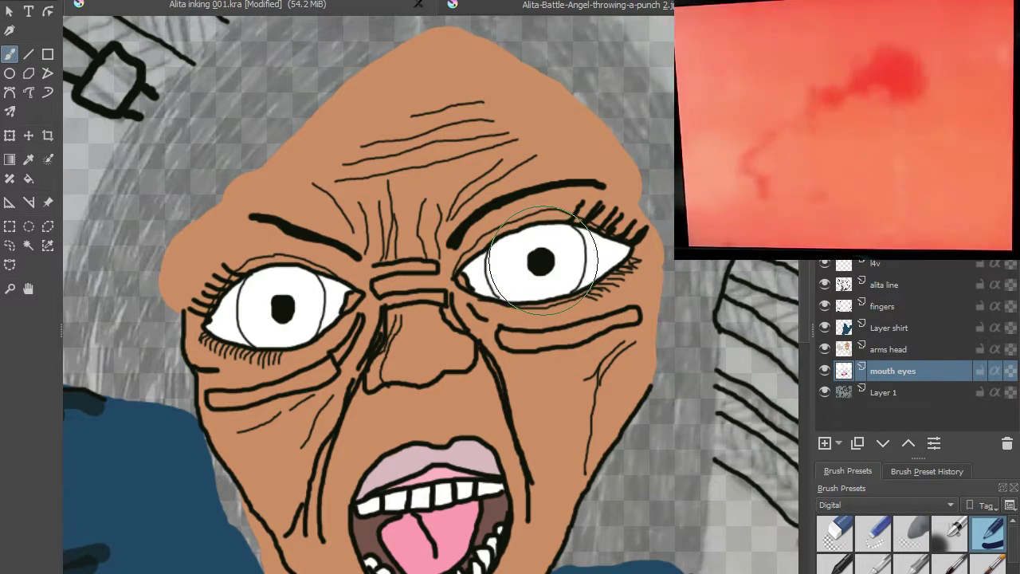
- Paint the irises of both eyes brown around the black pupils, staying inside the iris outlines
scroll(535, 260, up, 2)
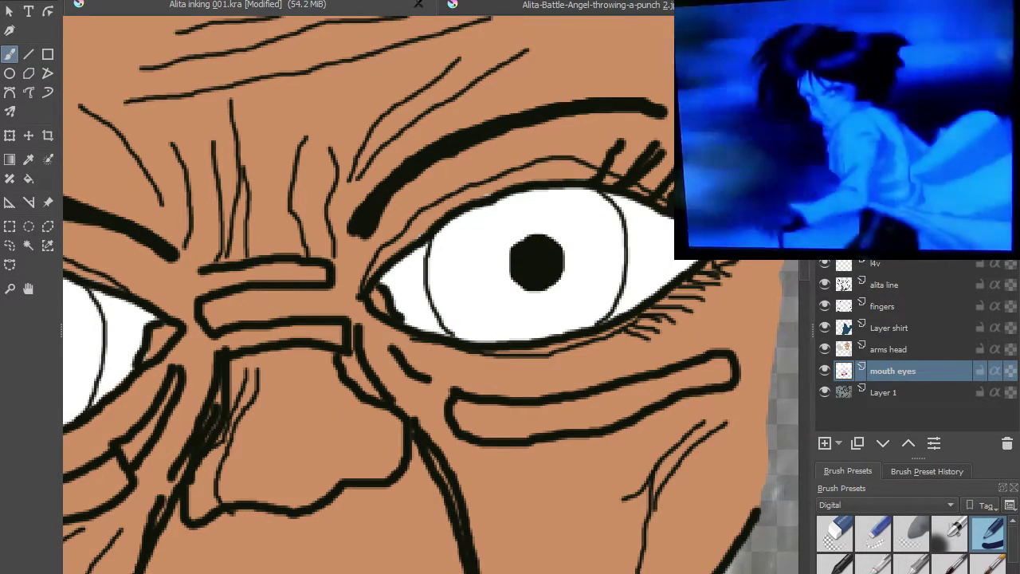
mouse_move(493, 223)
mouse_down()
mouse_move(452, 264)
mouse_move(460, 302)
mouse_move(484, 320)
mouse_move(538, 323)
mouse_move(552, 318)
mouse_move(484, 269)
mouse_move(505, 215)
mouse_move(567, 205)
mouse_up()
mouse_move(534, 264)
mouse_down()
mouse_move(570, 309)
mouse_move(592, 291)
mouse_move(562, 279)
mouse_up()
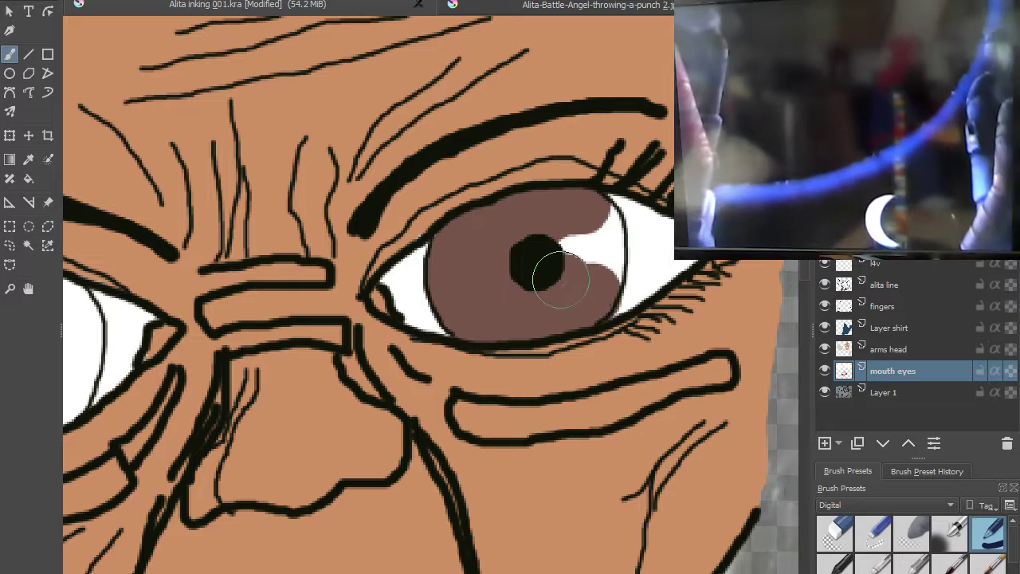
scroll(395, 313, left, 8)
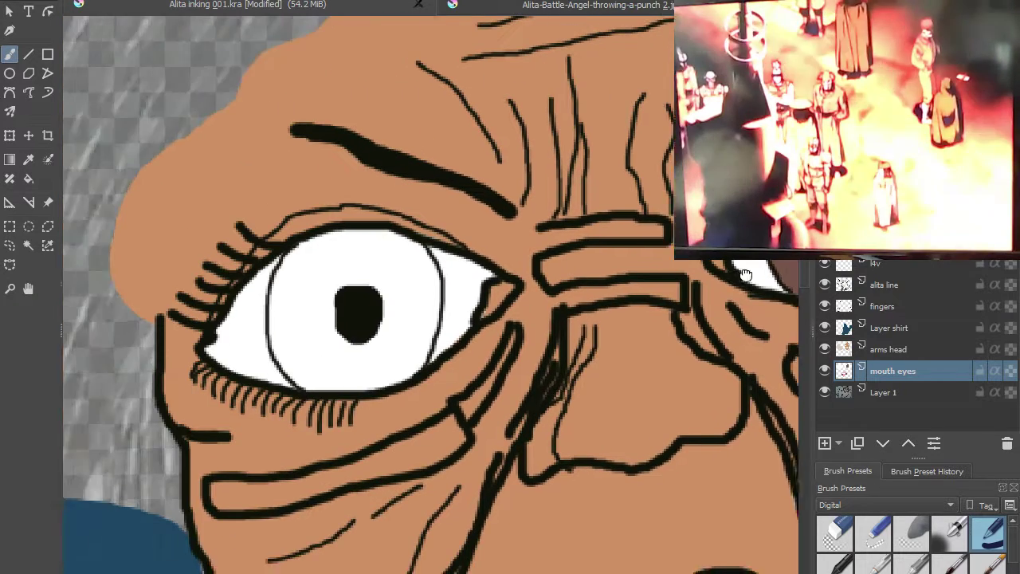
mouse_move(398, 243)
mouse_down()
mouse_move(336, 255)
mouse_move(321, 277)
mouse_move(319, 336)
mouse_move(343, 376)
mouse_move(381, 375)
mouse_move(329, 316)
mouse_move(375, 271)
mouse_move(405, 263)
mouse_up()
mouse_move(365, 303)
mouse_down()
mouse_move(381, 352)
mouse_move(411, 376)
mouse_move(387, 313)
mouse_move(401, 349)
mouse_move(418, 359)
mouse_move(390, 319)
mouse_up()
drag(400, 247, 421, 269)
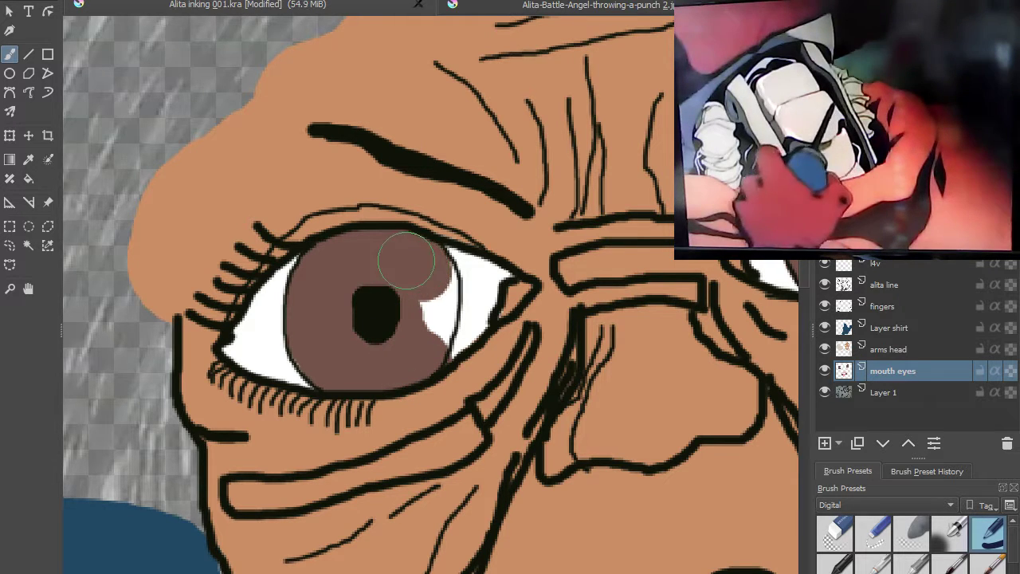
- Block in the strands of the large cable below the fist with grey-brown, using broad brush strokes
scroll(412, 263, down, 5)
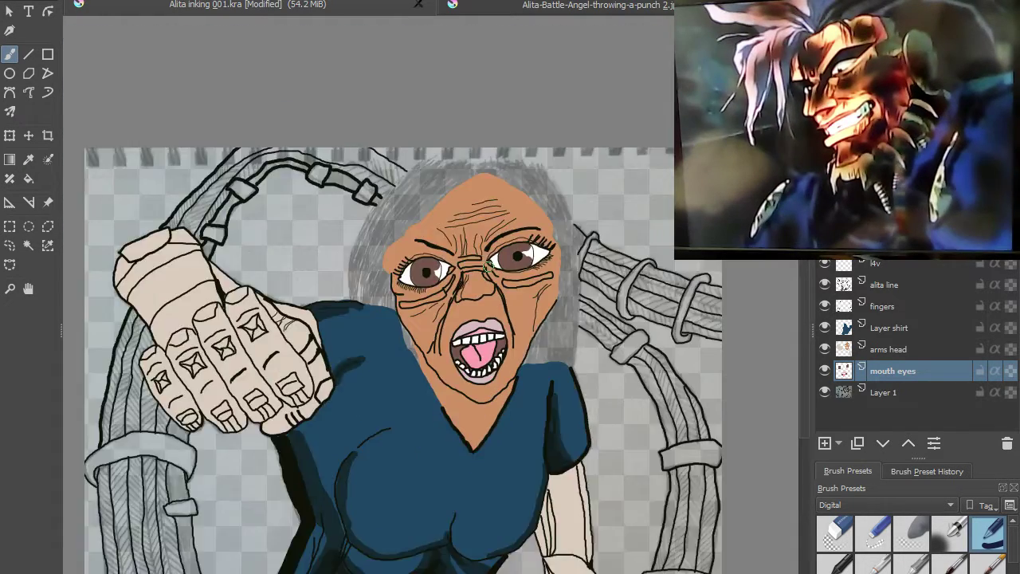
scroll(524, 281, down, 3)
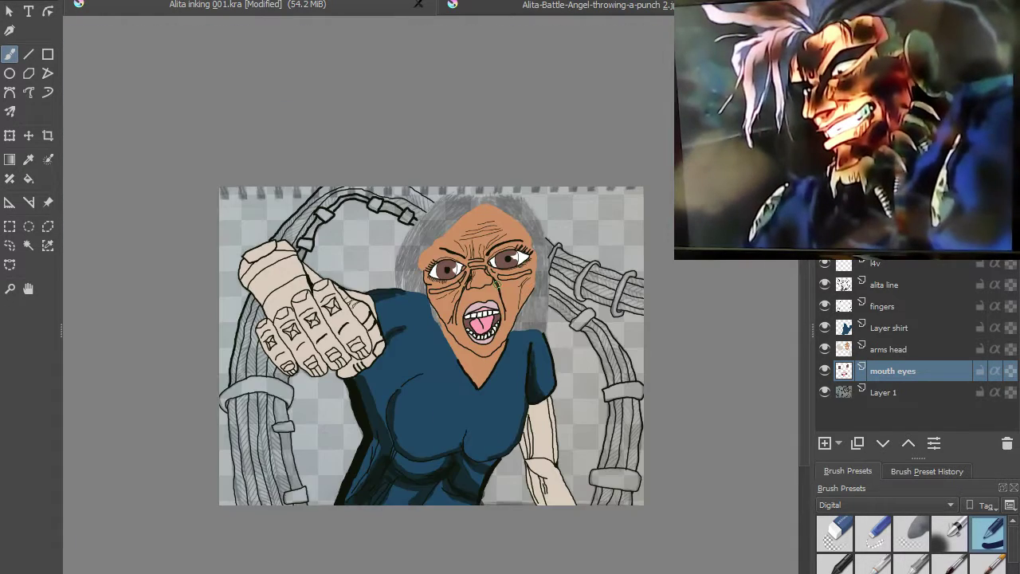
drag(524, 280, 566, 263)
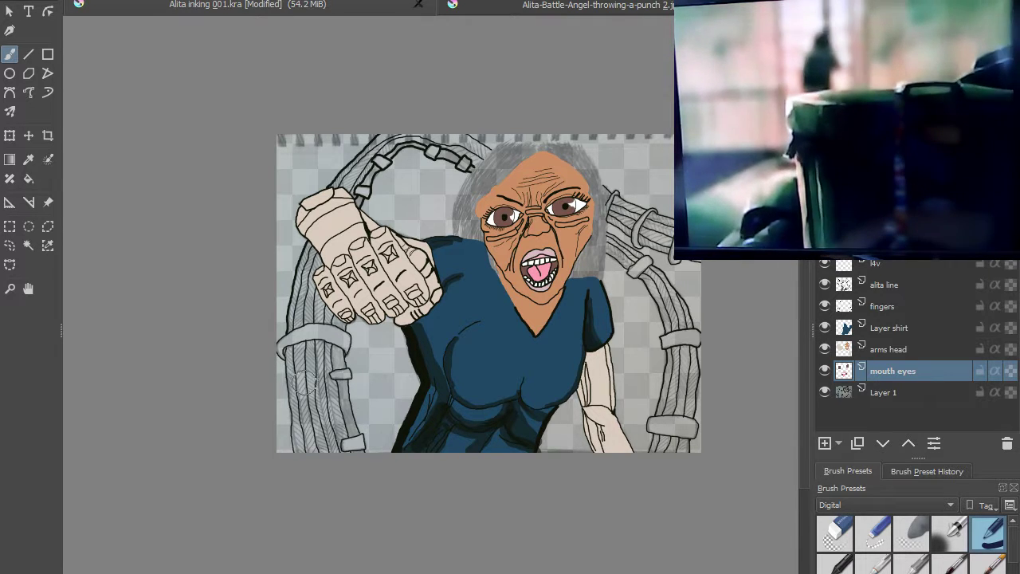
scroll(305, 389, up, 5)
drag(309, 310, 310, 550)
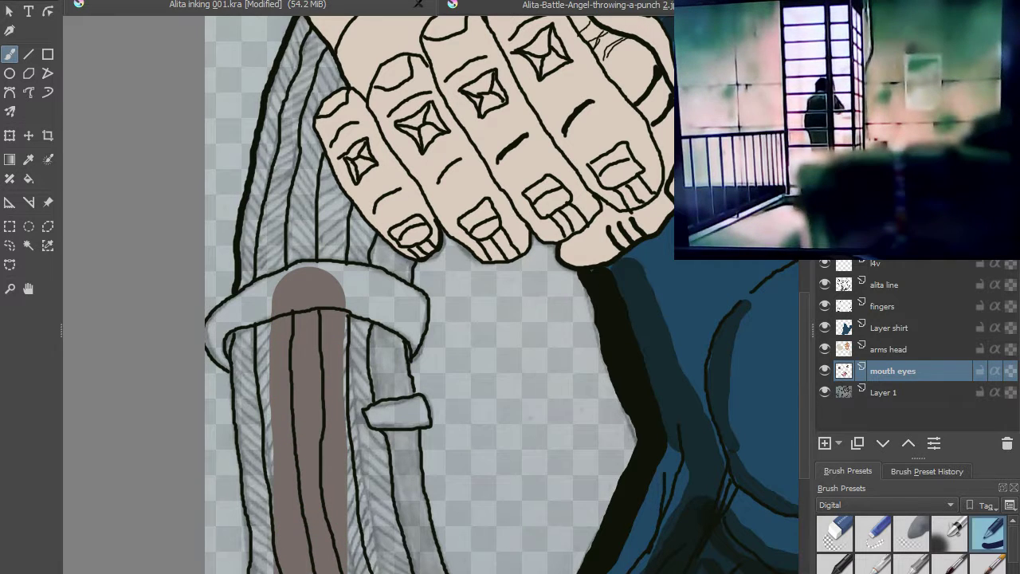
mouse_move(307, 350)
mouse_down()
mouse_move(290, 298)
mouse_move(272, 328)
mouse_move(261, 325)
mouse_move(253, 338)
mouse_move(275, 427)
mouse_up()
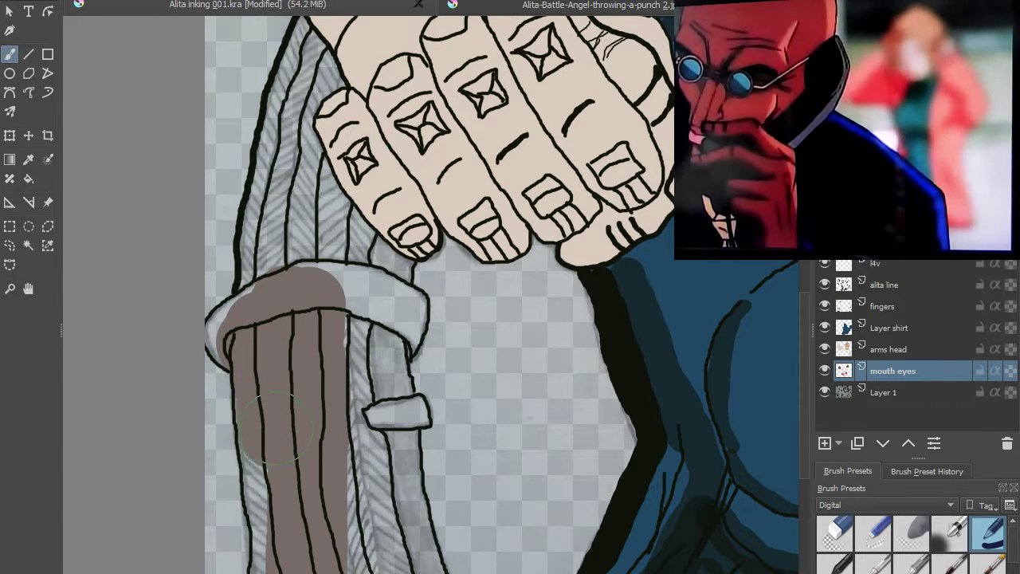
- Extend the grey-brown fill to the cable's outer outline with a smaller brush and erase the overspill beyond the line
scroll(279, 427, up, 4)
key(bracketleft)
key(bracketleft)
key(bracketleft)
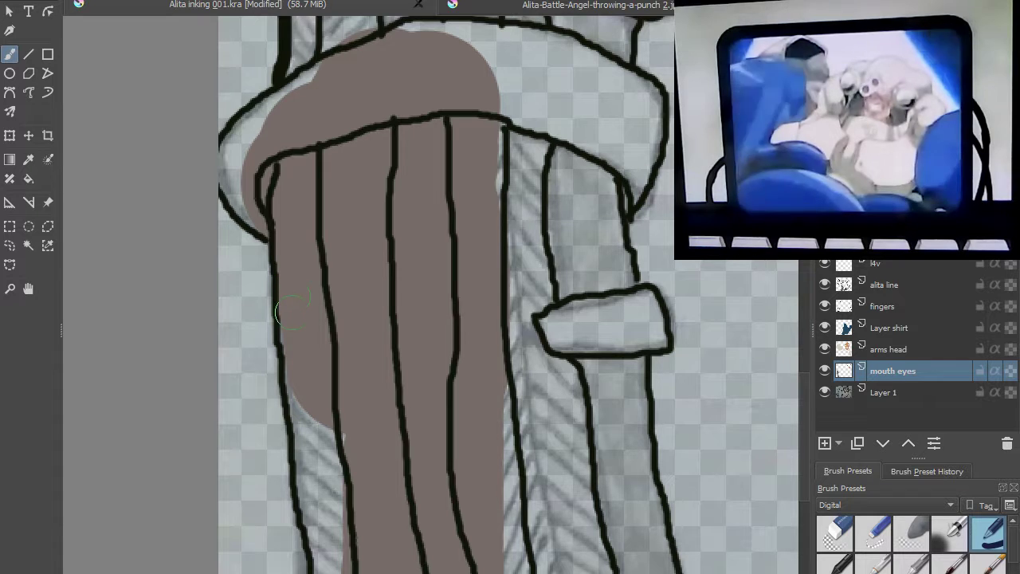
mouse_move(303, 414)
mouse_down()
mouse_move(294, 397)
mouse_move(289, 419)
mouse_move(331, 458)
mouse_move(348, 494)
mouse_move(344, 465)
mouse_move(423, 200)
mouse_move(392, 179)
mouse_move(403, 502)
mouse_up()
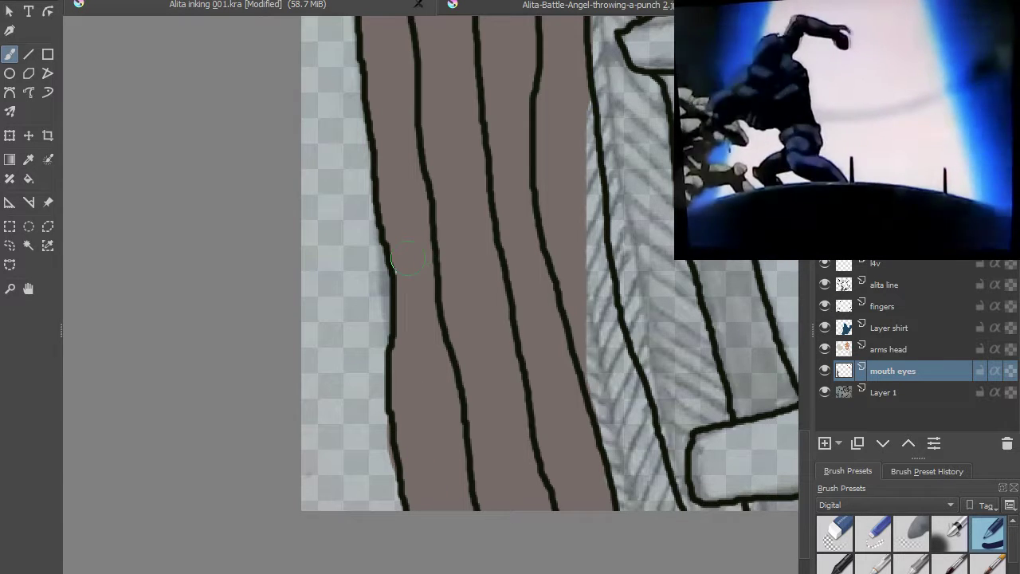
key(e)
drag(357, 373, 360, 508)
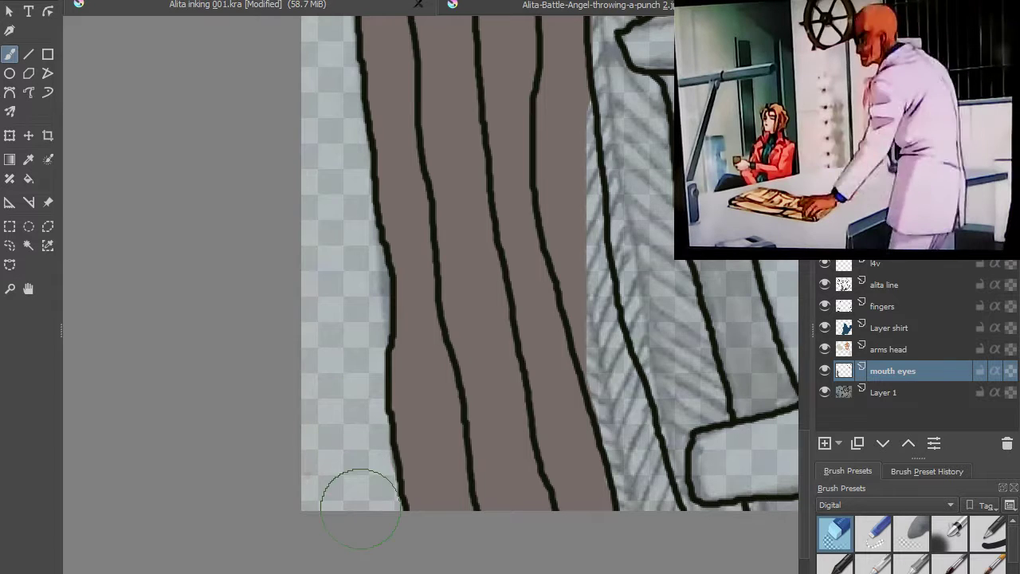
- Fill the cable's remaining lower strands and the bottom clamp with grey-brown up to the outline nearest the body
click(991, 538)
mouse_move(685, 20)
mouse_down()
mouse_move(662, 247)
mouse_move(670, 399)
mouse_move(650, 454)
mouse_move(515, 410)
mouse_move(434, 422)
mouse_up()
drag(486, 398, 502, 466)
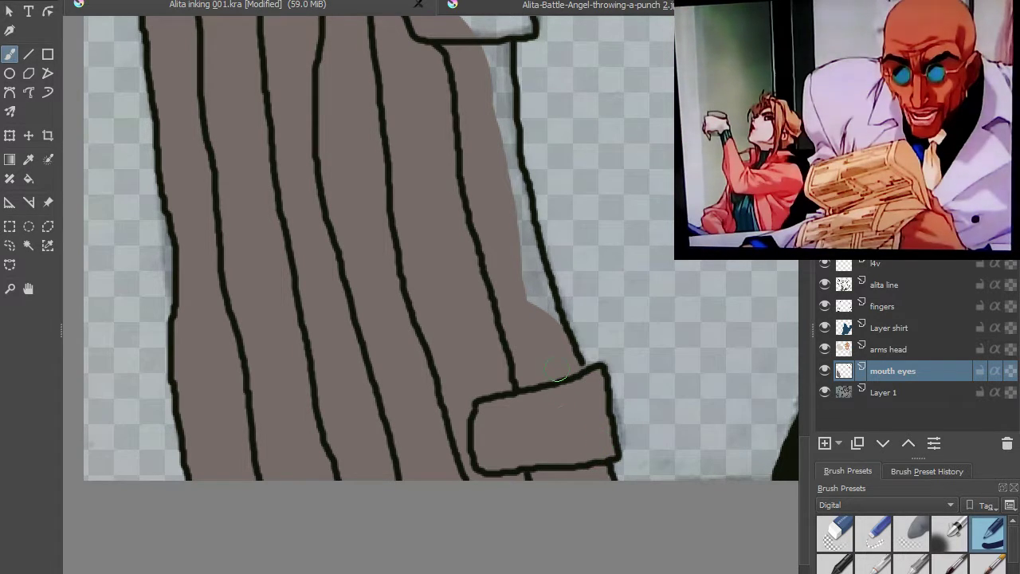
scroll(523, 117, up, 4)
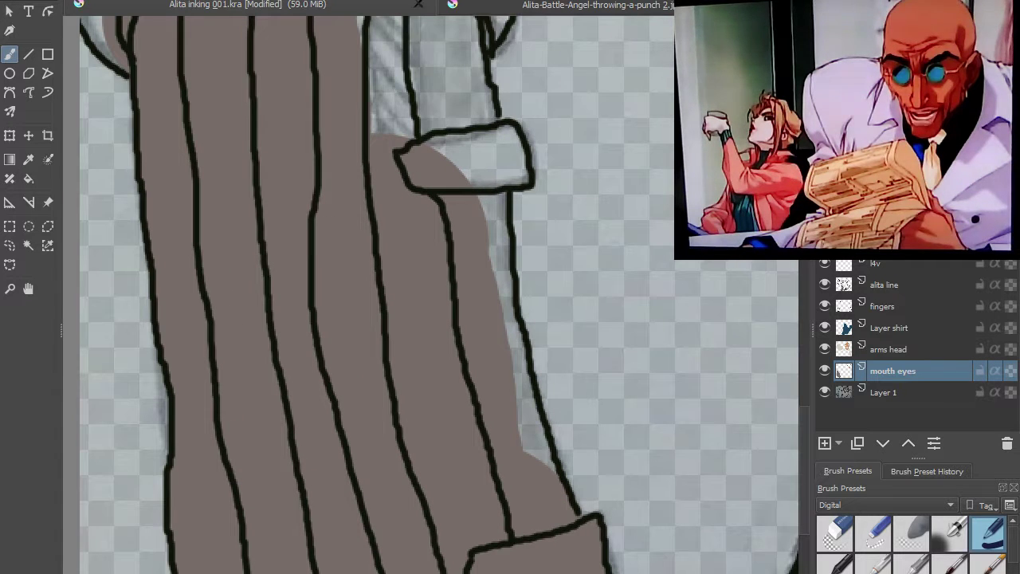
drag(452, 191, 504, 214)
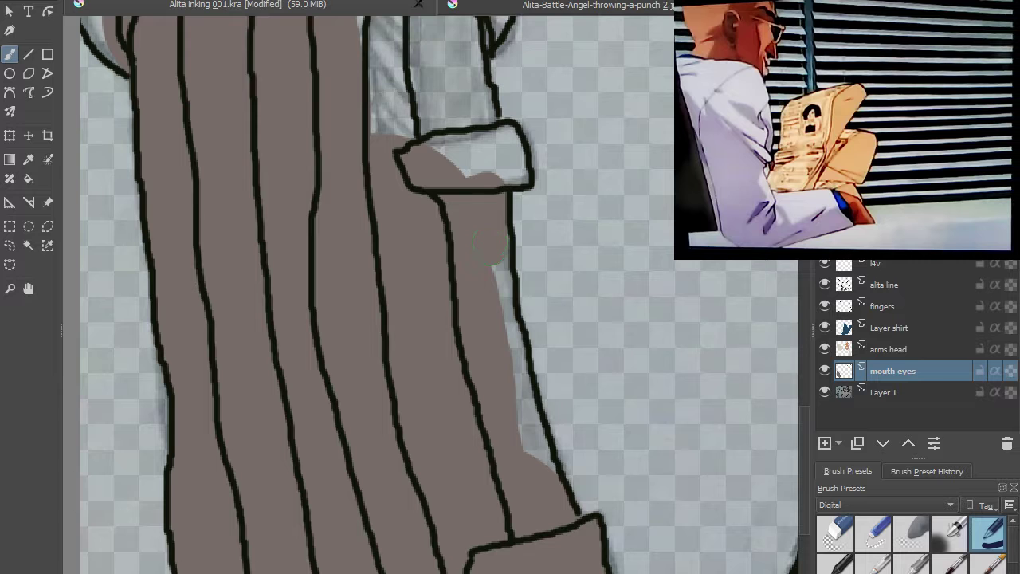
drag(499, 275, 514, 339)
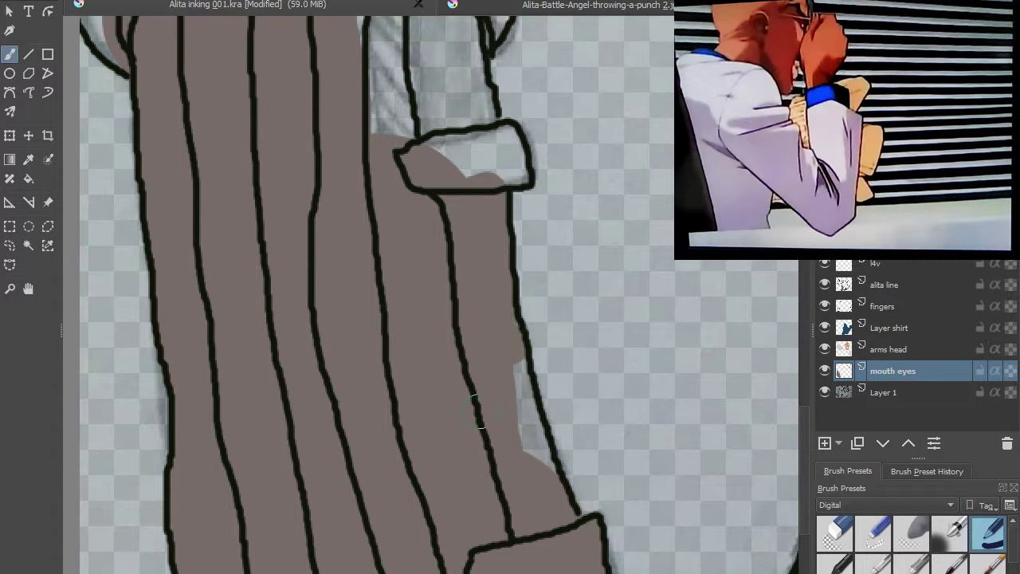
drag(477, 411, 517, 387)
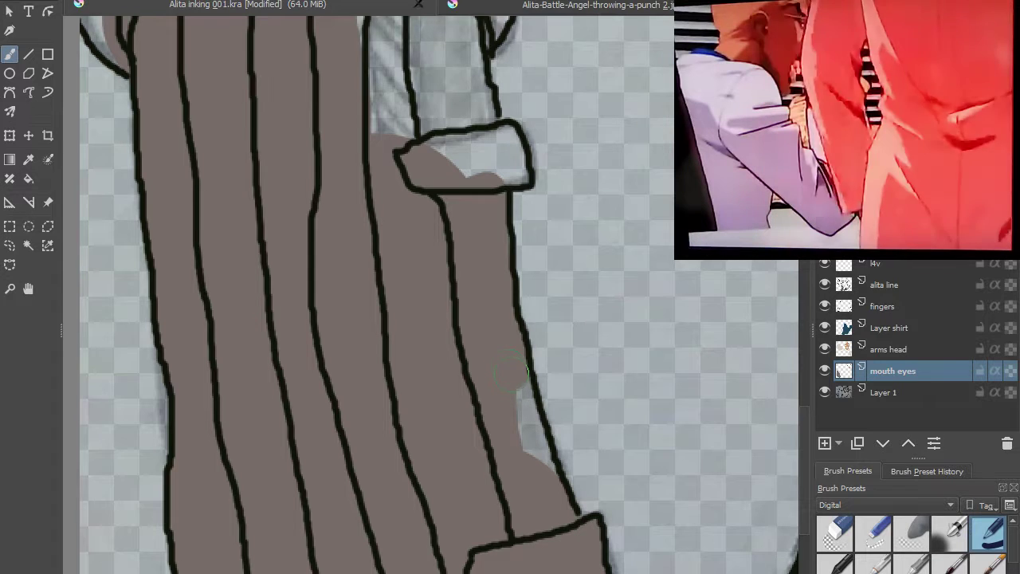
drag(514, 386, 536, 472)
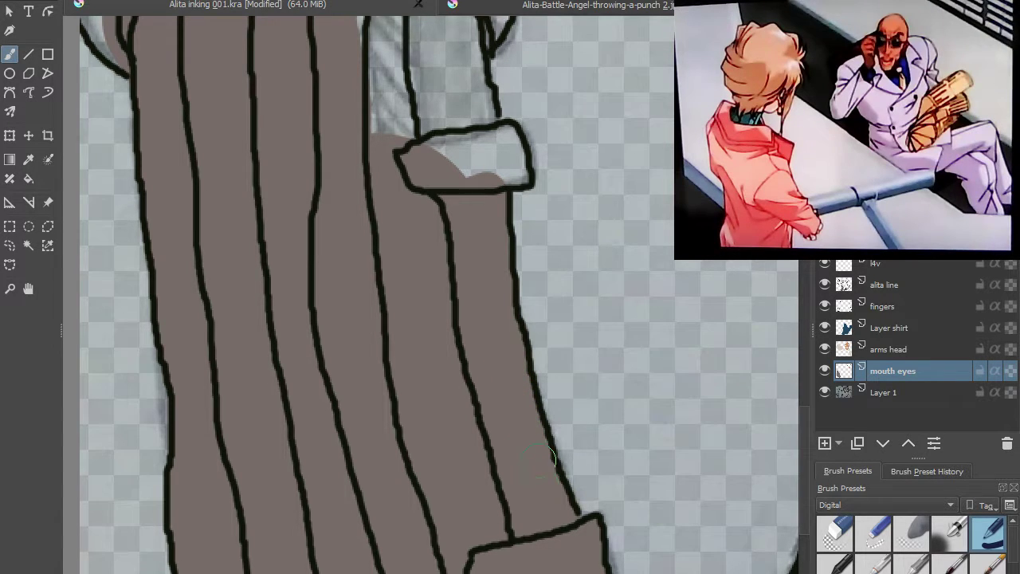
- Fill the small middle clamp and the unpainted strands between it and the large collar with grey-brown
scroll(457, 257, up, 4)
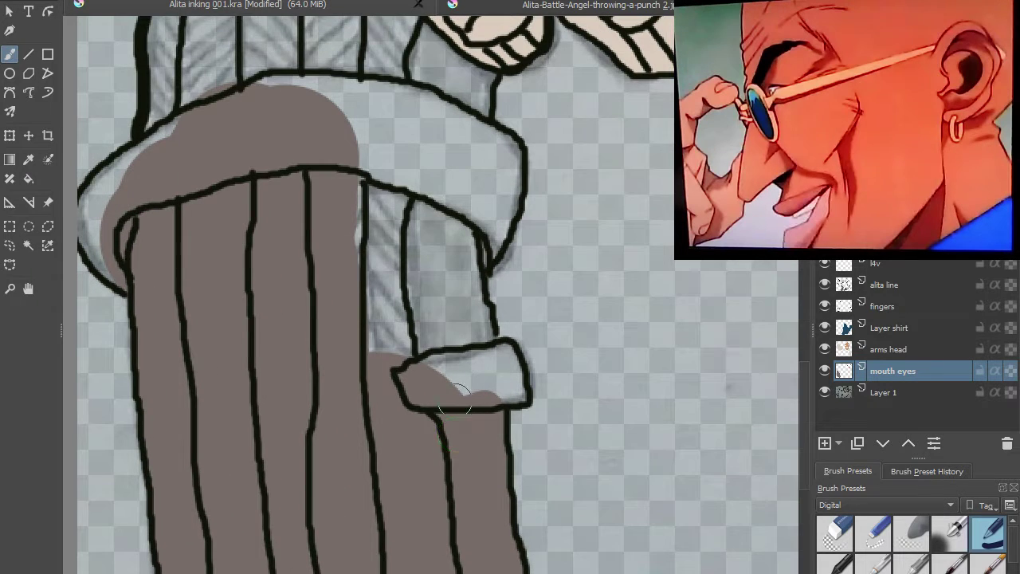
mouse_move(413, 357)
mouse_down()
mouse_move(459, 368)
mouse_move(491, 351)
mouse_move(500, 365)
mouse_up()
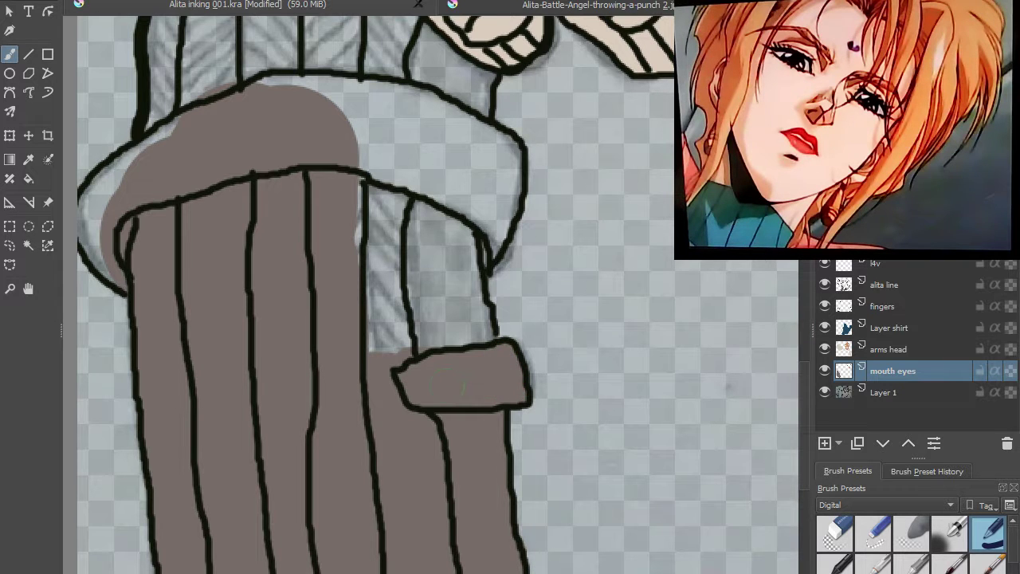
drag(360, 181, 472, 253)
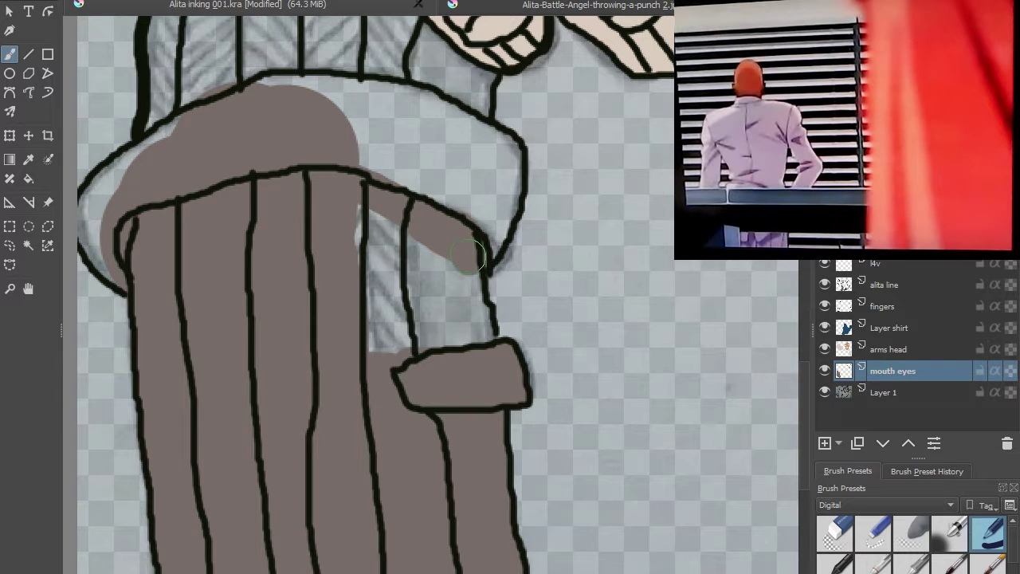
mouse_move(470, 248)
mouse_down()
mouse_move(472, 317)
mouse_move(426, 267)
mouse_move(430, 343)
mouse_move(407, 303)
mouse_move(402, 243)
mouse_move(385, 351)
mouse_move(369, 239)
mouse_move(351, 199)
mouse_move(468, 215)
mouse_move(485, 231)
mouse_up()
- Fill the large collar around the cable with grey-brown up to its outlines
scroll(267, 271, up, 1)
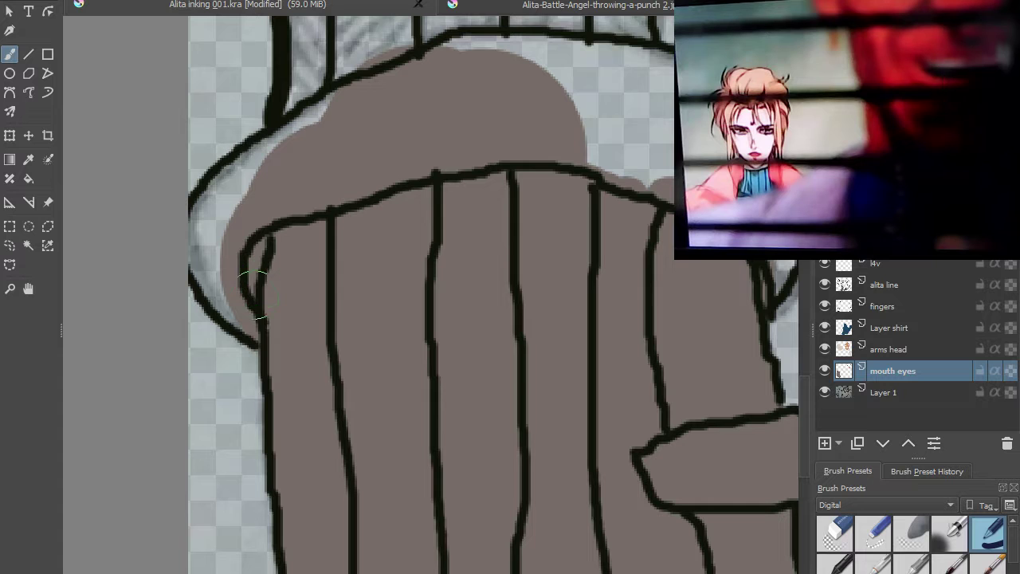
mouse_move(249, 309)
mouse_down()
mouse_move(217, 273)
mouse_move(209, 224)
mouse_move(254, 170)
mouse_move(344, 114)
mouse_move(304, 126)
mouse_move(398, 106)
mouse_move(400, 90)
mouse_move(426, 69)
mouse_move(477, 49)
mouse_move(652, 60)
mouse_move(659, 126)
mouse_move(585, 122)
mouse_move(646, 195)
mouse_move(621, 167)
mouse_move(579, 155)
mouse_move(634, 157)
mouse_move(299, 160)
mouse_up()
mouse_move(411, 107)
mouse_down()
mouse_move(418, 132)
mouse_move(434, 128)
mouse_move(466, 147)
mouse_move(458, 214)
mouse_move(437, 247)
mouse_move(384, 214)
mouse_move(431, 145)
mouse_move(398, 130)
mouse_move(415, 426)
mouse_up()
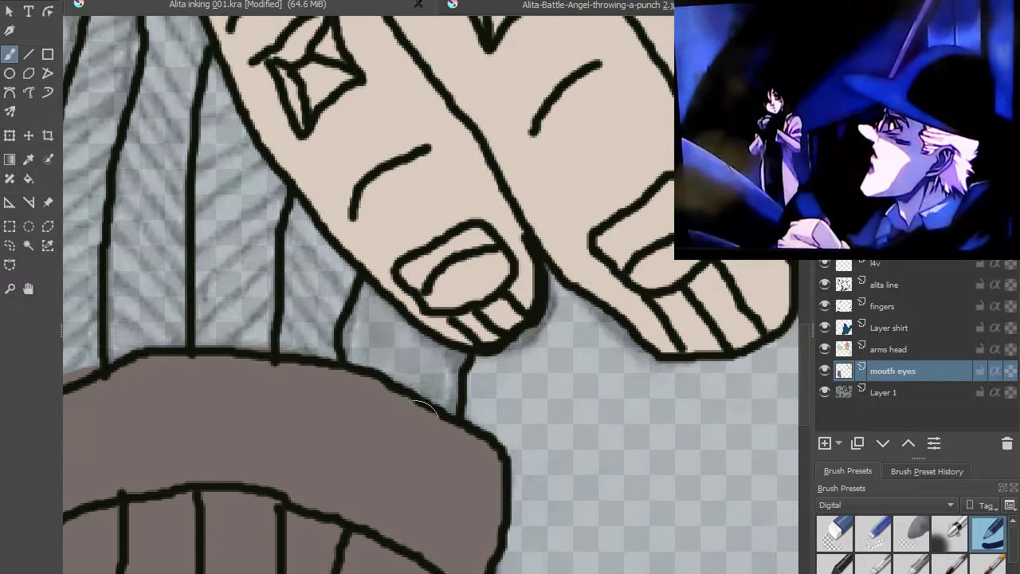
- Fill the cable strands between the large collar, the fingers and the wrist with grey-brown up to the outer outline
mouse_move(365, 301)
mouse_down()
mouse_move(377, 350)
mouse_move(389, 334)
mouse_move(403, 343)
mouse_move(403, 378)
mouse_up()
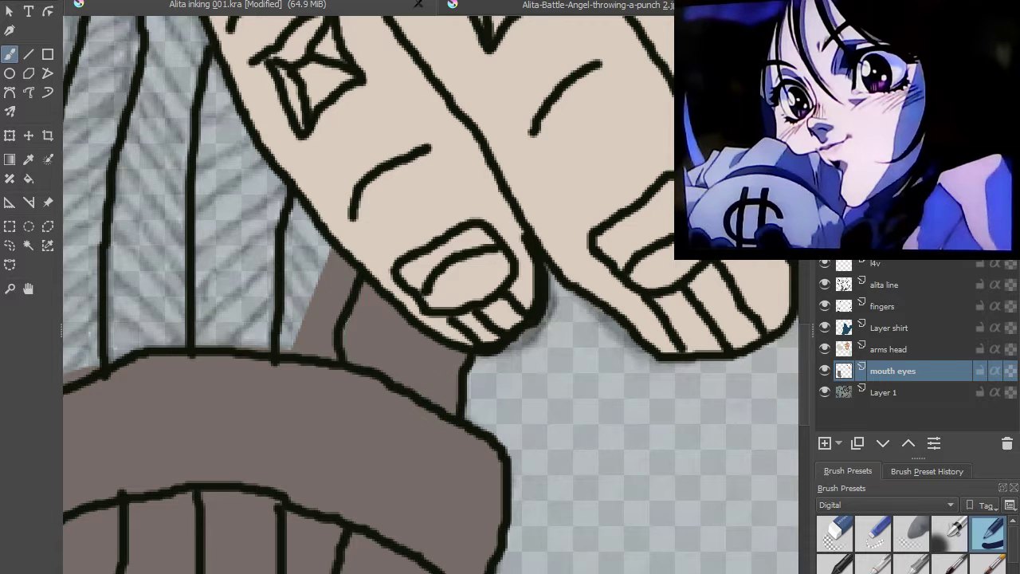
mouse_move(267, 192)
mouse_down()
mouse_move(255, 327)
mouse_move(268, 91)
mouse_move(211, 335)
mouse_move(239, 88)
mouse_move(187, 247)
mouse_up()
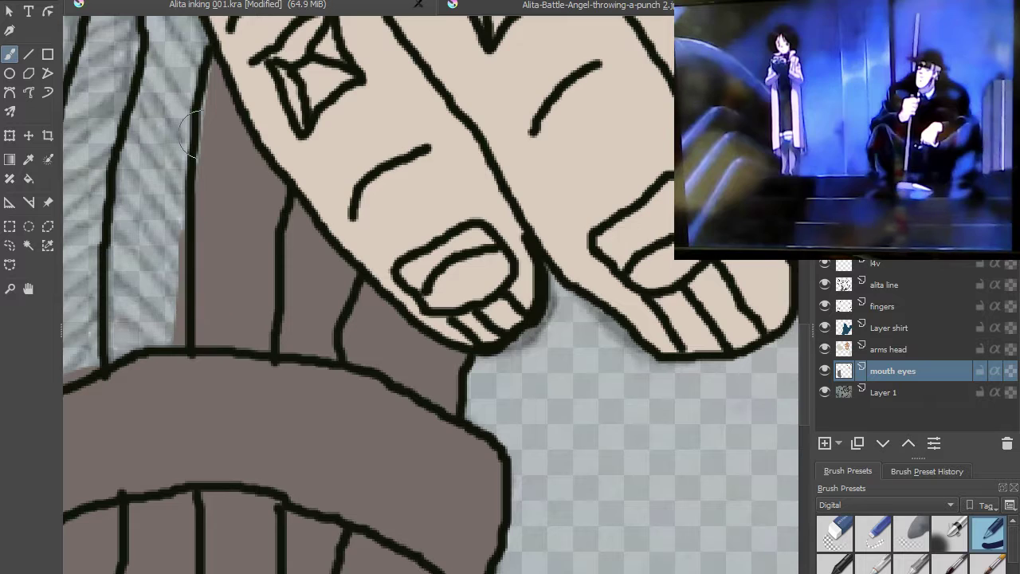
scroll(376, 282, down, 3)
drag(328, 235, 376, 281)
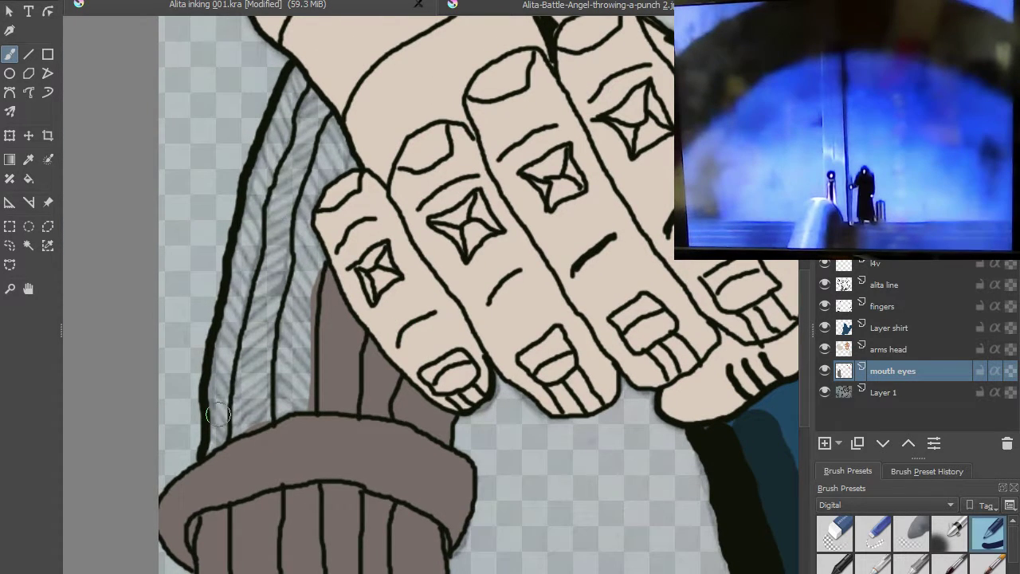
drag(215, 445, 216, 422)
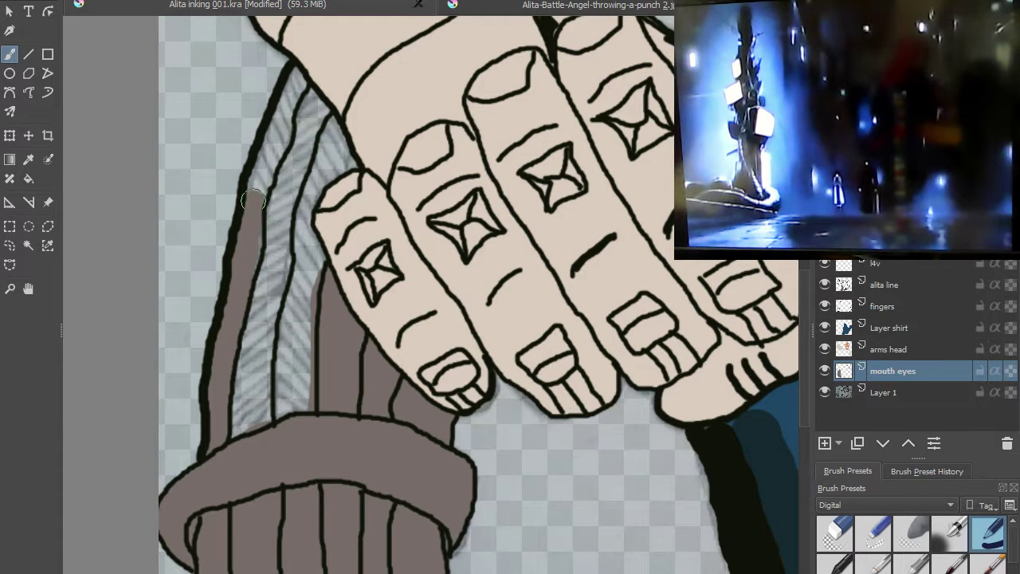
drag(253, 201, 258, 188)
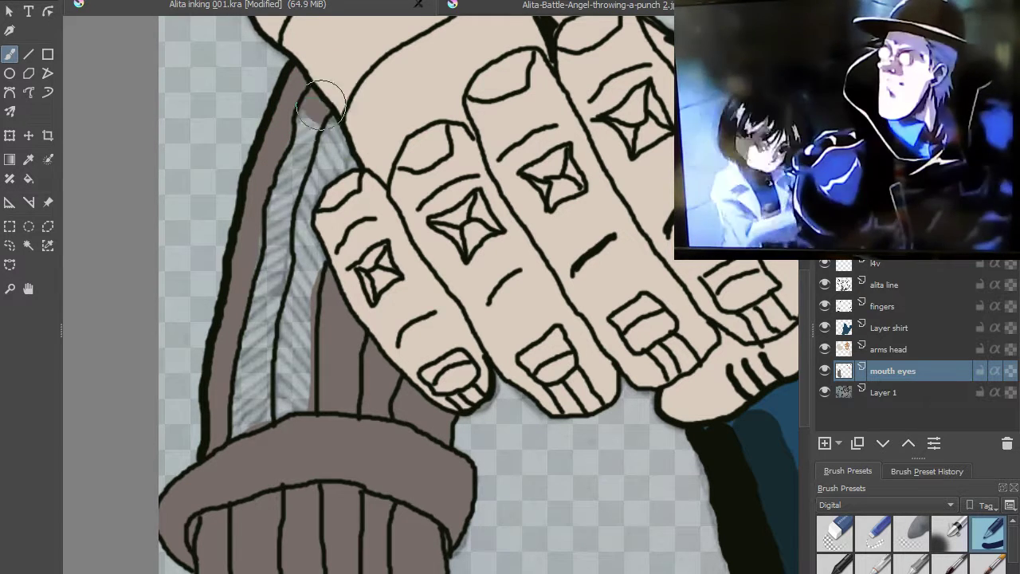
drag(339, 96, 283, 195)
mouse_move(267, 256)
mouse_down()
mouse_move(252, 391)
mouse_move(289, 374)
mouse_move(283, 319)
mouse_move(342, 127)
mouse_move(335, 229)
mouse_up()
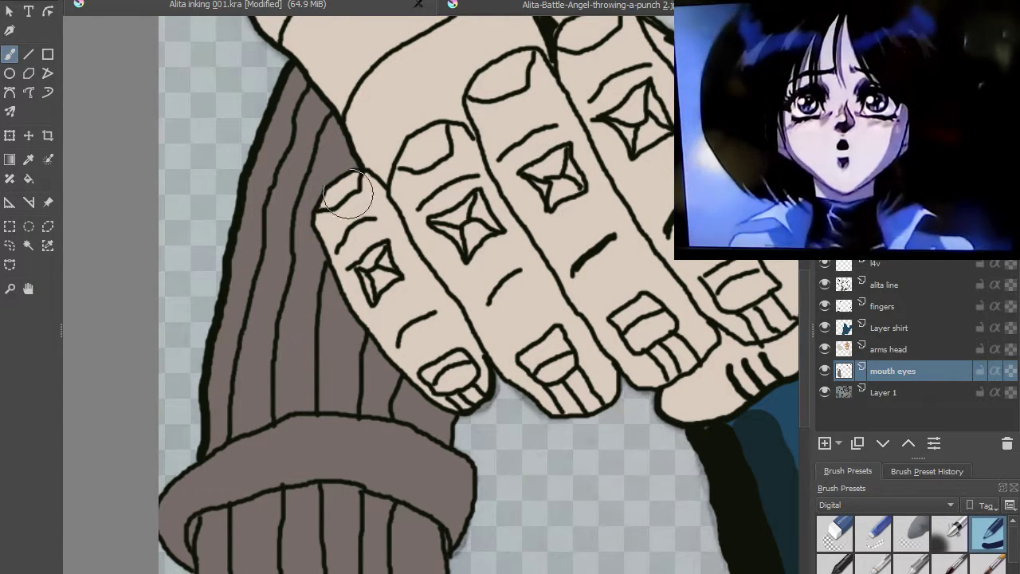
- Fill the cable rising above the wrist with grey-brown, covering its two lower clamps and the strands up to the arc at the page's upper edge
scroll(427, 178, down, 3)
drag(521, 160, 469, 345)
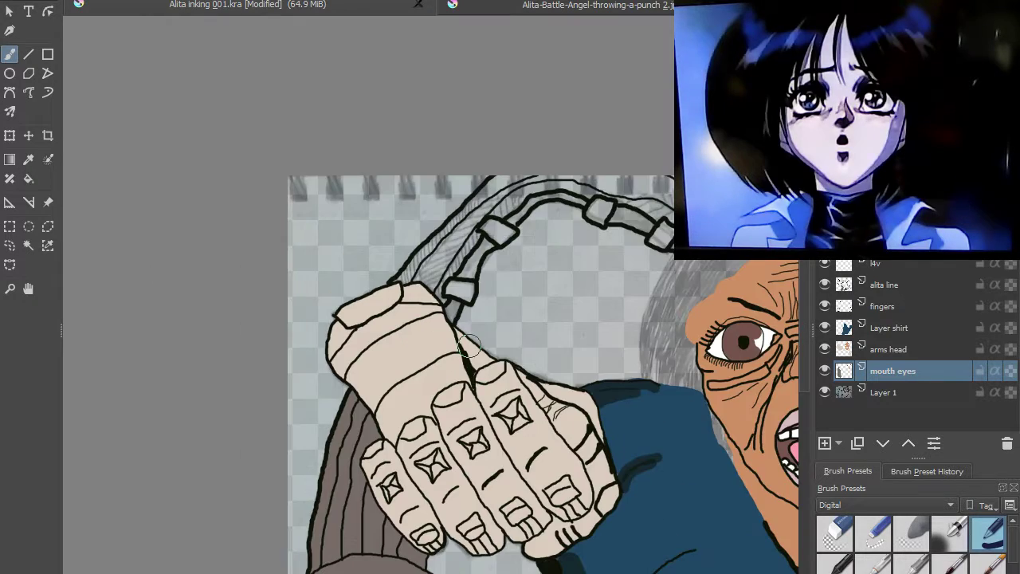
scroll(435, 275, up, 3)
mouse_move(475, 232)
mouse_down()
mouse_move(454, 296)
mouse_move(446, 348)
mouse_move(472, 310)
mouse_move(460, 356)
mouse_up()
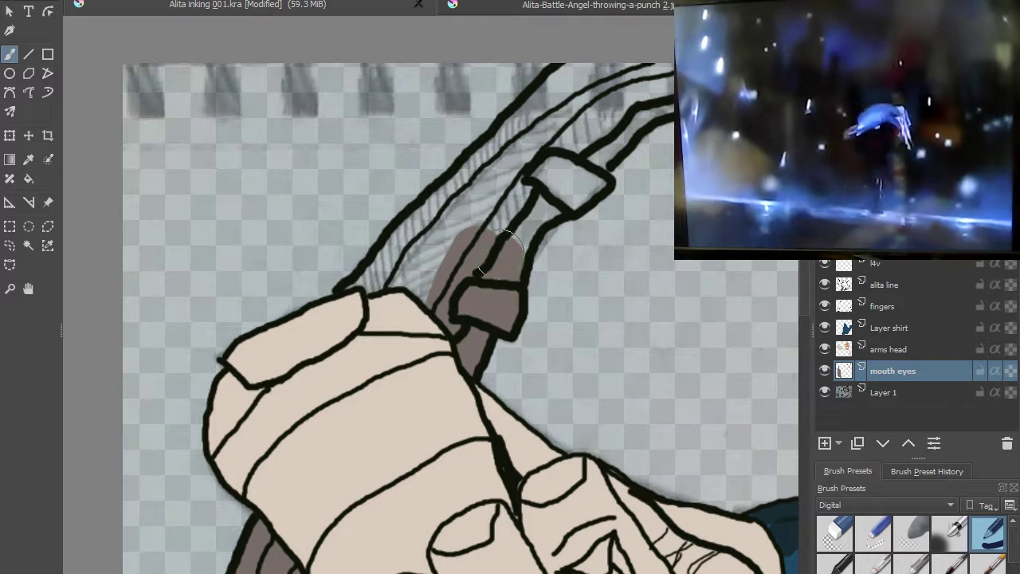
drag(505, 233, 518, 206)
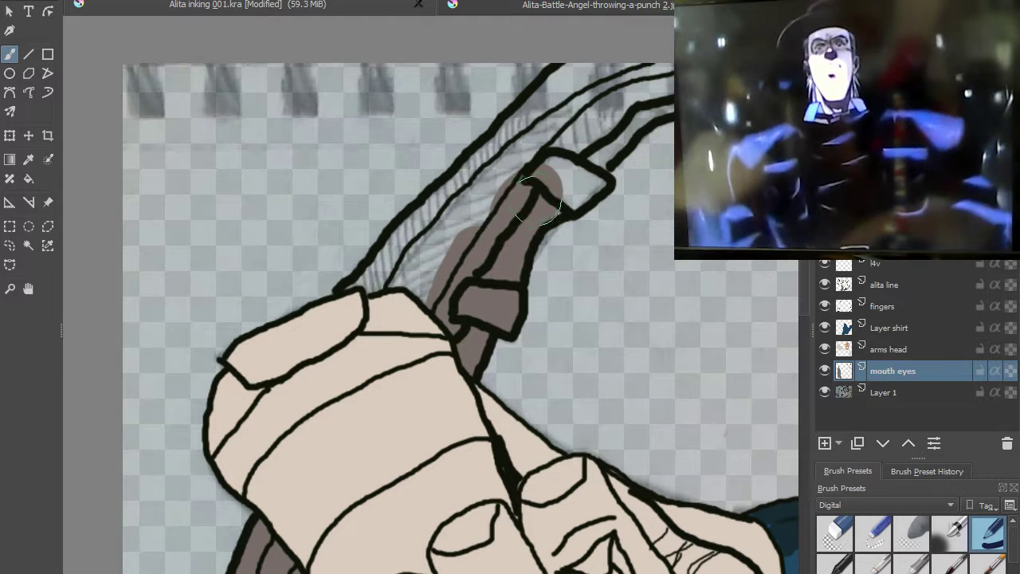
mouse_move(585, 174)
mouse_down()
mouse_move(601, 125)
mouse_move(460, 245)
mouse_move(397, 317)
mouse_move(453, 214)
mouse_up()
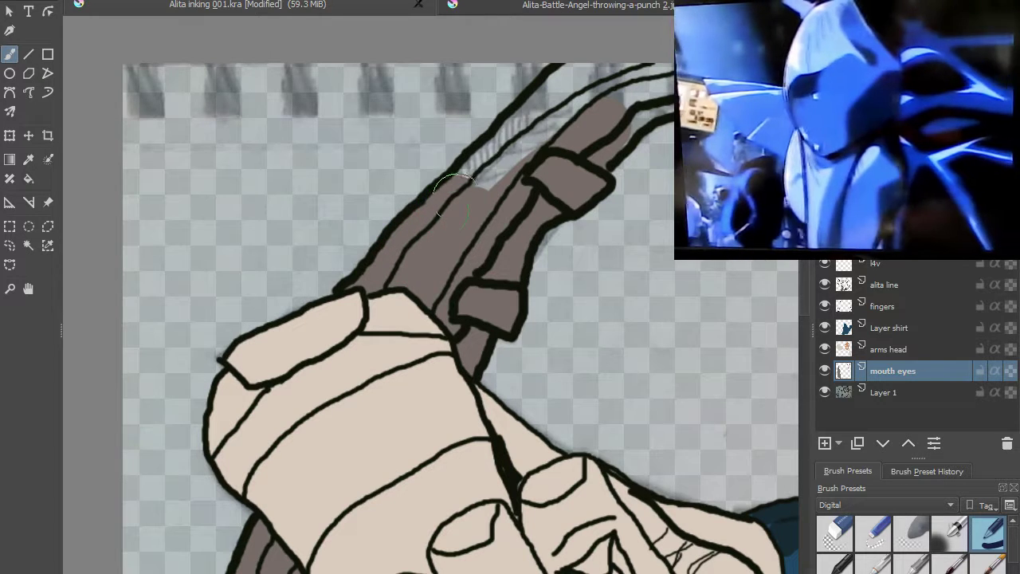
drag(486, 171, 575, 84)
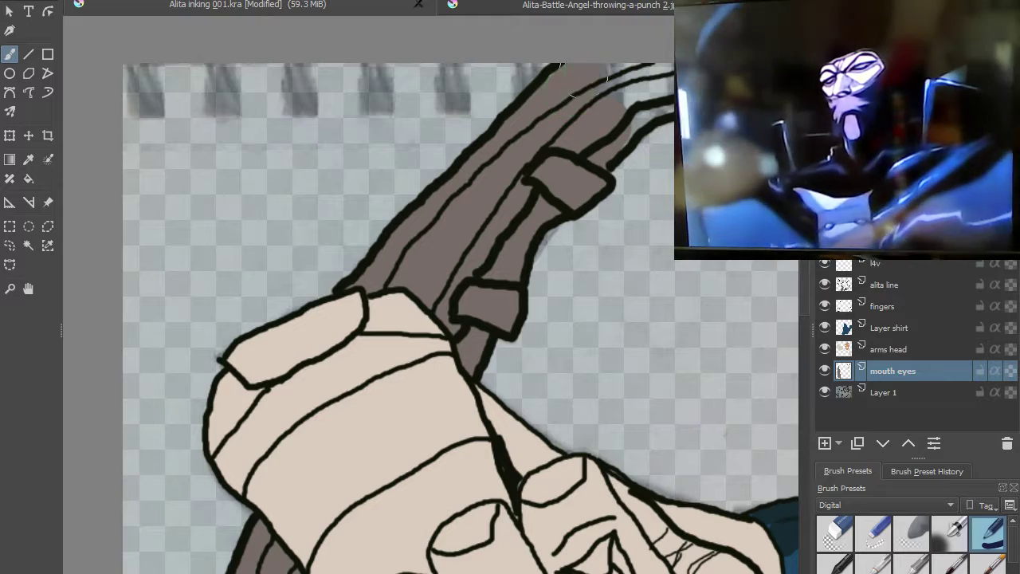
mouse_move(646, 80)
mouse_down()
mouse_move(590, 100)
mouse_move(448, 121)
mouse_move(492, 118)
mouse_move(593, 139)
mouse_move(577, 155)
mouse_move(588, 175)
mouse_move(561, 175)
mouse_up()
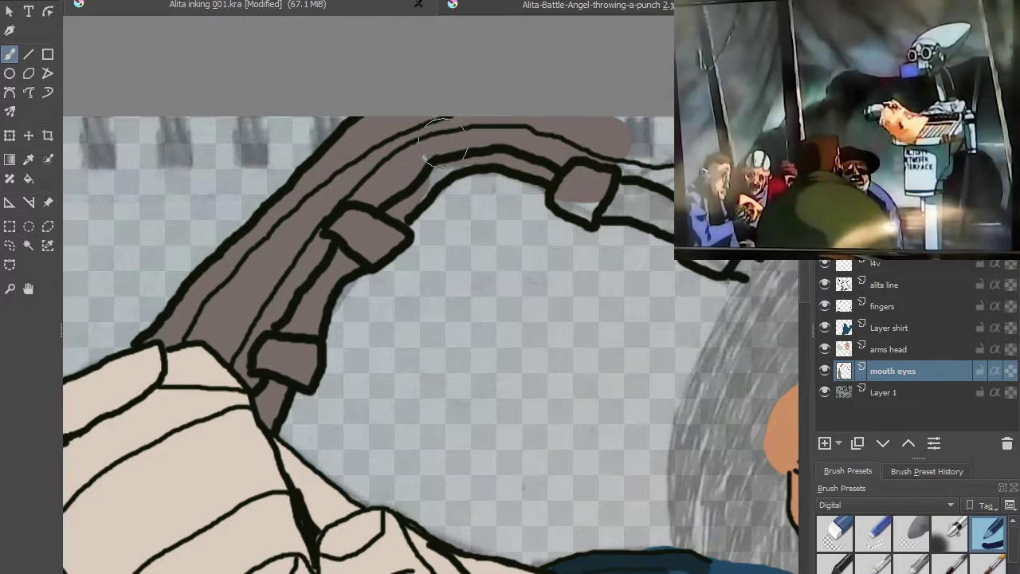
- Fill the two clamps on the descending part of the arc, the segment between them and the short end near the hair with grey-brown
scroll(425, 191, up, 2)
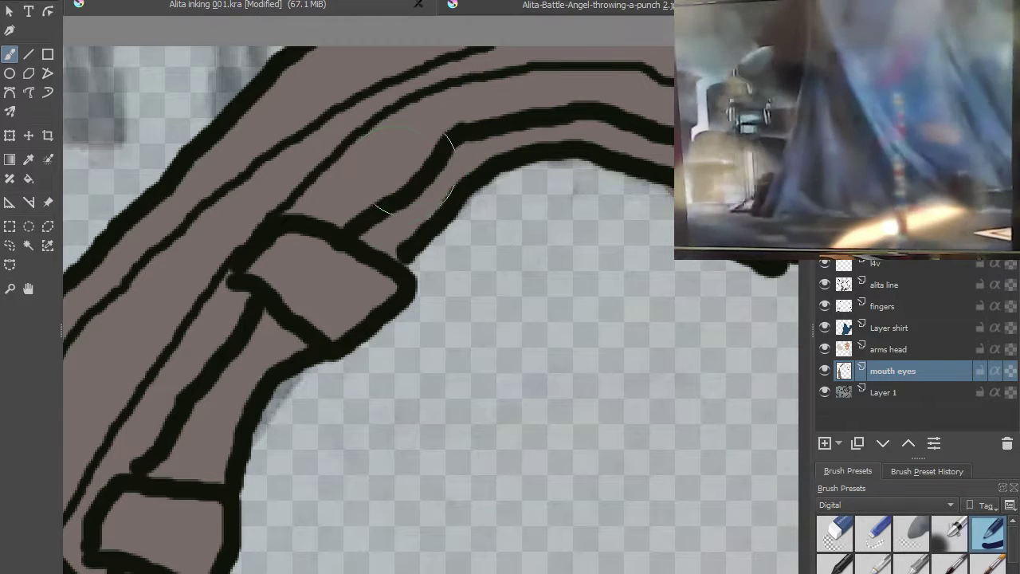
drag(677, 176, 293, 179)
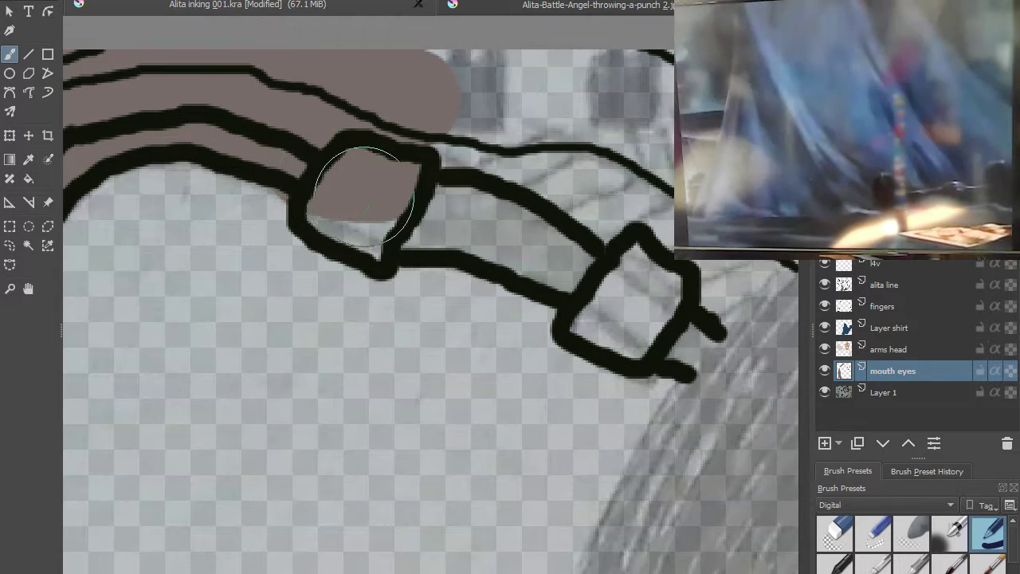
mouse_move(350, 197)
mouse_down()
mouse_move(378, 215)
mouse_move(403, 187)
mouse_move(610, 240)
mouse_move(633, 291)
mouse_move(616, 303)
mouse_move(685, 327)
mouse_move(717, 311)
mouse_move(614, 306)
mouse_up()
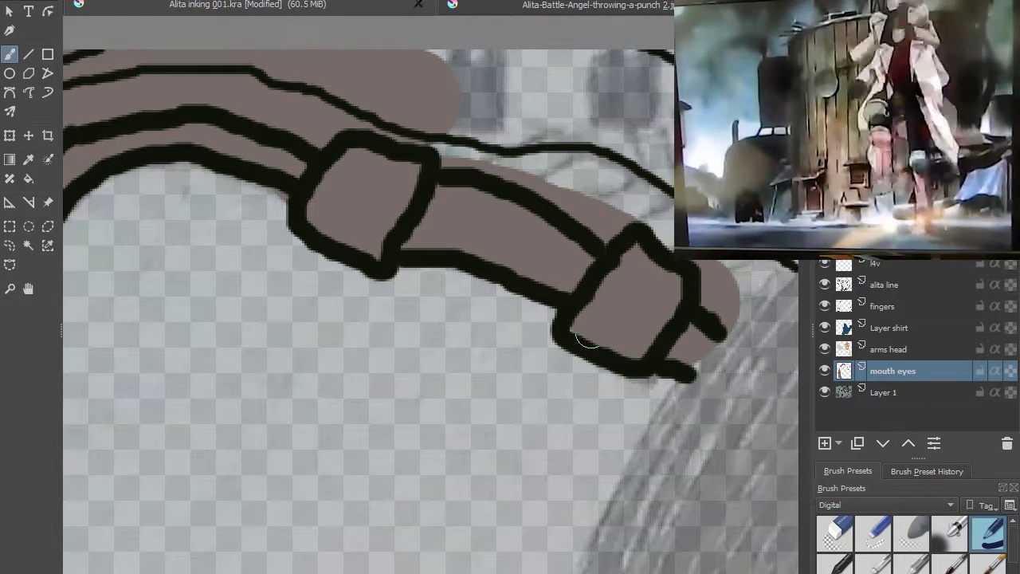
mouse_move(662, 348)
mouse_down()
mouse_move(713, 351)
mouse_move(760, 278)
mouse_up()
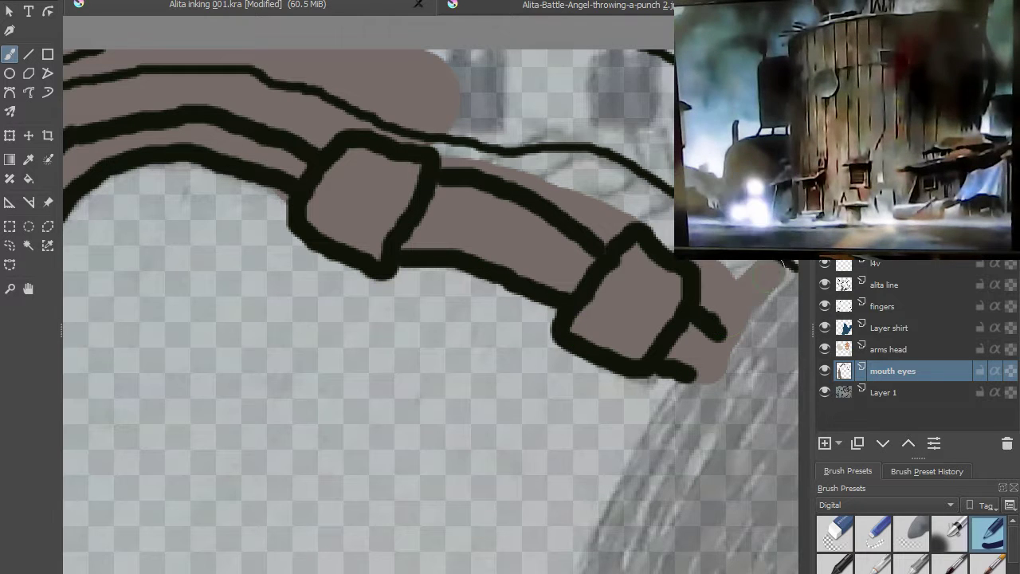
- Fill the arc's remaining outer strands above the two clamps with grey-brown, extending the colour to the hair
mouse_move(630, 211)
mouse_down()
mouse_move(480, 165)
mouse_move(458, 145)
mouse_up()
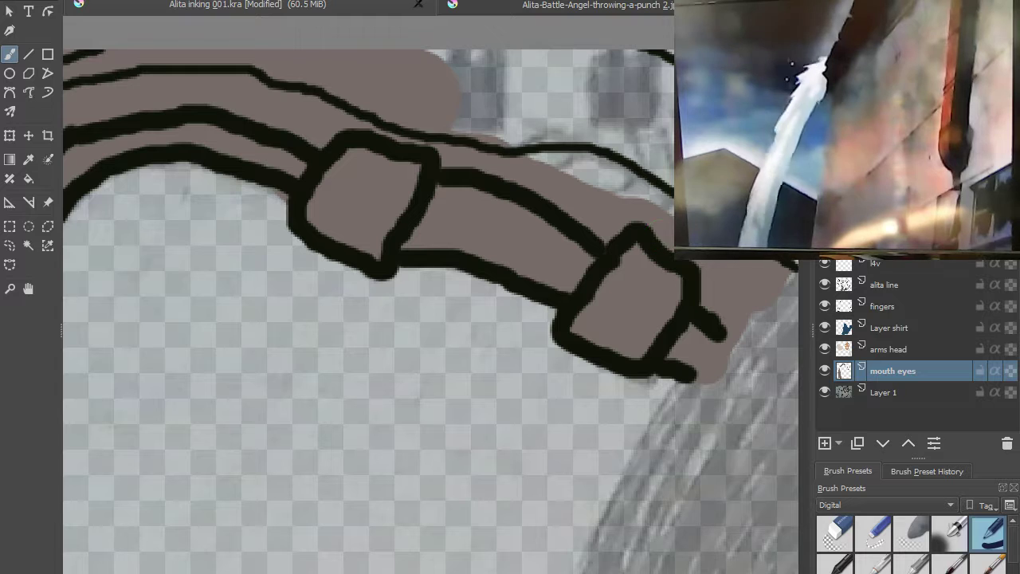
mouse_move(603, 177)
mouse_down()
mouse_move(501, 120)
mouse_move(638, 182)
mouse_up()
mouse_move(611, 139)
mouse_down()
mouse_move(477, 86)
mouse_move(472, 207)
mouse_up()
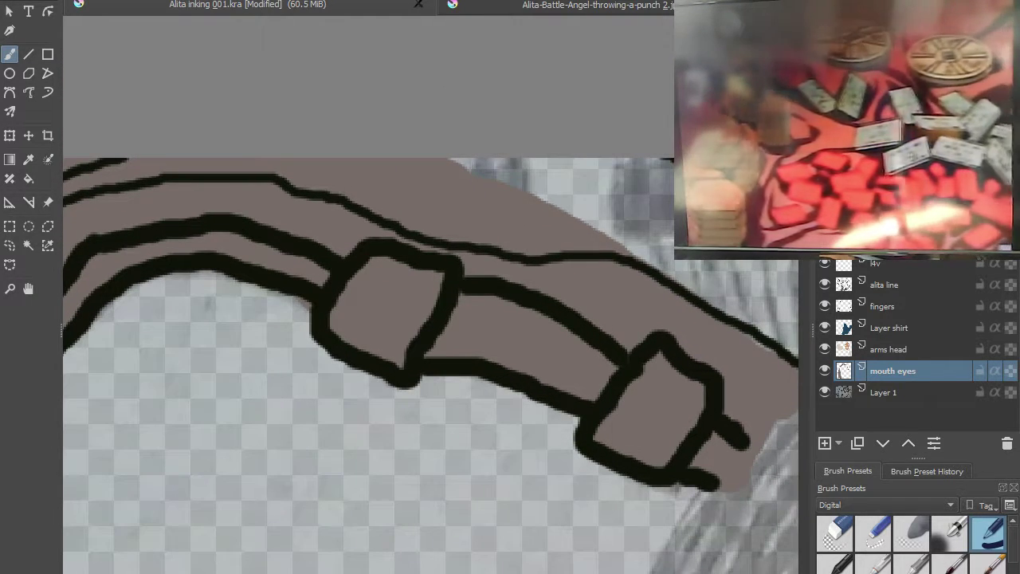
drag(495, 192, 599, 197)
drag(674, 260, 702, 278)
drag(633, 263, 323, 167)
mouse_move(402, 156)
mouse_down()
mouse_move(518, 223)
mouse_move(534, 263)
mouse_move(470, 287)
mouse_up()
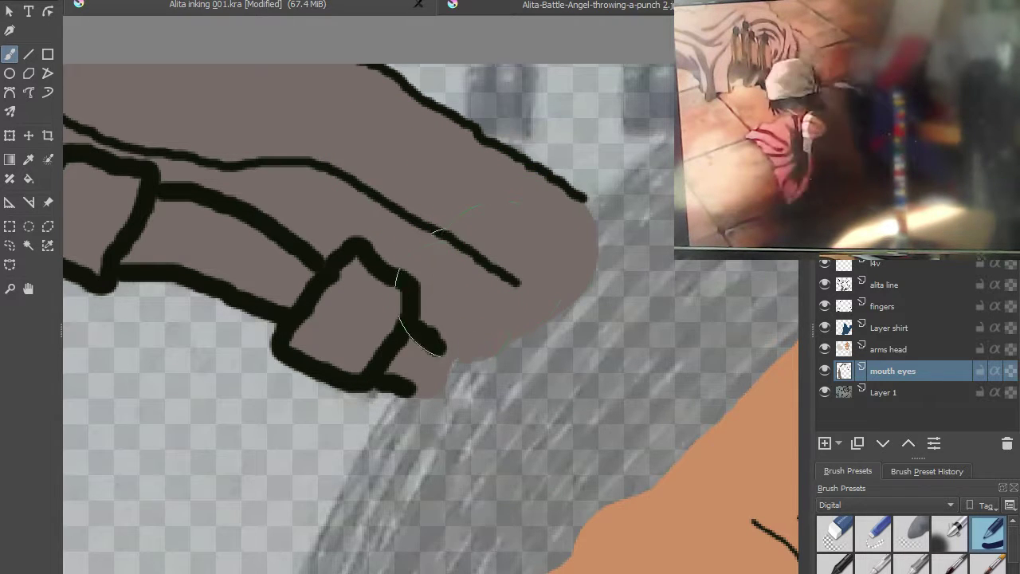
- Block in the upper cable beside the face with grey-brown from the page edge past its collars and erase the overspill at the outer collar's hooked end
scroll(447, 271, down, 3)
drag(633, 378, 526, 263)
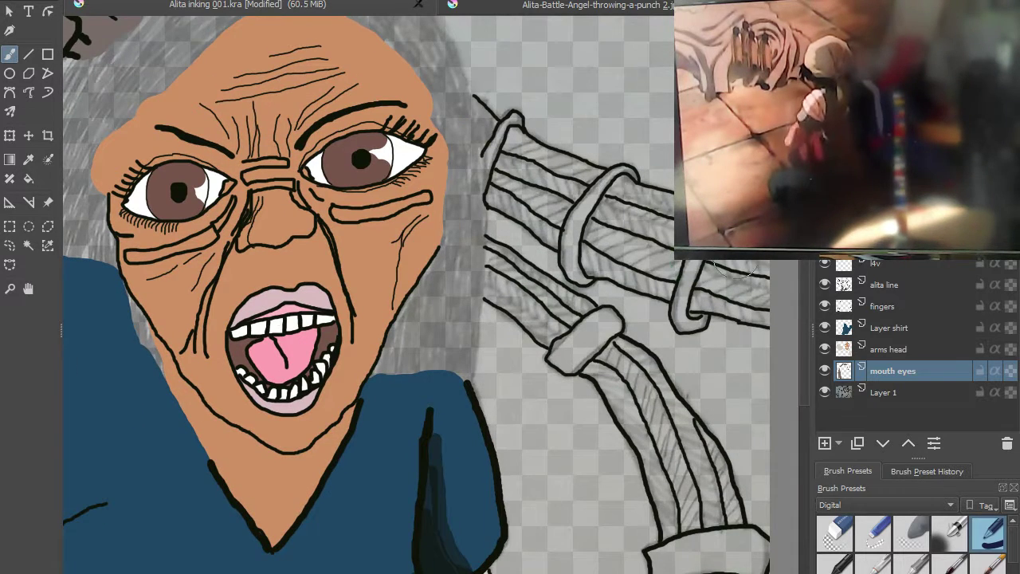
mouse_move(662, 231)
mouse_down()
mouse_move(585, 198)
mouse_move(659, 253)
mouse_move(766, 307)
mouse_up()
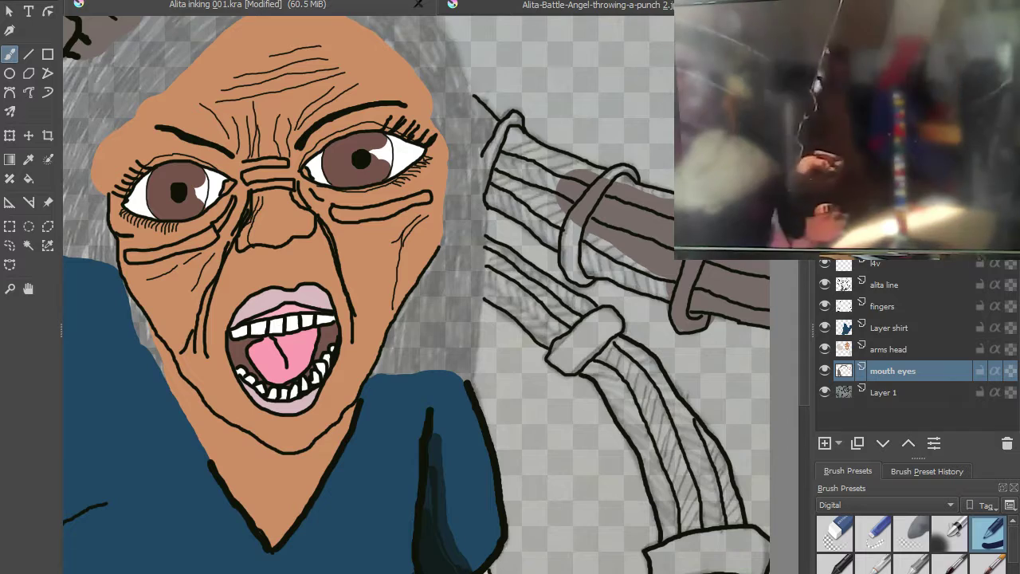
scroll(610, 252, up, 1)
scroll(610, 251, up, 2)
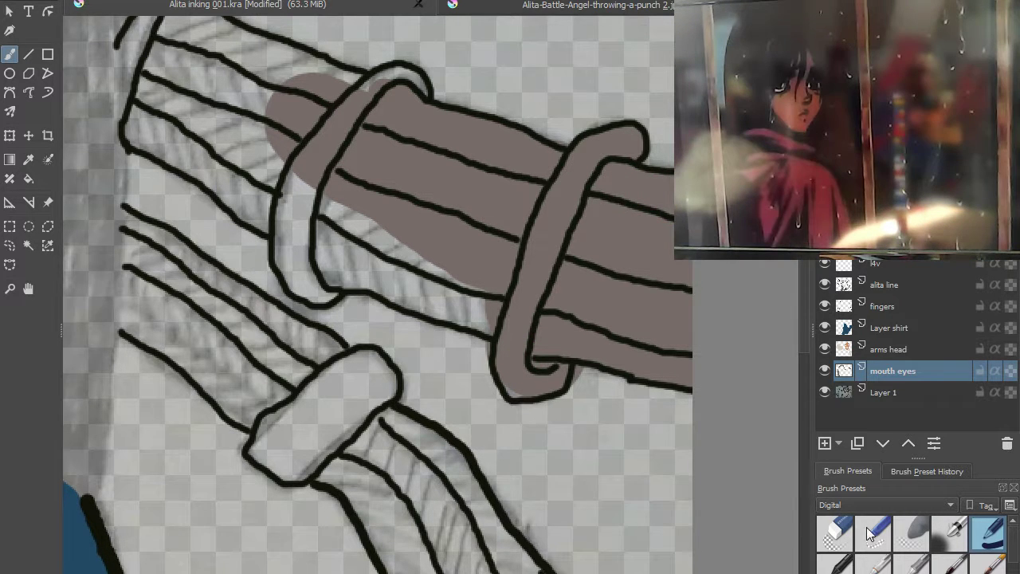
click(835, 532)
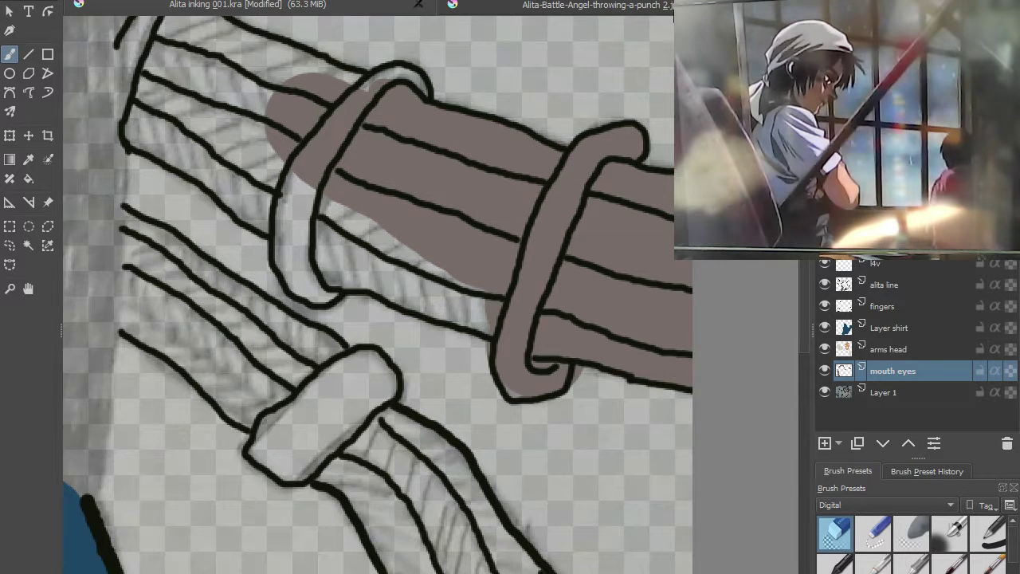
scroll(569, 289, up, 5)
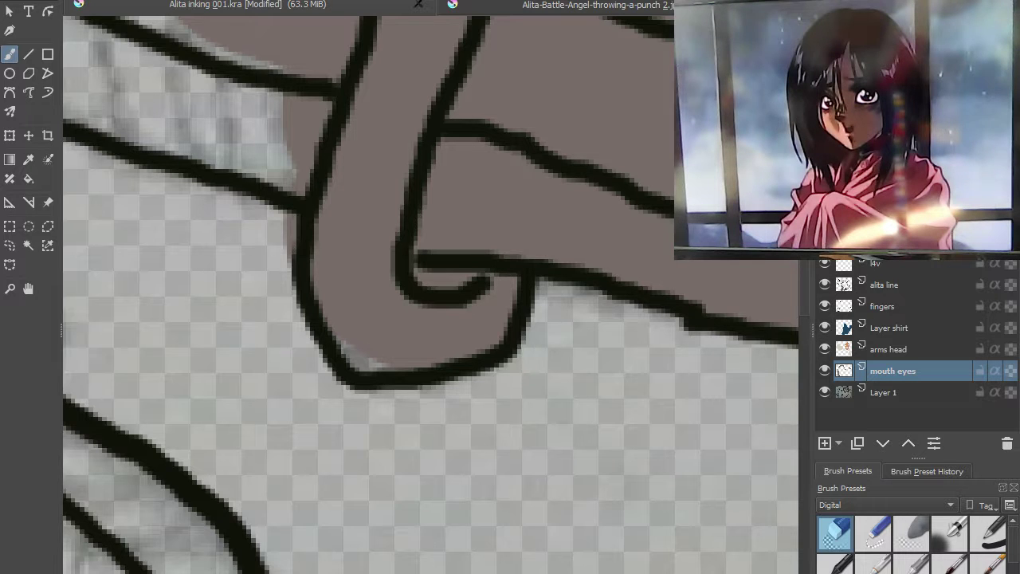
- Fill the gaps in the outer collar's hooked end and the lower strands between the two collars with grey-brown
click(989, 530)
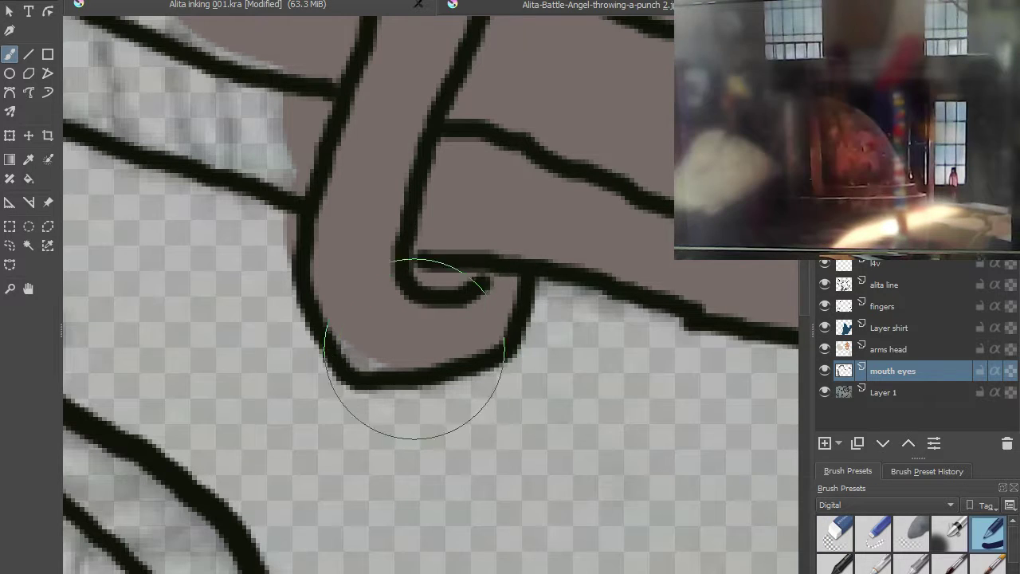
mouse_move(570, 96)
mouse_down()
mouse_move(558, 160)
mouse_move(619, 221)
mouse_move(678, 348)
mouse_move(670, 343)
mouse_up()
mouse_move(488, 394)
mouse_down()
mouse_move(470, 354)
mouse_move(468, 366)
mouse_move(447, 355)
mouse_move(310, 223)
mouse_move(160, 163)
mouse_move(171, 232)
mouse_move(209, 287)
mouse_move(303, 319)
mouse_move(335, 301)
mouse_move(379, 328)
mouse_move(498, 366)
mouse_up()
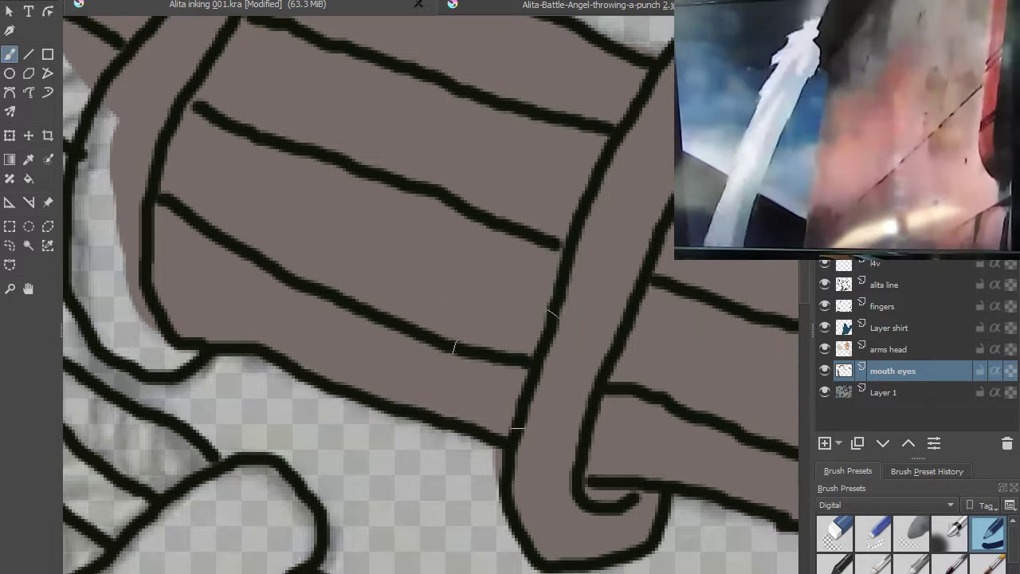
- Erase the grey-brown overspill beside the outer collar's lower end and check its upper outline for stray colour
key(e)
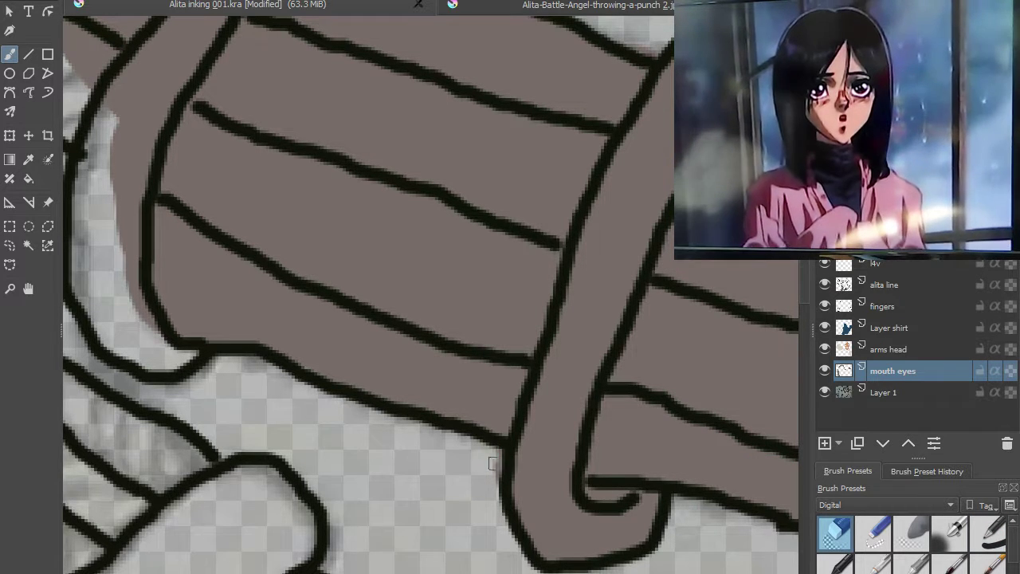
scroll(574, 474, down, 5)
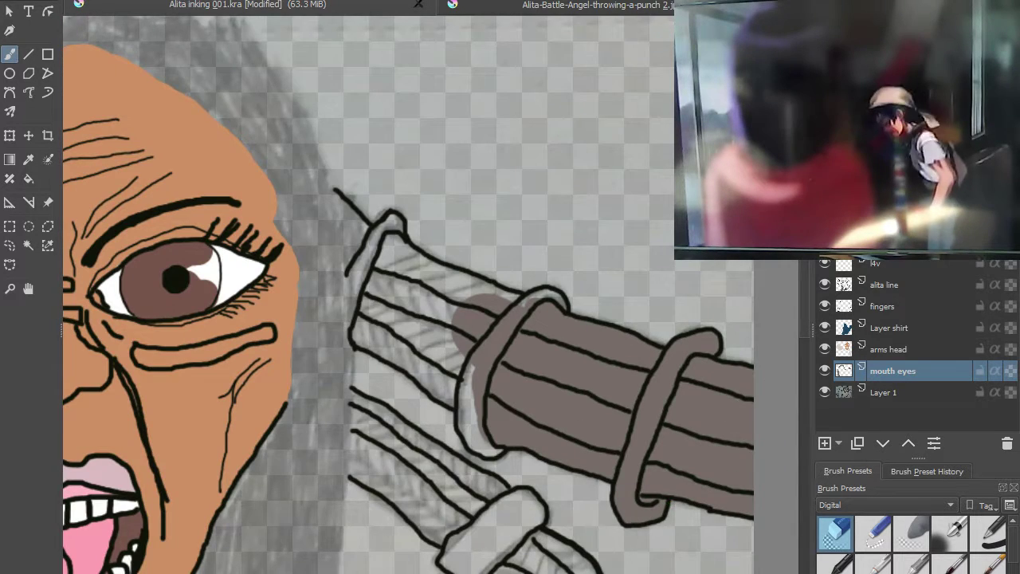
scroll(739, 387, up, 8)
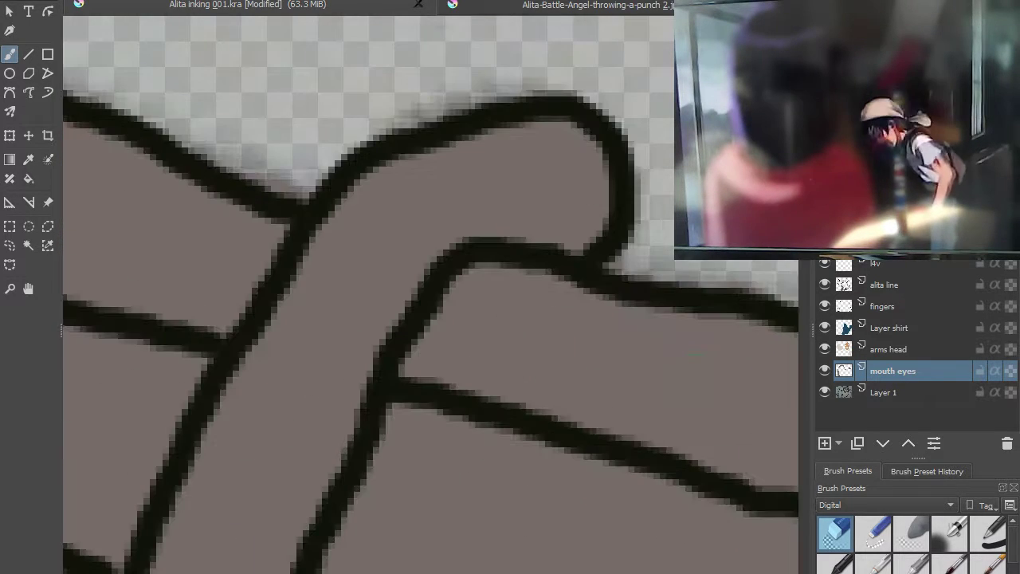
scroll(636, 294, up, 3)
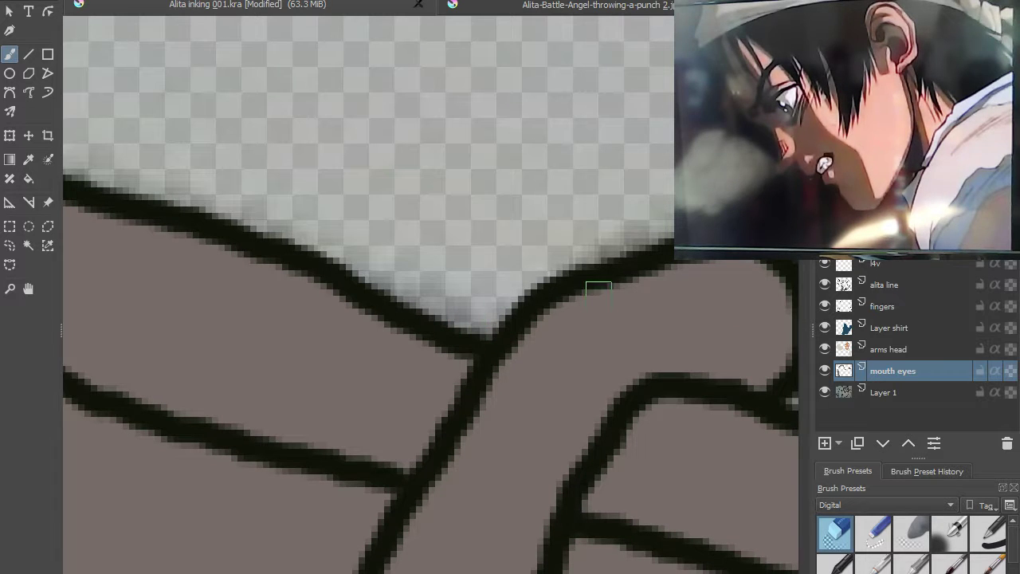
scroll(443, 267, down, 3)
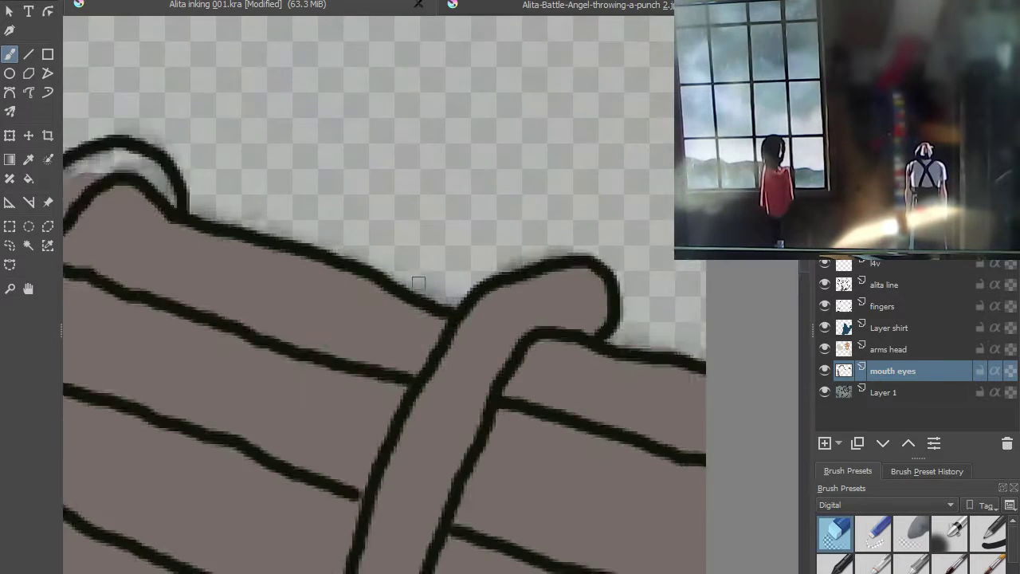
- Fill the collar nearer the face with grey-brown up to its outlines using the brush preset
scroll(417, 280, up, 1)
scroll(428, 296, up, 3)
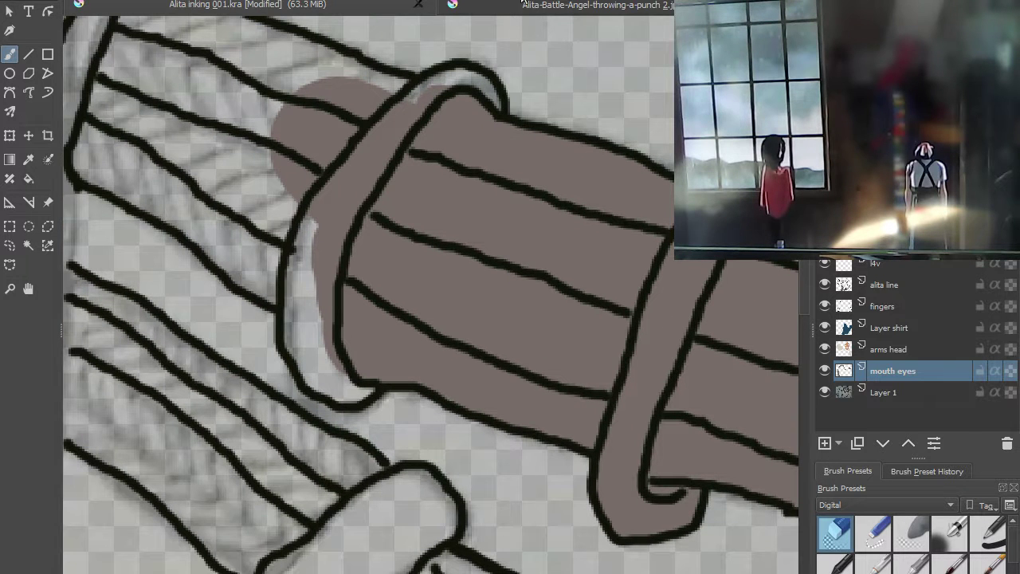
click(993, 542)
mouse_move(250, 254)
mouse_down()
mouse_move(297, 223)
mouse_move(296, 271)
mouse_move(335, 363)
mouse_up()
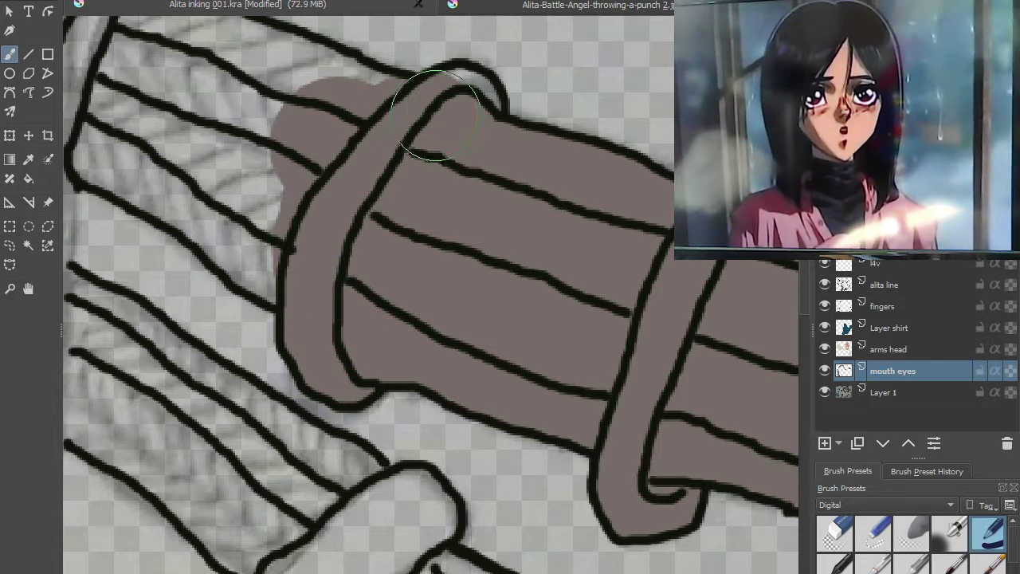
- Fill the upper cable's strands between its two collars nearest the face with grey-brown up to the outlines
drag(304, 150, 510, 330)
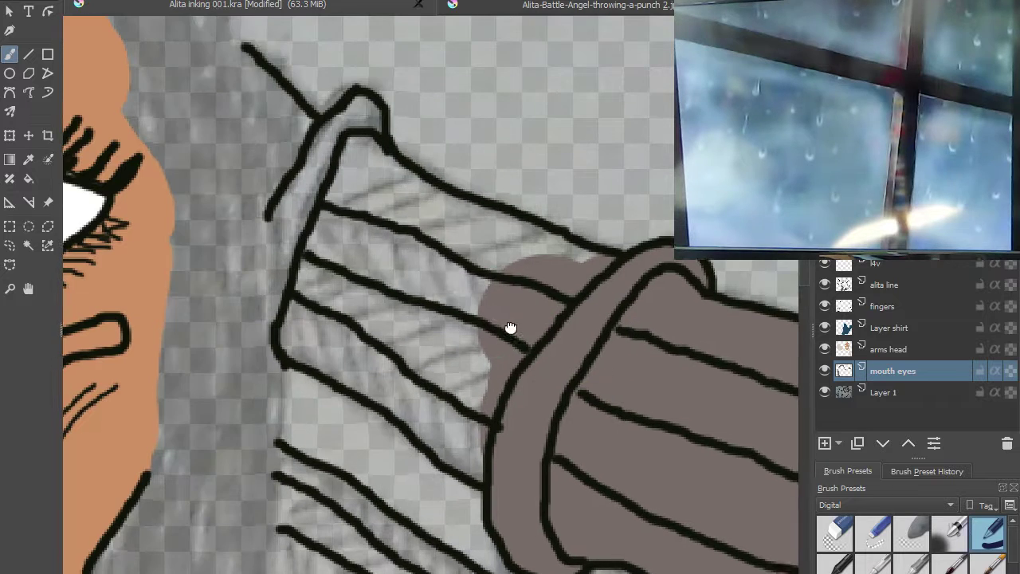
mouse_move(376, 164)
mouse_down()
mouse_move(436, 236)
mouse_move(538, 271)
mouse_up()
mouse_move(587, 295)
mouse_down()
mouse_move(537, 288)
mouse_move(329, 217)
mouse_move(281, 189)
mouse_move(490, 363)
mouse_move(269, 247)
mouse_move(279, 295)
mouse_move(387, 351)
mouse_move(447, 403)
mouse_up()
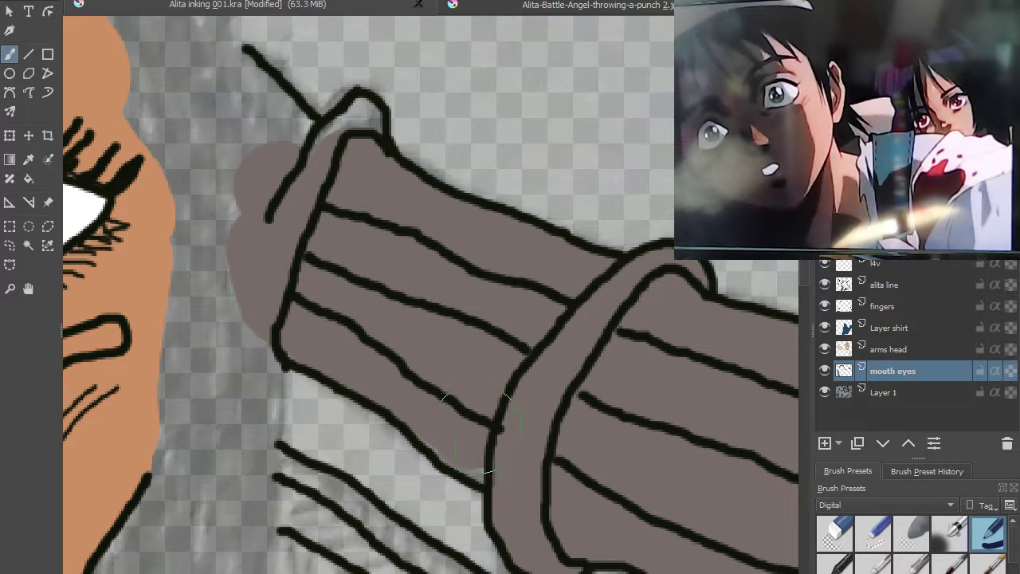
scroll(517, 416, up, 2)
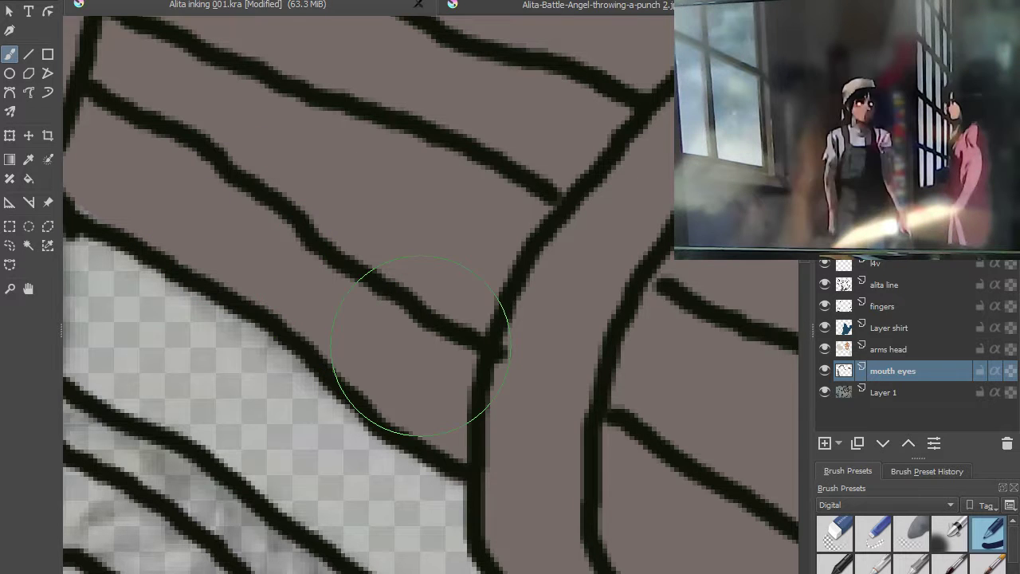
mouse_move(426, 311)
mouse_down()
mouse_move(647, 396)
mouse_move(343, 255)
mouse_up()
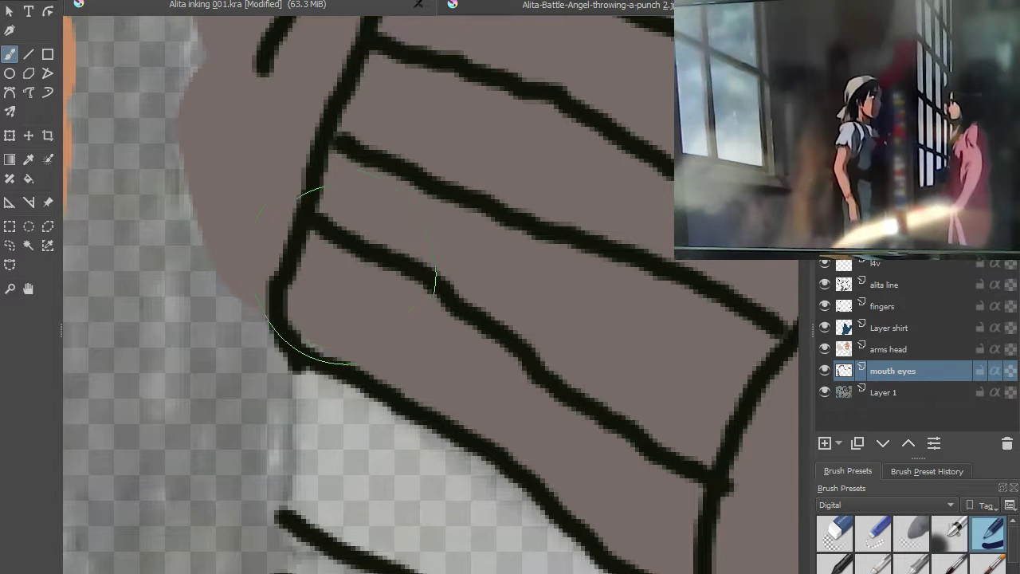
drag(463, 291, 550, 339)
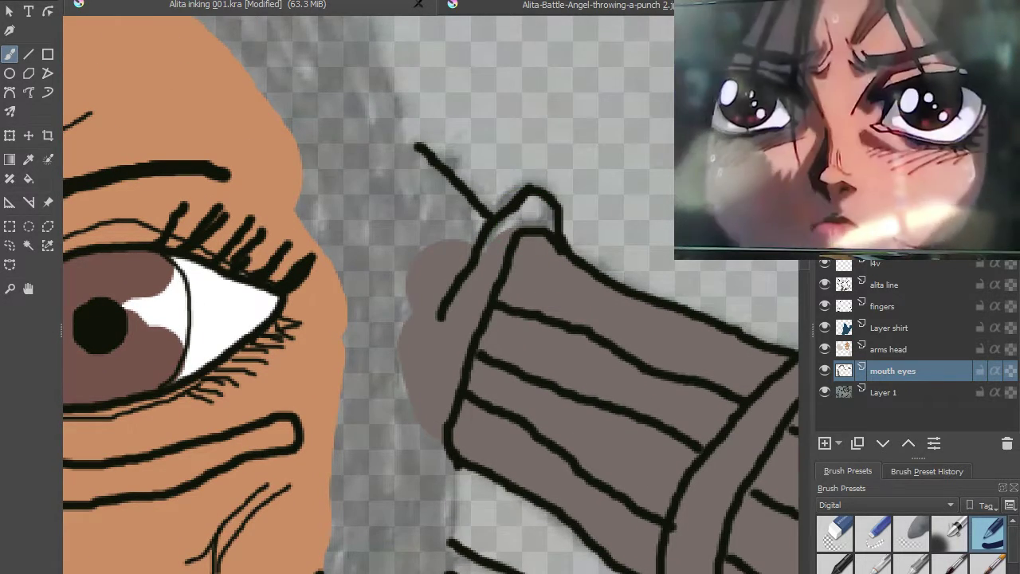
- Fill the hooked tip of the upper cable's innermost collar and the cable end beside the hair with grey-brown
scroll(516, 217, up, 3)
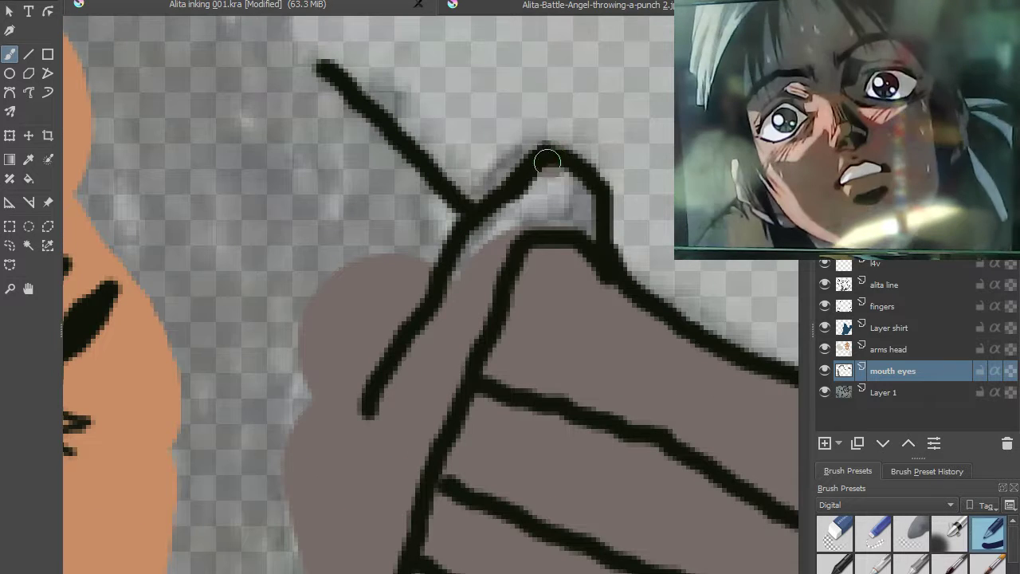
drag(547, 155, 502, 231)
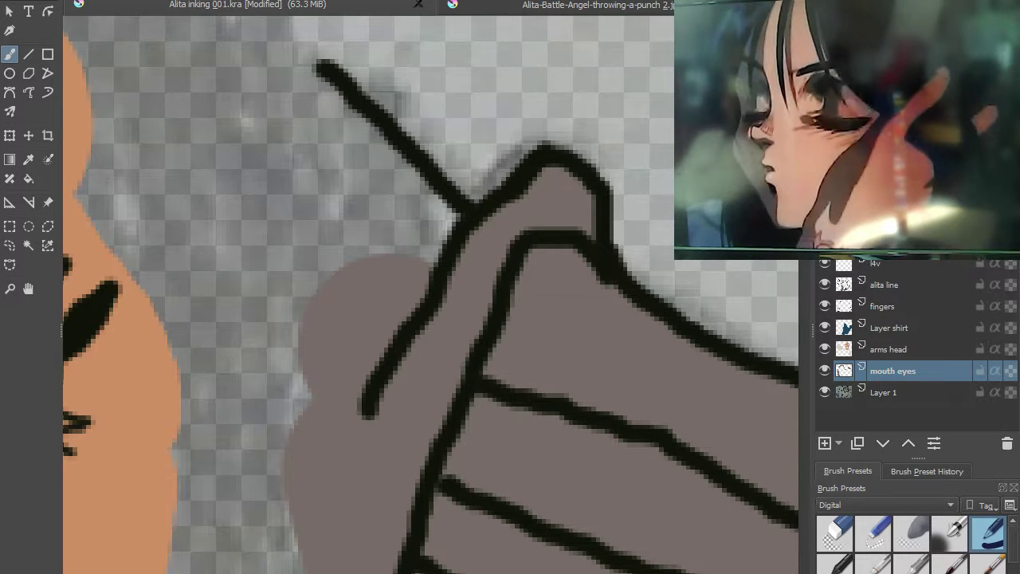
mouse_move(297, 82)
mouse_down()
mouse_move(446, 239)
mouse_move(362, 227)
mouse_move(291, 127)
mouse_move(334, 255)
mouse_move(256, 120)
mouse_move(287, 251)
mouse_move(295, 402)
mouse_move(280, 455)
mouse_move(271, 247)
mouse_up()
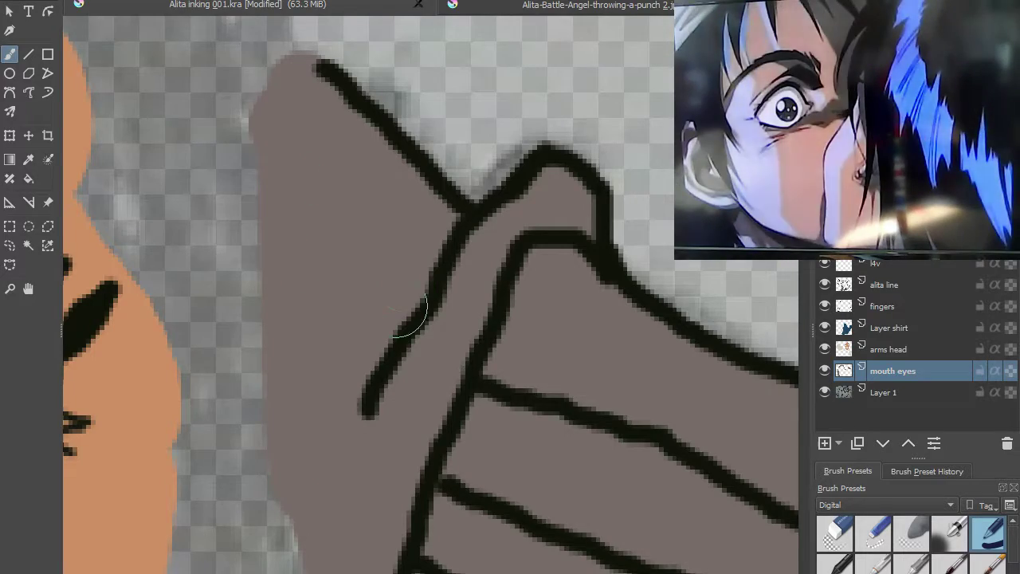
scroll(411, 315, down, 6)
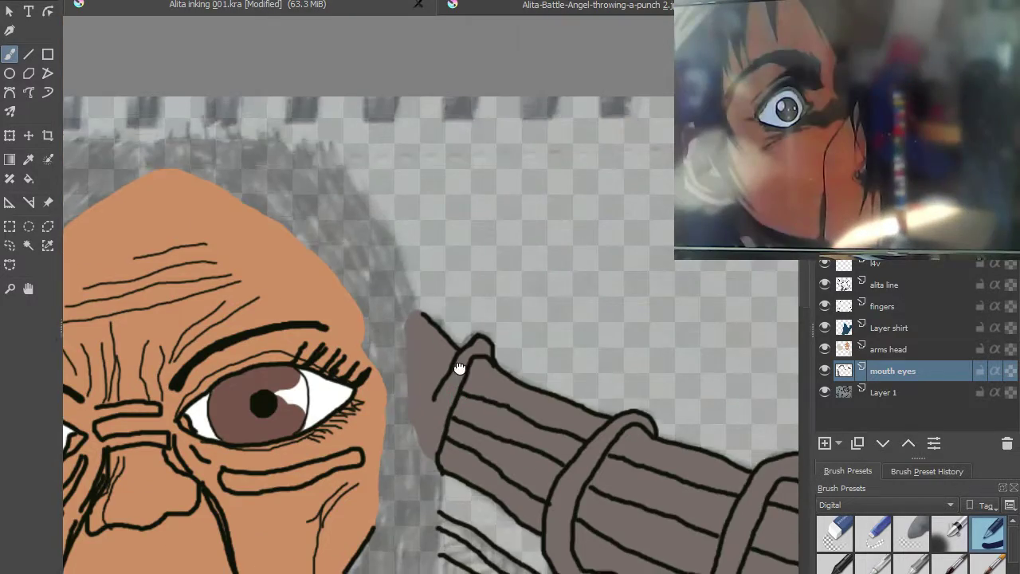
- Fill the lower cable's first section beside the neck and its first clamp with grey-brown, and check the lower outline for overspill
drag(460, 368, 384, 68)
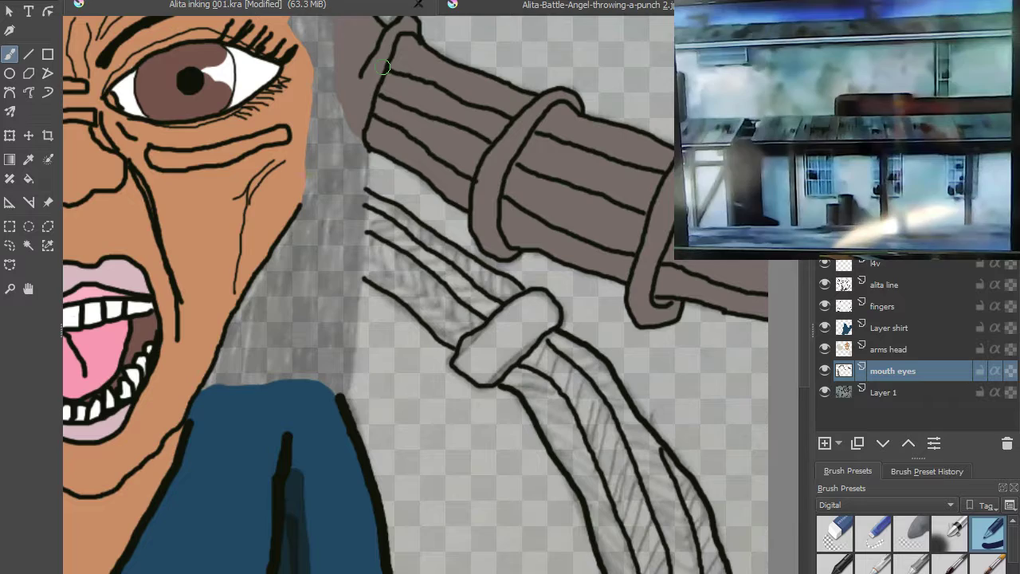
scroll(408, 283, up, 2)
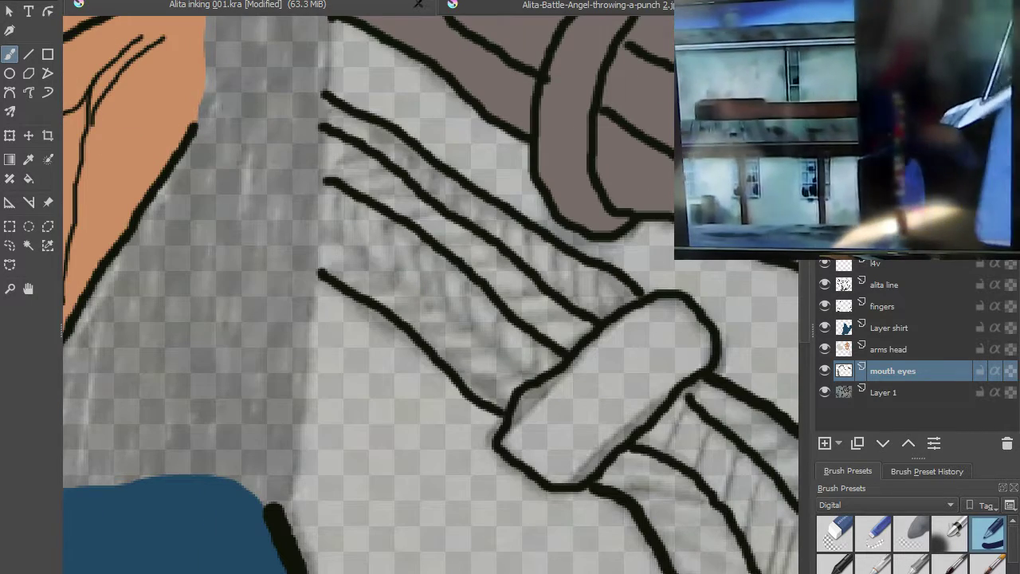
drag(323, 127, 526, 267)
mouse_move(473, 227)
mouse_down()
mouse_move(629, 315)
mouse_move(674, 327)
mouse_move(682, 343)
mouse_move(674, 364)
mouse_move(581, 446)
mouse_move(566, 456)
mouse_move(525, 438)
mouse_up()
mouse_move(550, 391)
mouse_down()
mouse_move(586, 386)
mouse_move(586, 351)
mouse_move(566, 363)
mouse_move(562, 344)
mouse_move(498, 285)
mouse_move(325, 161)
mouse_move(463, 307)
mouse_move(523, 381)
mouse_up()
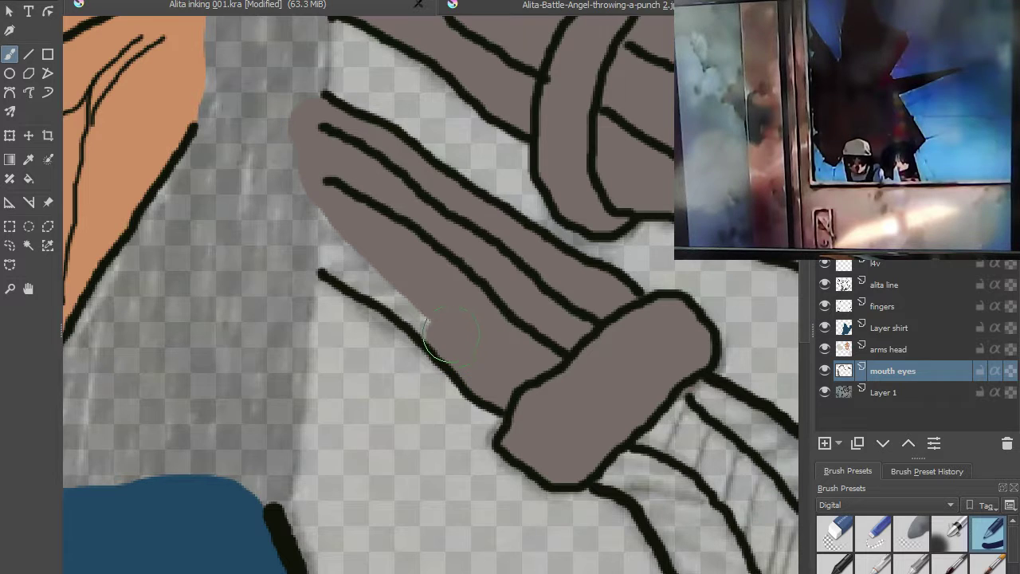
mouse_move(379, 281)
mouse_down()
mouse_move(353, 265)
mouse_move(318, 212)
mouse_up()
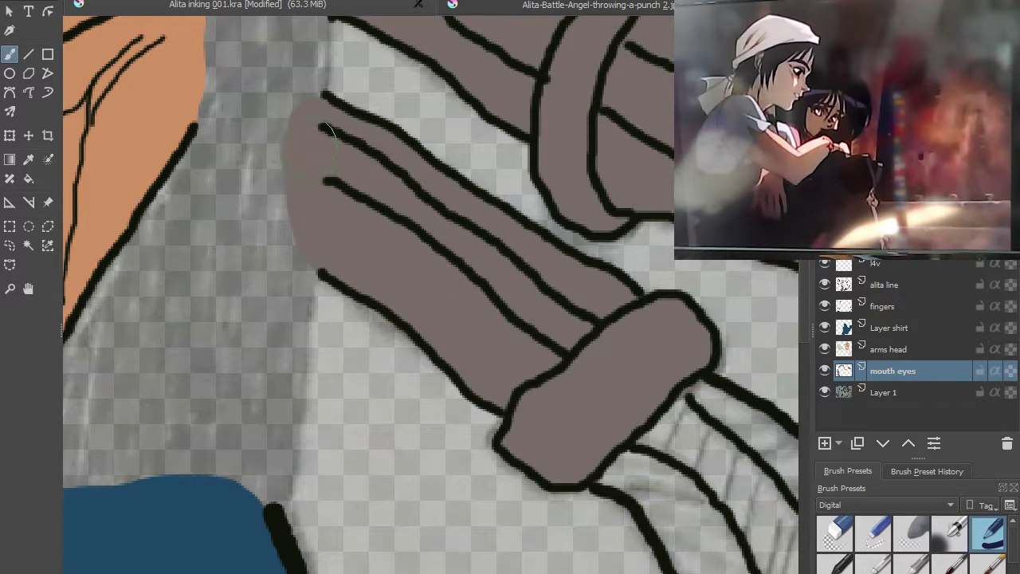
scroll(491, 421, up, 2)
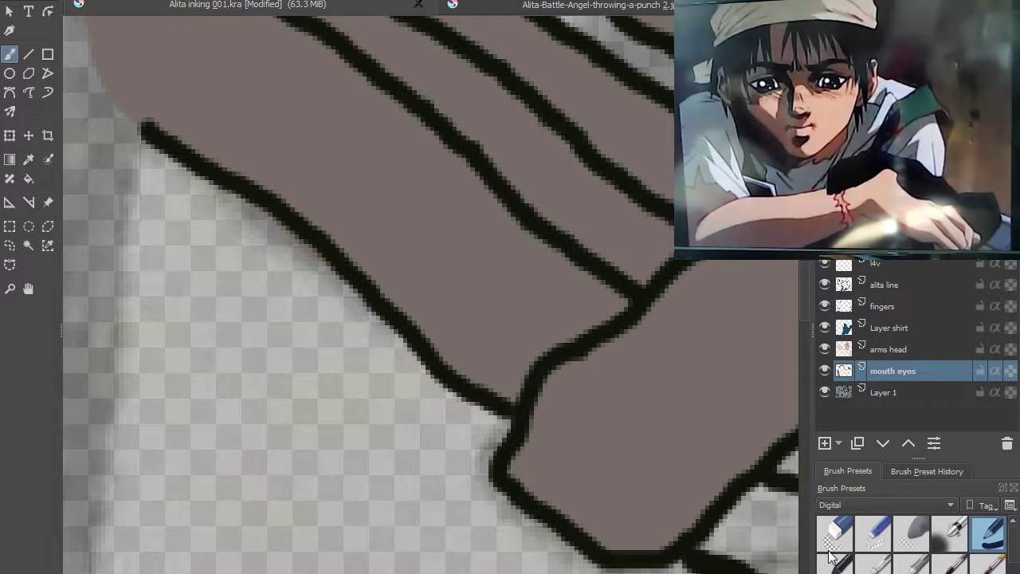
click(835, 532)
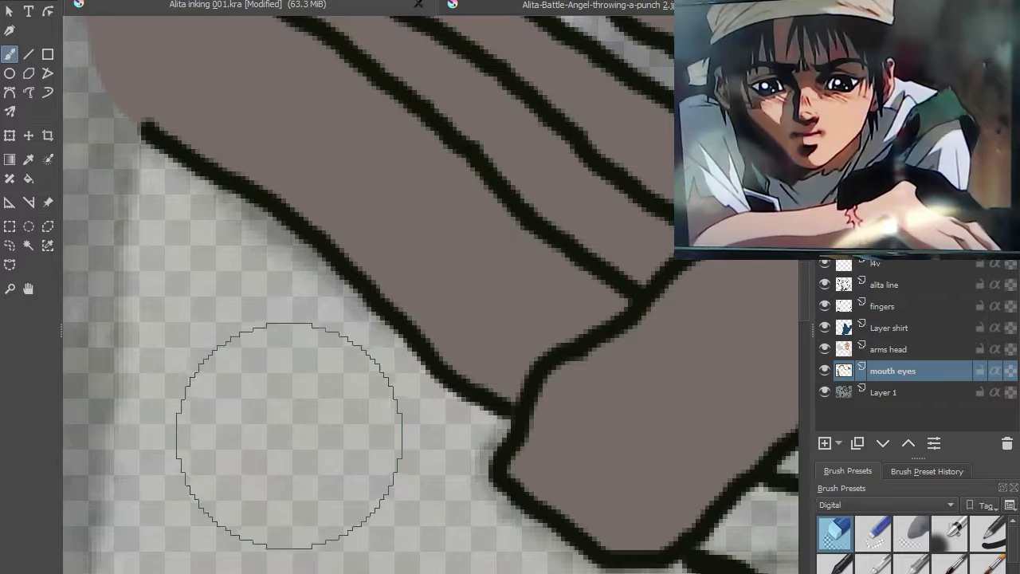
- Block in the upper part of the lower cable's strands just below the first clamp with grey-brown using the brush preset
scroll(294, 438, down, 3)
scroll(344, 326, up, 3)
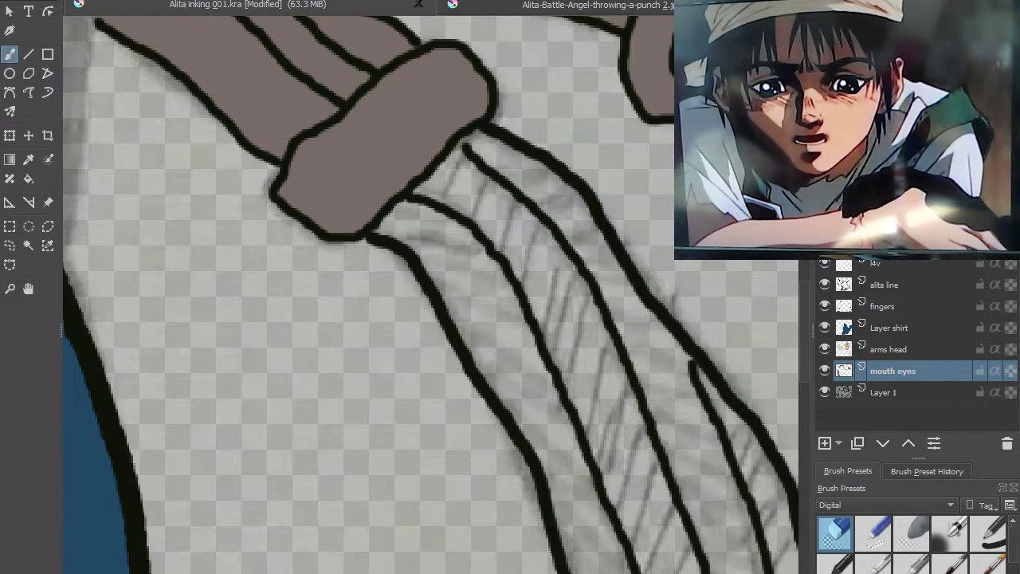
click(996, 538)
mouse_move(460, 172)
mouse_down()
mouse_move(484, 168)
mouse_move(557, 233)
mouse_move(582, 327)
mouse_move(515, 287)
mouse_move(418, 191)
mouse_up()
mouse_move(458, 243)
mouse_down()
mouse_move(518, 367)
mouse_move(573, 443)
mouse_move(588, 417)
mouse_move(614, 350)
mouse_up()
mouse_move(609, 299)
mouse_down()
mouse_move(661, 335)
mouse_move(749, 568)
mouse_up()
- Fill the remaining strands down to the lower cable's second clamp, and the clamp including its pointed corner, with grey-brown
key(minus)
mouse_move(726, 415)
mouse_down()
mouse_move(640, 363)
mouse_move(567, 252)
mouse_up()
key(plus)
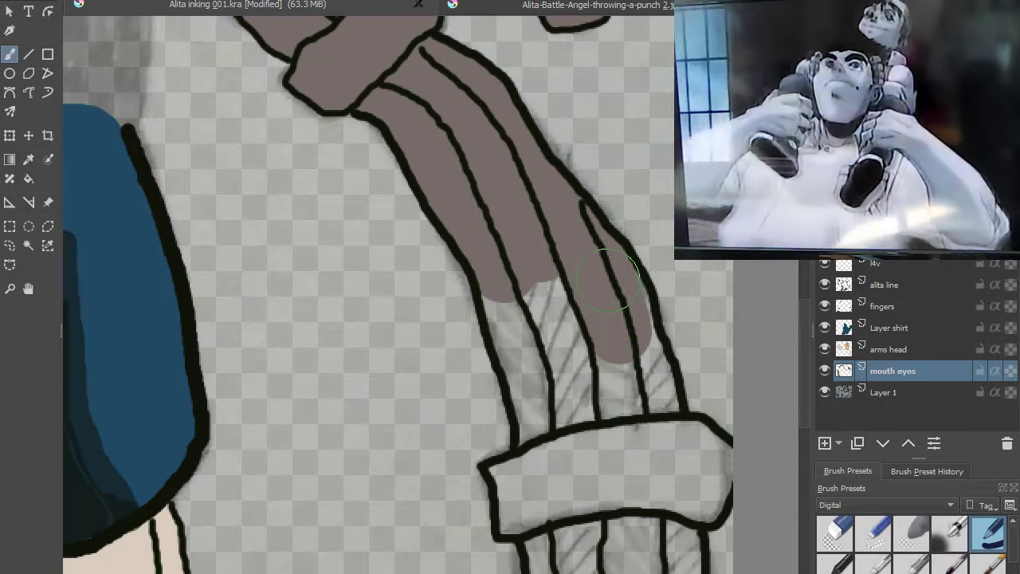
mouse_move(634, 320)
mouse_down()
mouse_move(658, 439)
mouse_move(706, 458)
mouse_up()
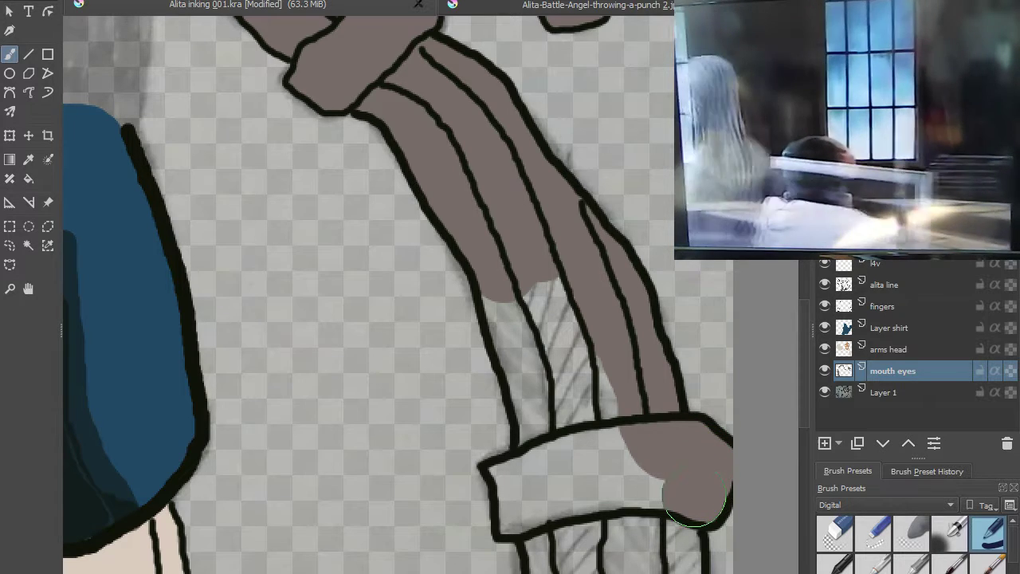
mouse_move(644, 446)
mouse_down()
mouse_move(566, 463)
mouse_move(594, 355)
mouse_move(563, 283)
mouse_move(541, 263)
mouse_move(575, 432)
mouse_up()
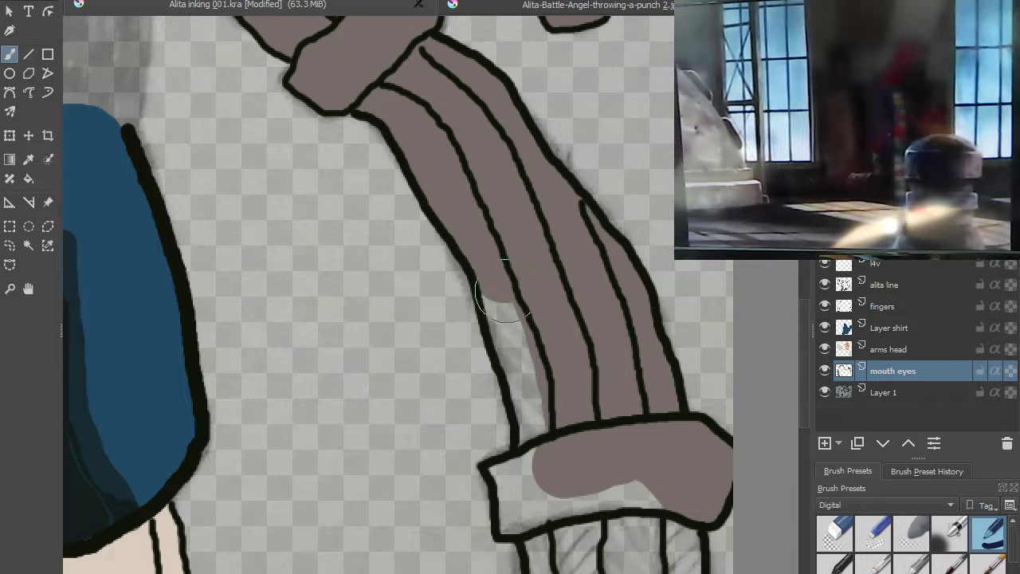
drag(500, 285, 511, 309)
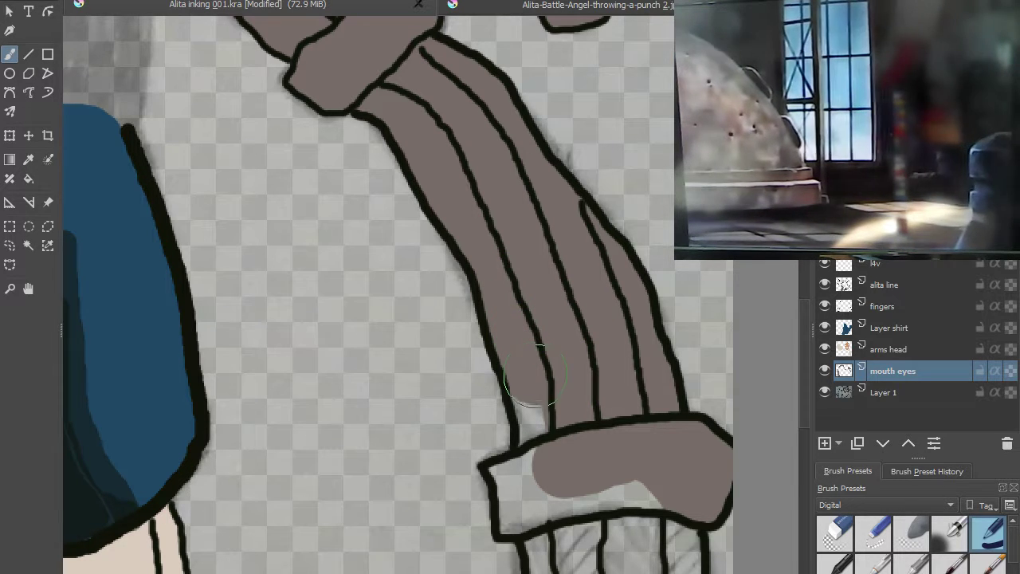
mouse_move(548, 427)
mouse_down()
mouse_move(548, 468)
mouse_move(595, 504)
mouse_move(633, 479)
mouse_move(641, 533)
mouse_up()
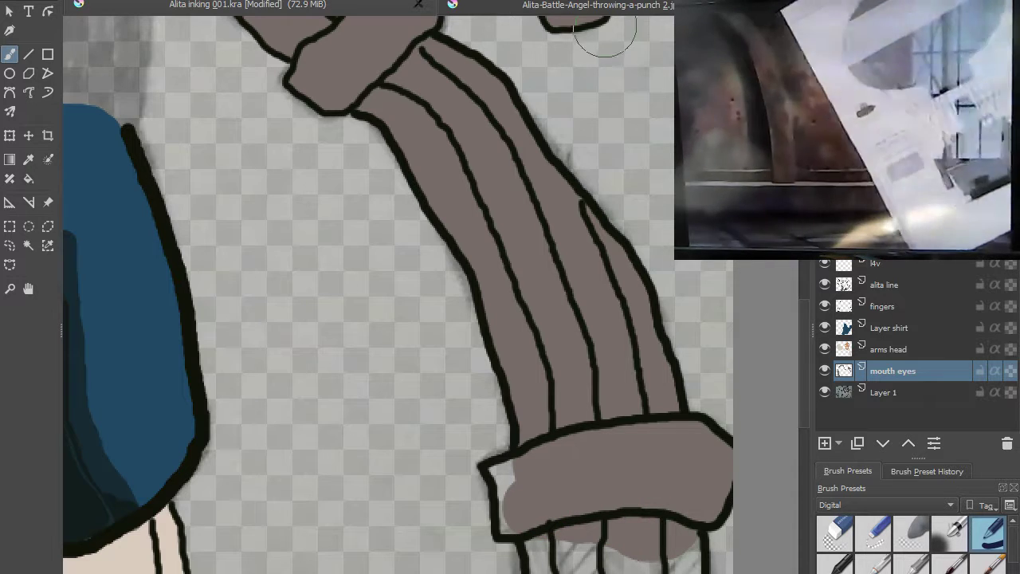
scroll(527, 444, up, 2)
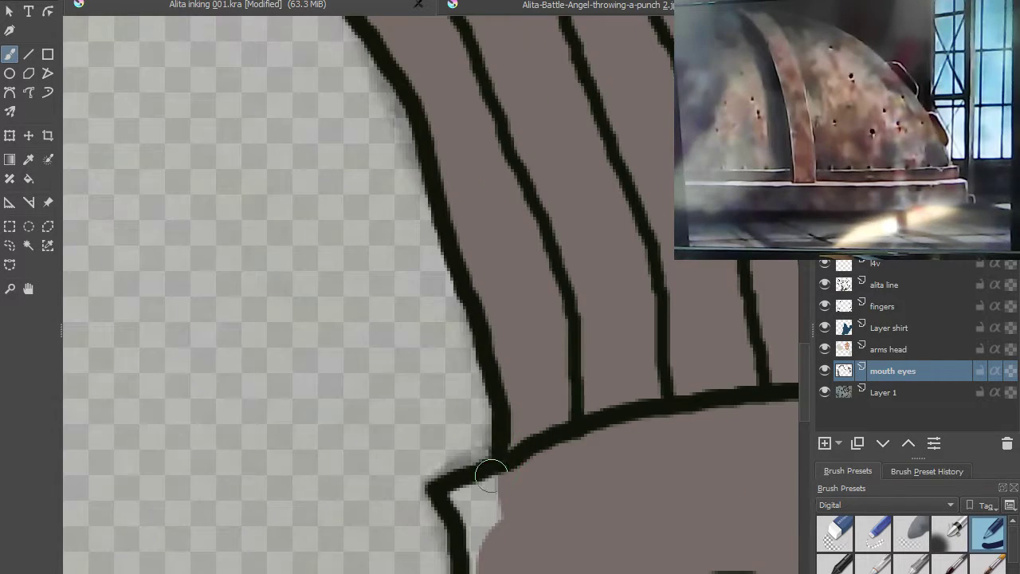
drag(478, 328, 517, 323)
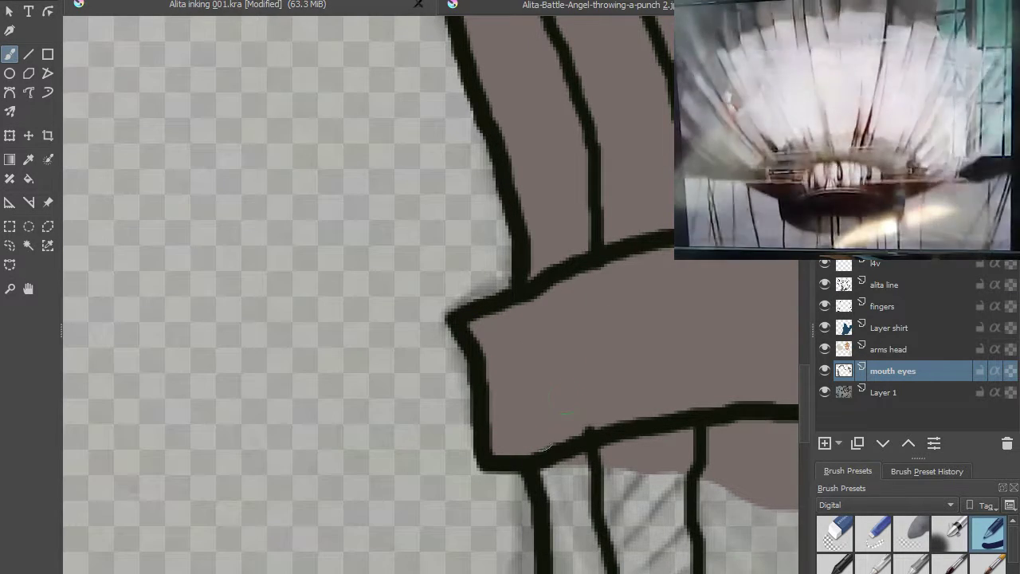
- Fill the long cable strands below the second clamp with grey-brown out to both side outlines
drag(628, 404, 579, 109)
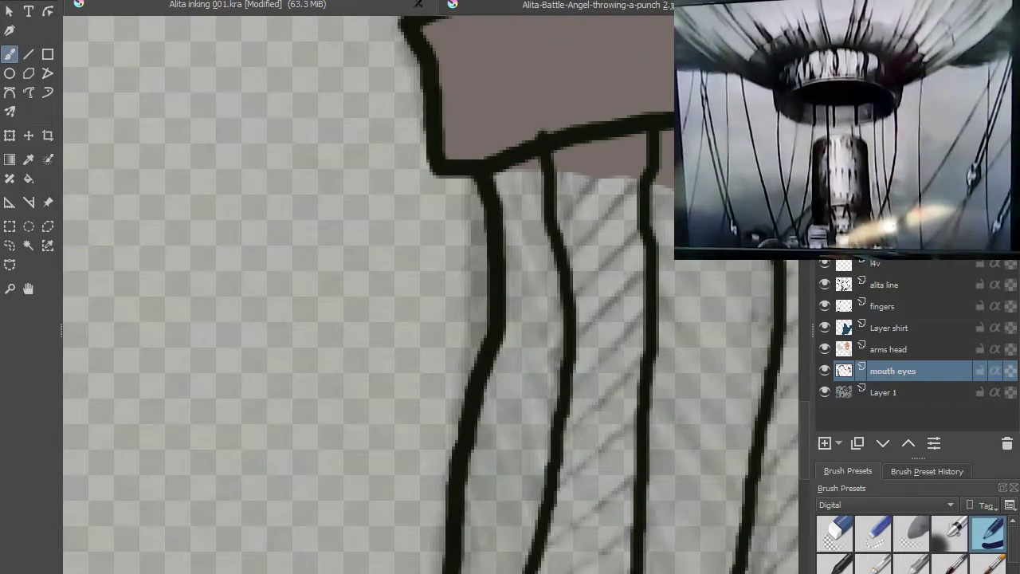
scroll(650, 171, down, 2)
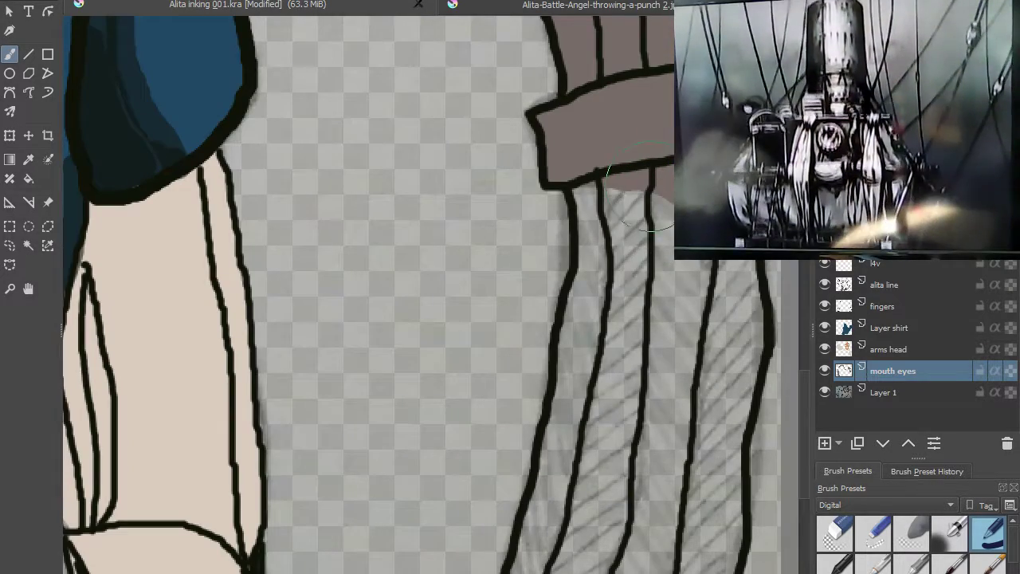
mouse_move(625, 171)
mouse_down()
mouse_move(653, 289)
mouse_move(622, 542)
mouse_move(634, 546)
mouse_move(676, 452)
mouse_move(710, 296)
mouse_up()
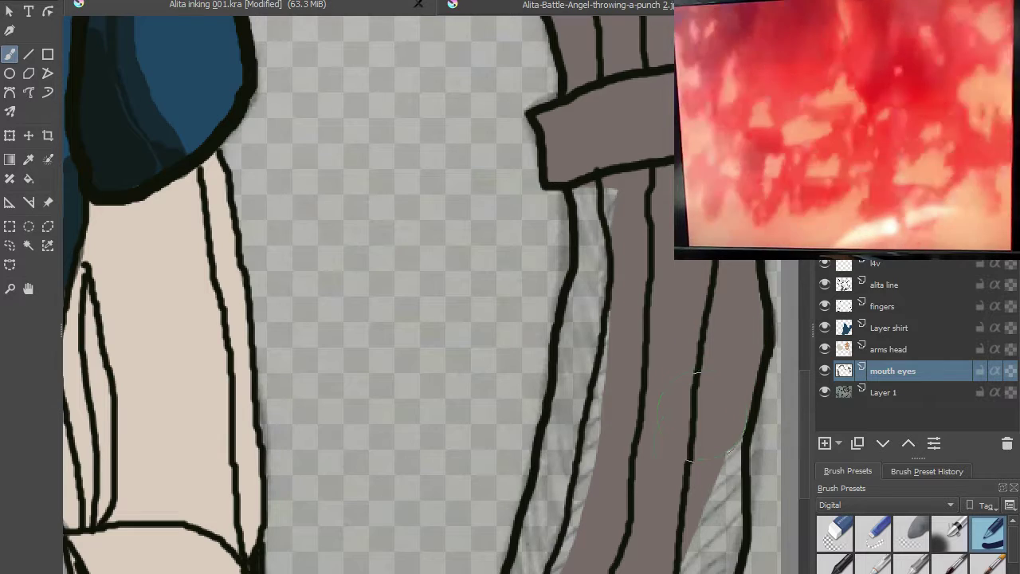
drag(698, 478, 704, 528)
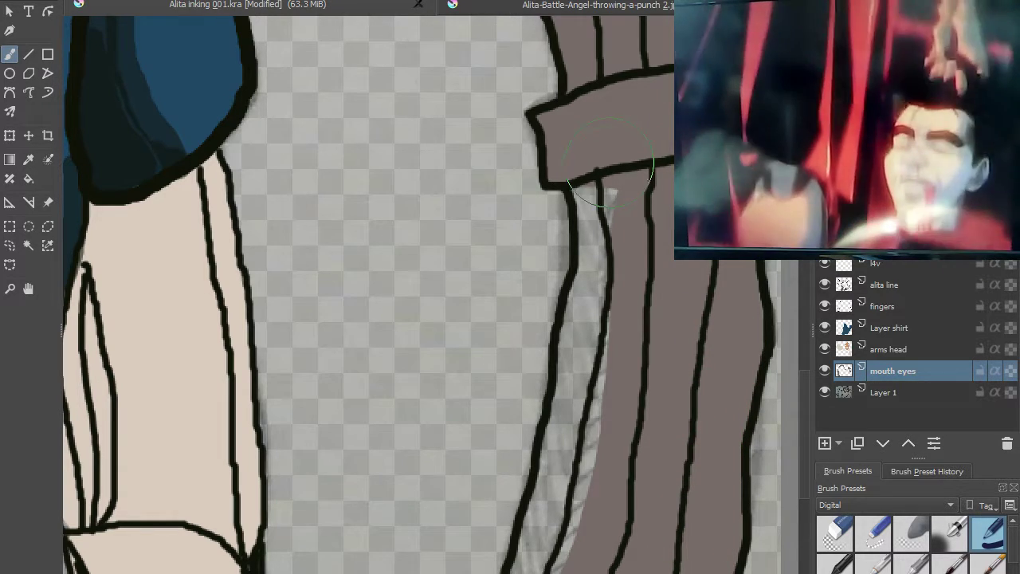
drag(610, 164, 608, 176)
mouse_move(616, 265)
mouse_down()
mouse_move(600, 376)
mouse_move(554, 530)
mouse_move(566, 508)
mouse_up()
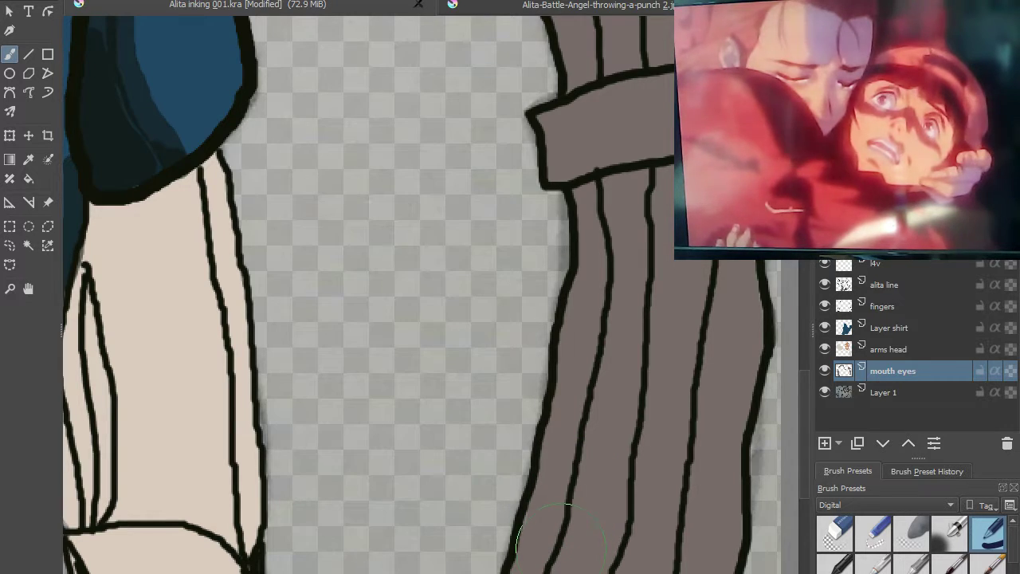
- Fill the lowest clamp near the bottom of the page with grey-brown up to its rounded outline
scroll(548, 523, down, 3)
scroll(649, 292, down, 3)
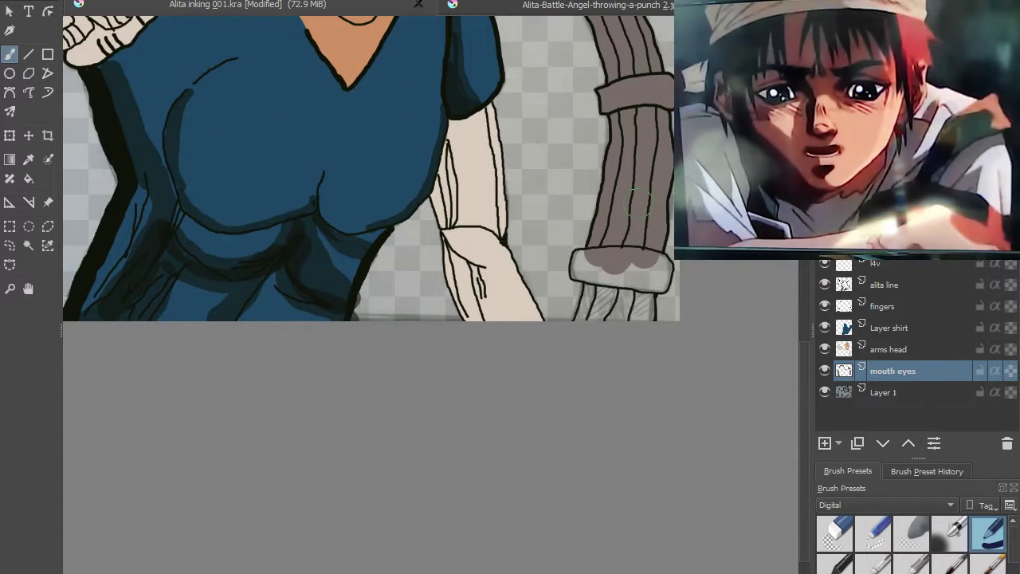
scroll(608, 306, up, 3)
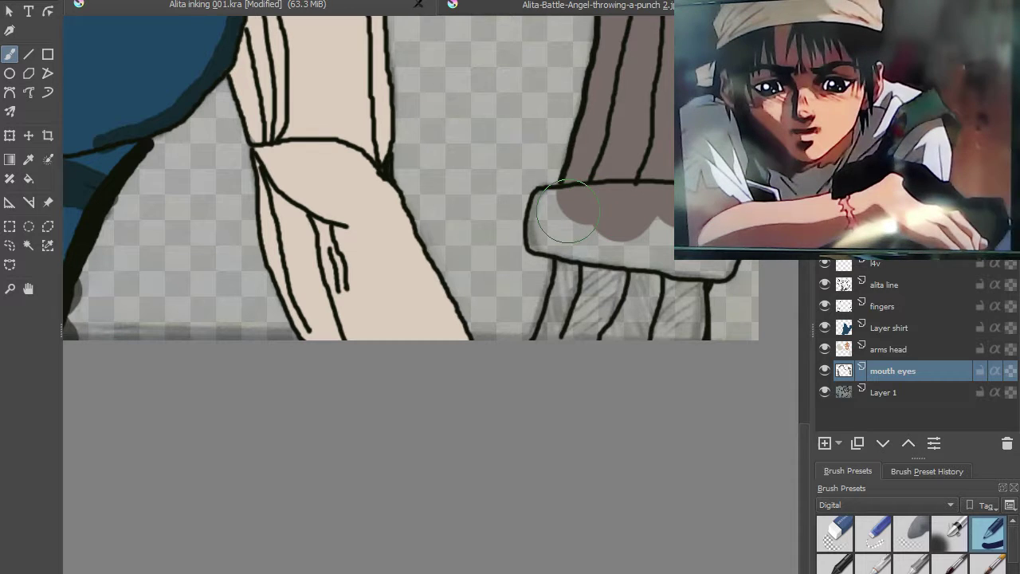
mouse_move(556, 215)
mouse_down()
mouse_move(566, 236)
mouse_move(674, 239)
mouse_up()
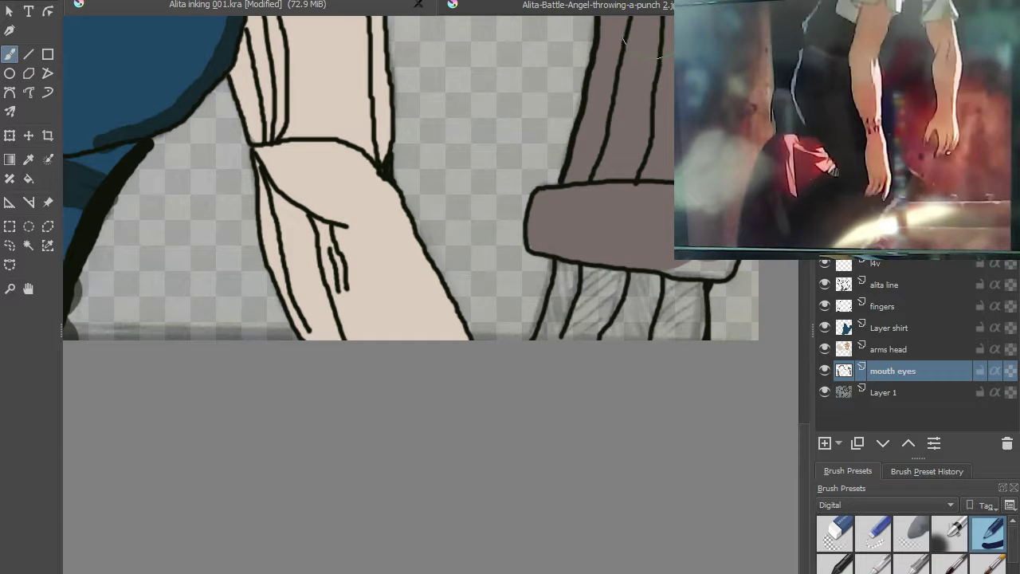
scroll(725, 308, up, 3)
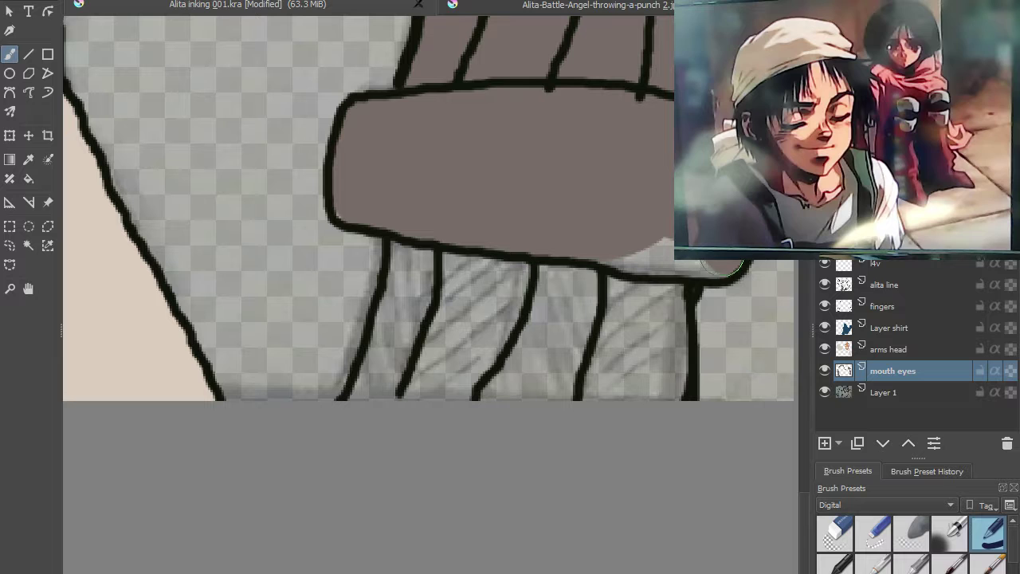
drag(701, 268, 648, 274)
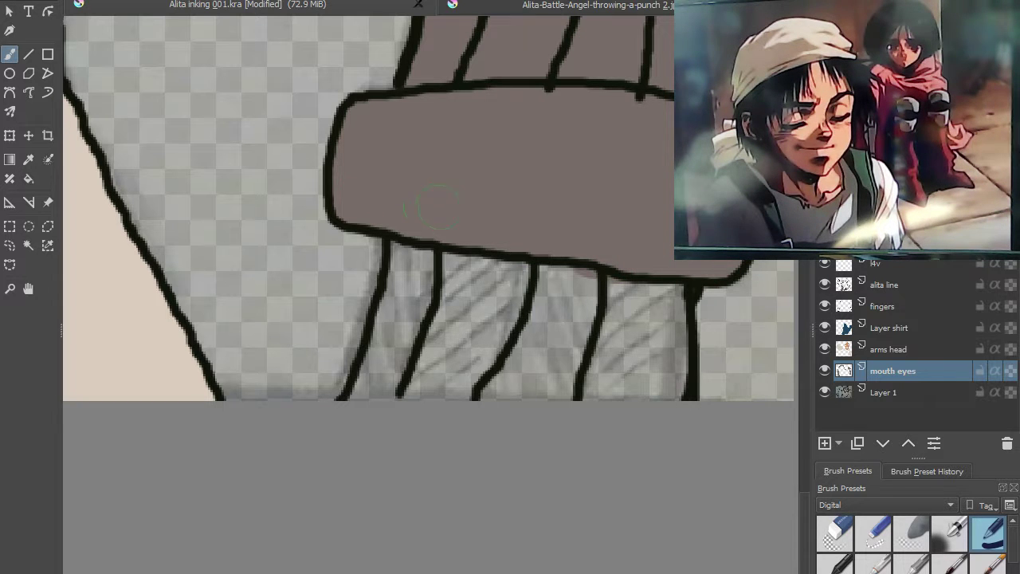
- Fill the short cable strands between the lowest clamp and the page's bottom edge with grey-brown
mouse_move(408, 247)
mouse_down()
mouse_move(361, 400)
mouse_move(417, 403)
mouse_move(452, 249)
mouse_up()
mouse_move(450, 395)
mouse_down()
mouse_move(502, 263)
mouse_move(476, 389)
mouse_up()
mouse_move(525, 301)
mouse_down()
mouse_move(559, 217)
mouse_move(546, 287)
mouse_move(585, 279)
mouse_move(579, 389)
mouse_move(622, 271)
mouse_move(627, 369)
mouse_move(649, 266)
mouse_move(664, 295)
mouse_up()
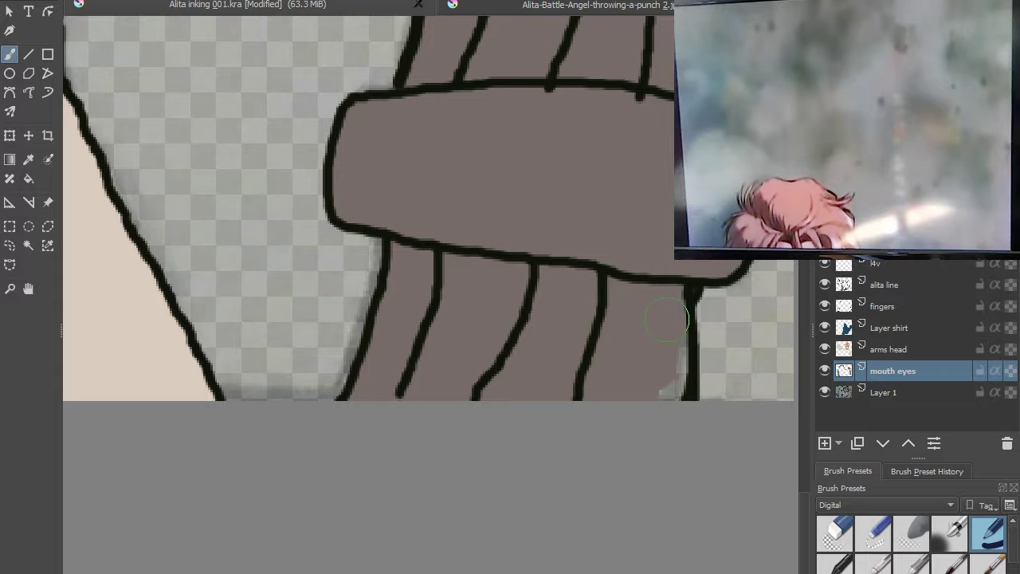
scroll(664, 295, down, 1)
scroll(456, 139, down, 2)
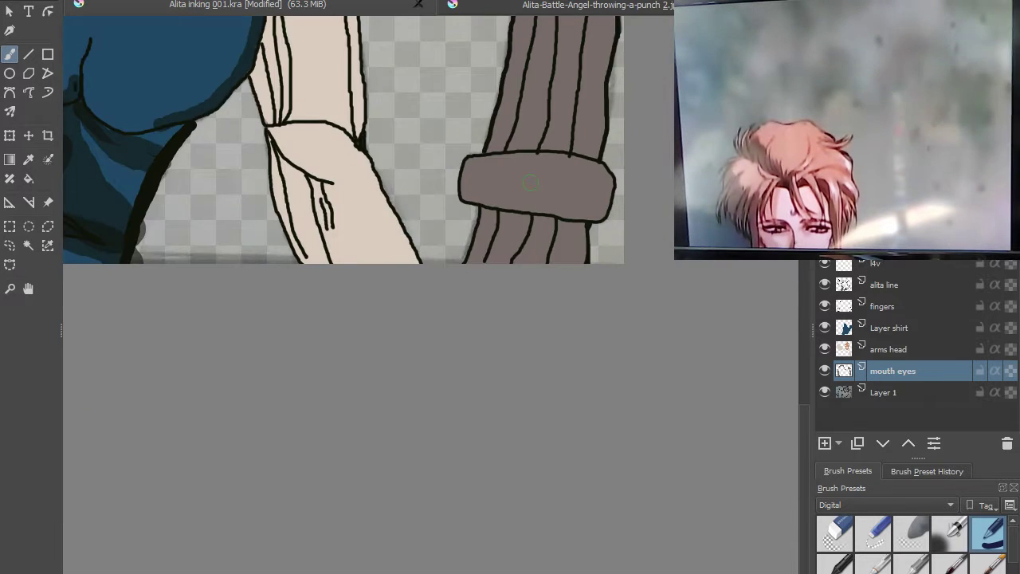
- Switch back to the previous soft brush preset and hide the mouth eyes, arms head and Layer shirt layers
scroll(456, 139, down, 1)
drag(456, 139, 540, 378)
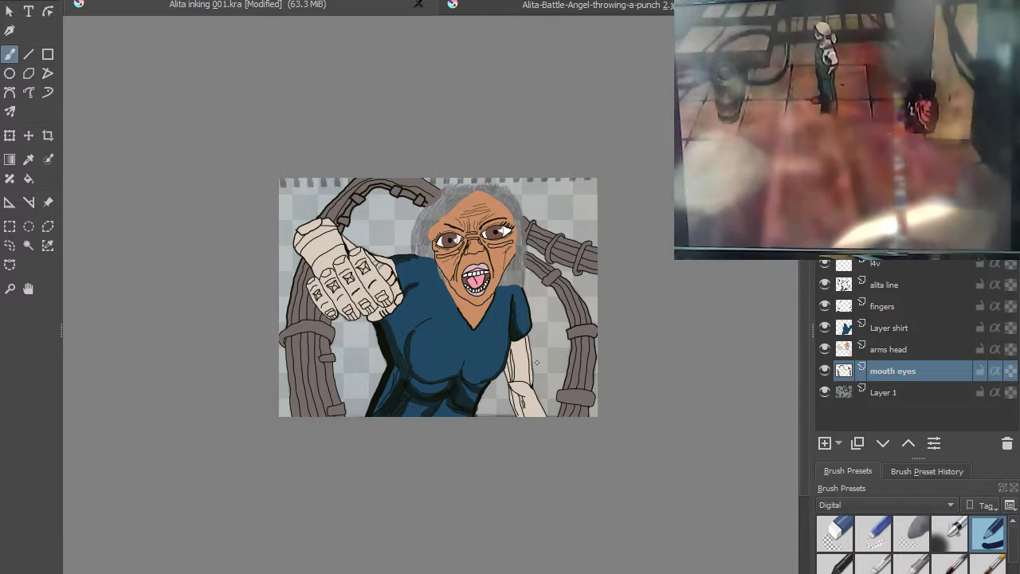
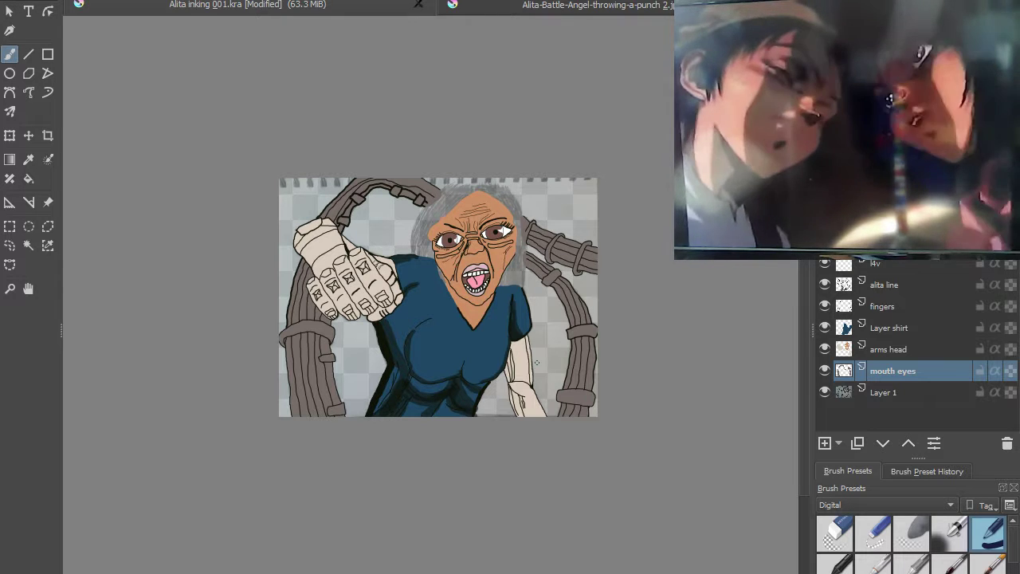
key(slash)
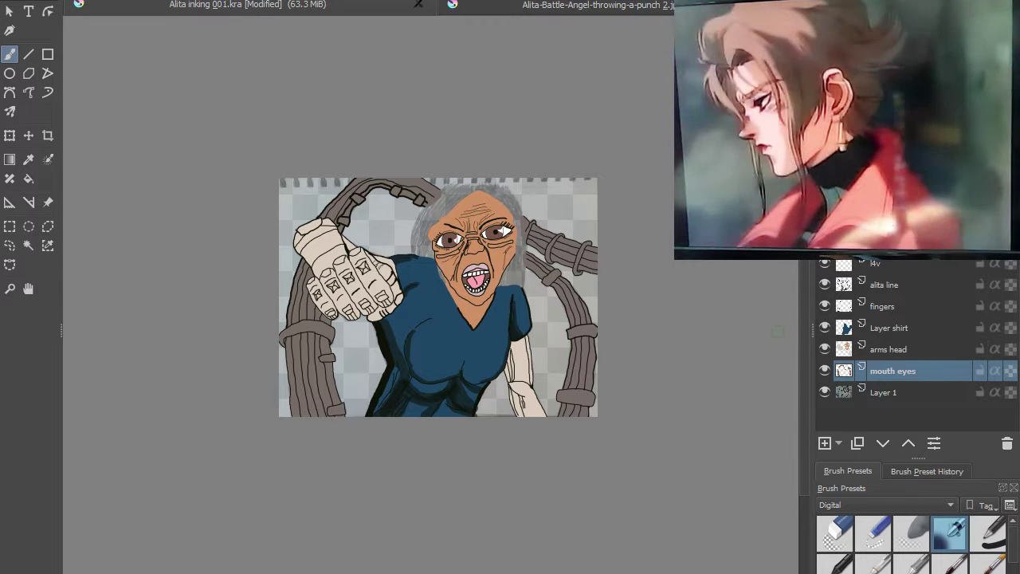
click(824, 370)
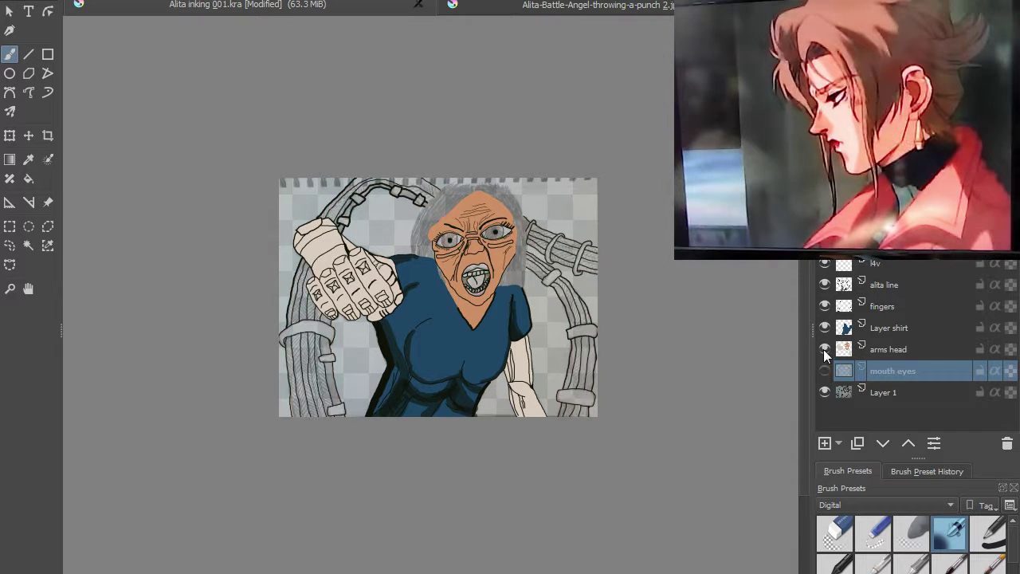
click(824, 350)
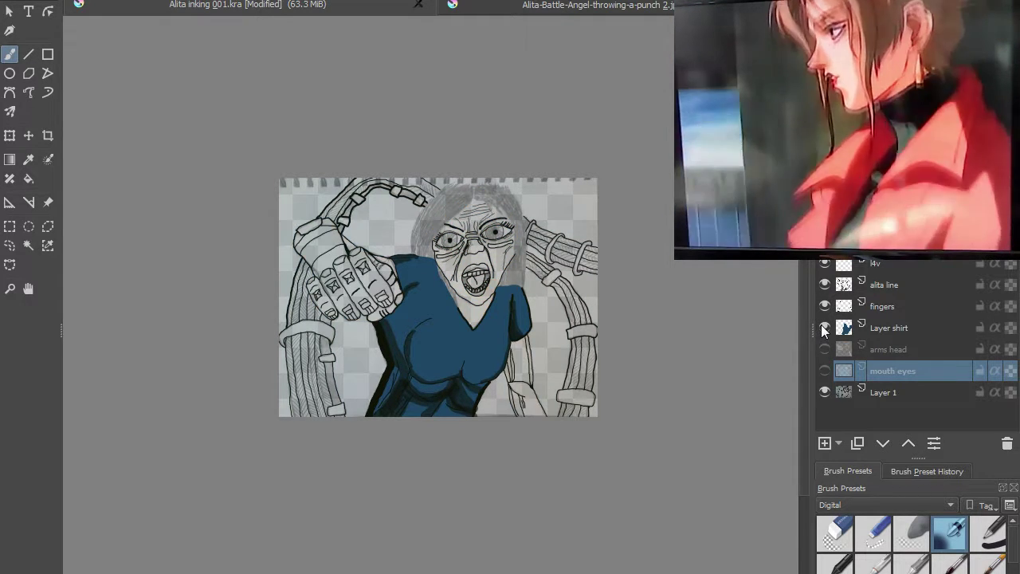
click(825, 328)
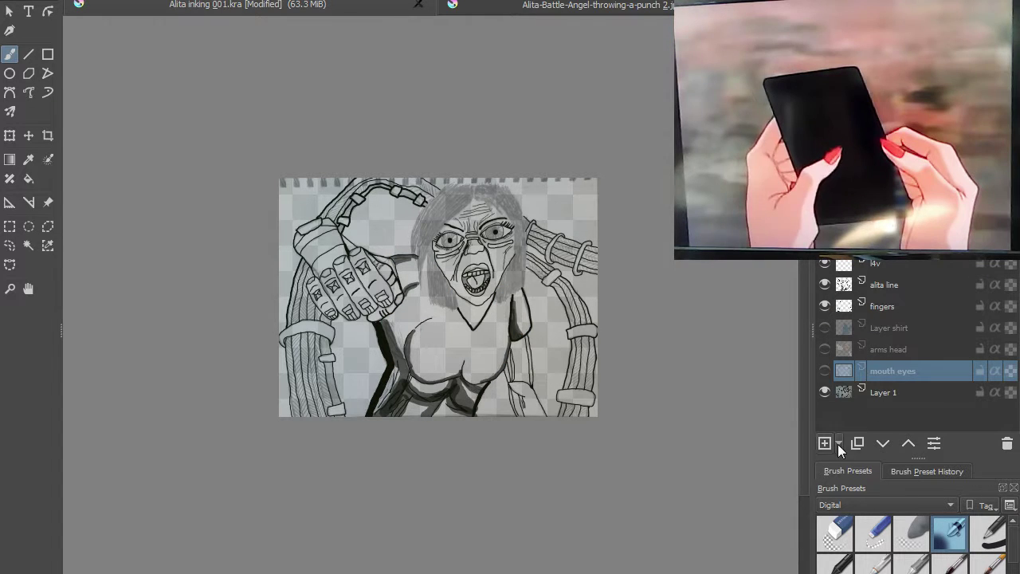
- Add a new paint layer between fingers and Layer shirt and name it hair
click(826, 442)
drag(896, 369, 901, 319)
double_click(908, 327)
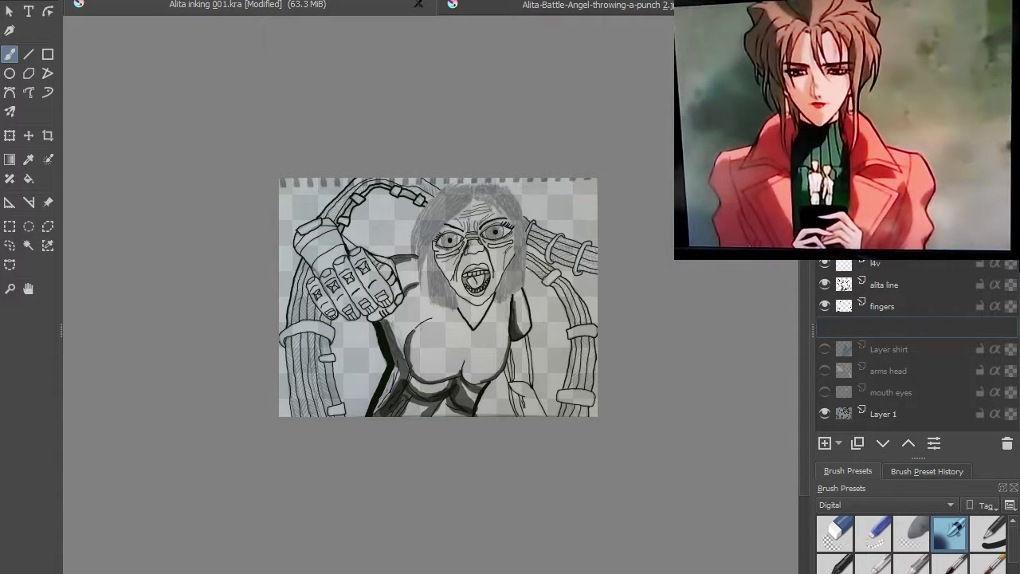
text(hair)
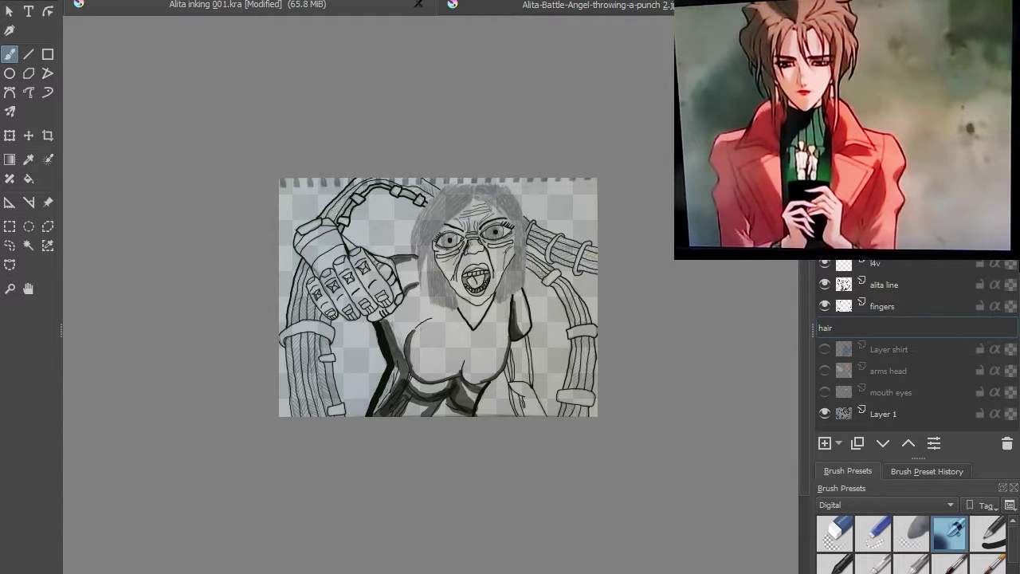
key(Return)
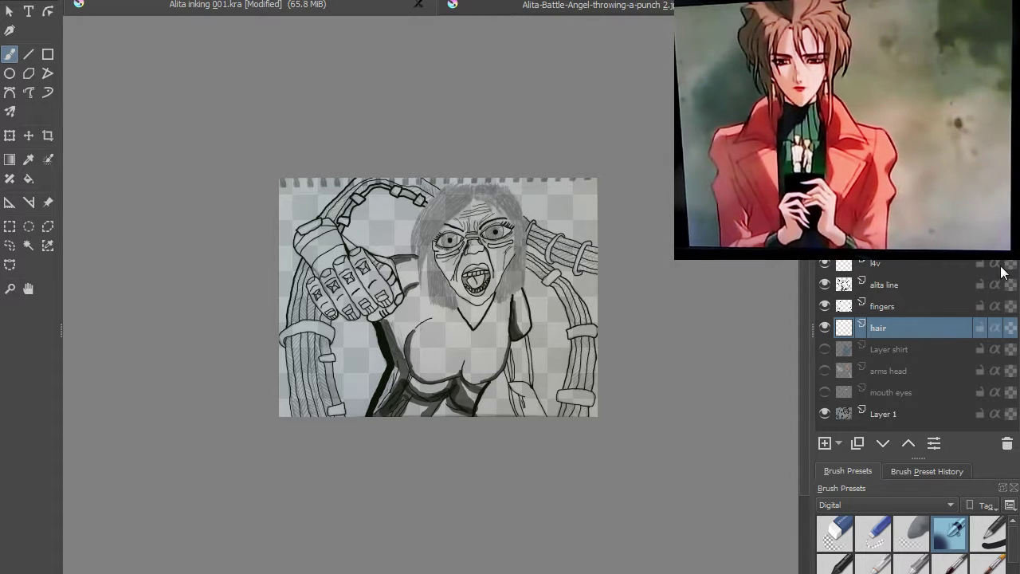
- Outline the lower hair lock beside the jaw on the drawing's right side in black
scroll(449, 284, up, 4)
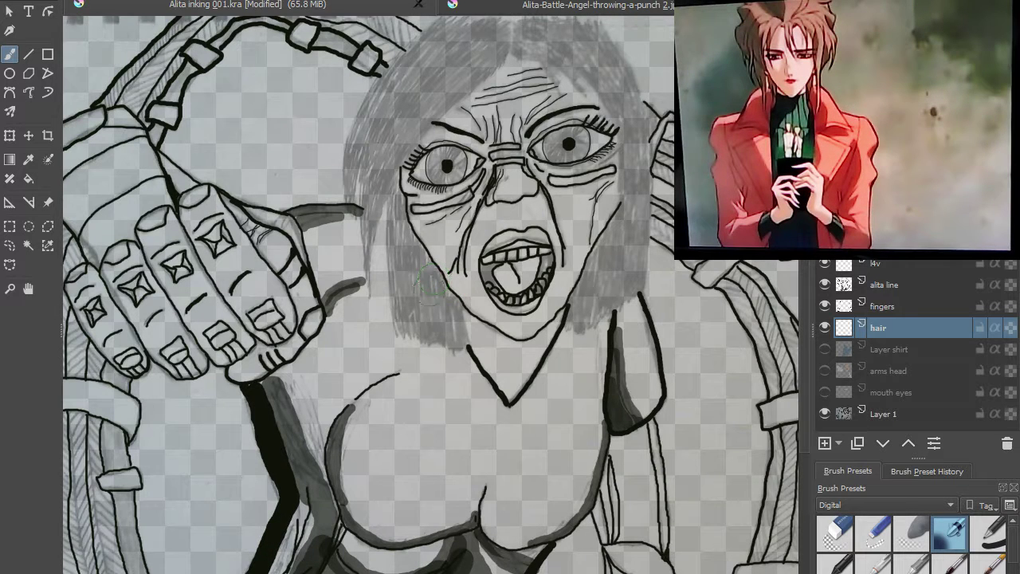
click(825, 349)
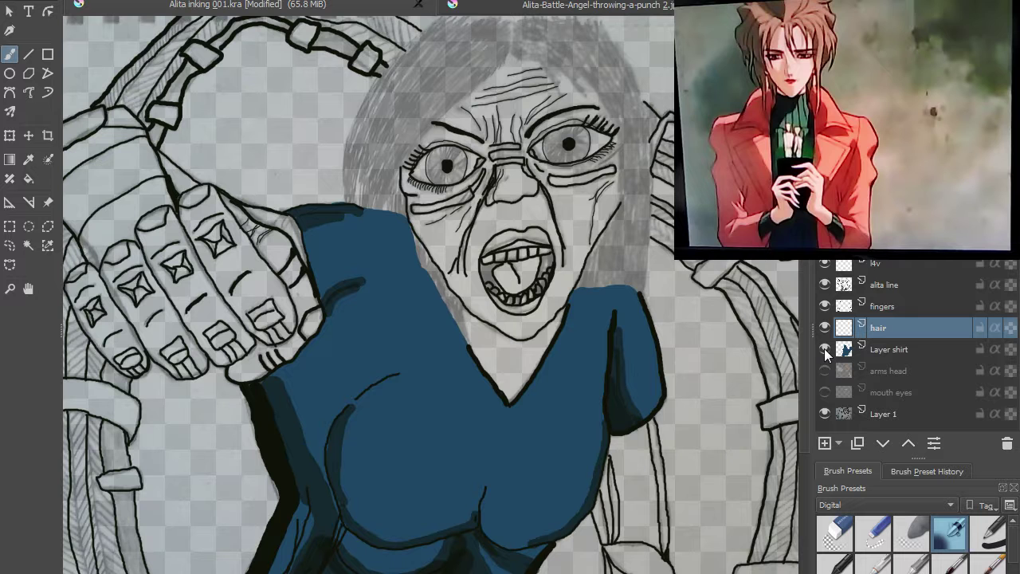
click(825, 349)
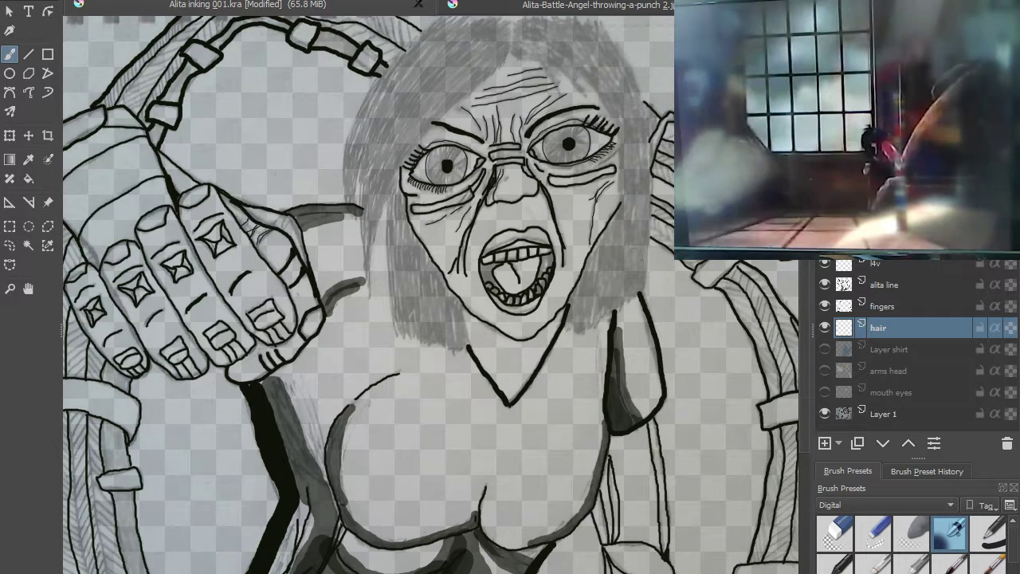
ctrl+scroll(622, 277, up, 3)
mouse_move(638, 72)
mouse_down()
mouse_move(617, 94)
mouse_move(628, 78)
mouse_move(576, 151)
mouse_move(551, 209)
mouse_move(561, 169)
mouse_move(528, 228)
mouse_move(516, 275)
mouse_move(473, 353)
mouse_move(467, 434)
mouse_move(472, 420)
mouse_move(500, 436)
mouse_move(590, 359)
mouse_move(621, 352)
mouse_move(634, 333)
mouse_move(643, 347)
mouse_move(682, 281)
mouse_up()
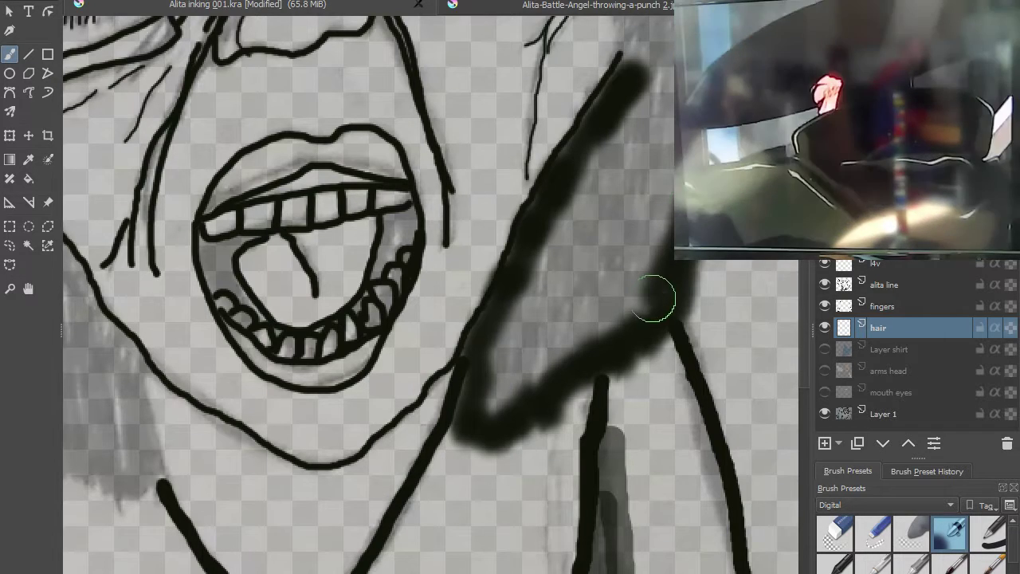
- Fill the lower right hair lock with solid black up to the inked jaw and cheek line
mouse_move(622, 88)
mouse_down()
mouse_move(637, 251)
mouse_move(587, 319)
mouse_move(645, 170)
mouse_move(615, 177)
mouse_move(565, 250)
mouse_up()
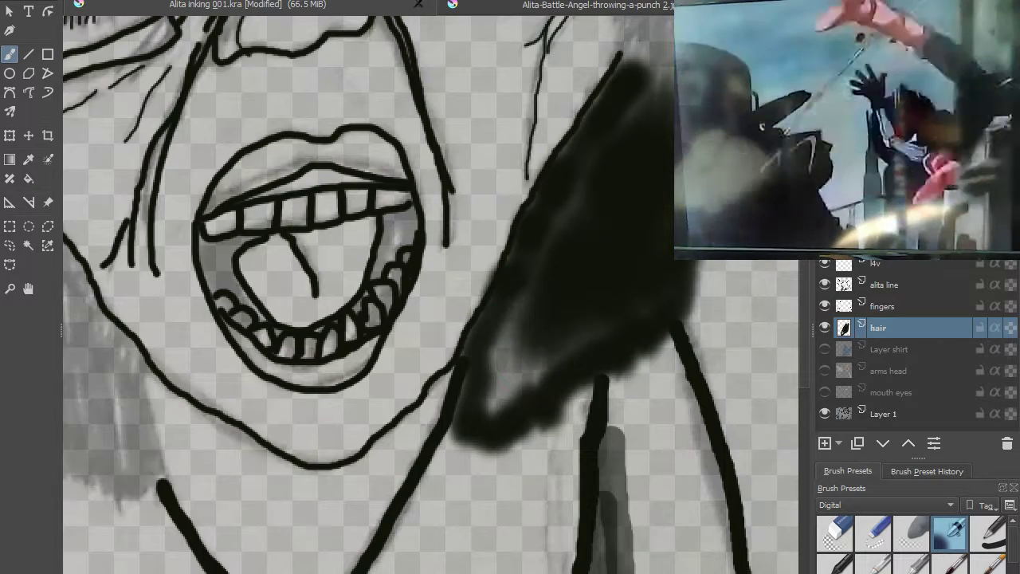
mouse_move(571, 195)
mouse_down()
mouse_move(559, 252)
mouse_move(516, 307)
mouse_move(487, 403)
mouse_move(508, 361)
mouse_move(505, 397)
mouse_move(546, 351)
mouse_up()
drag(550, 243, 580, 172)
mouse_move(625, 78)
mouse_down()
mouse_move(656, 95)
mouse_move(676, 57)
mouse_move(667, 129)
mouse_up()
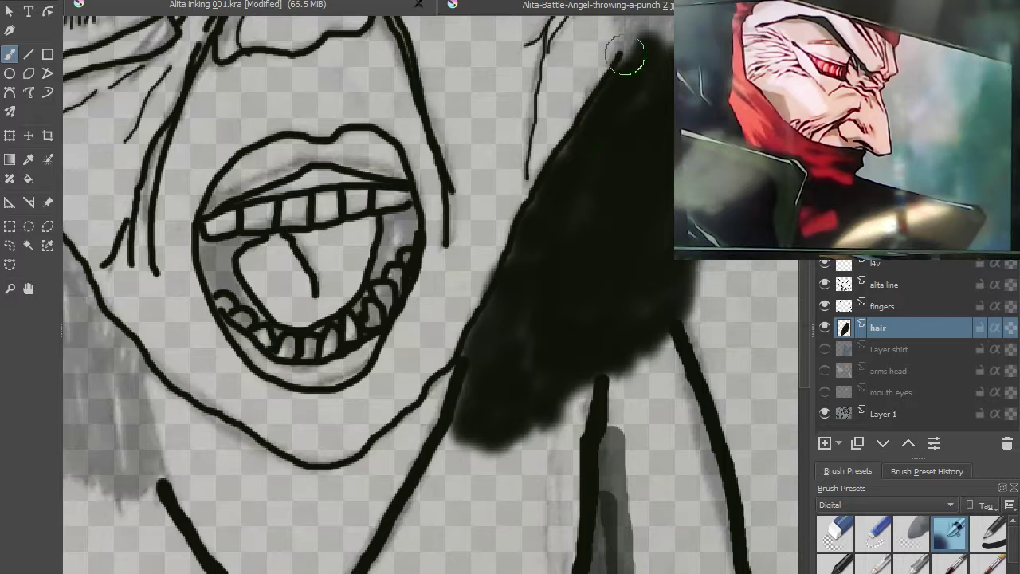
scroll(574, 151, up, 2)
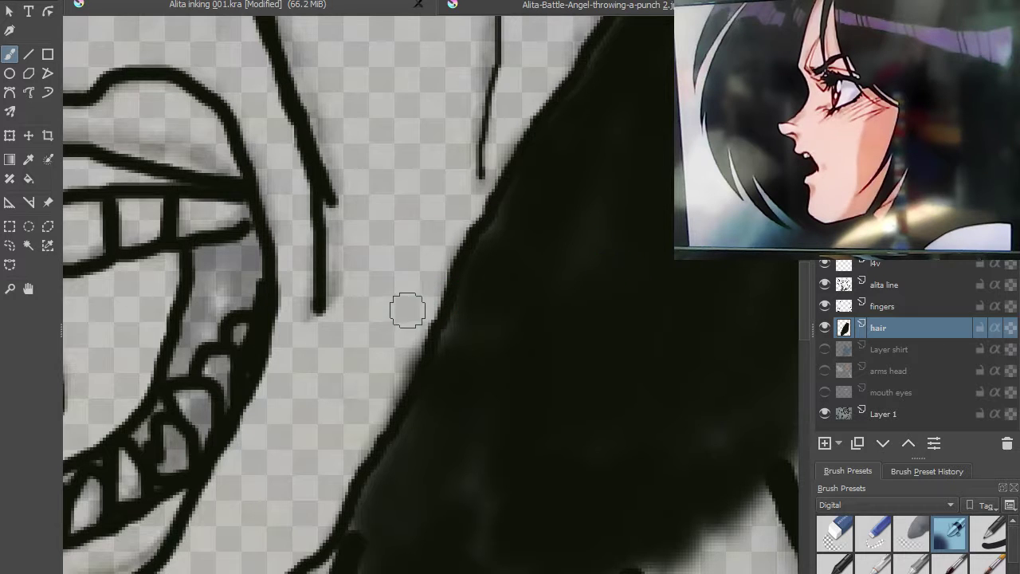
mouse_move(463, 308)
mouse_down()
mouse_move(440, 342)
mouse_move(428, 398)
mouse_up()
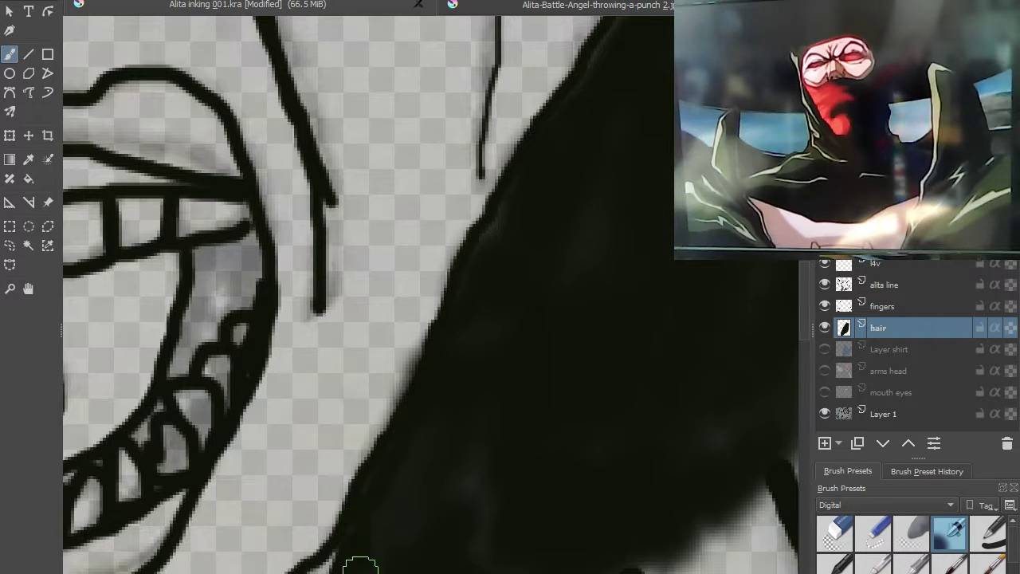
- Outline the right half of the hair in black from the parting to the lower lock, adding small bang strands over the forehead
scroll(429, 546, down, 3)
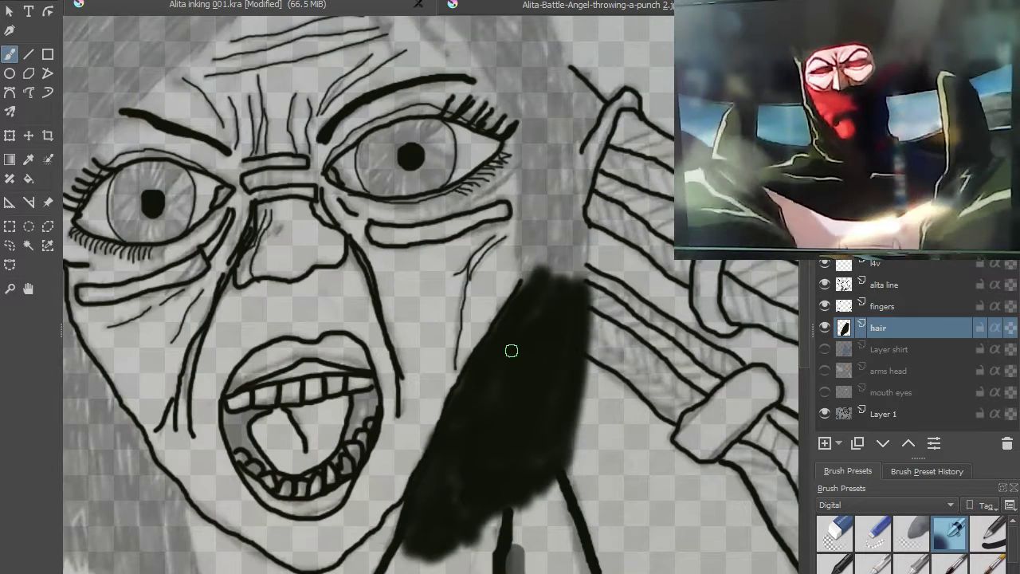
scroll(510, 351, up, 3)
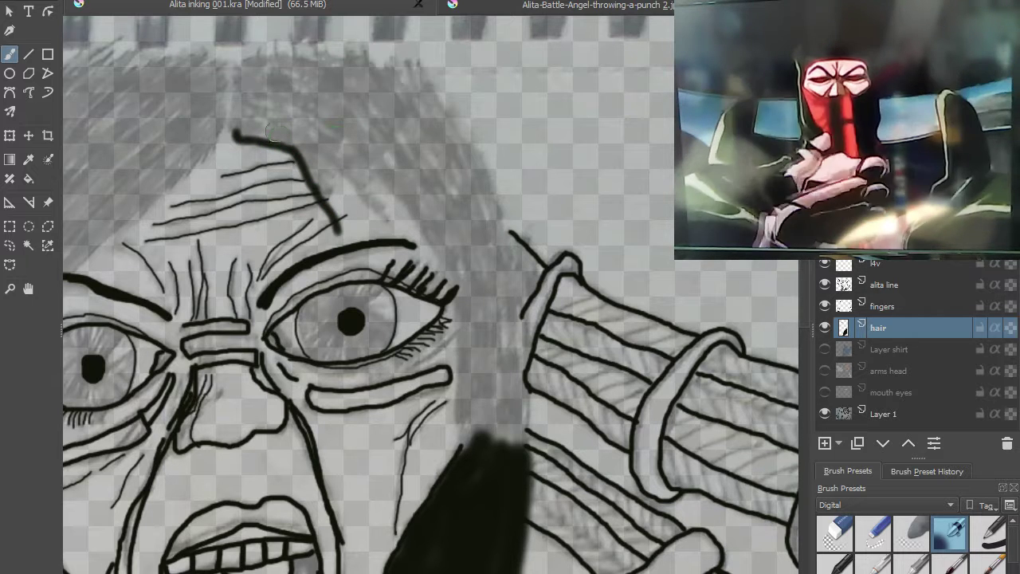
mouse_move(239, 134)
mouse_down()
mouse_move(251, 19)
mouse_move(342, 36)
mouse_move(419, 75)
mouse_move(502, 191)
mouse_move(511, 250)
mouse_up()
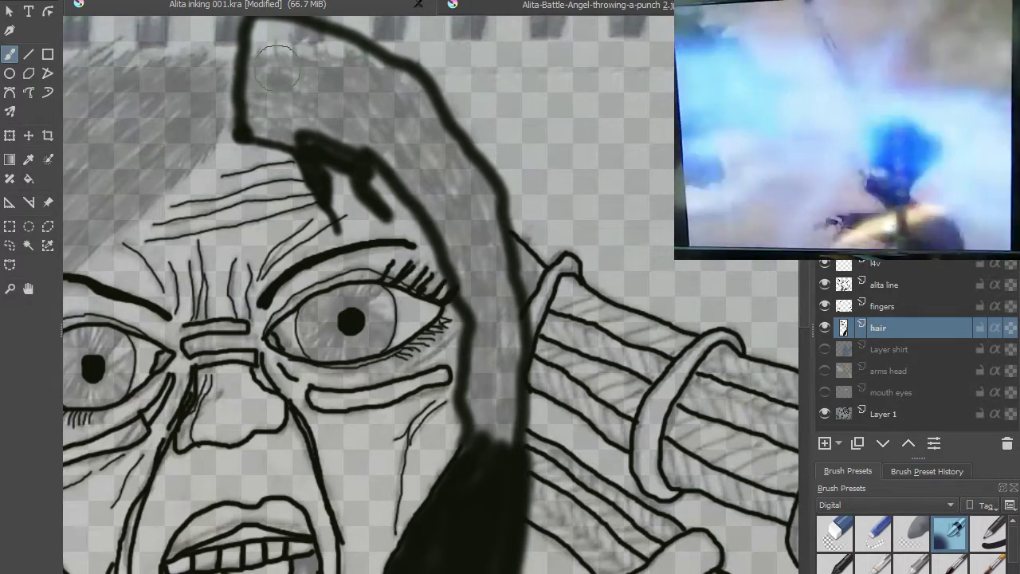
- Fill the outlined right half of the hair with black from the crown down past the eye to the lower lock
mouse_move(267, 36)
mouse_down()
mouse_move(259, 82)
mouse_move(268, 66)
mouse_move(321, 104)
mouse_move(266, 73)
mouse_move(269, 99)
mouse_move(276, 79)
mouse_move(311, 91)
mouse_move(310, 106)
mouse_move(279, 99)
mouse_move(262, 169)
mouse_move(306, 186)
mouse_move(265, 181)
mouse_move(293, 163)
mouse_move(376, 193)
mouse_move(317, 180)
mouse_move(291, 142)
mouse_move(300, 136)
mouse_move(402, 185)
mouse_move(416, 220)
mouse_move(346, 154)
mouse_move(295, 127)
mouse_move(323, 122)
mouse_move(394, 165)
mouse_move(433, 209)
mouse_move(318, 109)
mouse_move(359, 109)
mouse_move(434, 154)
mouse_move(448, 189)
mouse_move(325, 96)
mouse_up()
mouse_move(421, 219)
mouse_down()
mouse_move(431, 248)
mouse_move(454, 259)
mouse_up()
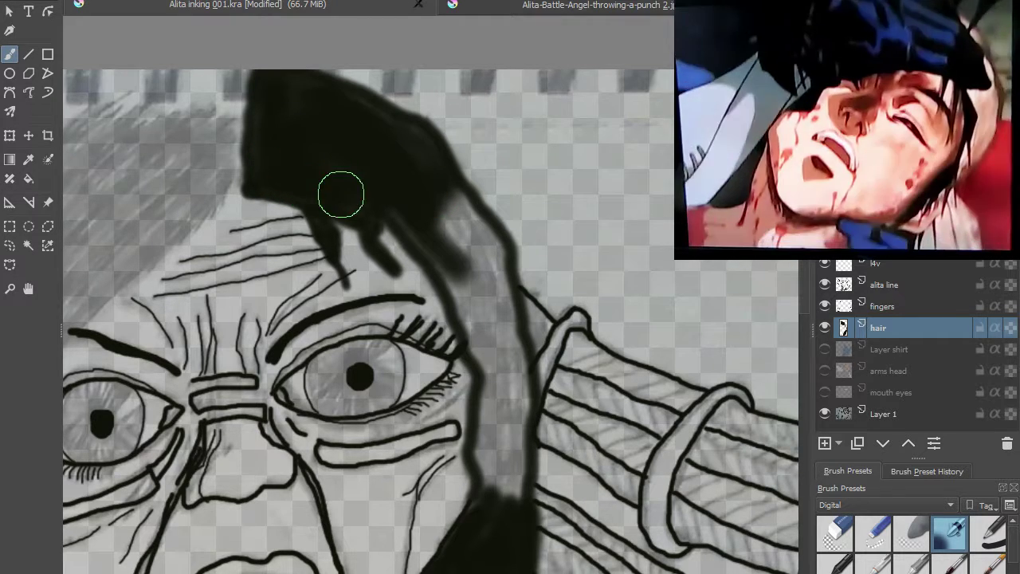
mouse_move(436, 247)
mouse_down()
mouse_move(493, 361)
mouse_move(459, 293)
mouse_up()
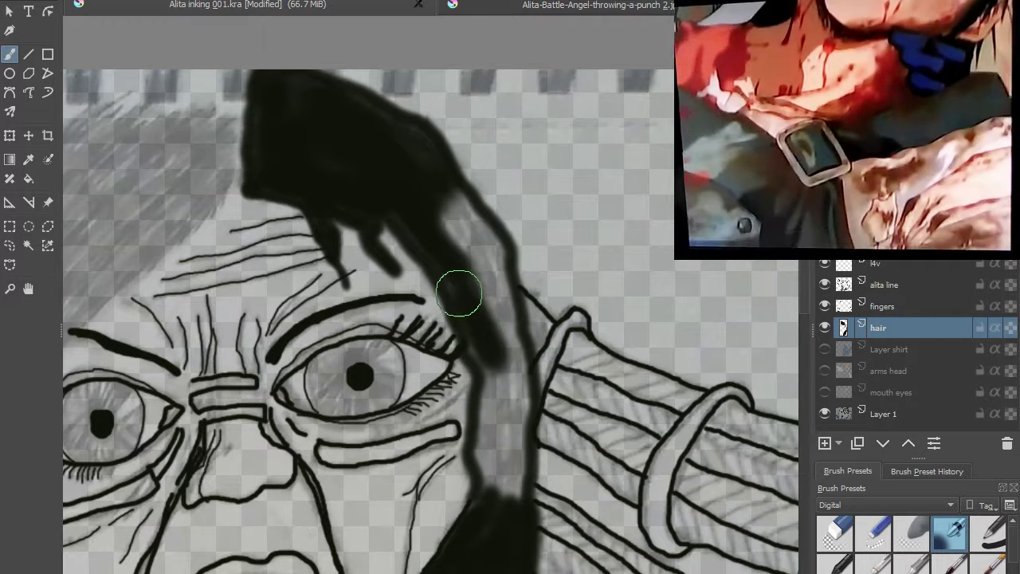
mouse_move(428, 182)
mouse_down()
mouse_move(480, 267)
mouse_move(457, 221)
mouse_move(462, 200)
mouse_move(481, 222)
mouse_move(497, 269)
mouse_move(525, 392)
mouse_move(509, 506)
mouse_move(501, 480)
mouse_move(488, 502)
mouse_move(498, 381)
mouse_move(476, 338)
mouse_move(491, 391)
mouse_move(484, 447)
mouse_move(503, 469)
mouse_move(504, 374)
mouse_up()
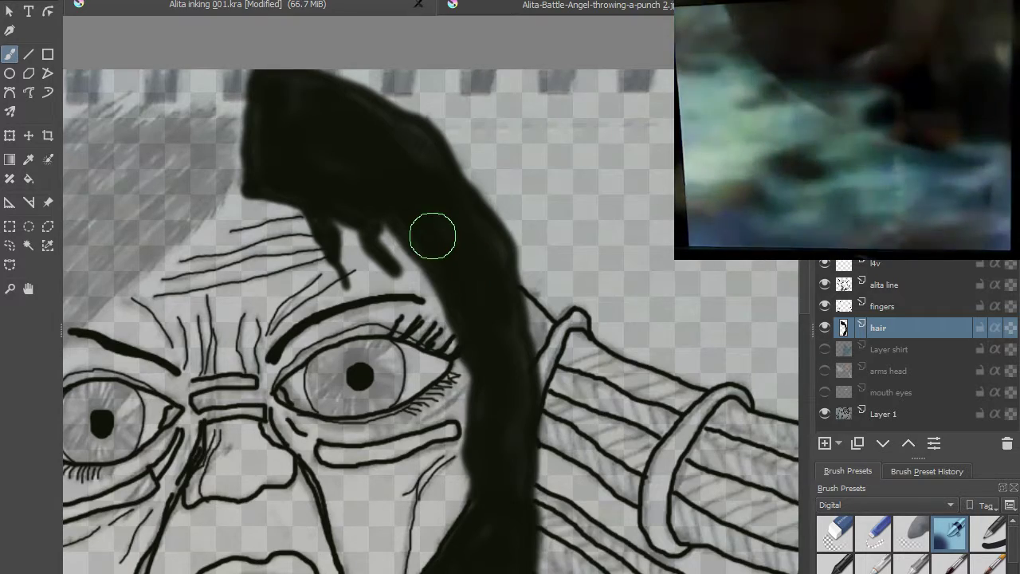
- Outline the left half of the hair from the parting down past the eye and fill it with black
scroll(424, 231, down, 3)
drag(423, 230, 494, 280)
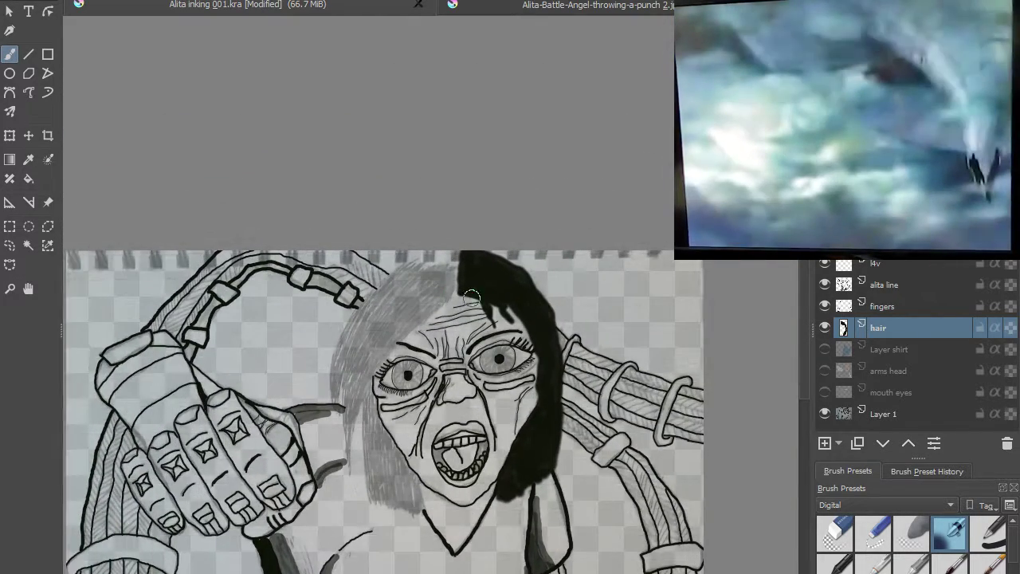
scroll(443, 236, up, 2)
mouse_move(451, 220)
mouse_down()
mouse_move(390, 222)
mouse_move(349, 242)
mouse_move(268, 335)
mouse_move(224, 422)
mouse_move(213, 523)
mouse_move(223, 453)
mouse_up()
mouse_move(242, 437)
mouse_down()
mouse_move(238, 510)
mouse_move(248, 545)
mouse_move(313, 431)
mouse_move(444, 301)
mouse_move(461, 233)
mouse_move(447, 209)
mouse_up()
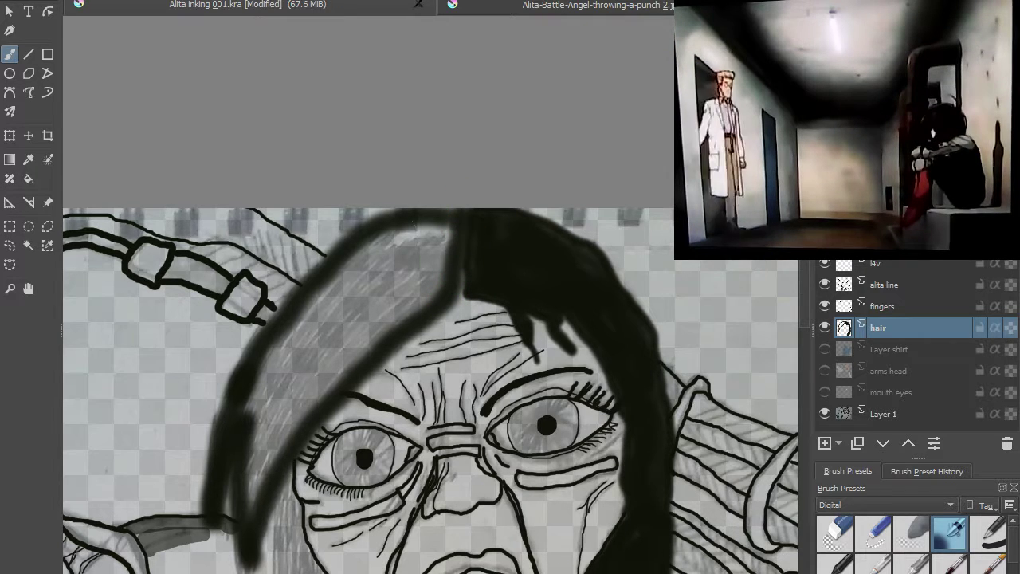
mouse_move(455, 228)
mouse_down()
mouse_move(423, 270)
mouse_move(424, 281)
mouse_move(434, 247)
mouse_move(429, 291)
mouse_move(314, 375)
mouse_move(255, 445)
mouse_move(248, 513)
mouse_move(259, 465)
mouse_move(301, 396)
mouse_move(400, 274)
mouse_move(262, 386)
mouse_move(248, 413)
mouse_move(303, 313)
mouse_move(347, 260)
mouse_move(415, 232)
mouse_move(325, 333)
mouse_up()
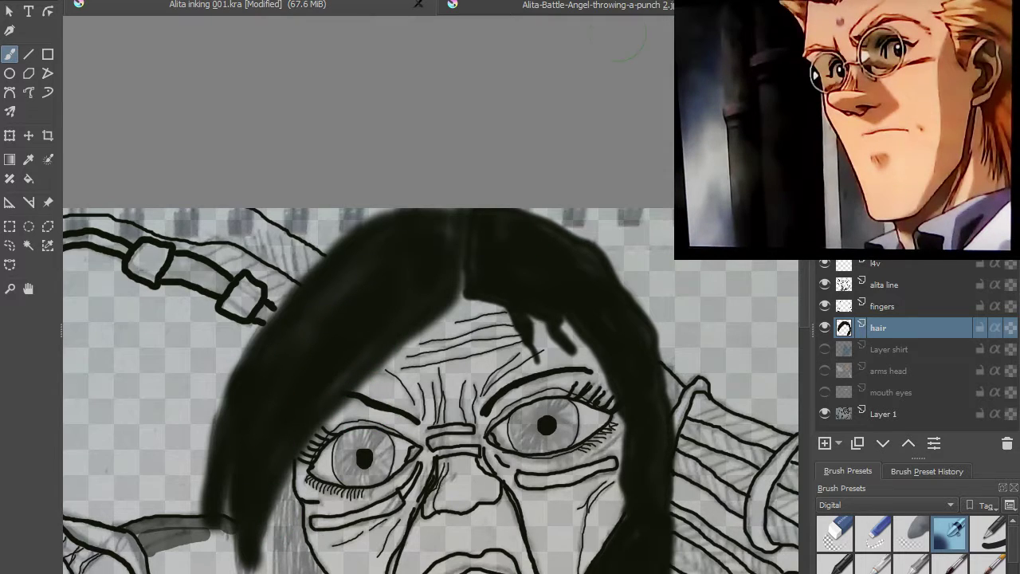
- Extend the left hair section downward with a long pointed black strand and a short tip beside the shoulder
scroll(295, 358, down, 2)
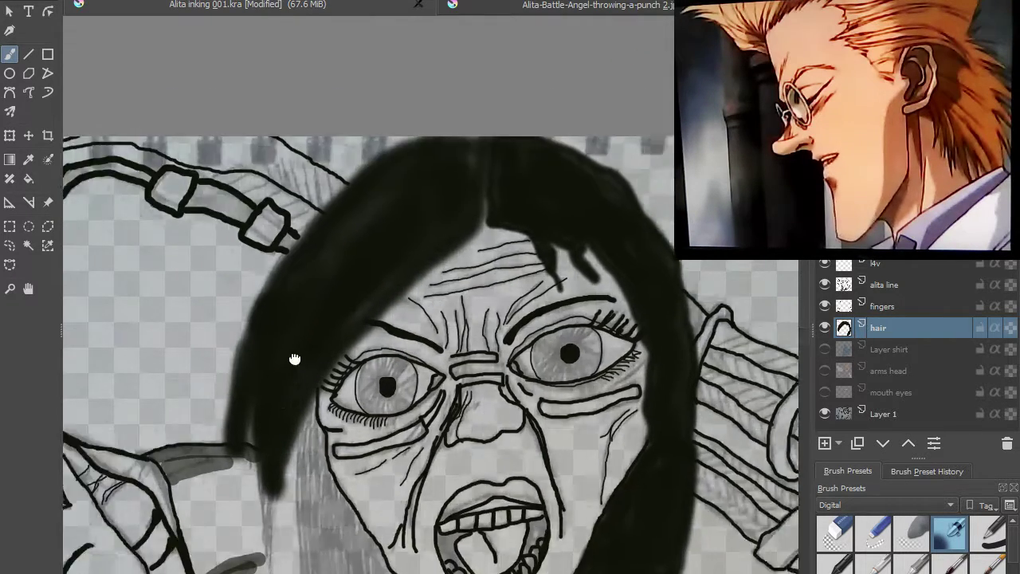
scroll(311, 373, up, 4)
mouse_move(315, 303)
mouse_down()
mouse_move(303, 379)
mouse_move(312, 427)
mouse_up()
drag(320, 327, 312, 469)
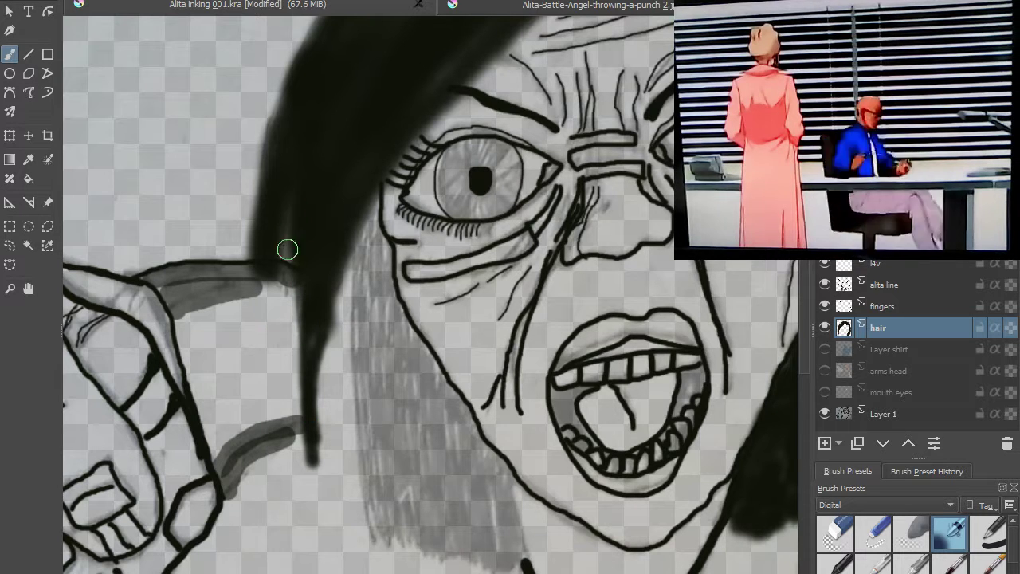
drag(287, 246, 294, 295)
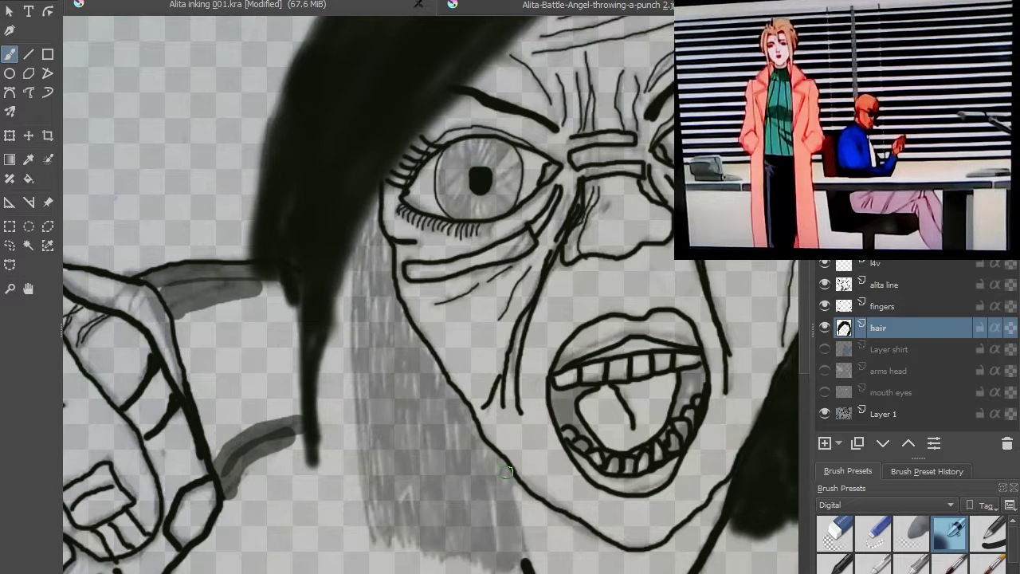
- Outline the lower left hair lock beside the jaw in black, giving it a jagged bottom edge
drag(515, 512, 518, 528)
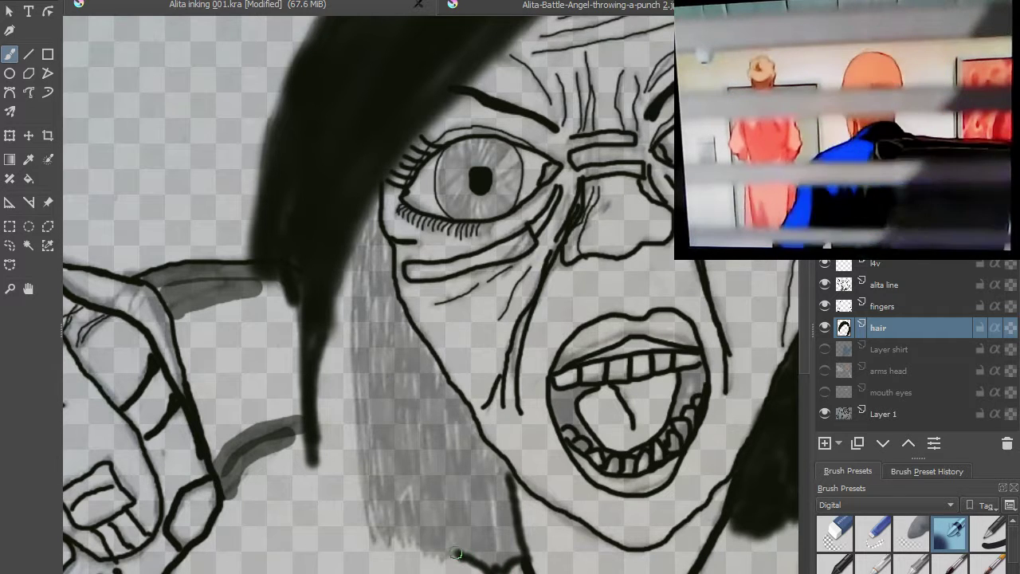
drag(459, 552, 432, 557)
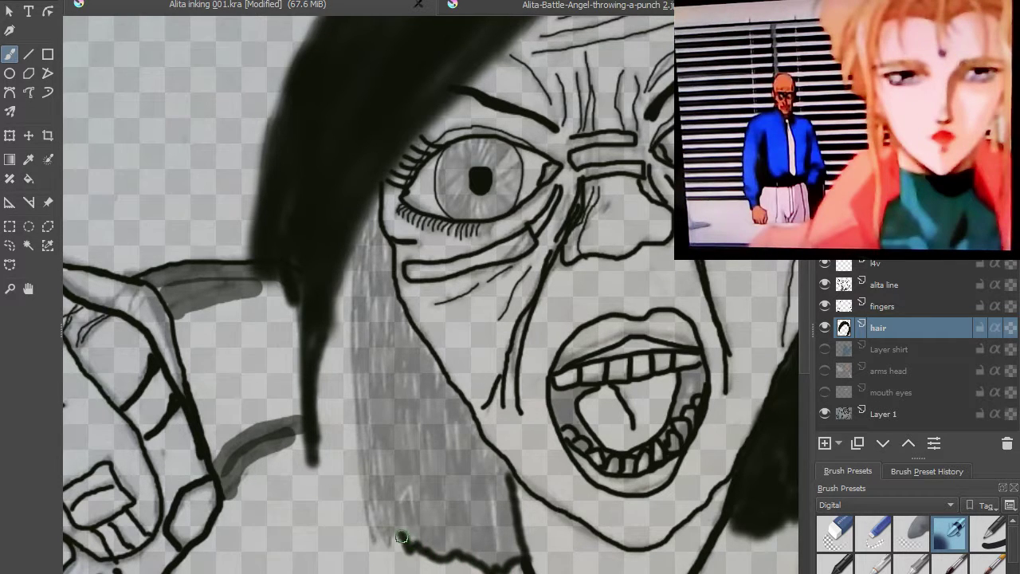
drag(364, 520, 355, 453)
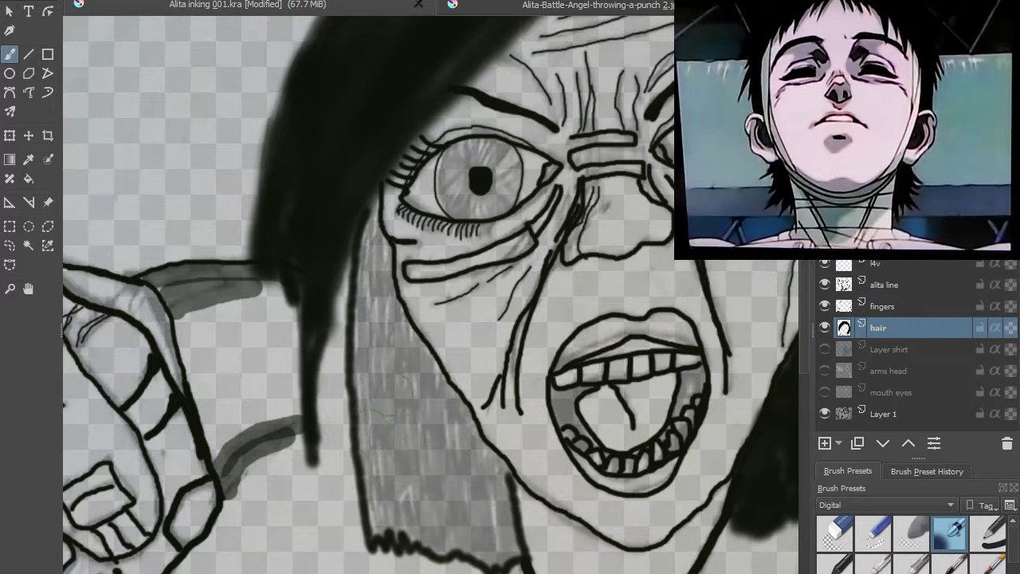
- Fill the outlined lower left hair lock with black between the jaw line and its outer edge
mouse_move(390, 389)
mouse_down()
mouse_move(420, 534)
mouse_move(510, 557)
mouse_move(518, 548)
mouse_move(500, 525)
mouse_move(496, 472)
mouse_move(384, 299)
mouse_move(399, 433)
mouse_move(415, 480)
mouse_move(410, 391)
mouse_move(423, 517)
mouse_move(428, 410)
mouse_move(448, 511)
mouse_move(446, 439)
mouse_move(471, 510)
mouse_move(481, 489)
mouse_move(466, 459)
mouse_up()
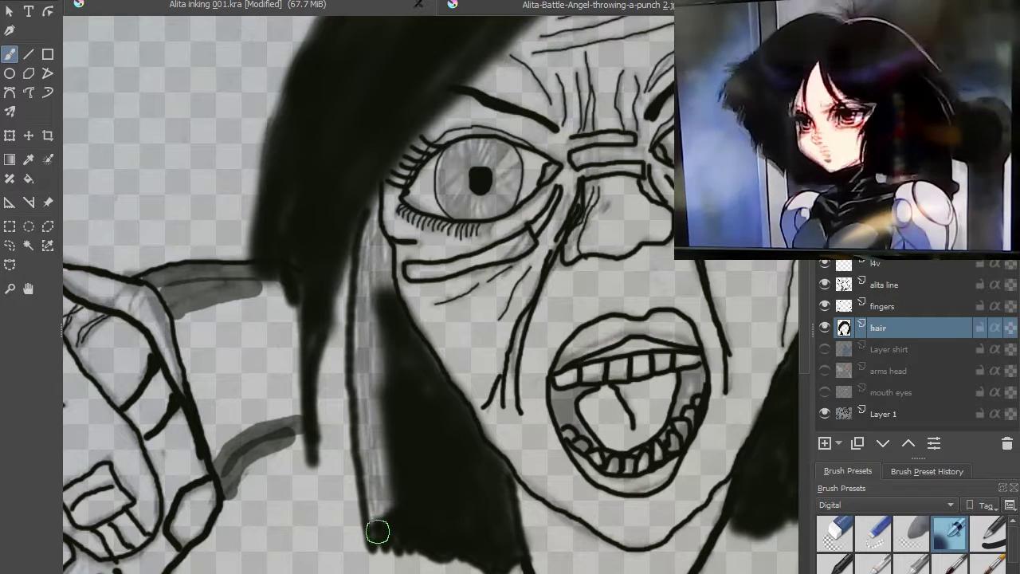
mouse_move(365, 486)
mouse_down()
mouse_move(363, 458)
mouse_move(375, 511)
mouse_move(380, 459)
mouse_move(390, 513)
mouse_move(371, 369)
mouse_move(373, 478)
mouse_up()
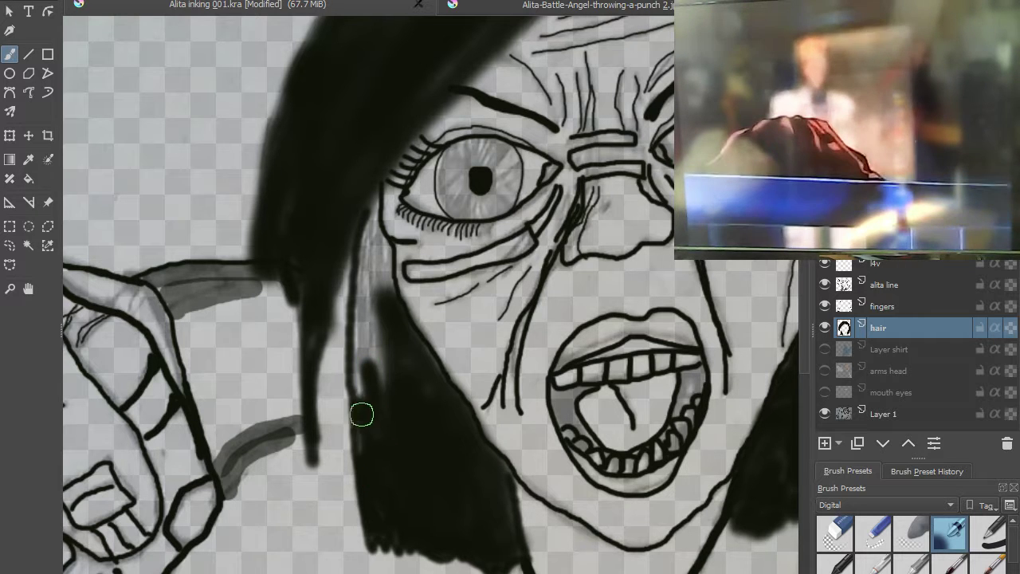
drag(362, 239, 385, 331)
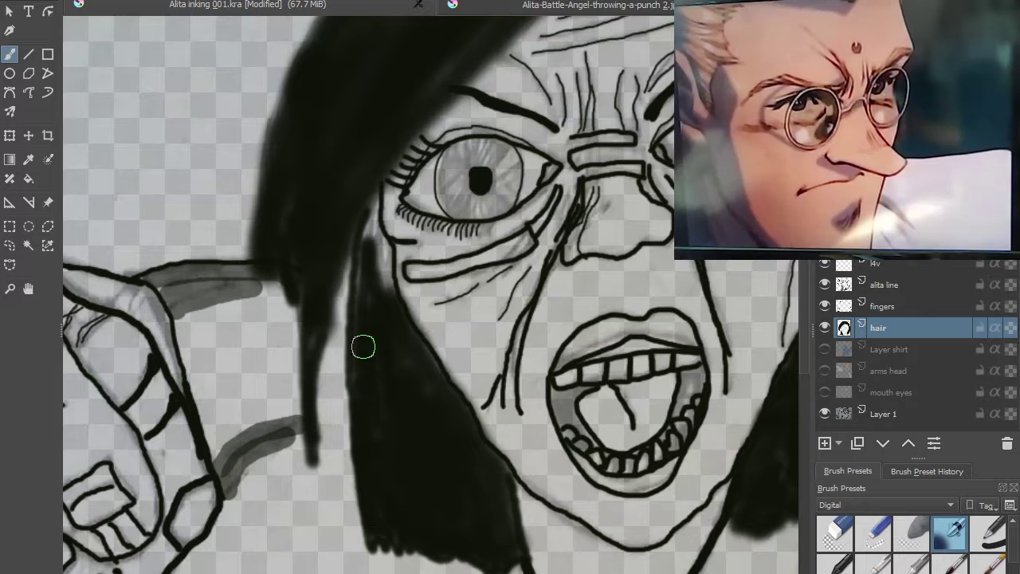
- Fill the gap in the hair beside the outer eye corner with black and show the Layer shirt, arms head and mouth eyes layers
drag(372, 207, 381, 233)
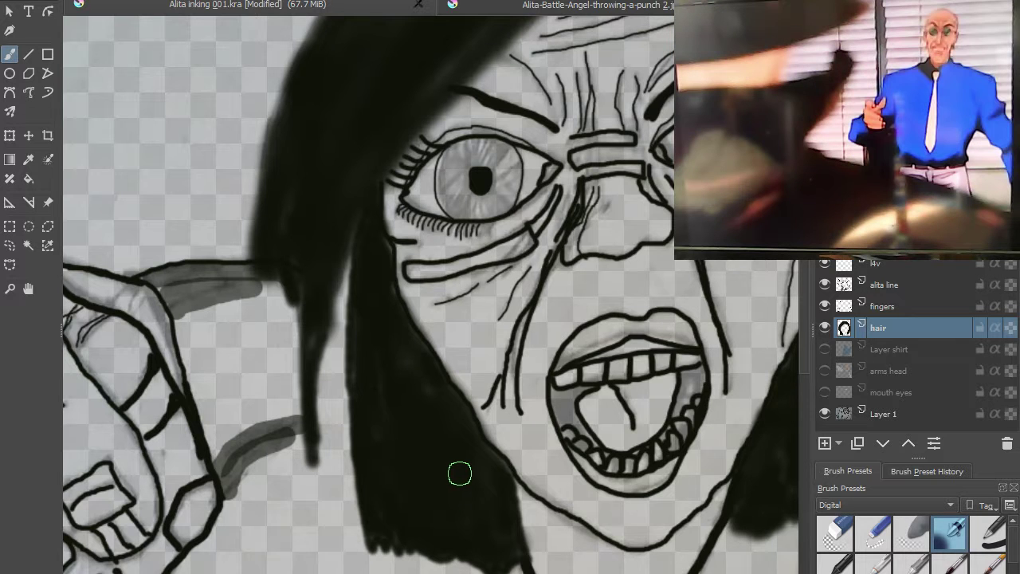
scroll(388, 364, down, 3)
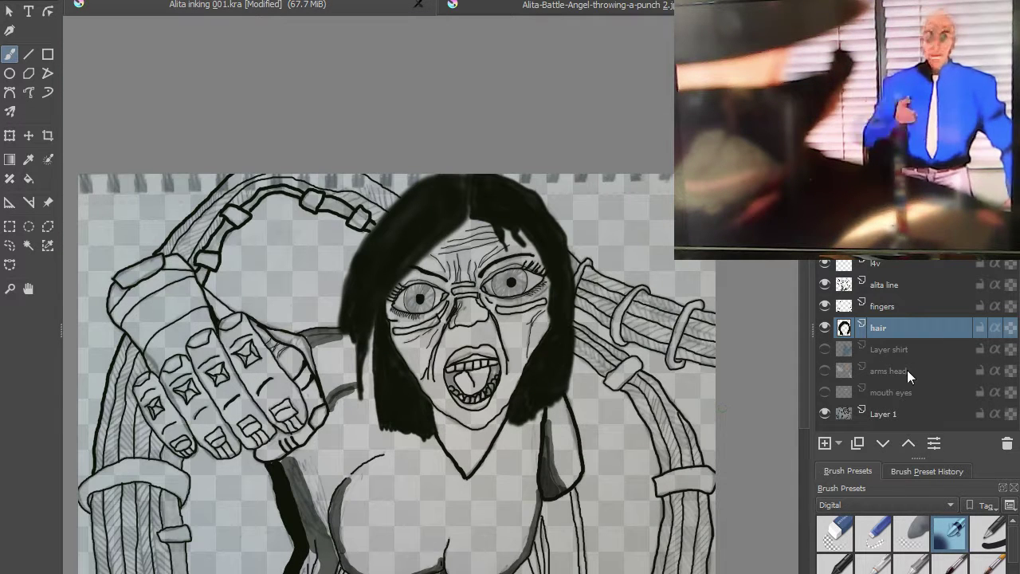
click(825, 349)
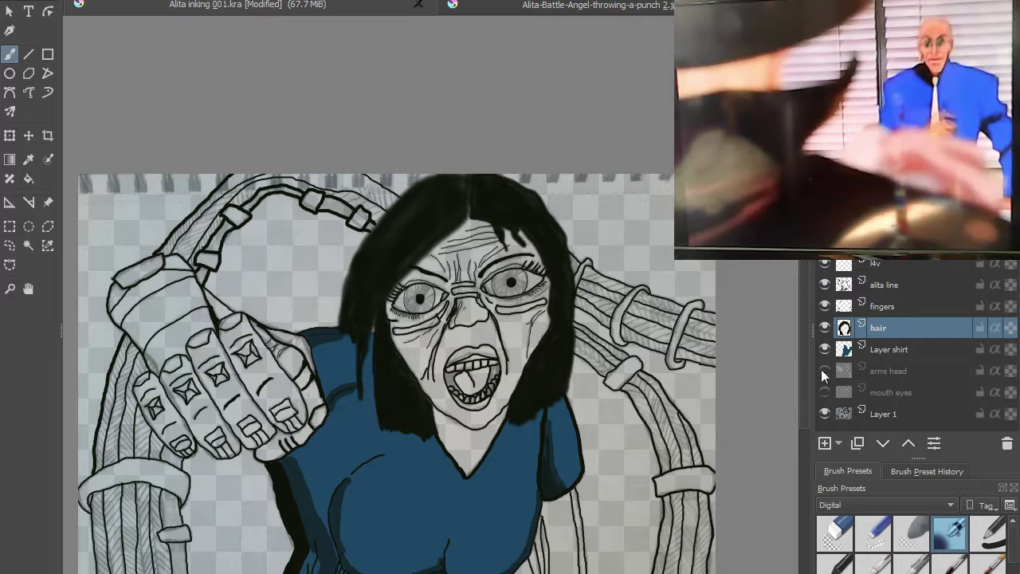
click(824, 371)
click(824, 392)
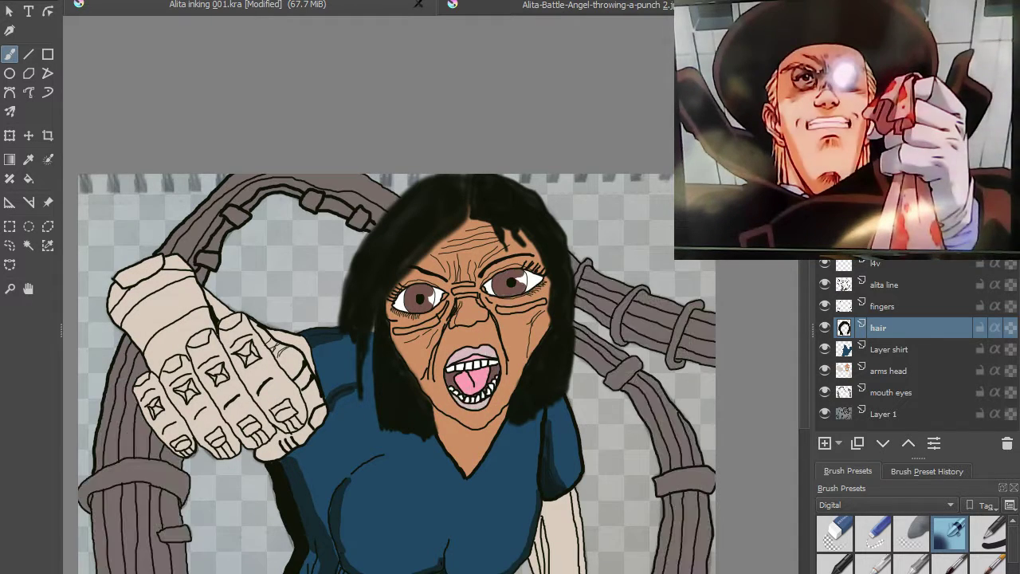
scroll(395, 401, down, 3)
scroll(394, 401, up, 4)
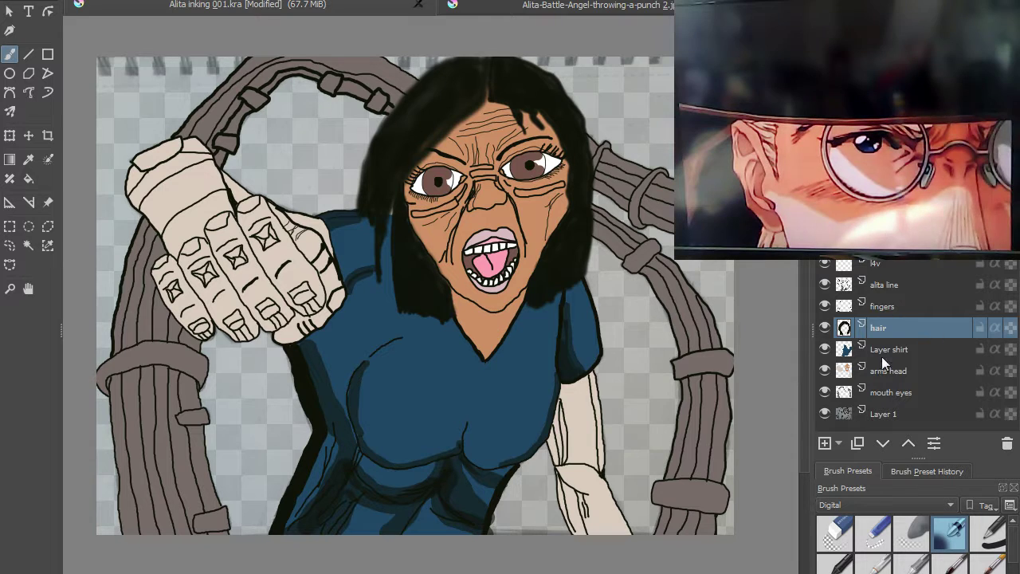
- Add a new layer named background and place it between the mouth eyes layer and Layer 1
click(825, 443)
drag(913, 331, 921, 403)
double_click(914, 393)
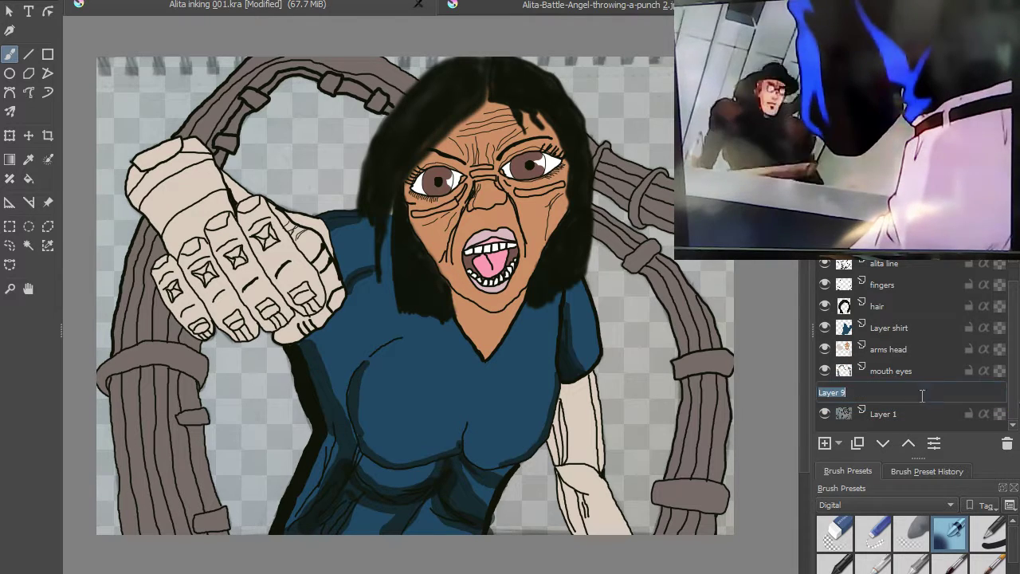
key(BackSpace)
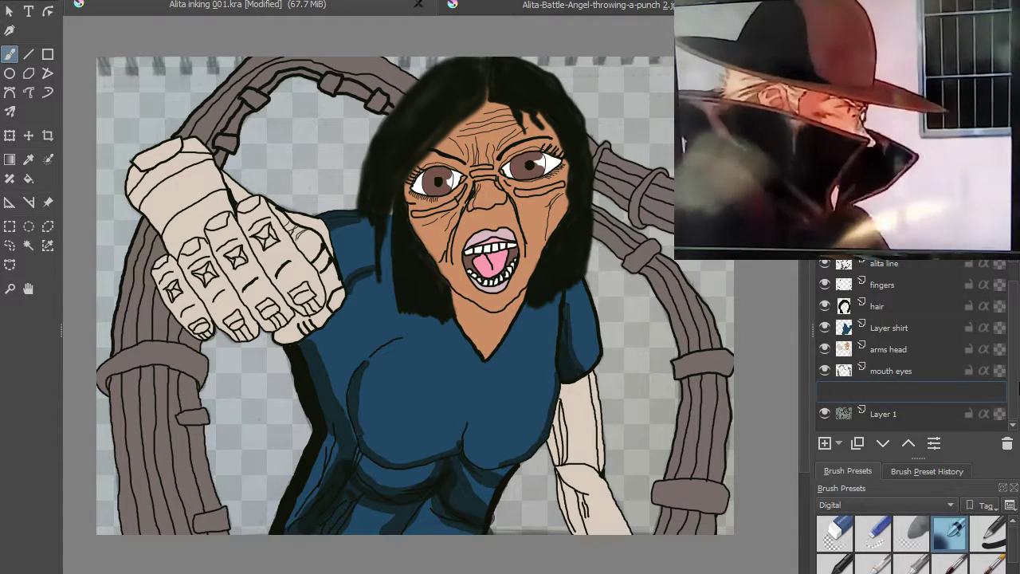
text(bac)
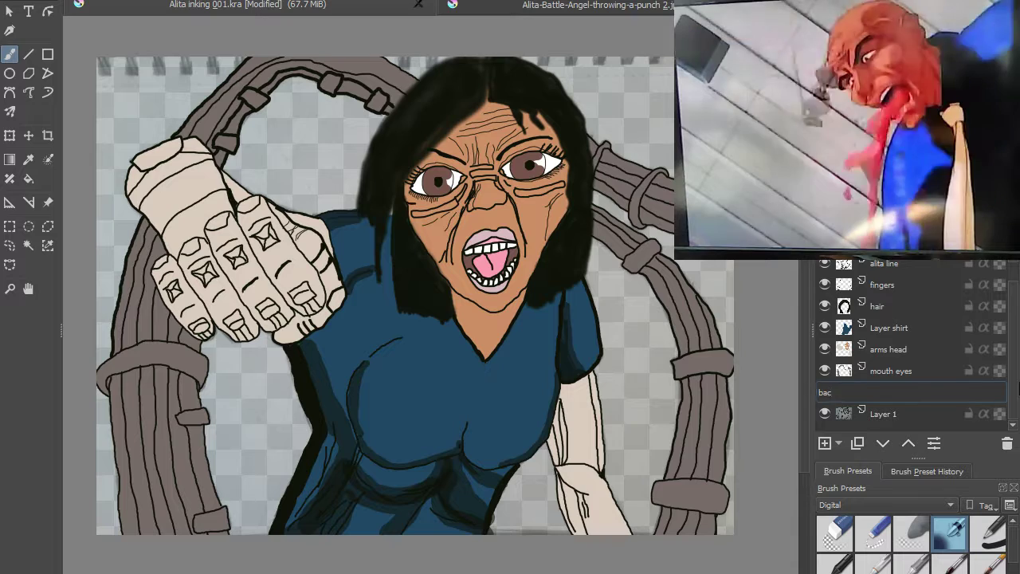
text(kgrou)
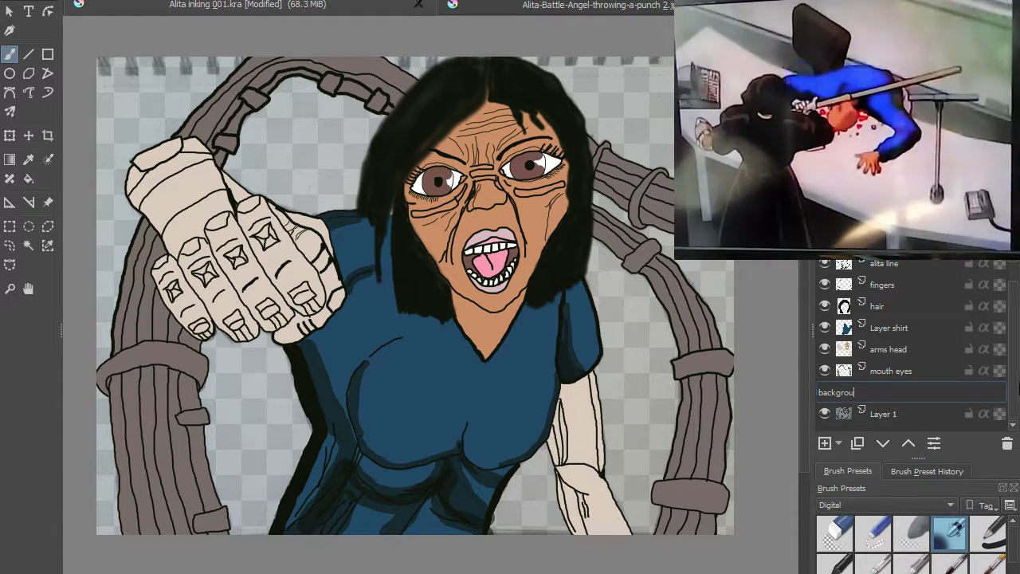
text(nd)
key(Return)
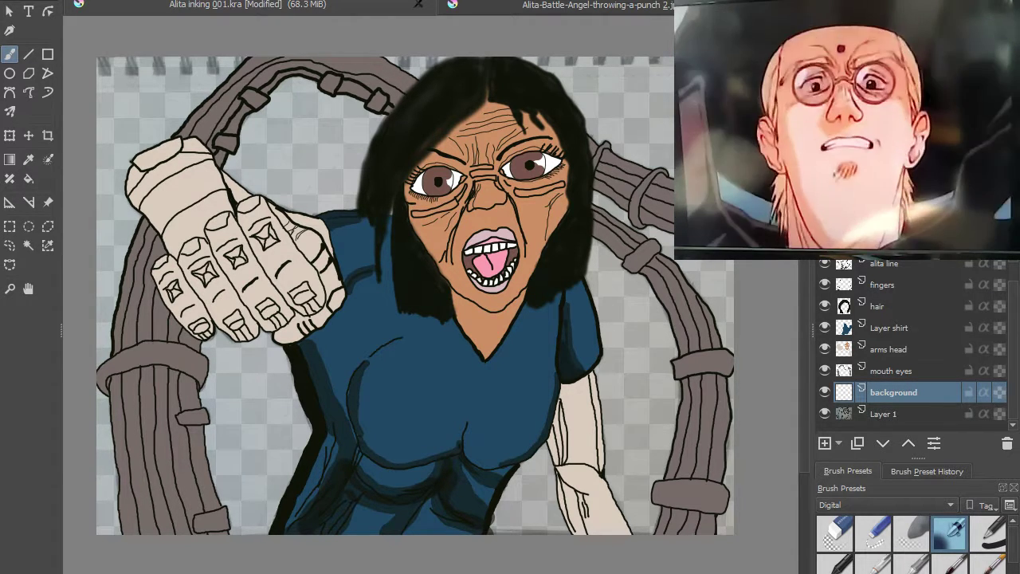
- Paint the entire area behind the figure flat green on the background layer with a hard-edged Digital brush
scroll(953, 558, down, 2)
scroll(961, 566, down, 1)
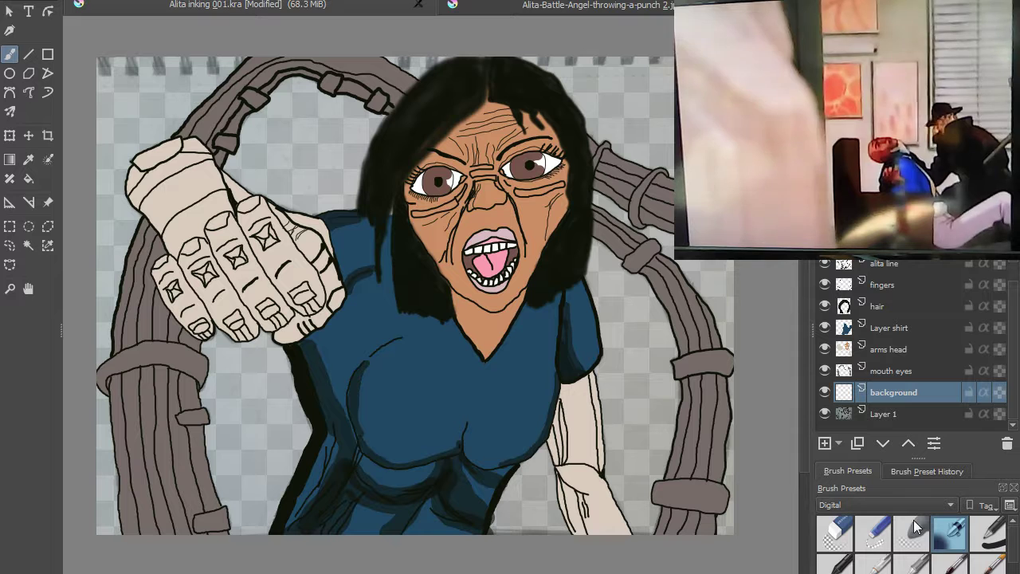
click(989, 533)
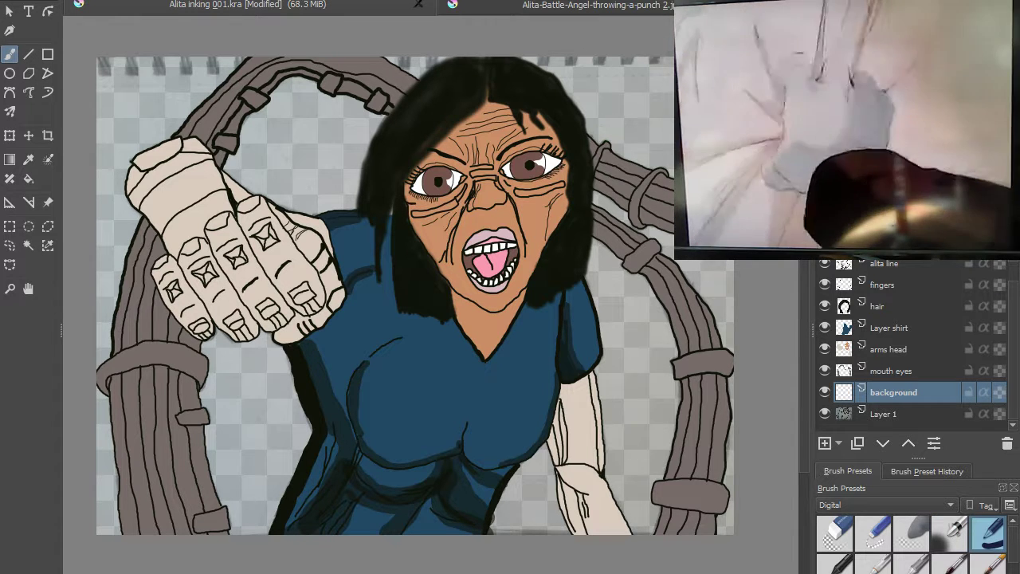
mouse_move(646, 112)
mouse_down()
mouse_move(654, 382)
mouse_move(625, 490)
mouse_move(558, 491)
mouse_move(526, 455)
mouse_move(543, 399)
mouse_up()
mouse_move(542, 204)
mouse_down()
mouse_move(594, 84)
mouse_move(405, 77)
mouse_move(368, 111)
mouse_move(260, 173)
mouse_move(243, 120)
mouse_move(293, 88)
mouse_move(271, 72)
mouse_move(120, 131)
mouse_move(100, 299)
mouse_move(104, 494)
mouse_move(128, 510)
mouse_move(231, 523)
mouse_move(279, 463)
mouse_move(268, 398)
mouse_move(231, 375)
mouse_up()
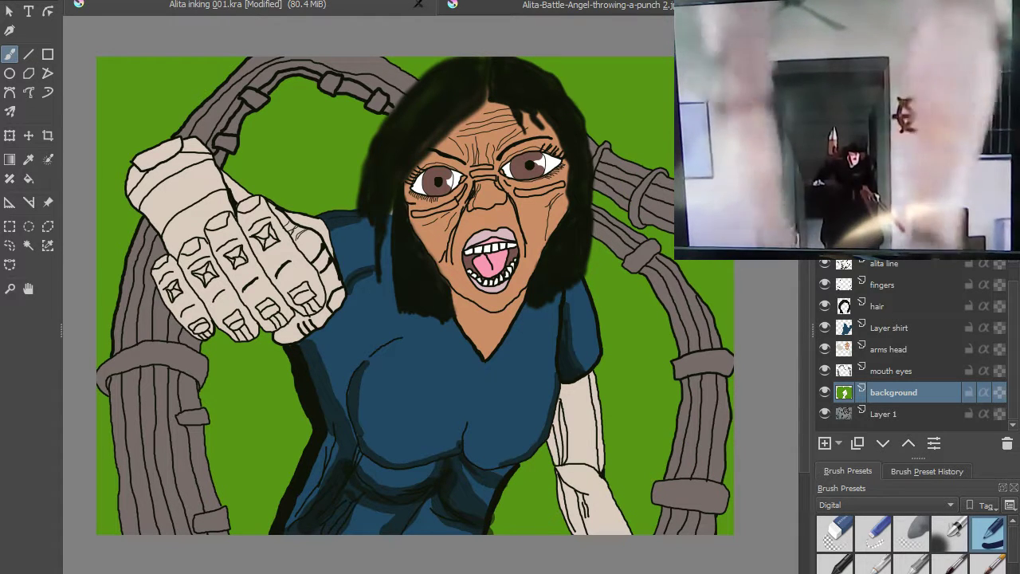
- Paint a wide olive-yellow band on the green background around the head, body and fist
drag(382, 203, 381, 164)
mouse_move(446, 119)
mouse_down()
mouse_move(511, 120)
mouse_move(546, 103)
mouse_move(558, 374)
mouse_move(605, 479)
mouse_up()
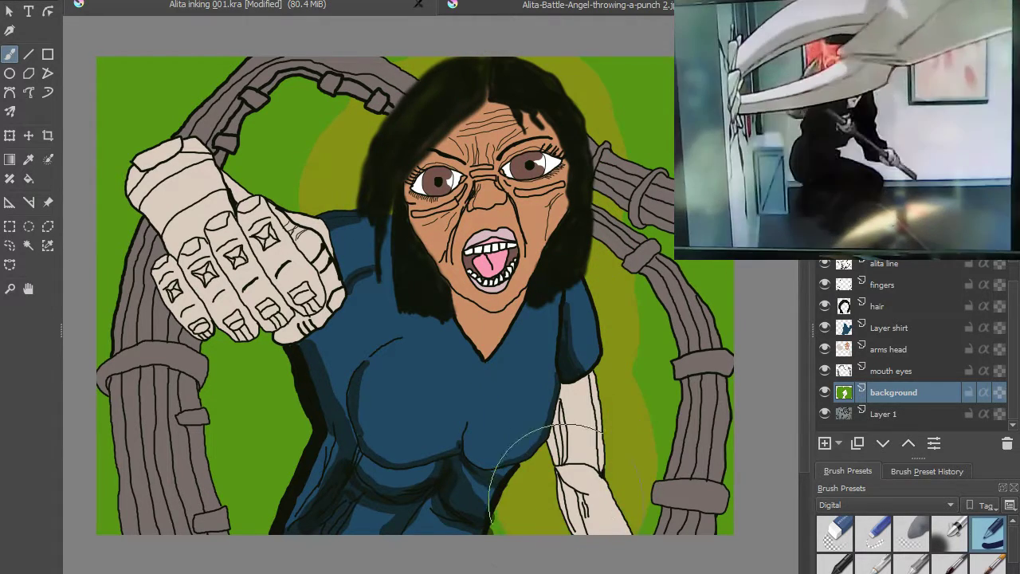
mouse_move(346, 482)
mouse_down()
mouse_move(330, 421)
mouse_move(364, 342)
mouse_move(341, 284)
mouse_move(171, 184)
mouse_up()
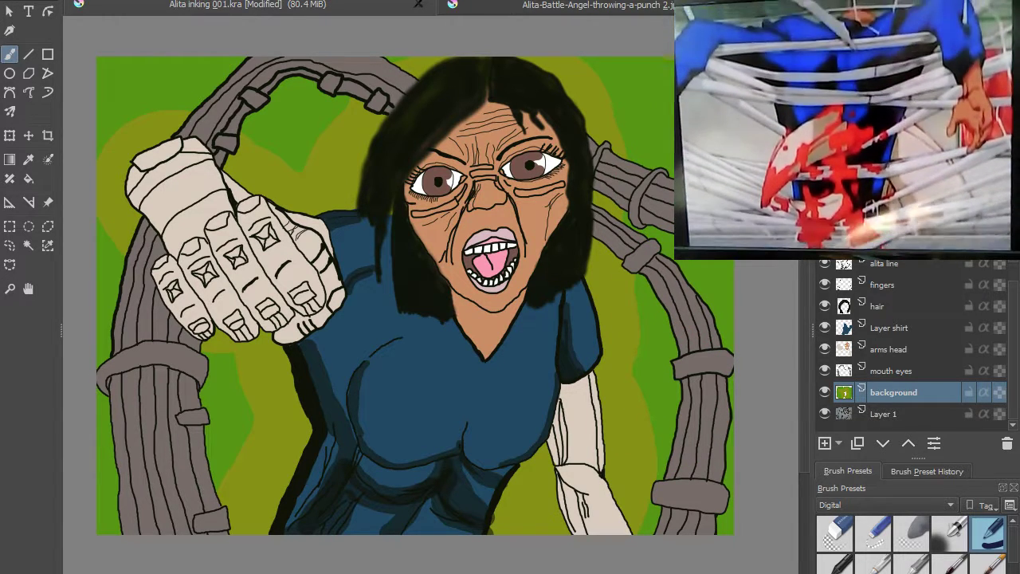
- Paint broad dark olive bands on the background behind the mechanical cables on both sides of the figure
drag(653, 191, 694, 211)
mouse_move(702, 283)
mouse_down()
mouse_move(653, 359)
mouse_move(662, 478)
mouse_move(687, 499)
mouse_up()
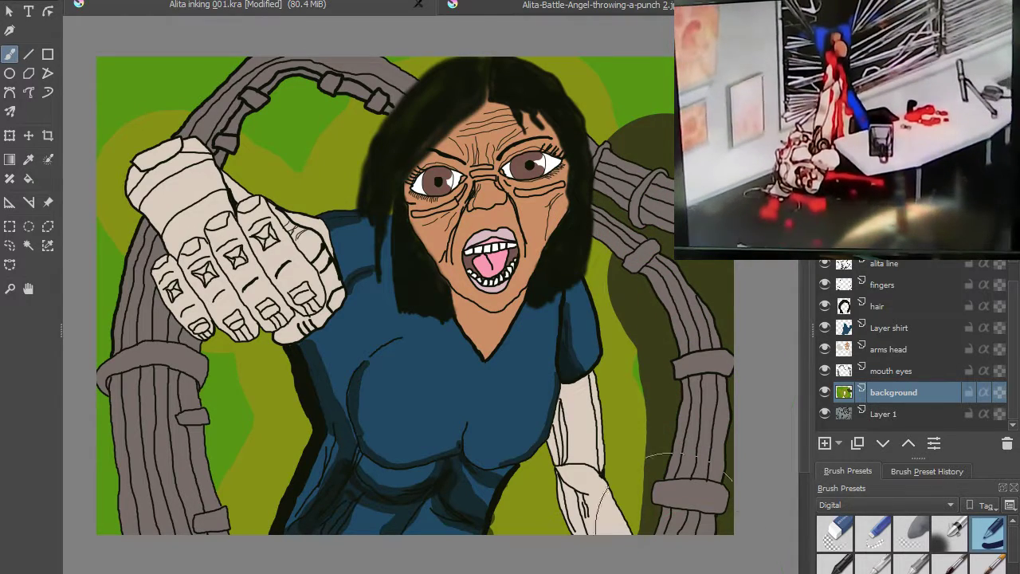
mouse_move(446, 96)
mouse_down()
mouse_move(215, 128)
mouse_move(175, 231)
mouse_move(168, 534)
mouse_up()
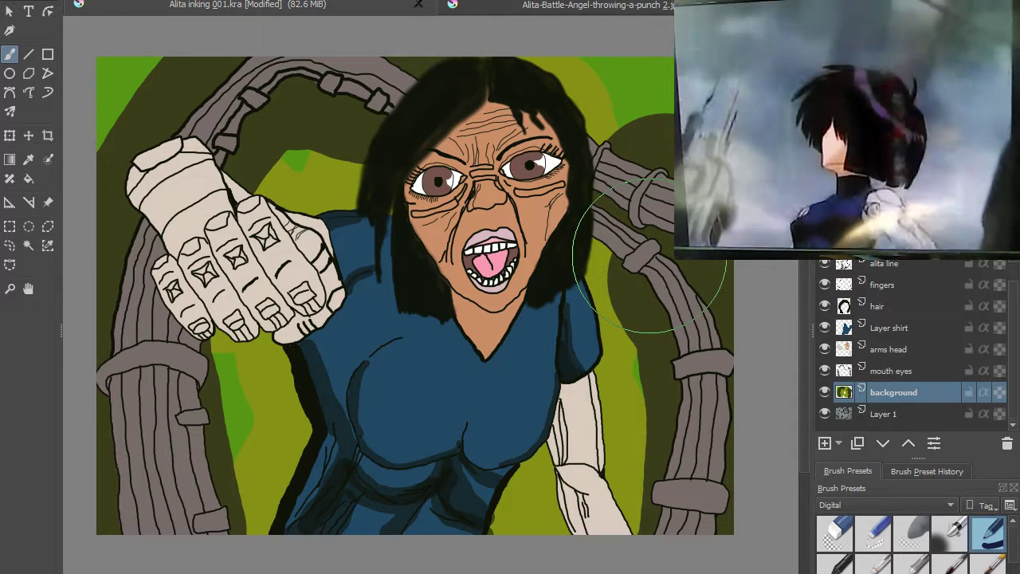
scroll(519, 273, down, 3)
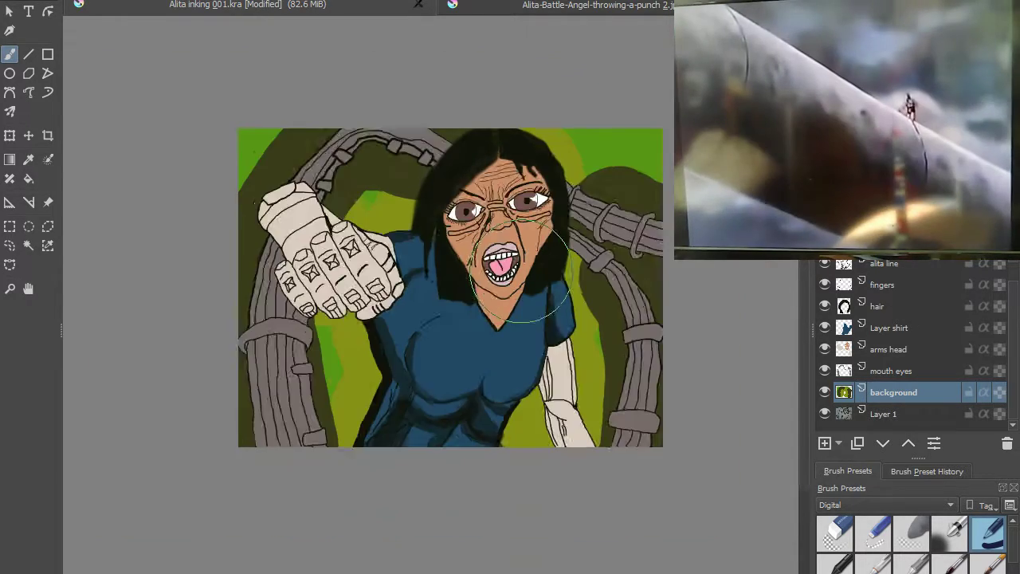
scroll(519, 272, up, 2)
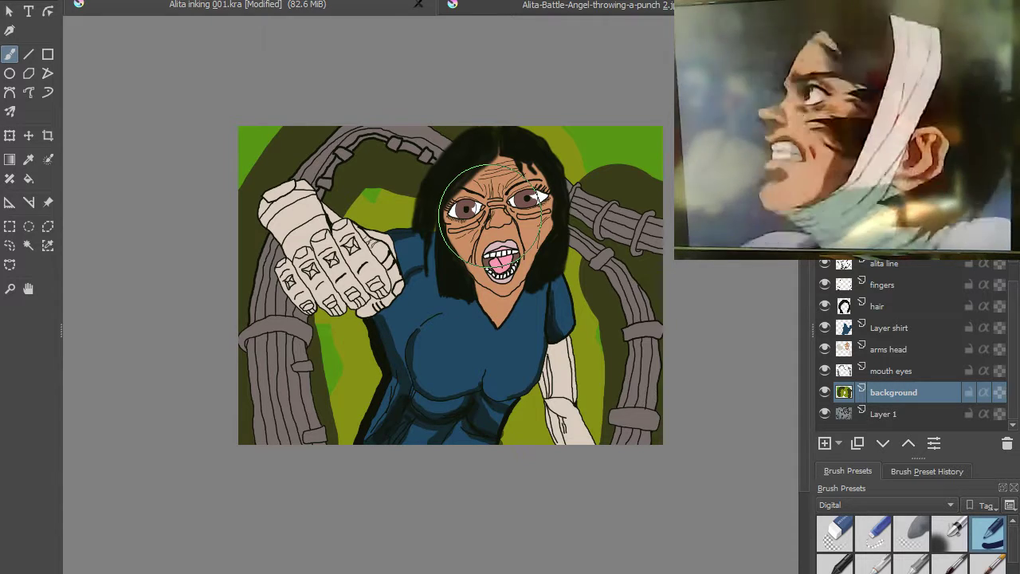
scroll(433, 375, down, 2)
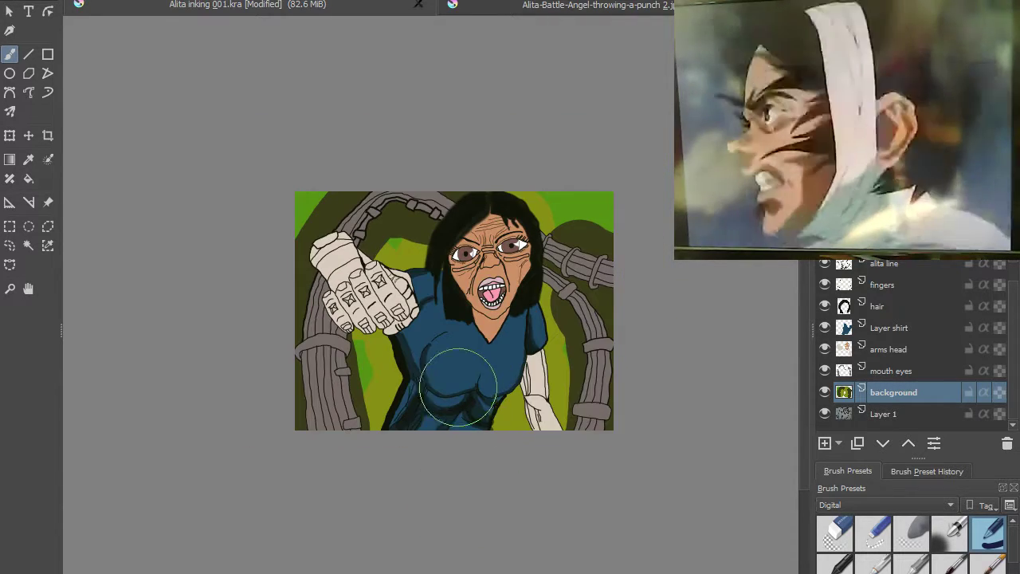
scroll(410, 387, up, 5)
drag(447, 405, 389, 528)
scroll(389, 527, down, 3)
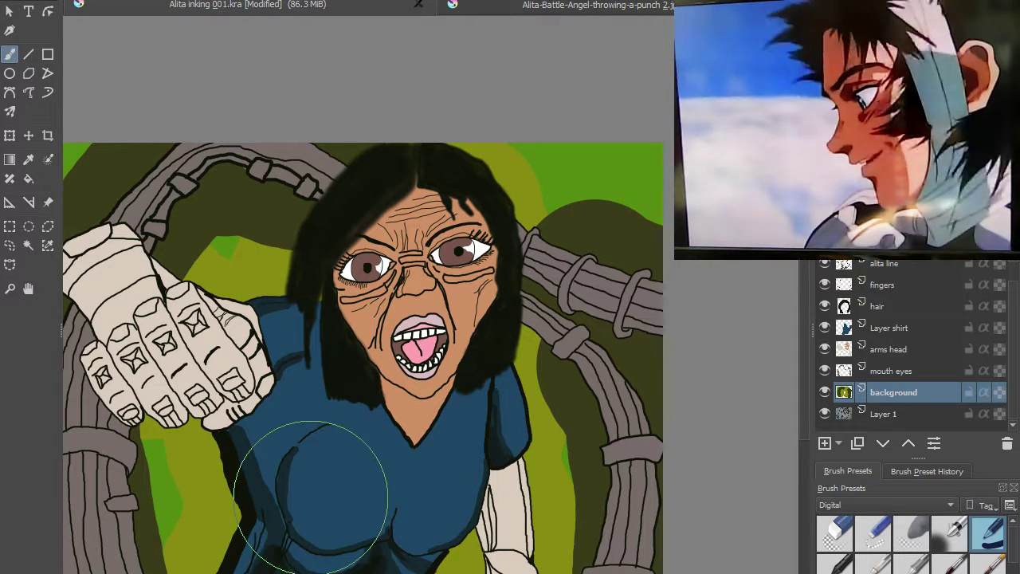
drag(326, 479, 346, 392)
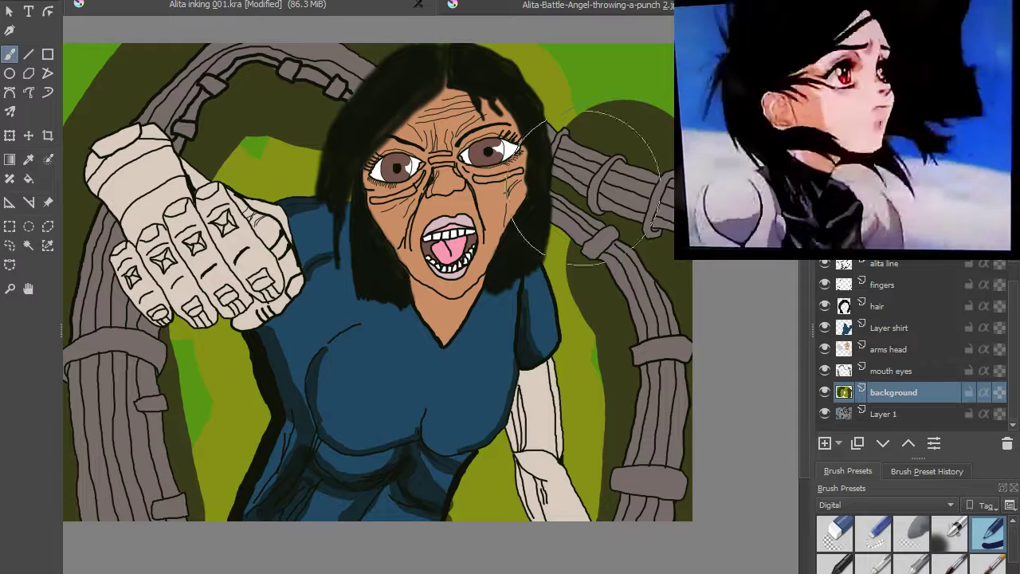
- Fill the outlined stripe under the eye on the picture's right side with dark red on the arms head layer
click(917, 350)
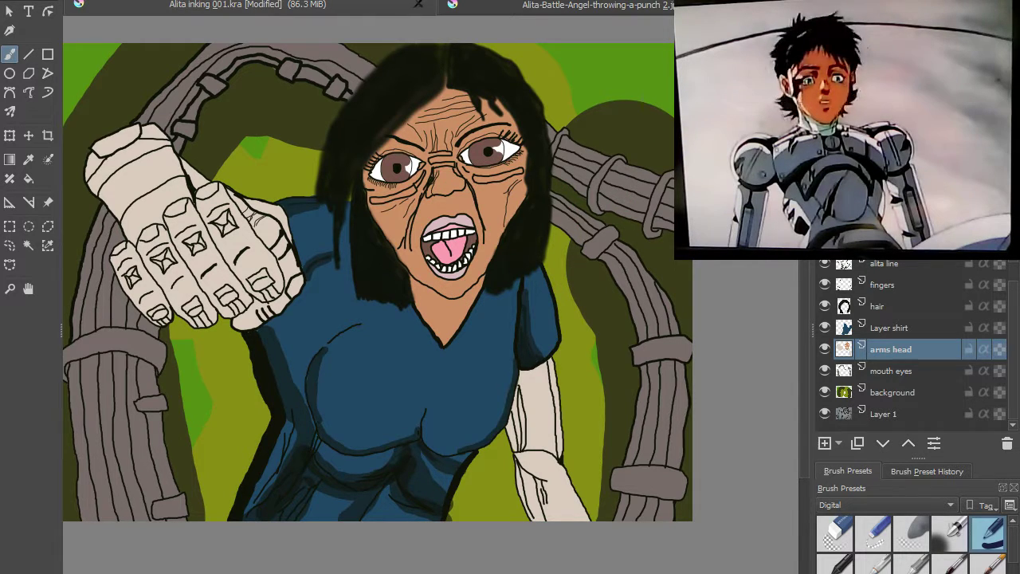
scroll(488, 179, up, 10)
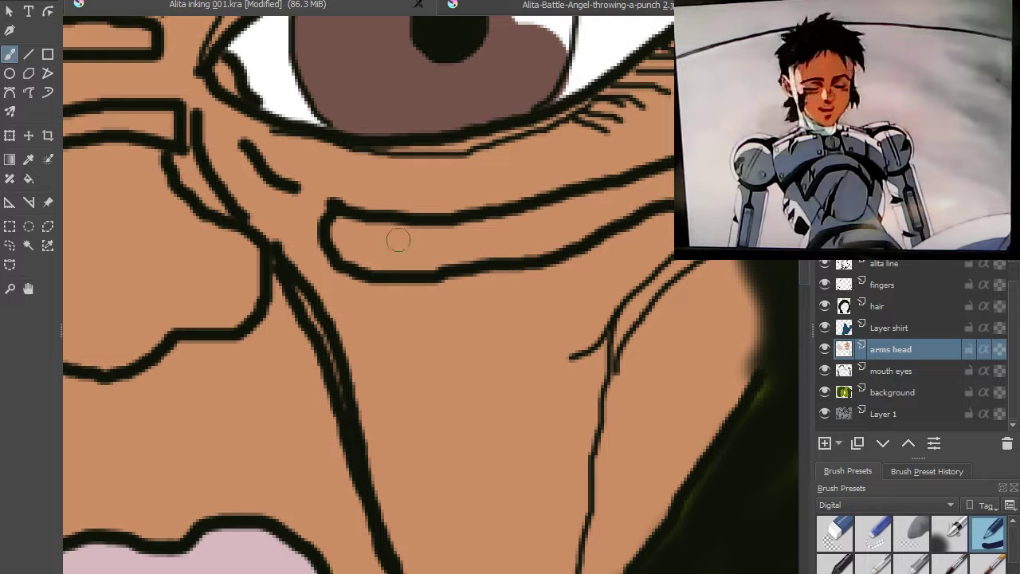
mouse_move(345, 222)
mouse_down()
mouse_move(363, 251)
mouse_move(376, 228)
mouse_move(459, 232)
mouse_move(377, 252)
mouse_move(440, 256)
mouse_move(484, 248)
mouse_move(470, 240)
mouse_move(481, 230)
mouse_move(567, 215)
mouse_move(546, 215)
mouse_move(686, 172)
mouse_up()
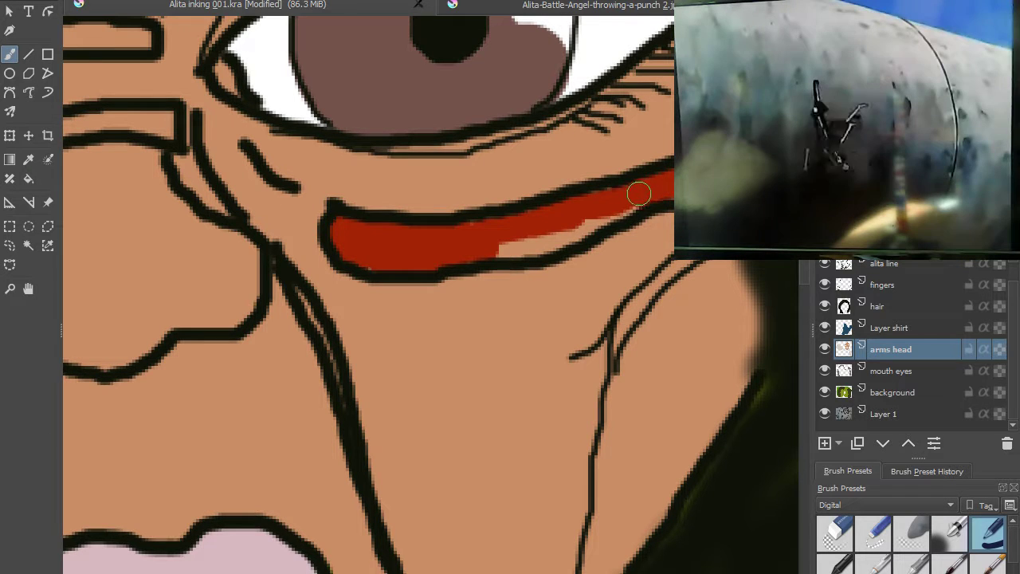
mouse_move(623, 202)
mouse_down()
mouse_move(528, 246)
mouse_move(458, 235)
mouse_up()
scroll(458, 234, down, 2)
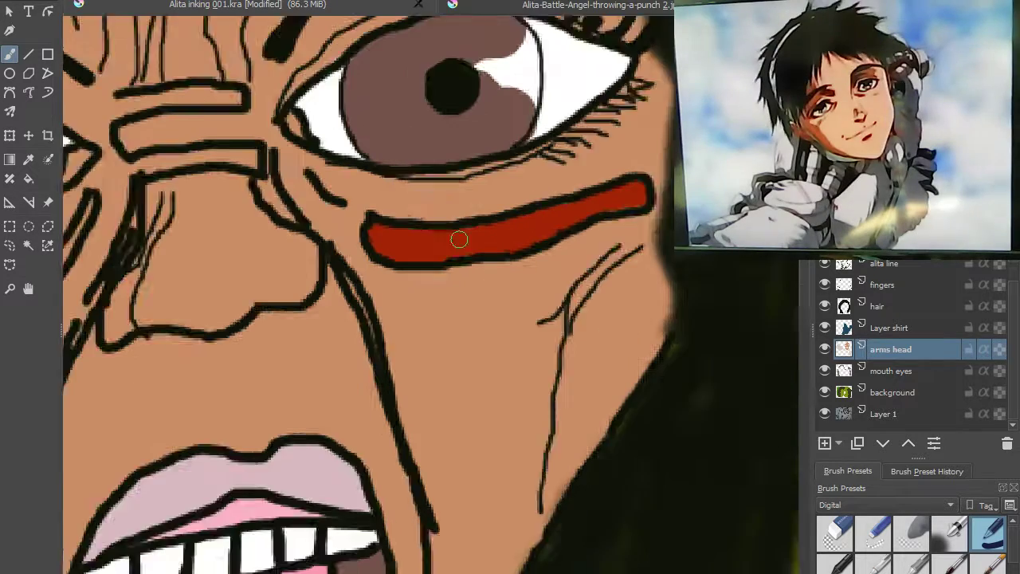
- Fill the outlined stripe under the eye on the picture's left side with the same dark red
scroll(301, 252, down, 2)
drag(410, 273, 626, 221)
scroll(466, 254, up, 2)
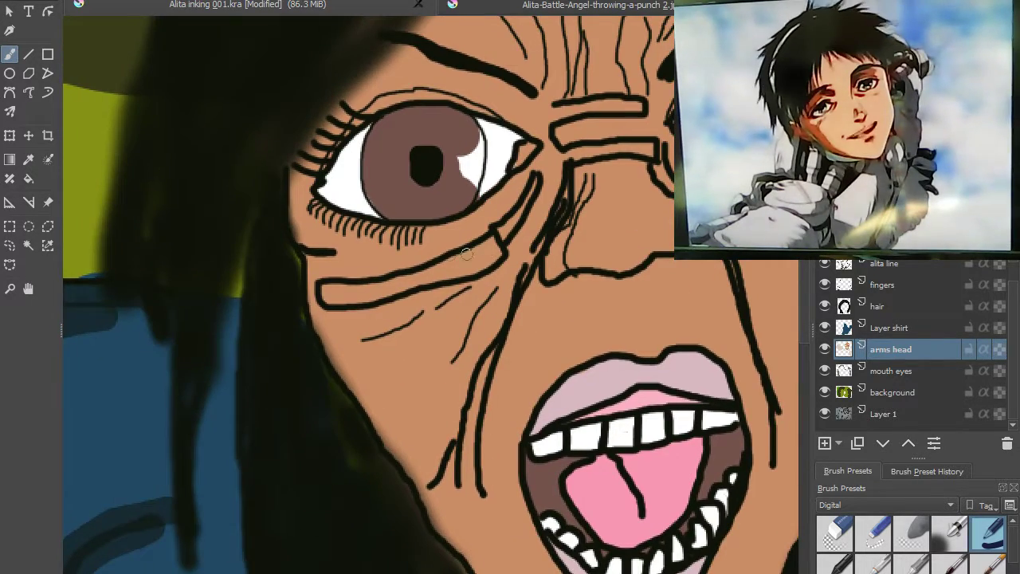
scroll(442, 255, up, 2)
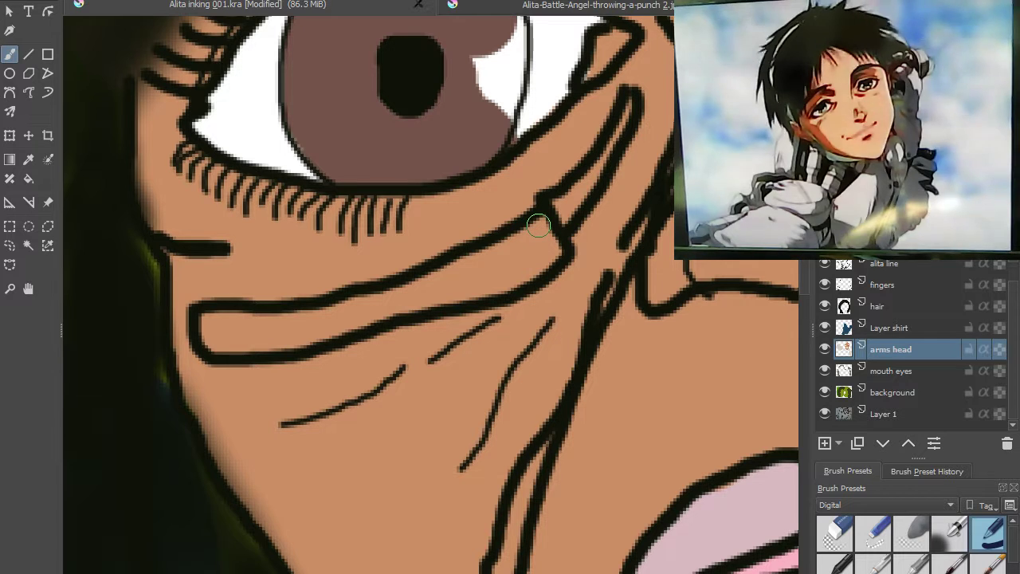
mouse_move(538, 226)
mouse_down()
mouse_move(483, 294)
mouse_move(394, 303)
mouse_move(270, 342)
mouse_move(215, 342)
mouse_move(208, 329)
mouse_move(207, 319)
mouse_move(288, 323)
mouse_move(386, 300)
mouse_move(522, 236)
mouse_move(534, 242)
mouse_move(527, 258)
mouse_move(483, 279)
mouse_move(444, 280)
mouse_move(452, 270)
mouse_move(568, 264)
mouse_up()
scroll(626, 250, down, 2)
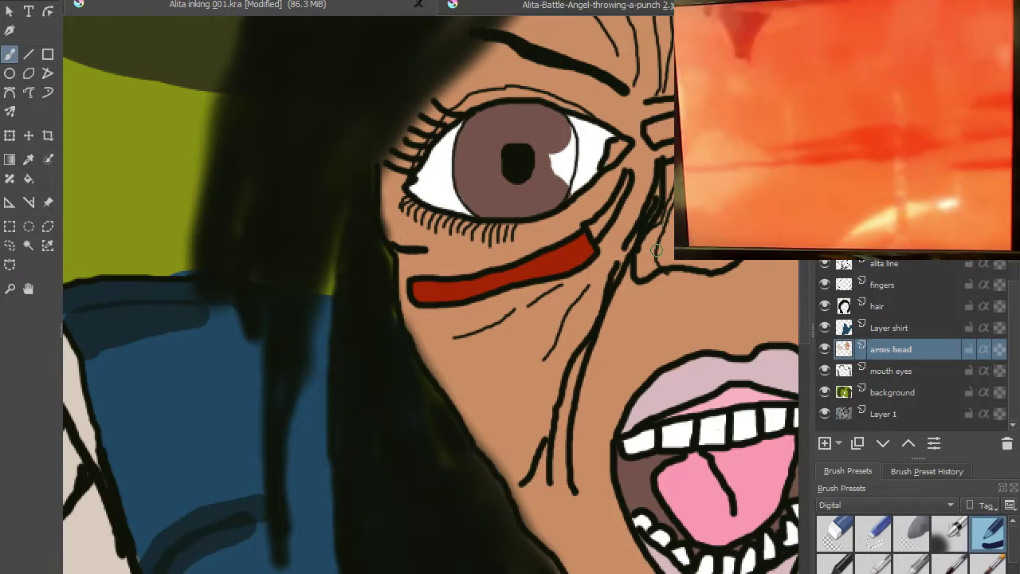
scroll(656, 250, down, 1)
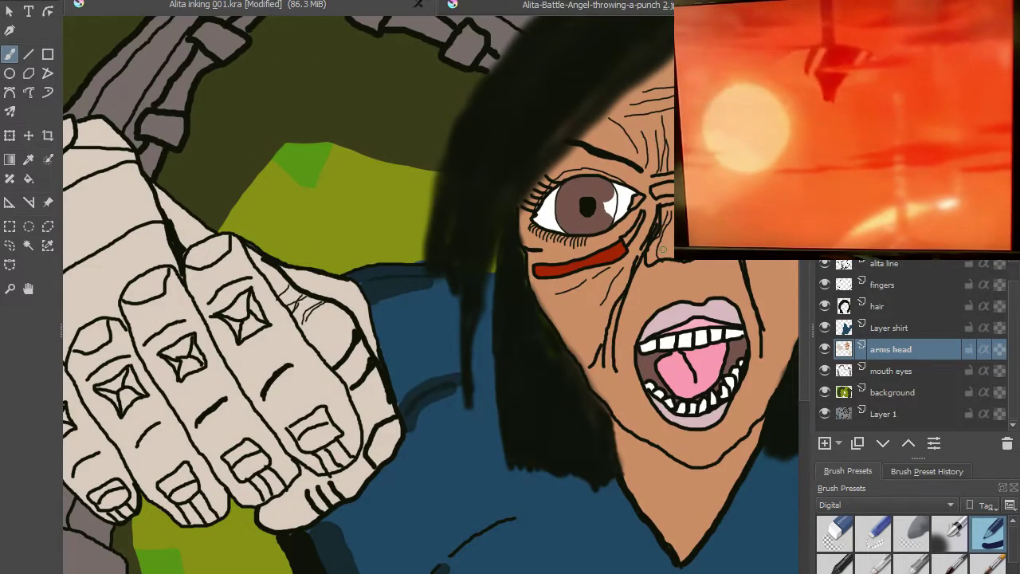
- Save the coloured Alita drawing
key(minus)
key(minus)
key(minus)
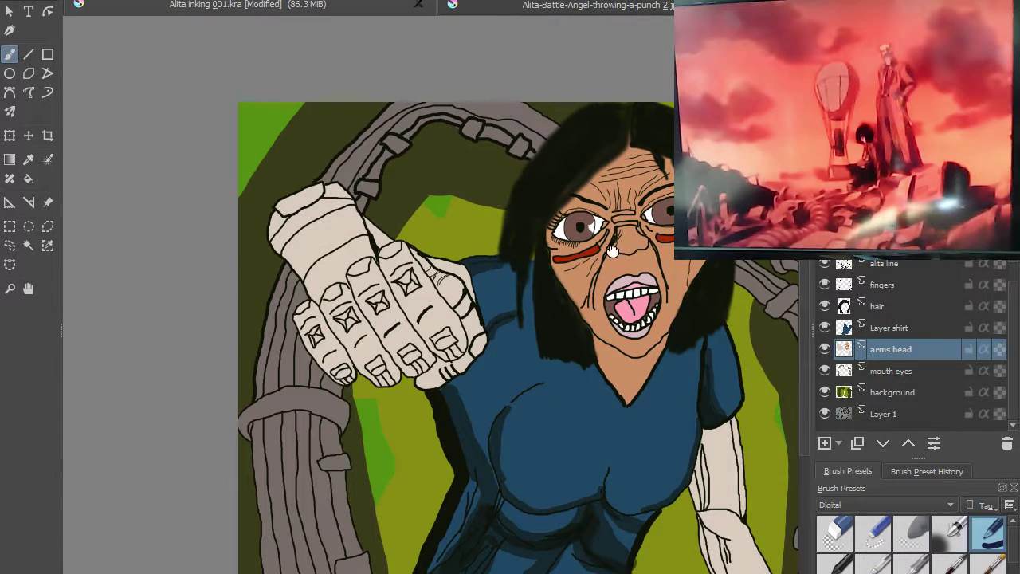
drag(612, 251, 493, 281)
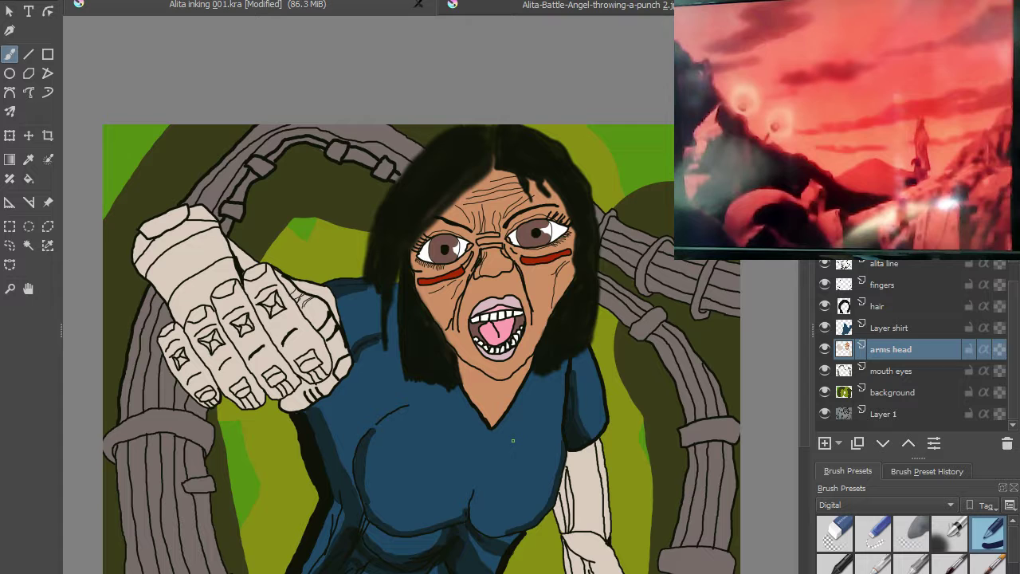
key(ctrl+s)
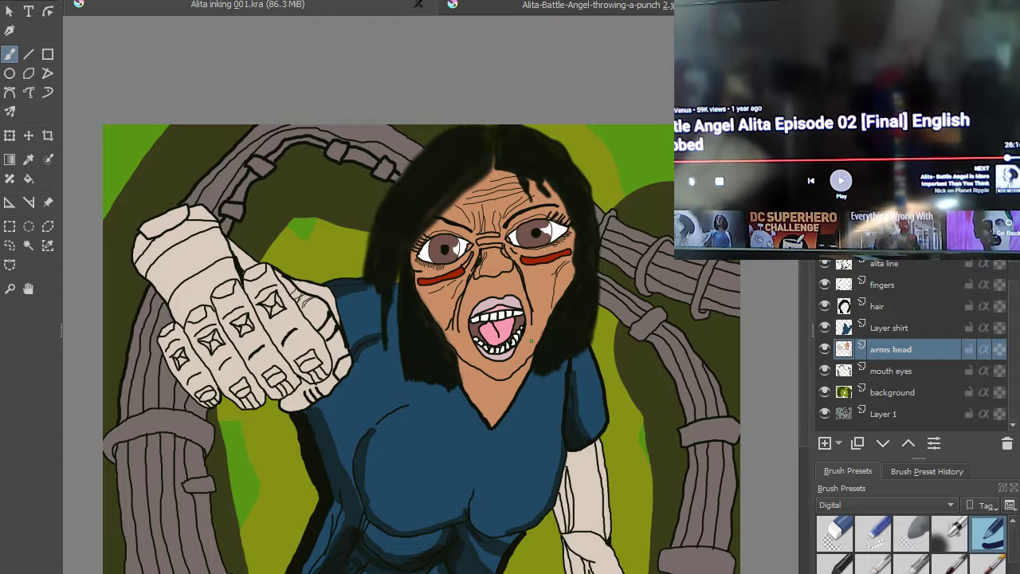
- Switch to the Alita-Battle-Angel-throwing-a-punch reference image and examine its colours and lighting against the drawing
scroll(531, 341, down, 2)
scroll(545, 360, up, 1)
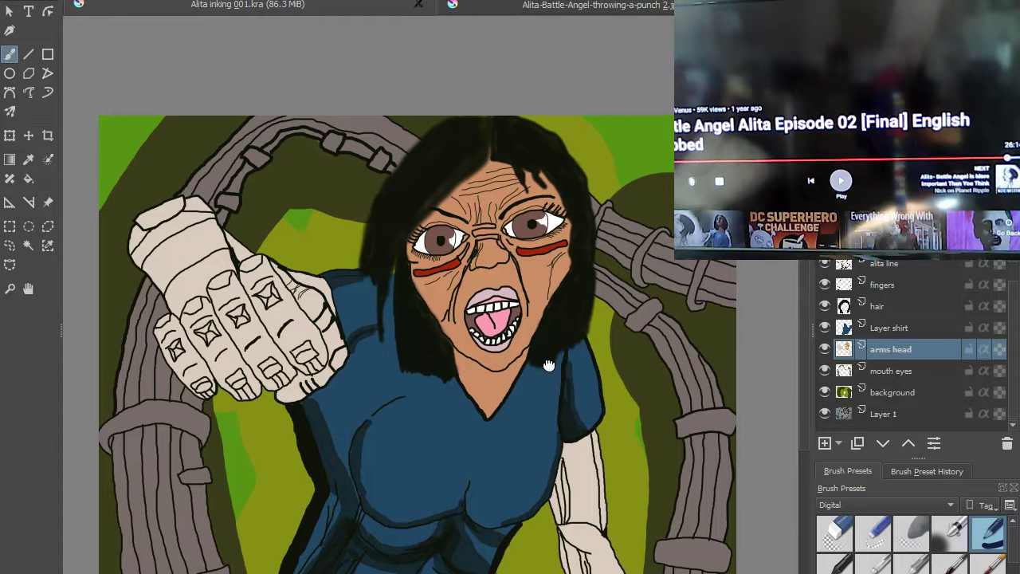
scroll(550, 374, up, 1)
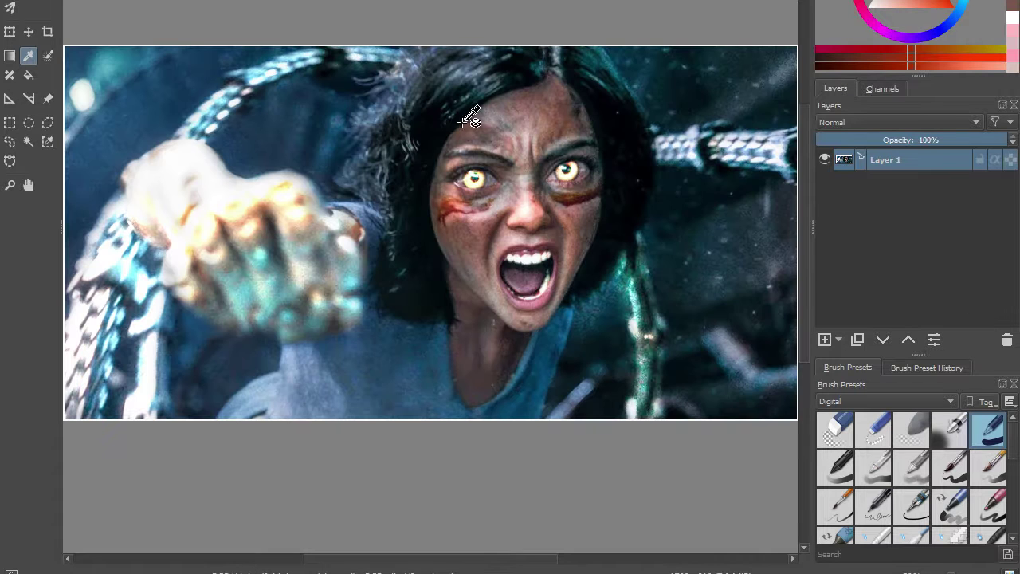
scroll(421, 209, down, 1)
drag(417, 228, 418, 262)
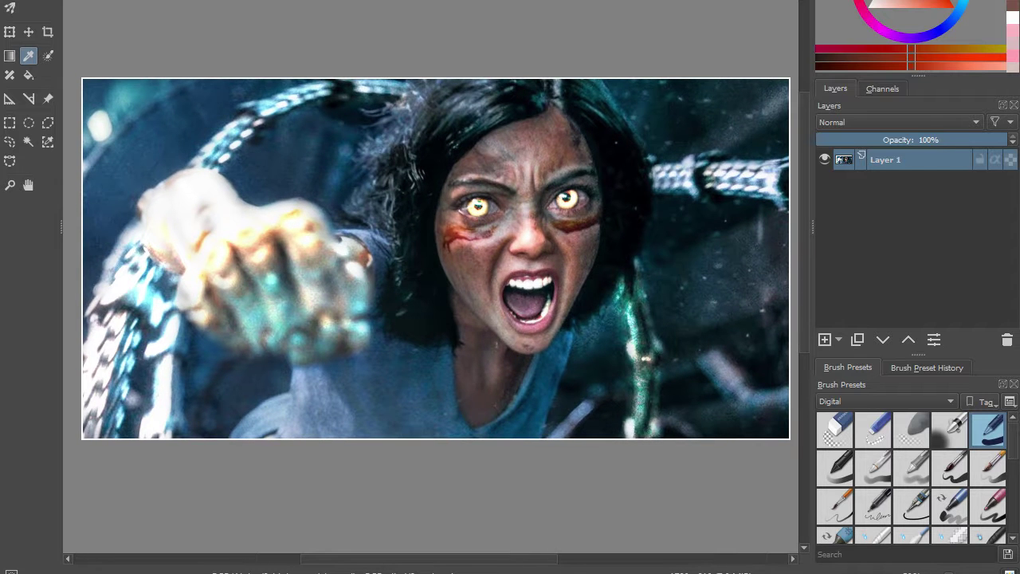